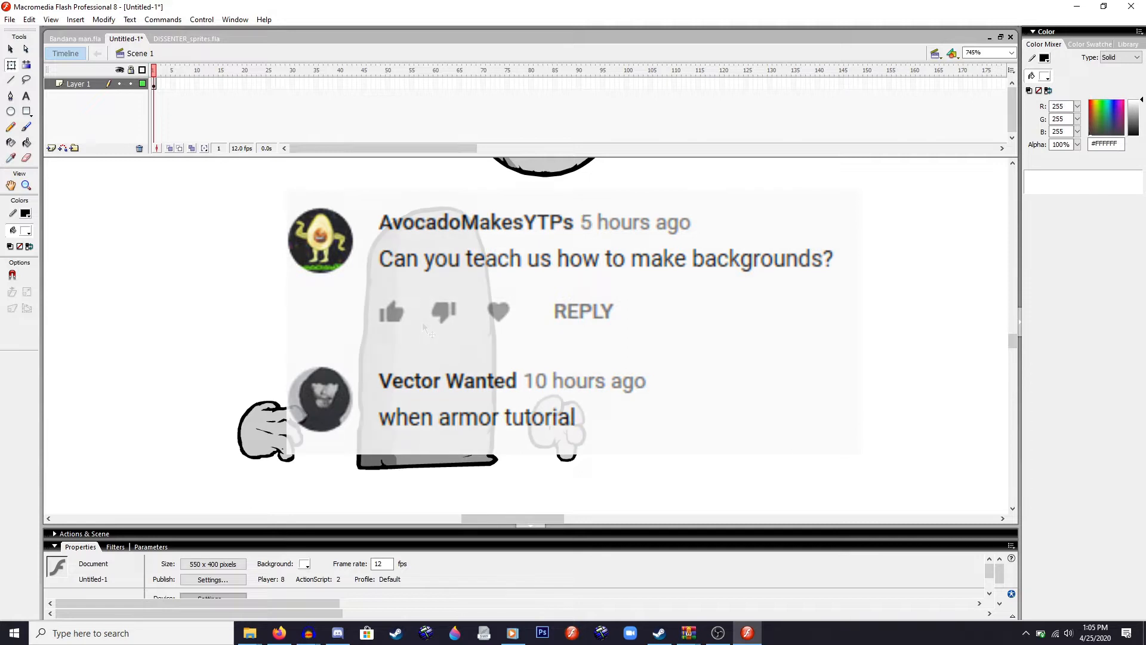
# - Add a new layer above Layer 1 and lock Layer 1
pyautogui.scroll(-3, 422, 333)
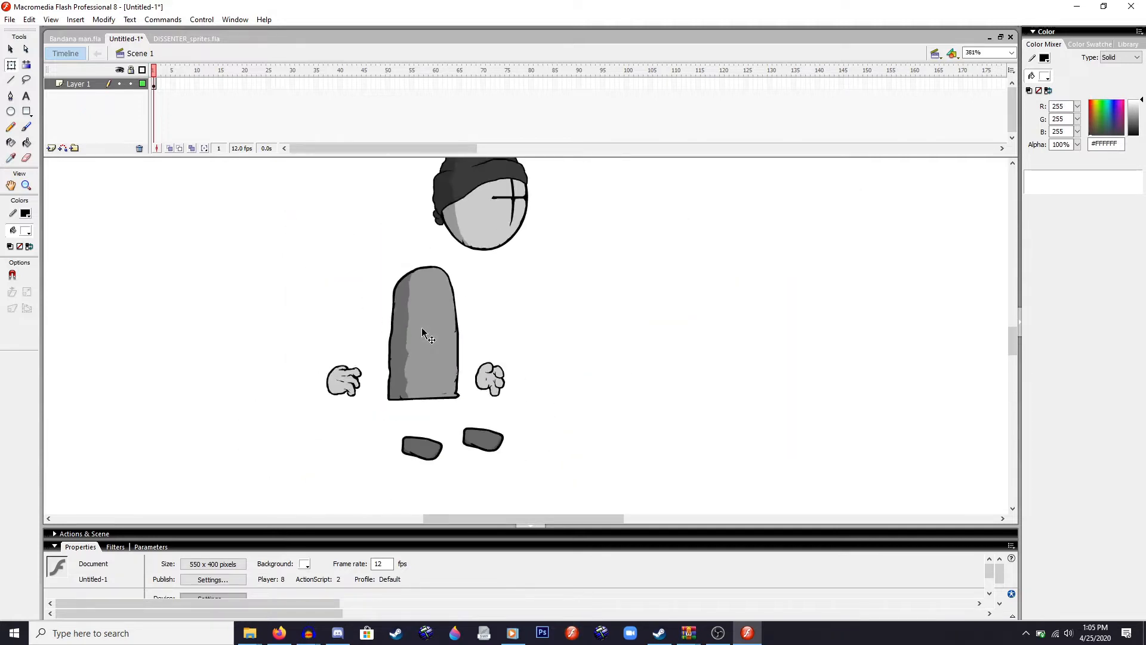
pyautogui.scroll(-2, 422, 334)
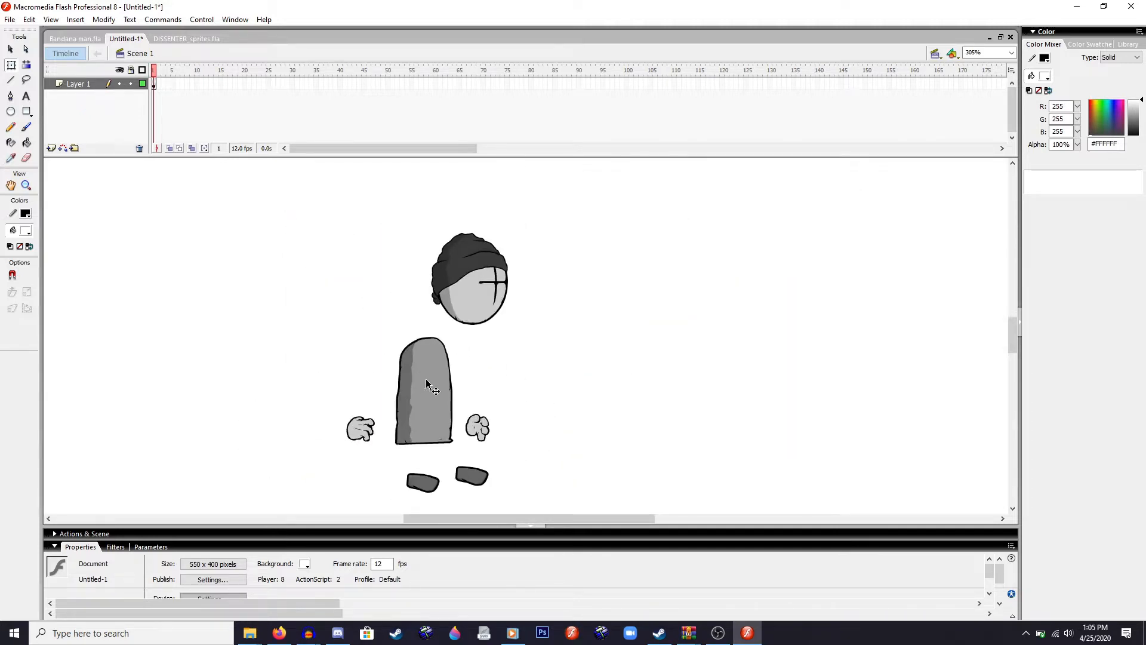
pyautogui.scroll(4, 426, 392)
pyautogui.scroll(2, 426, 391)
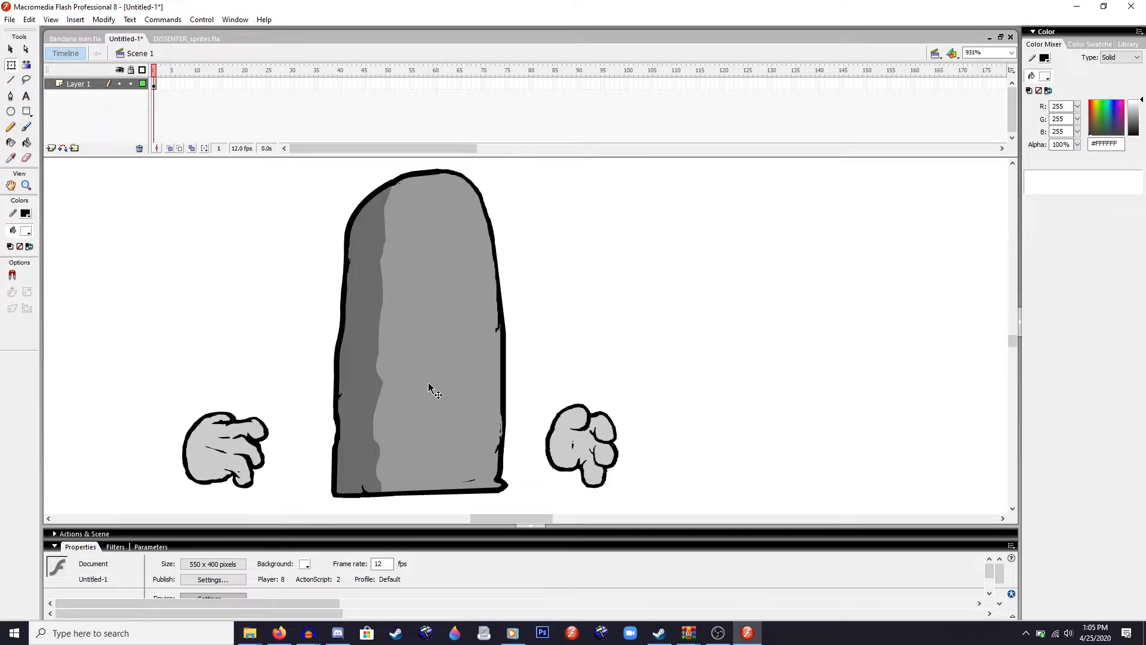
pyautogui.rightClick(428, 387)
pyautogui.click(491, 235)
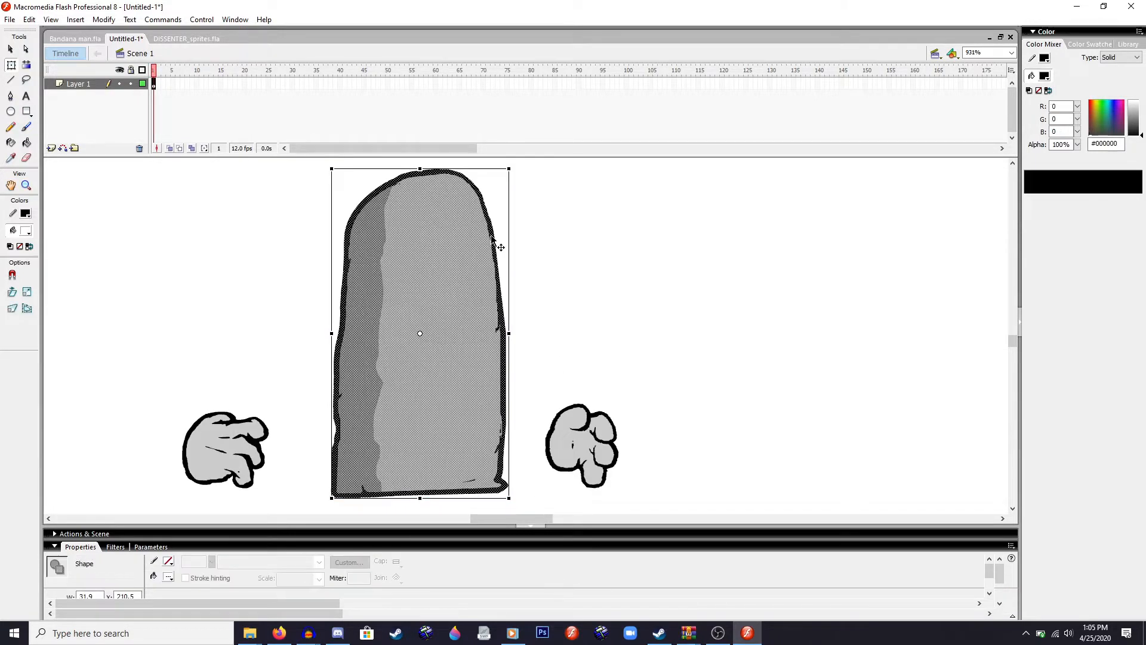
pyautogui.click(82, 200)
pyautogui.click(51, 149)
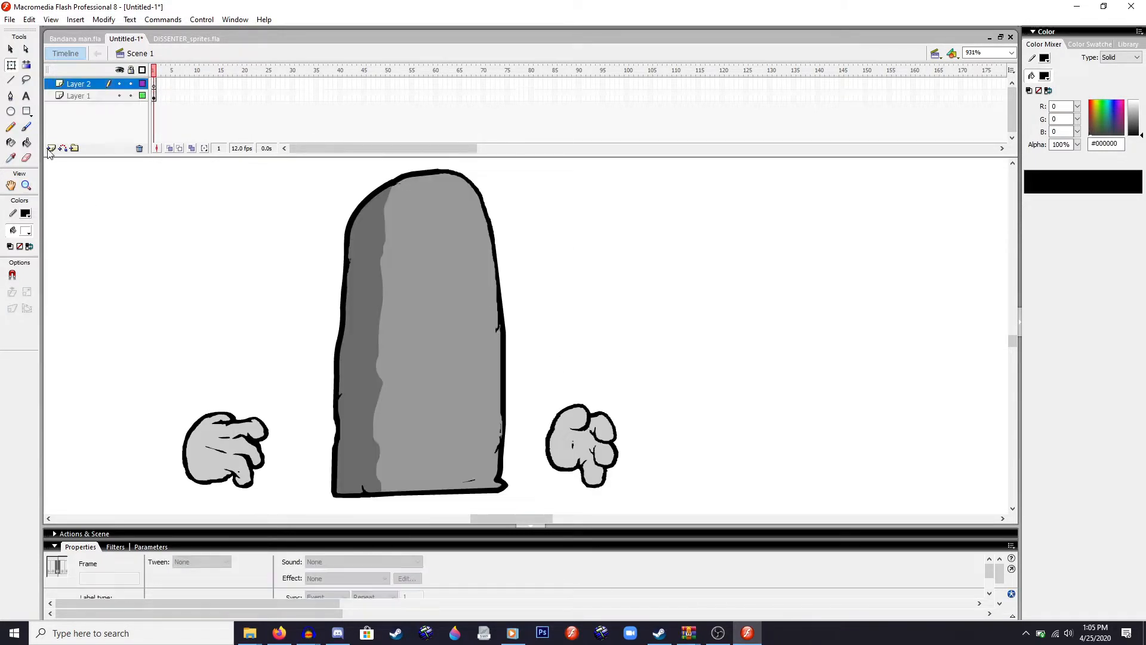
pyautogui.click(130, 95)
pyautogui.click(175, 256)
# - Activate the Brush tool with the third-smallest brush size for drawing over the torso
pyautogui.scroll(2, 377, 276)
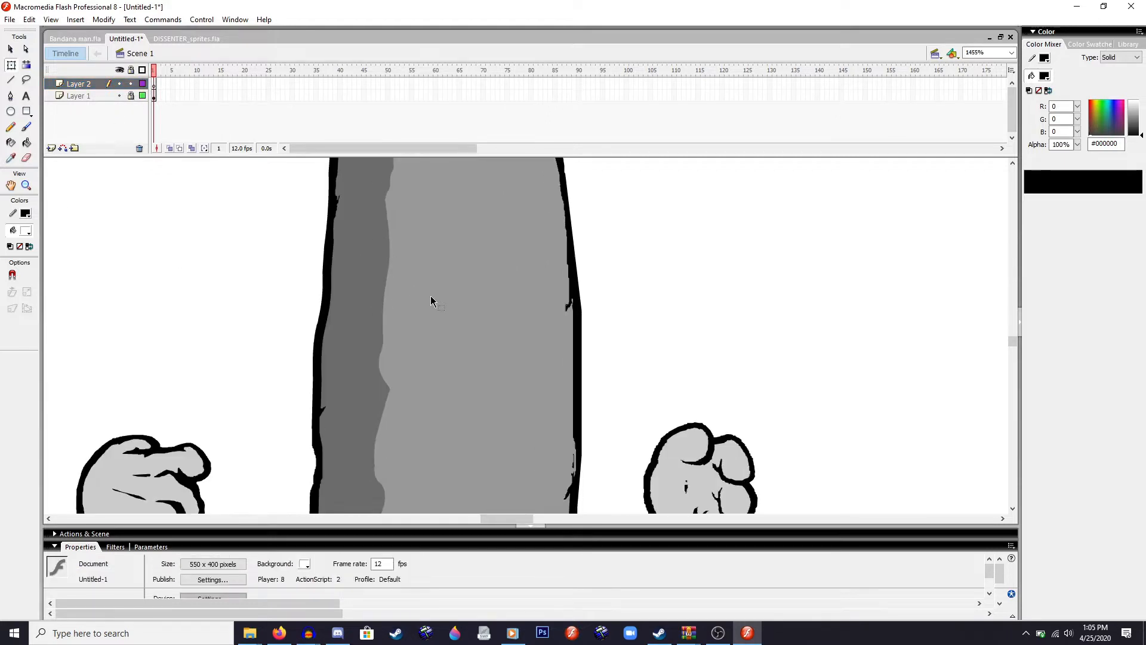
pyautogui.scroll(-2, 431, 298)
pyautogui.scroll(1, 432, 302)
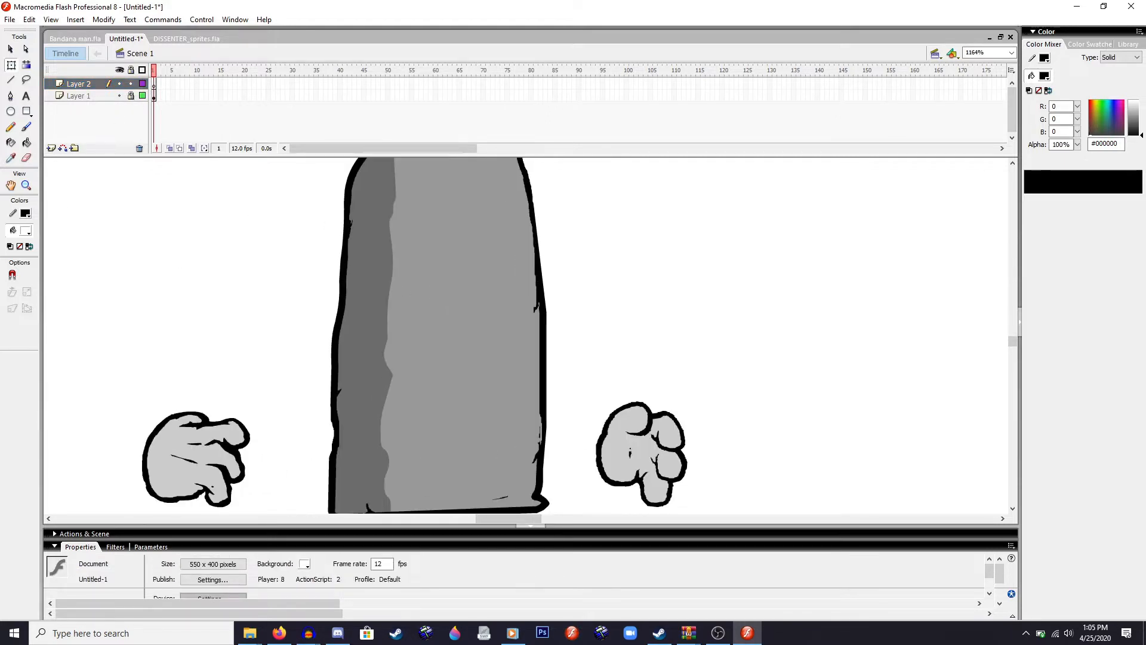
pyautogui.click(27, 126)
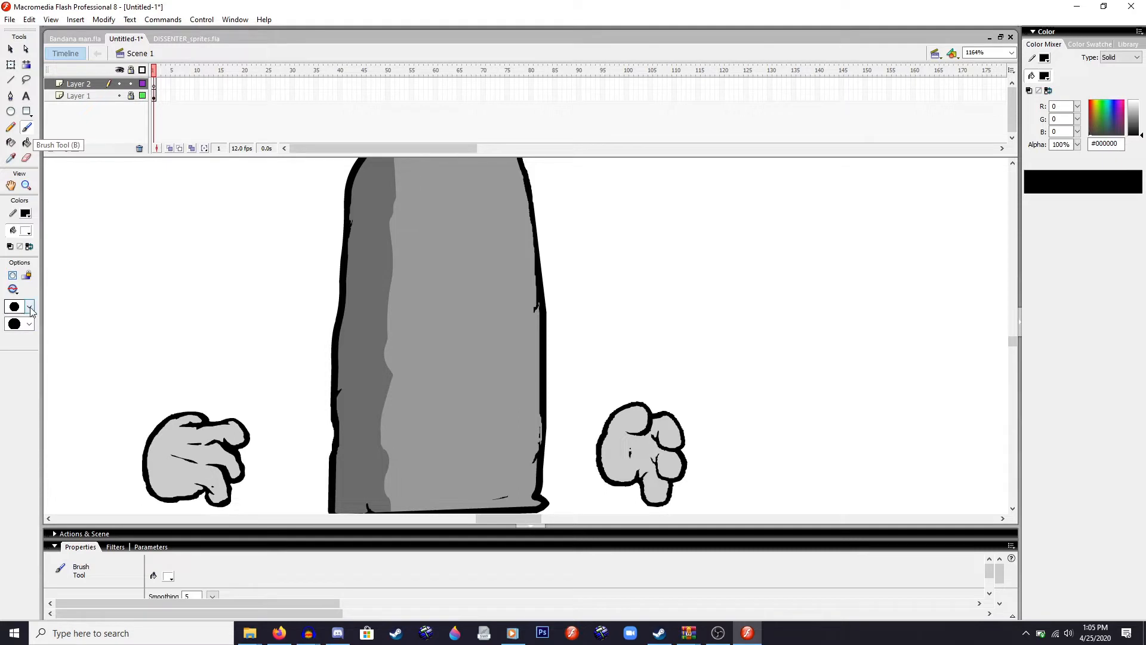
pyautogui.click(30, 308)
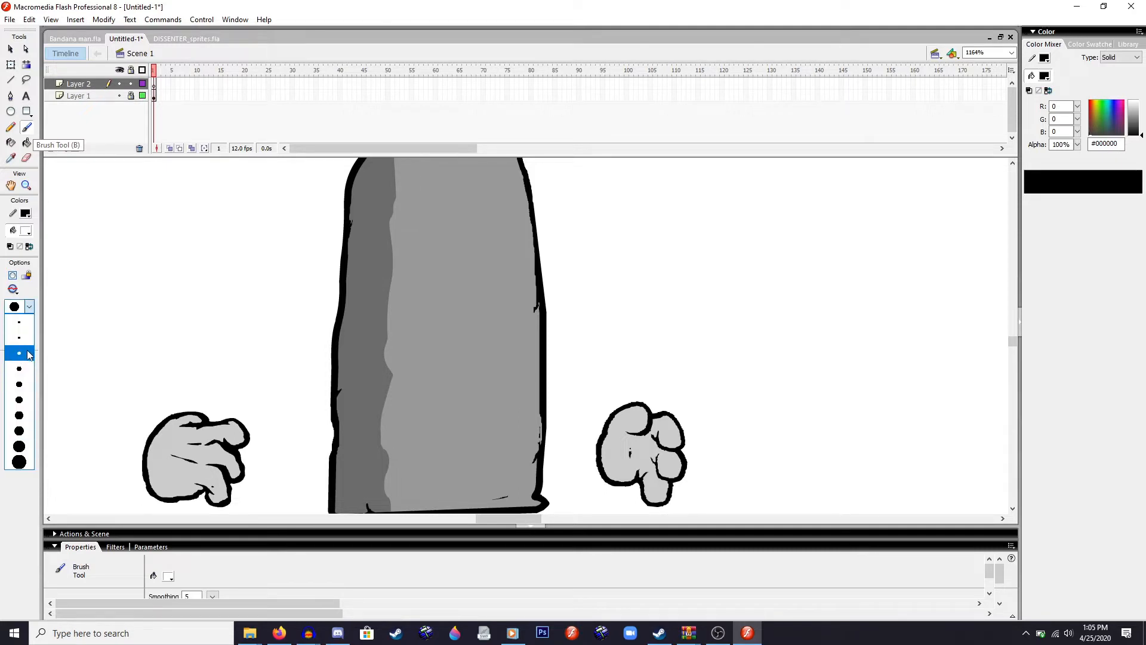
pyautogui.click(28, 355)
pyautogui.scroll(2, 499, 212)
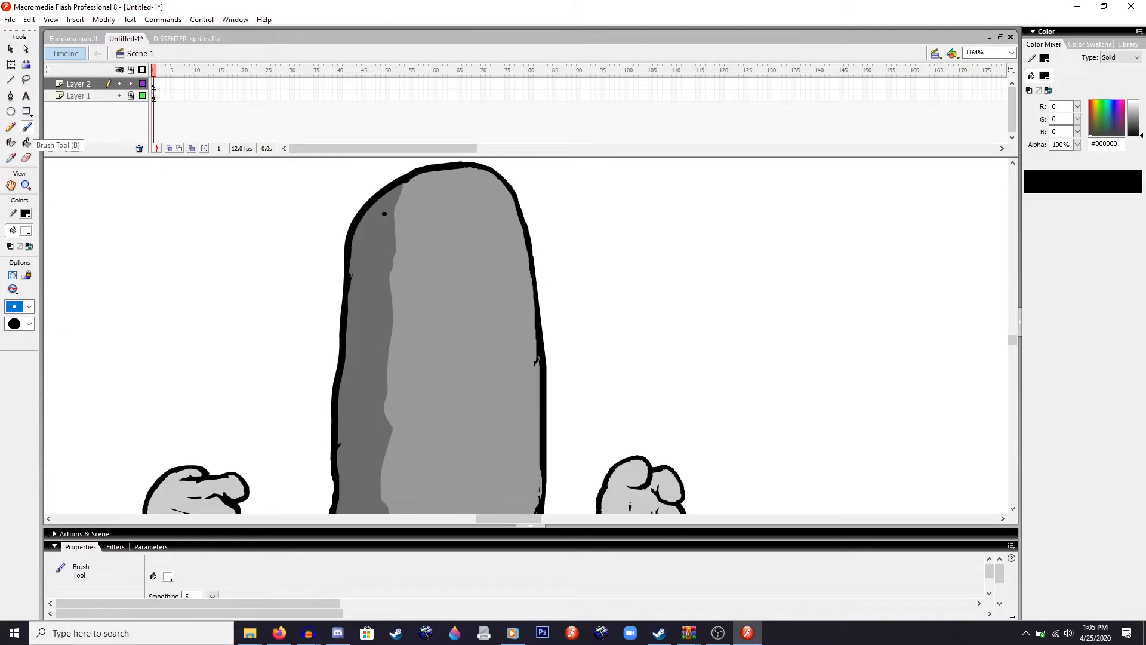
pyautogui.scroll(1, 382, 221)
pyautogui.scroll(2, 357, 248)
pyautogui.scroll(-1, 386, 254)
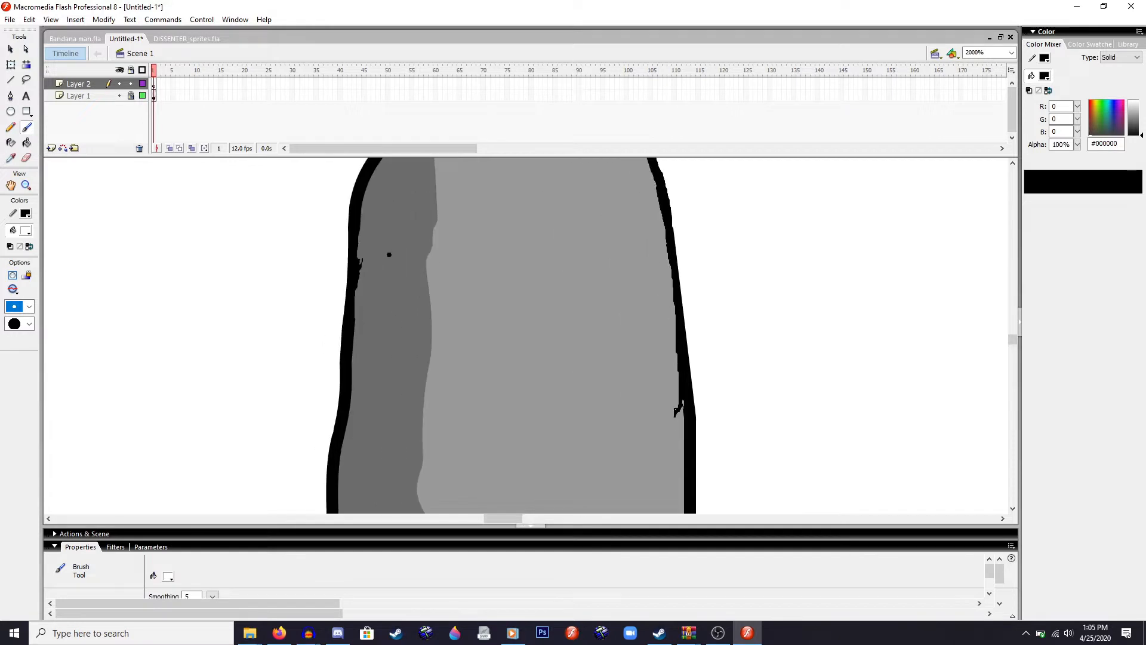
pyautogui.scroll(-3, 441, 277)
pyautogui.scroll(-1, 507, 341)
pyautogui.scroll(2, 555, 327)
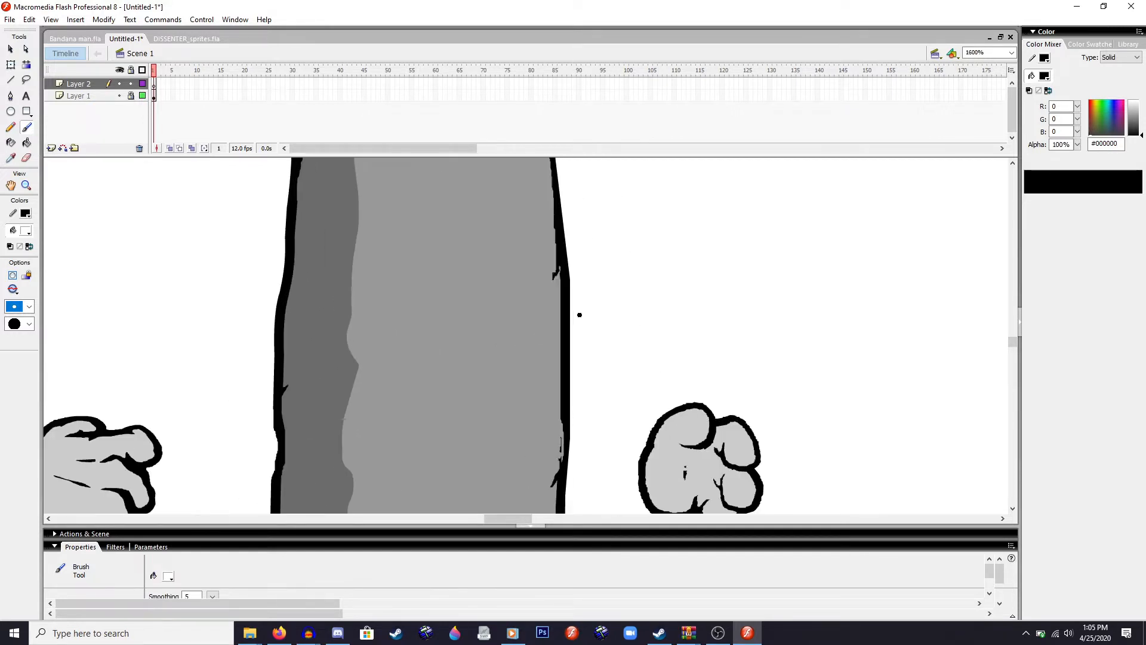
pyautogui.scroll(1, 394, 286)
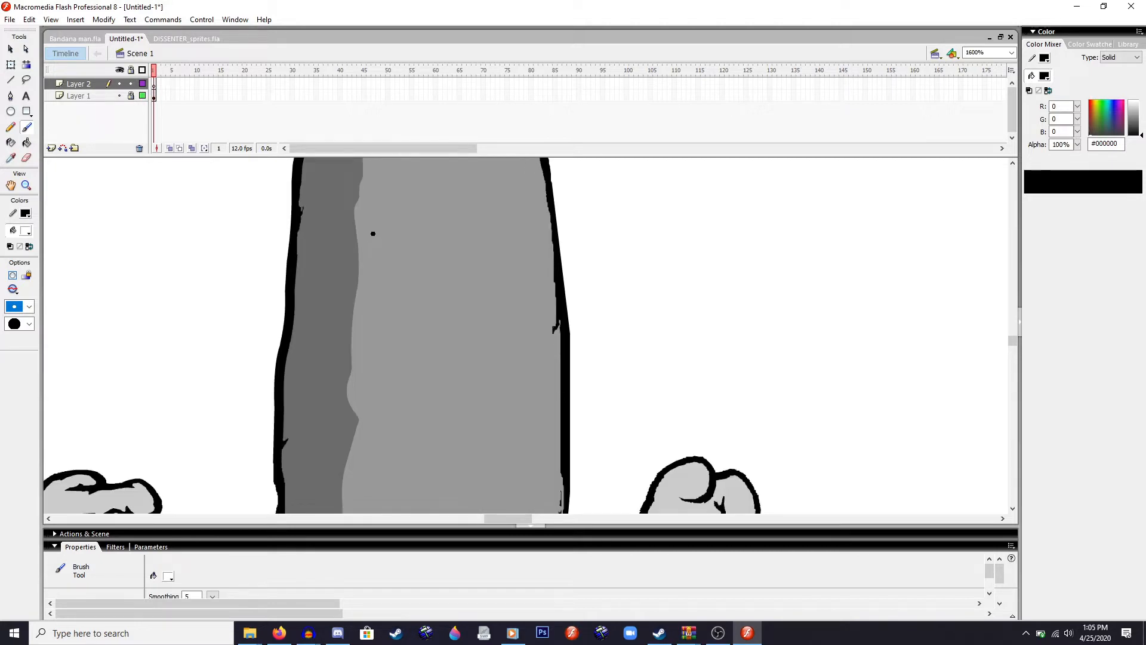
# - Set the fill colour to black and the brush to the fourth-smallest size, undoing any test stroke
pyautogui.moveTo(374, 232); pyautogui.dragTo(371, 272)
pyautogui.hotkey('ctrl', 'z')
pyautogui.click(25, 231)
pyautogui.click(22, 256)
pyautogui.click(24, 306)
pyautogui.click(20, 370)
pyautogui.scroll(-2, 347, 237)
pyautogui.scroll(2, 349, 239)
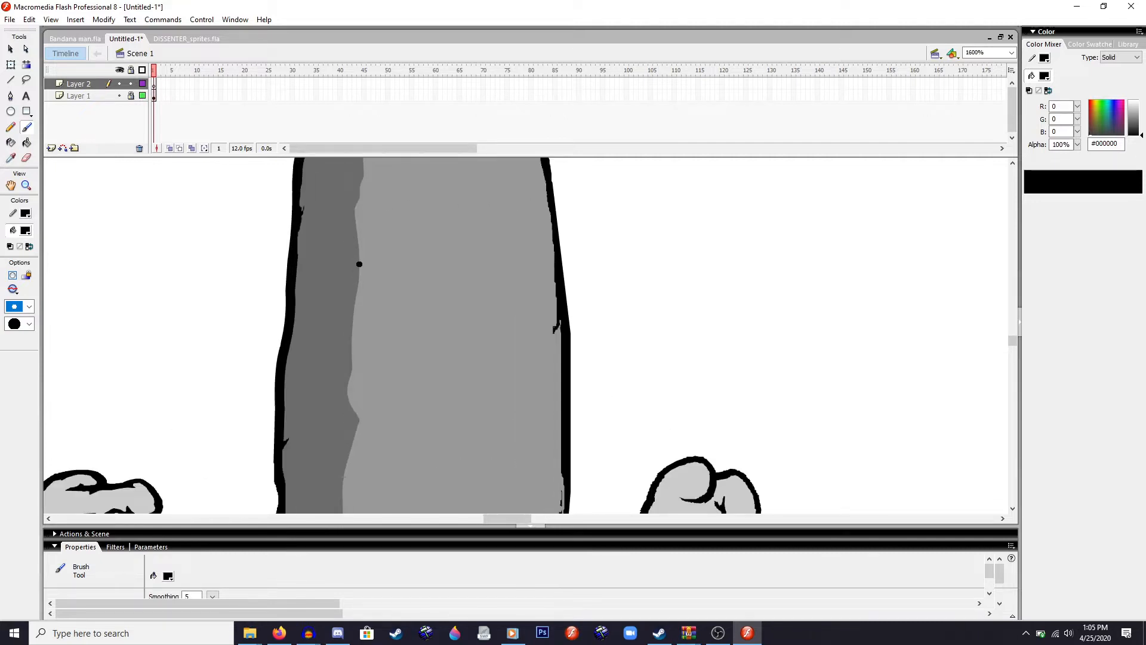
pyautogui.moveTo(362, 234); pyautogui.dragTo(360, 379)
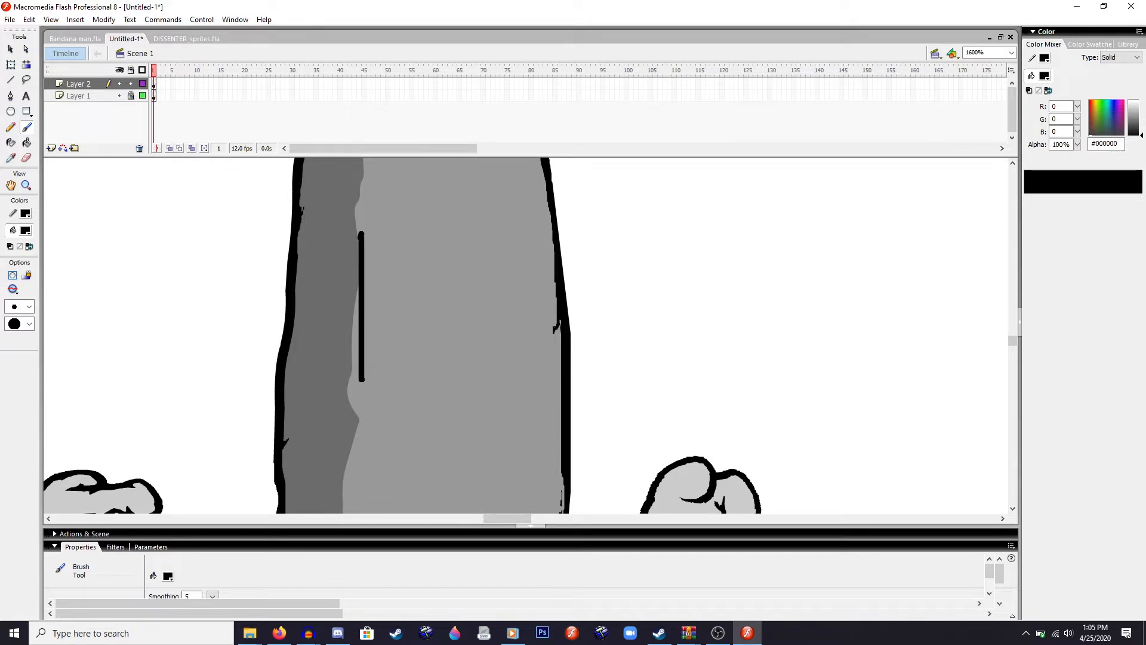
pyautogui.hotkey('ctrl', 'z')
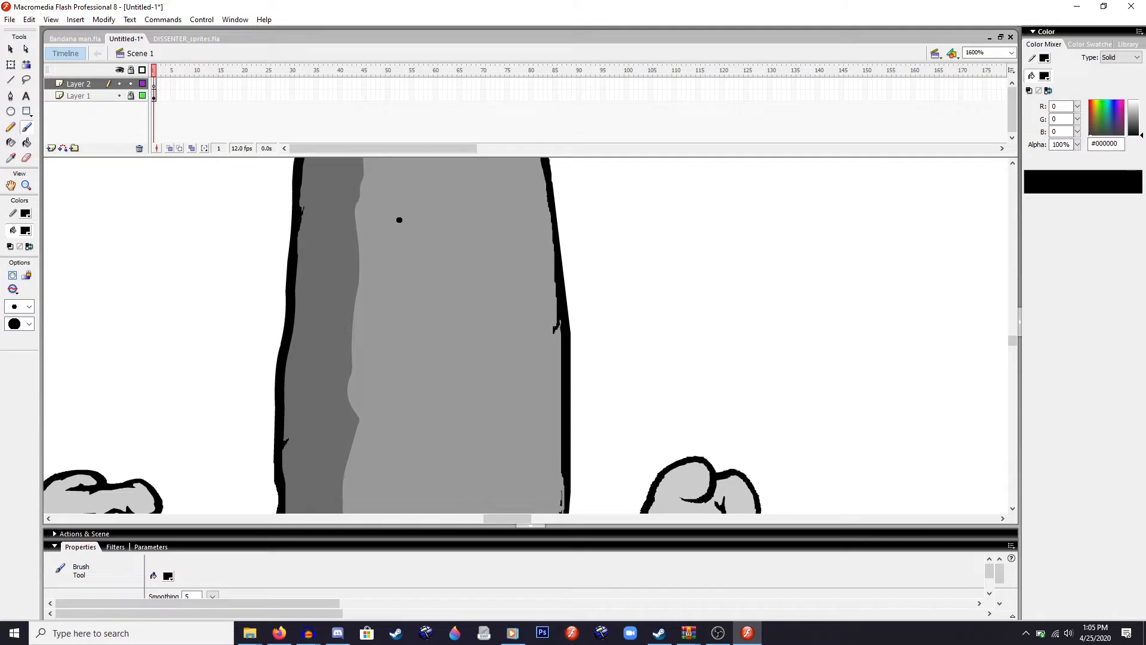
pyautogui.moveTo(399, 219); pyautogui.dragTo(399, 389)
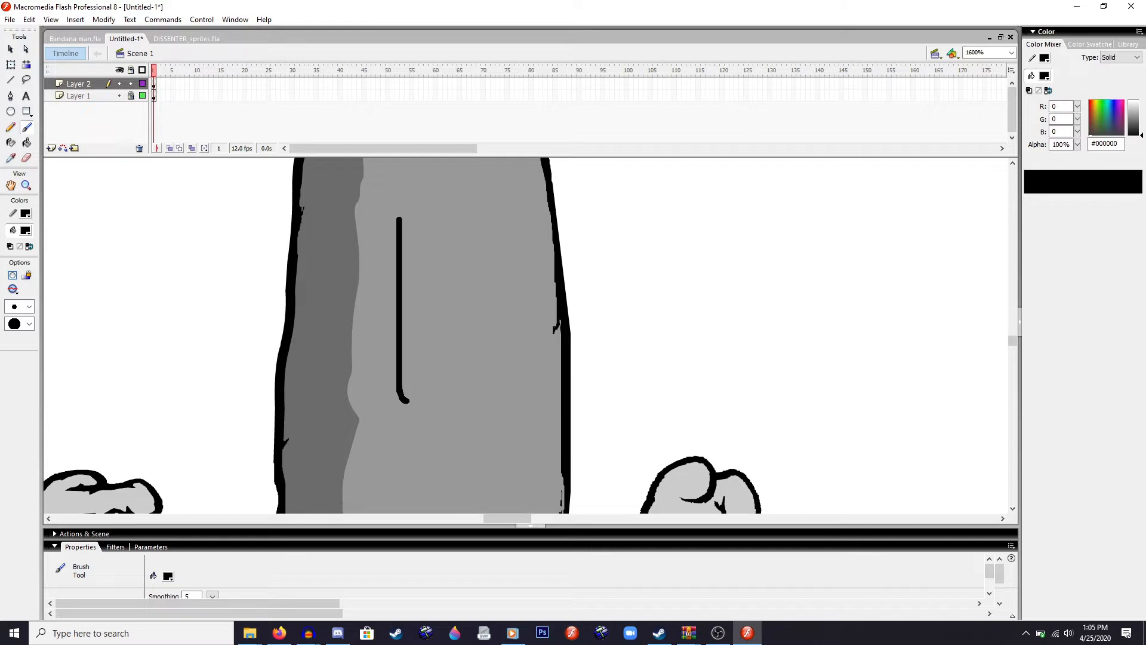
pyautogui.moveTo(407, 401); pyautogui.dragTo(526, 408)
pyautogui.hotkey('ctrl', 'z')
pyautogui.moveTo(431, 406); pyautogui.dragTo(548, 406)
pyautogui.hotkey('ctrl', 'z')
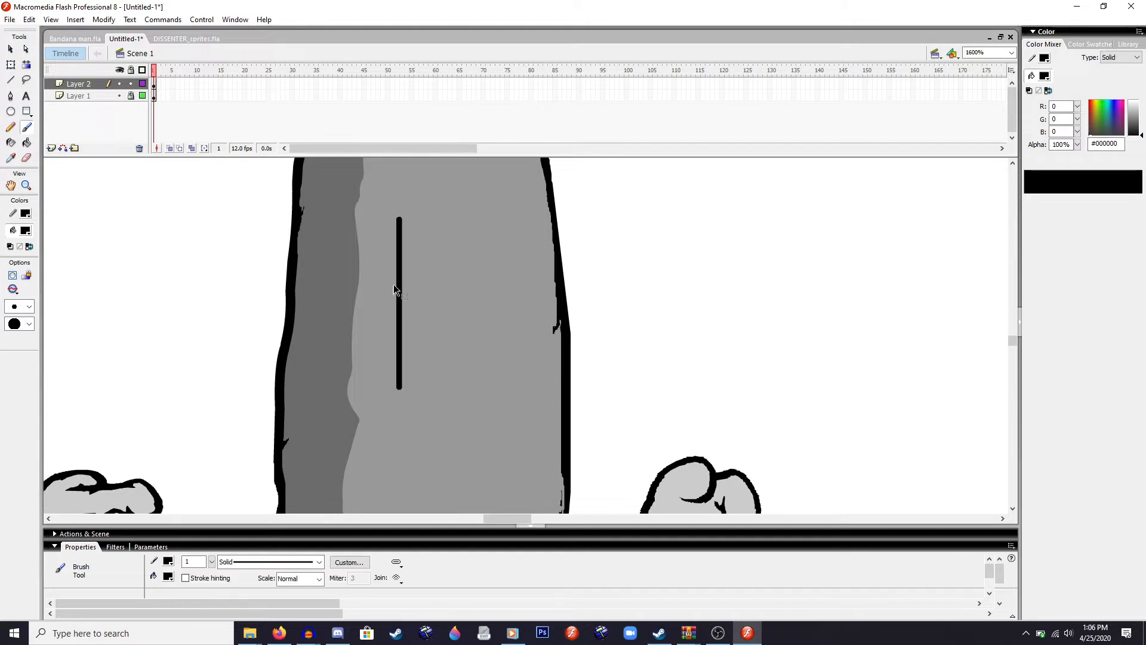
pyautogui.hotkey('ctrl', 'z')
# - Brush the armour plate's black top edge, rounded corner, left side and curved bottom edge across the middle of the torso
pyautogui.scroll(-2, 428, 320)
pyautogui.scroll(1, 434, 324)
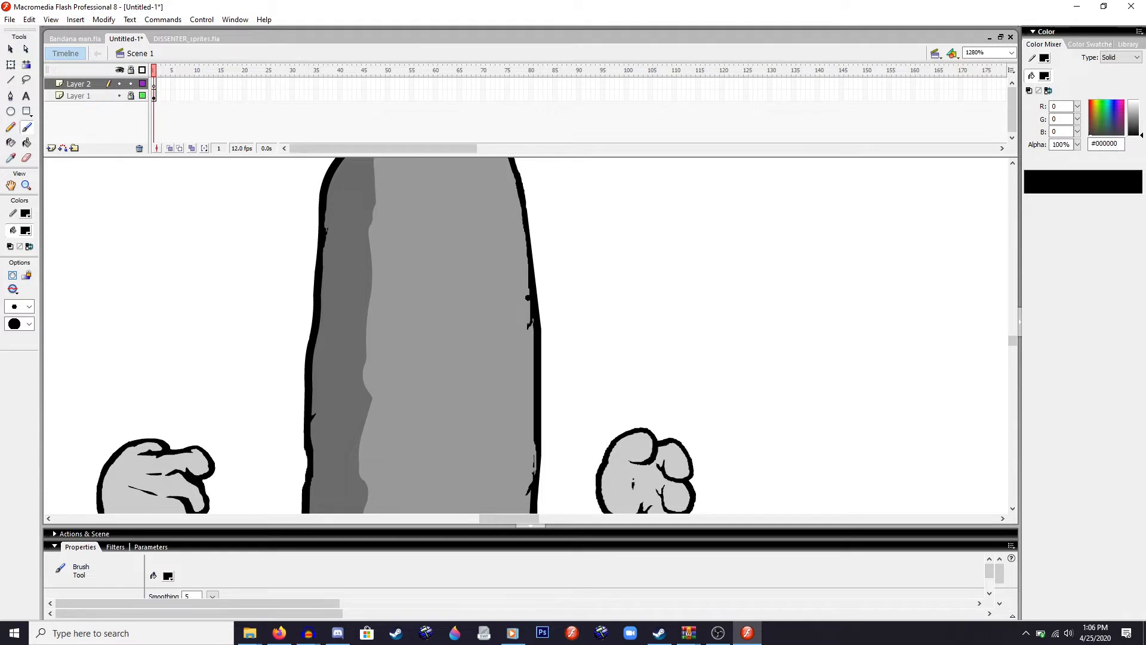
pyautogui.moveTo(528, 297); pyautogui.dragTo(380, 300)
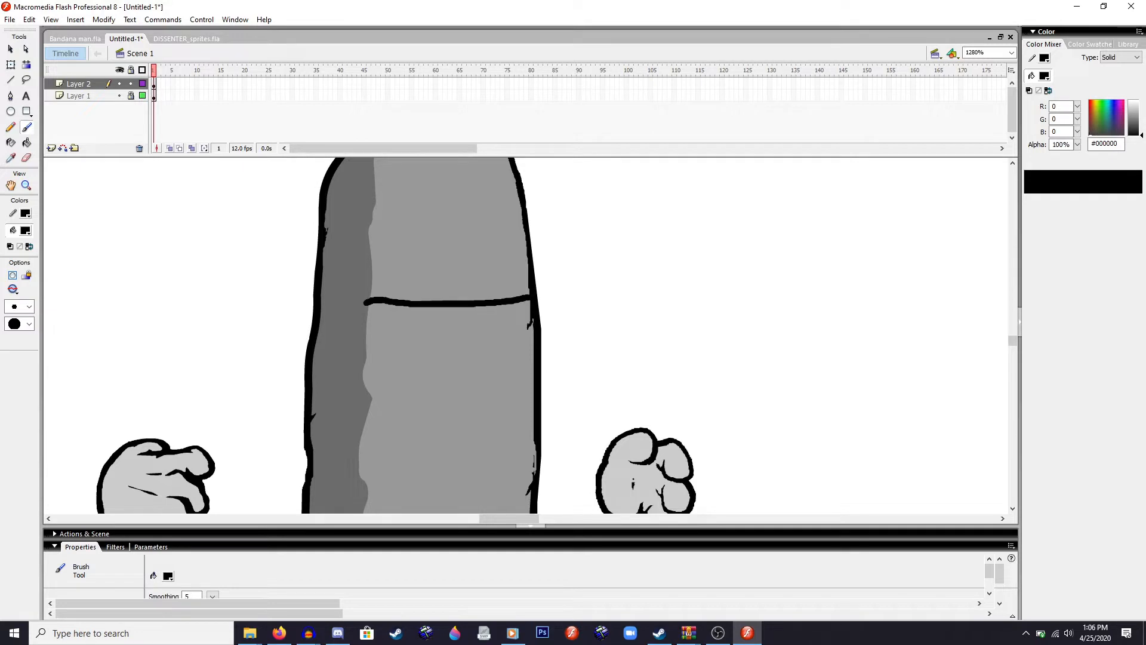
pyautogui.moveTo(365, 303); pyautogui.dragTo(358, 309)
pyautogui.moveTo(354, 328)
pyautogui.mouseDown()
pyautogui.moveTo(354, 443)
pyautogui.moveTo(366, 462)
pyautogui.moveTo(409, 477)
pyautogui.moveTo(527, 473)
pyautogui.mouseUp()
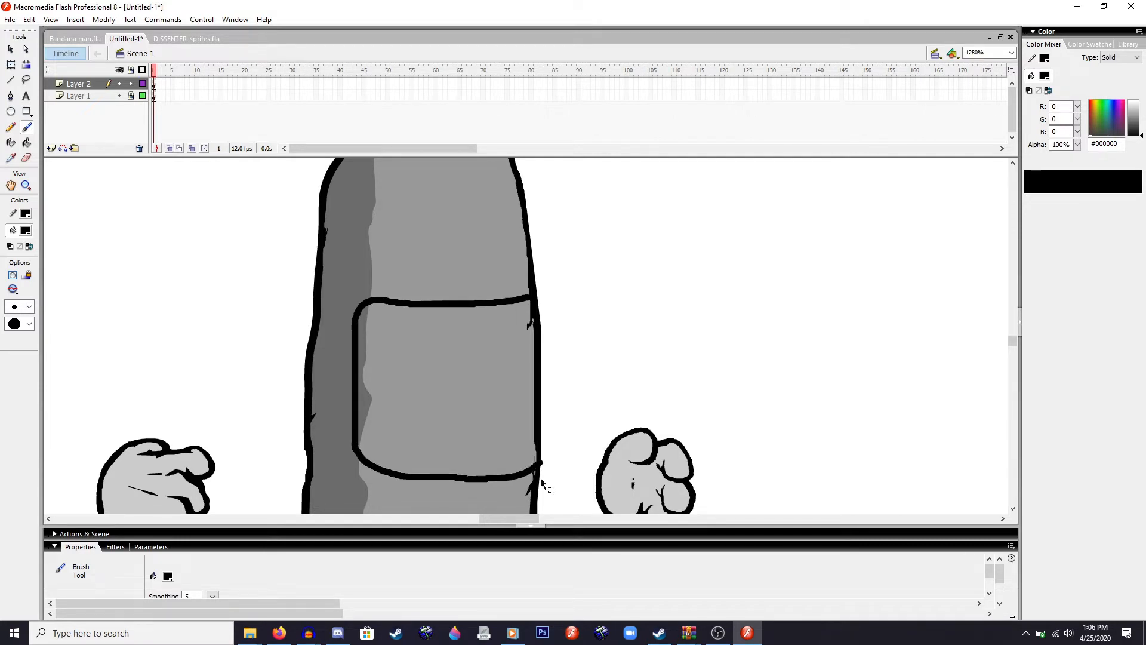
# - Undo the overshooting end of the bottom edge and close the plate outline with a right side just outside the torso
pyautogui.hotkey('ctrl', '=')
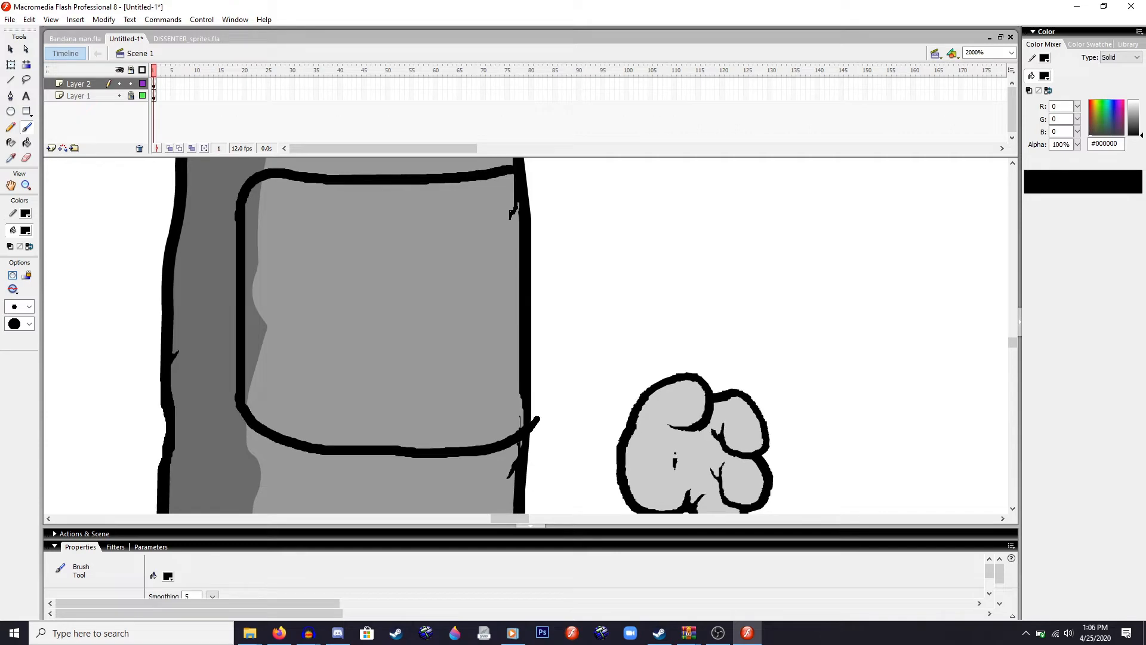
pyautogui.hotkey('ctrl', 'z')
pyautogui.moveTo(534, 412); pyautogui.dragTo(537, 202)
pyautogui.scroll(3, 537, 202)
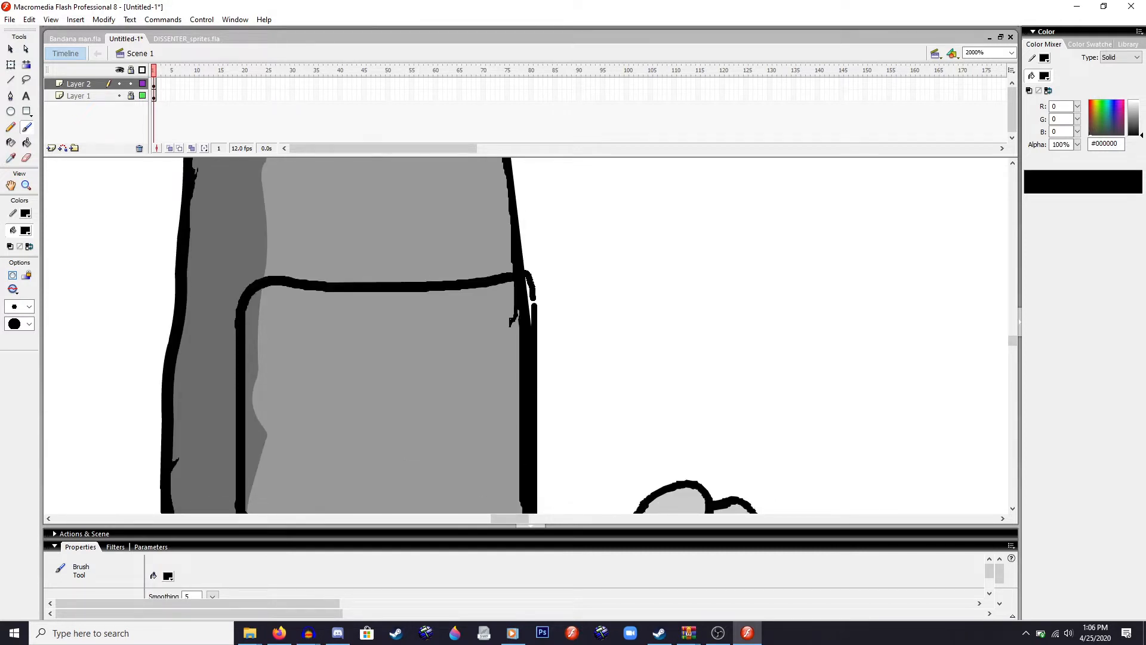
pyautogui.hotkey('ctrl', 'z')
pyautogui.moveTo(529, 275); pyautogui.dragTo(536, 306)
# - Switch to the Eraser at its smallest size for refining the plate outline
pyautogui.click(26, 158)
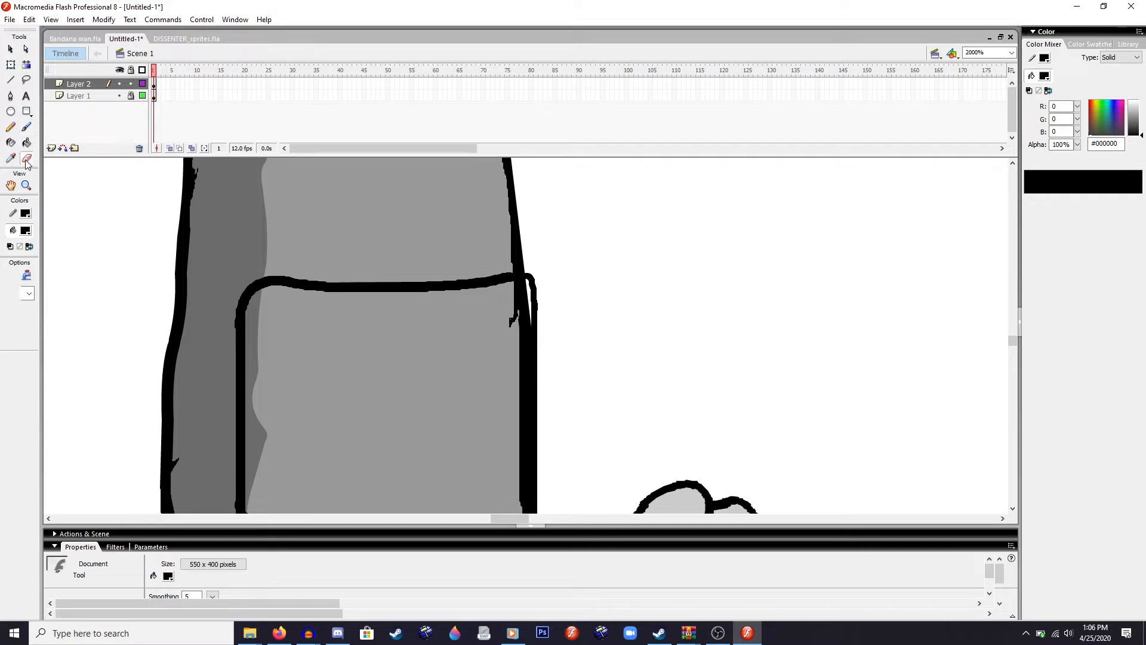
pyautogui.click(28, 293)
pyautogui.click(20, 309)
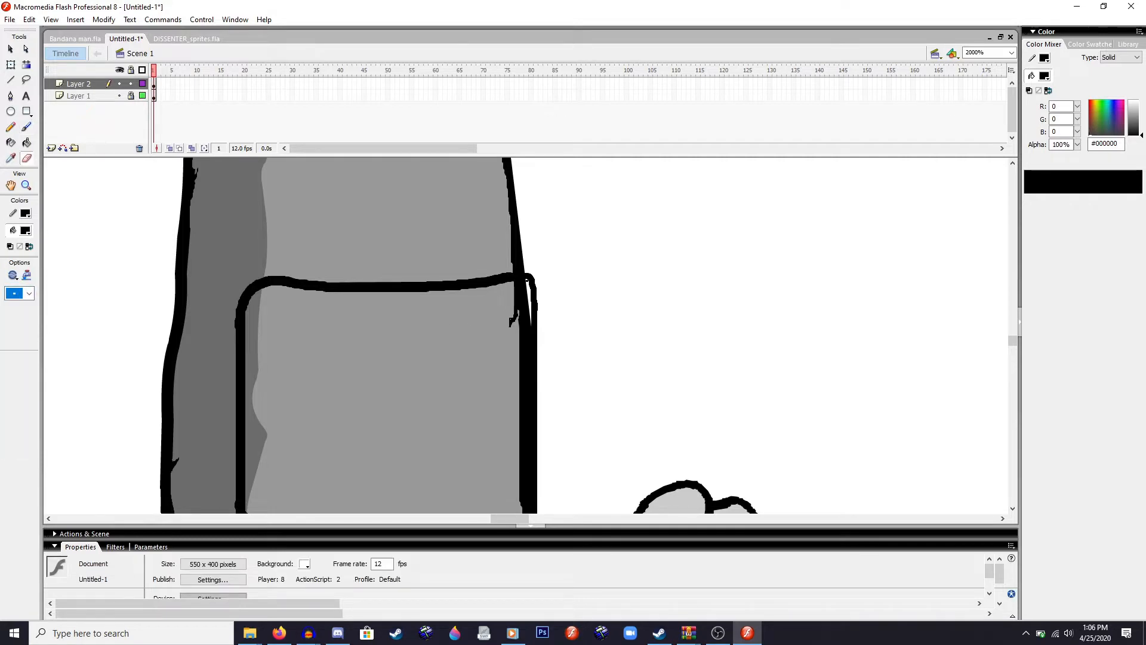
pyautogui.scroll(-2, 525, 334)
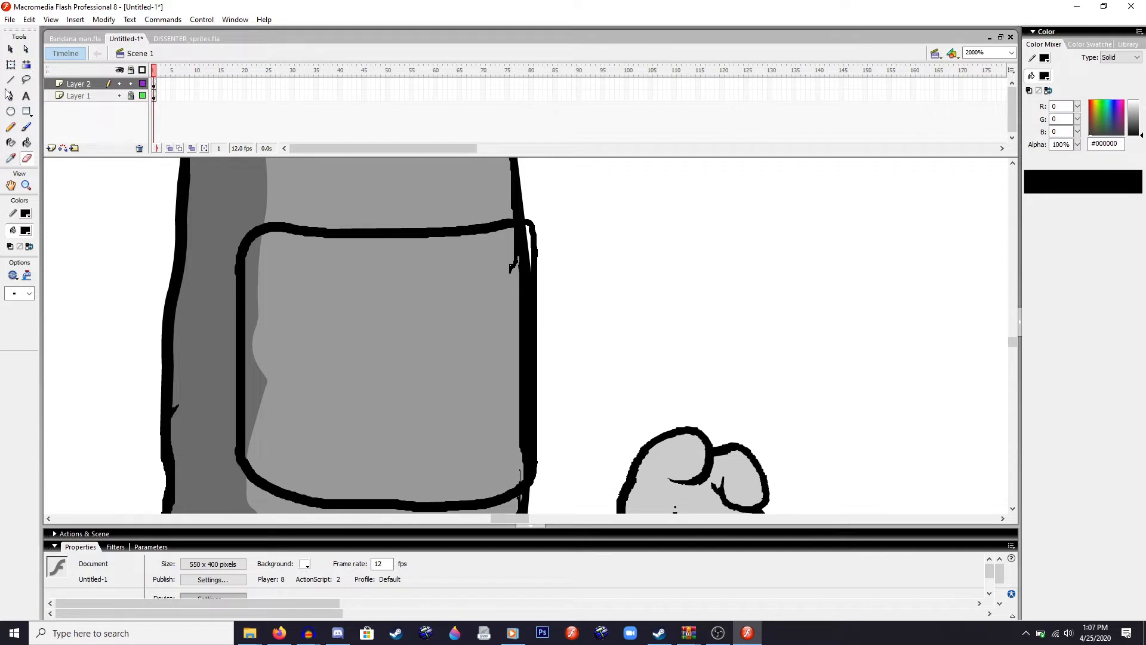
# - Display Layer 1 as outlines and switch back to the Brush tool with a thinner brush size
pyautogui.click(143, 95)
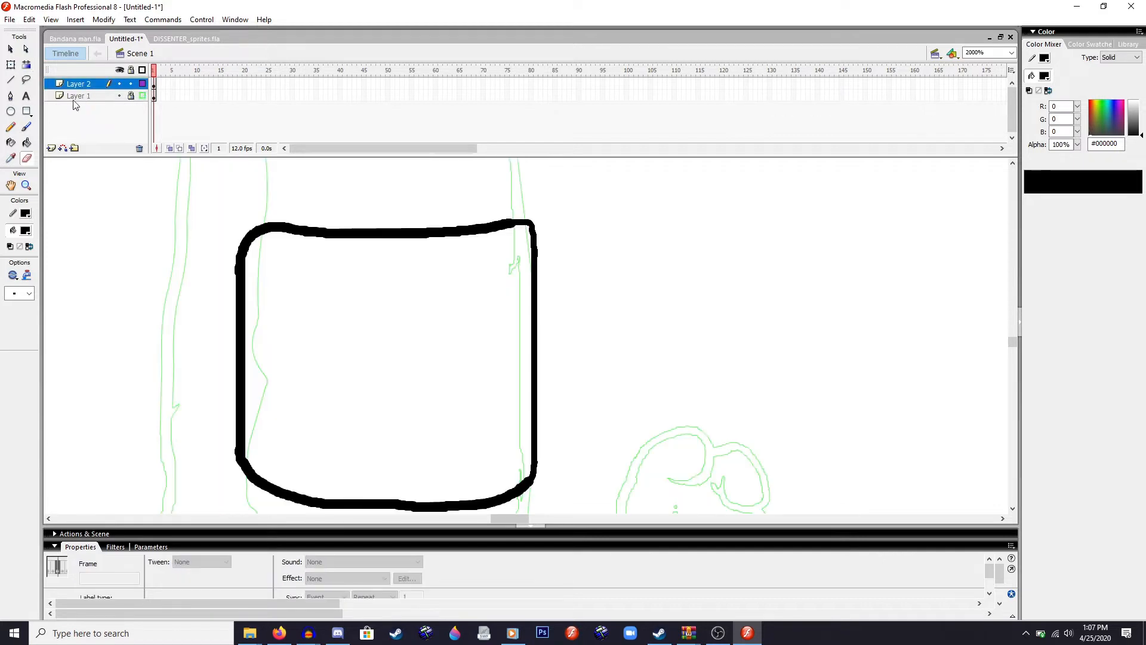
pyautogui.click(11, 64)
pyautogui.click(26, 126)
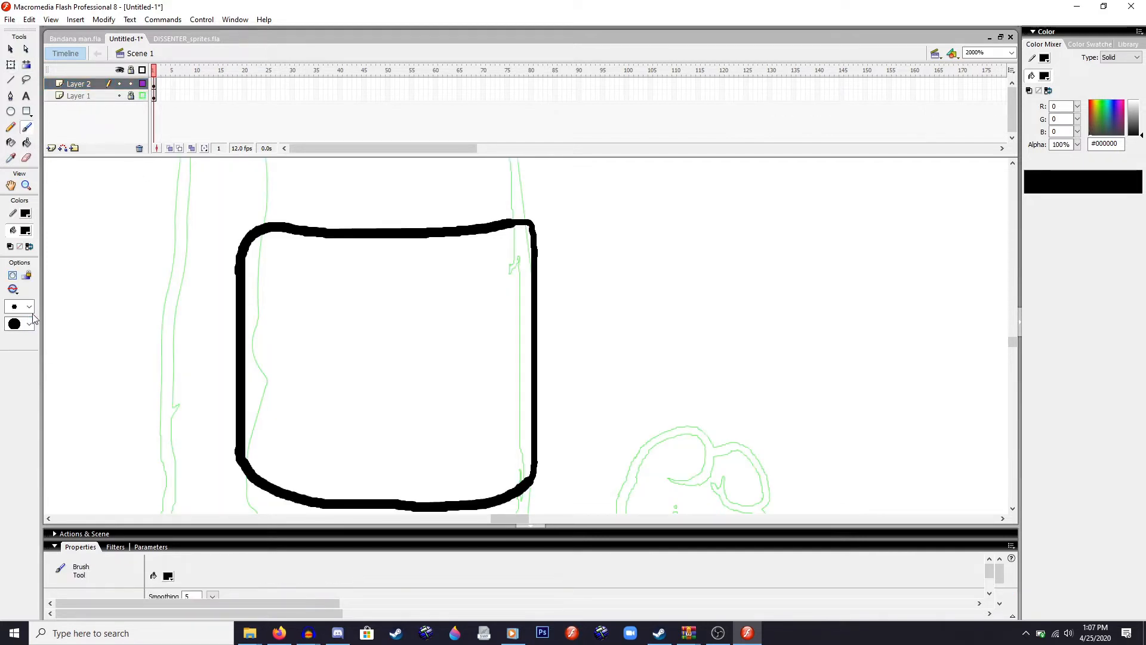
pyautogui.click(28, 306)
pyautogui.click(14, 369)
# - Draw a thin inner contour line along the plate's left side and bottom edge, redoing the uneven end at the lower-right corner
pyautogui.moveTo(259, 249); pyautogui.dragTo(254, 438)
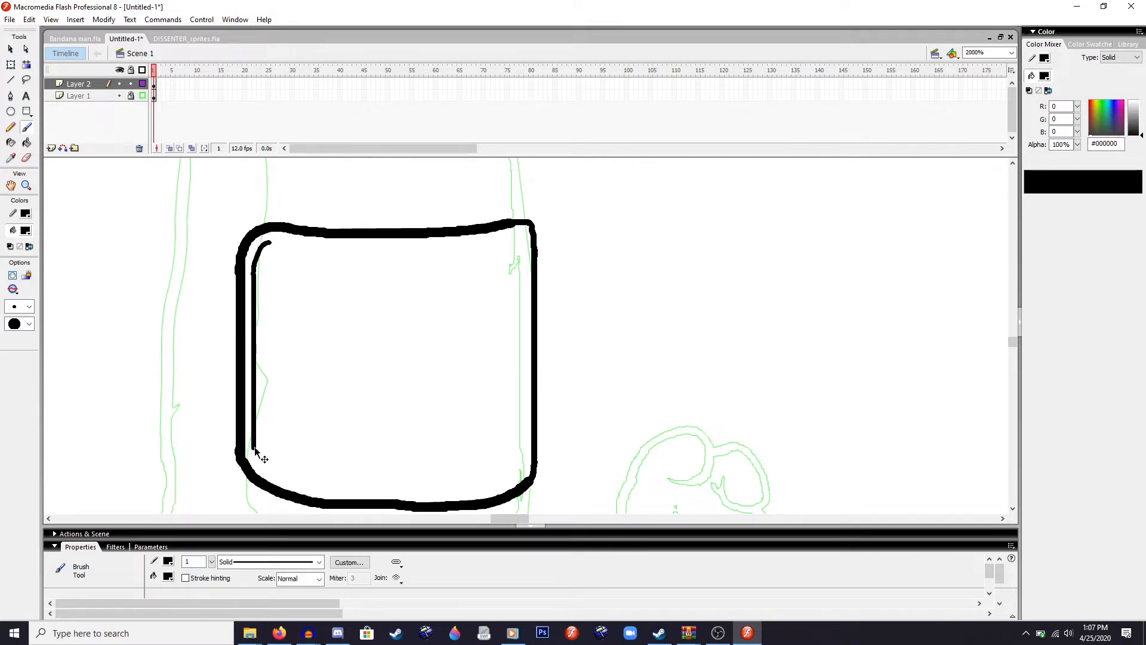
pyautogui.moveTo(253, 448)
pyautogui.mouseDown()
pyautogui.moveTo(261, 467)
pyautogui.moveTo(308, 487)
pyautogui.mouseUp()
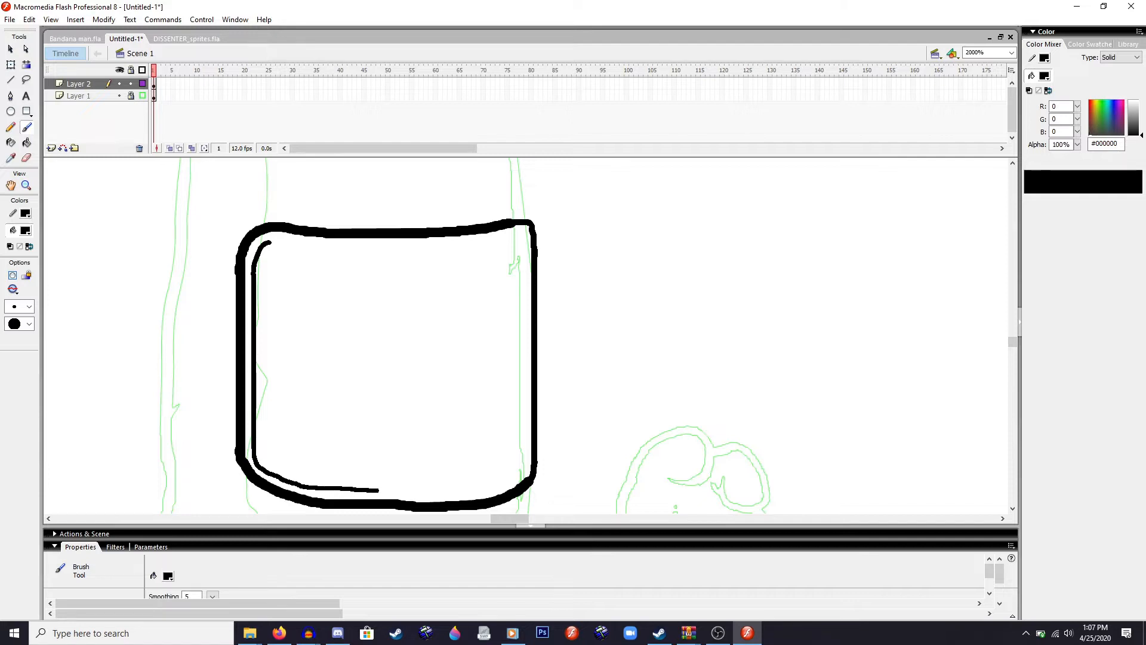
pyautogui.moveTo(379, 490)
pyautogui.mouseDown()
pyautogui.moveTo(477, 491)
pyautogui.moveTo(522, 472)
pyautogui.mouseUp()
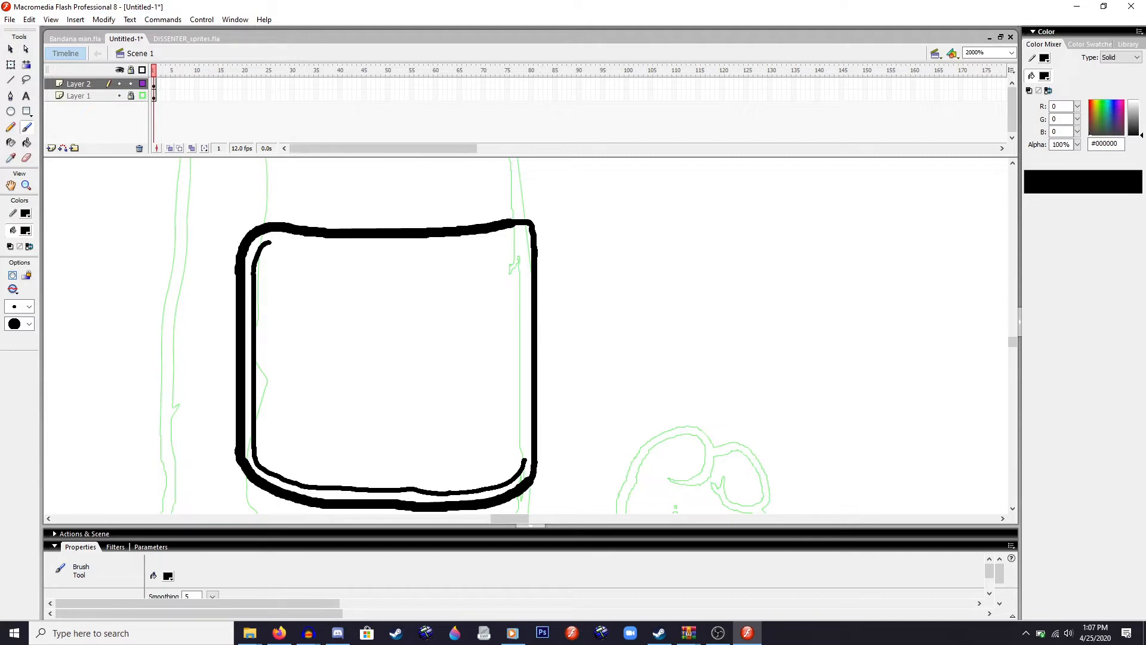
pyautogui.hotkey('ctrl', 'z')
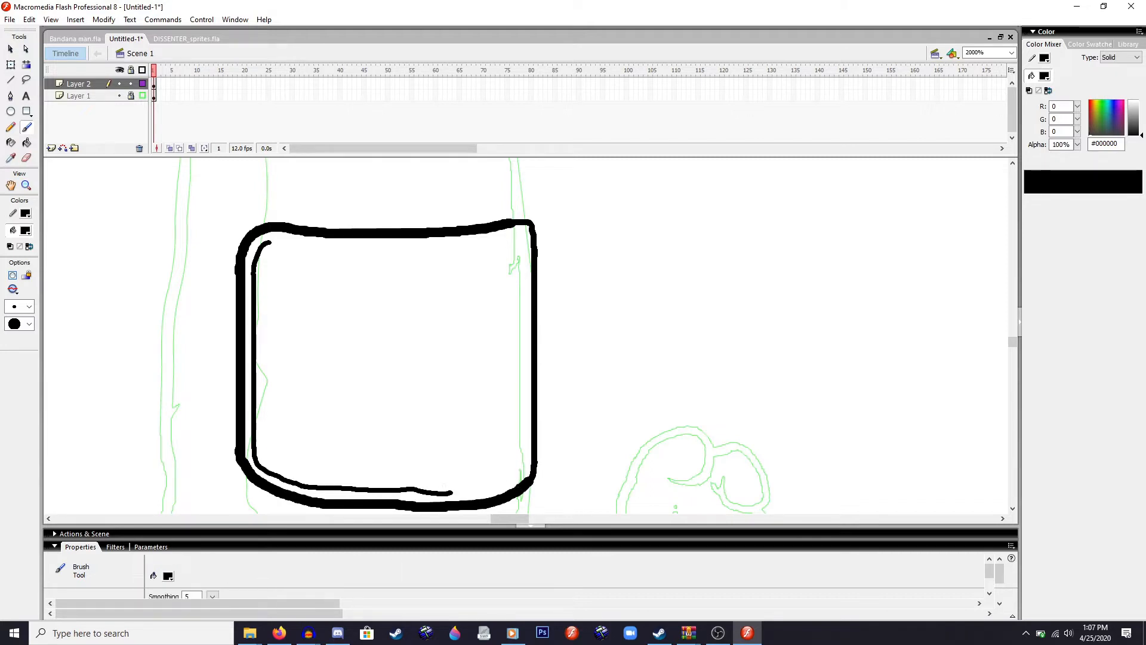
pyautogui.moveTo(464, 488); pyautogui.dragTo(511, 476)
pyautogui.hotkey('ctrl', 'z')
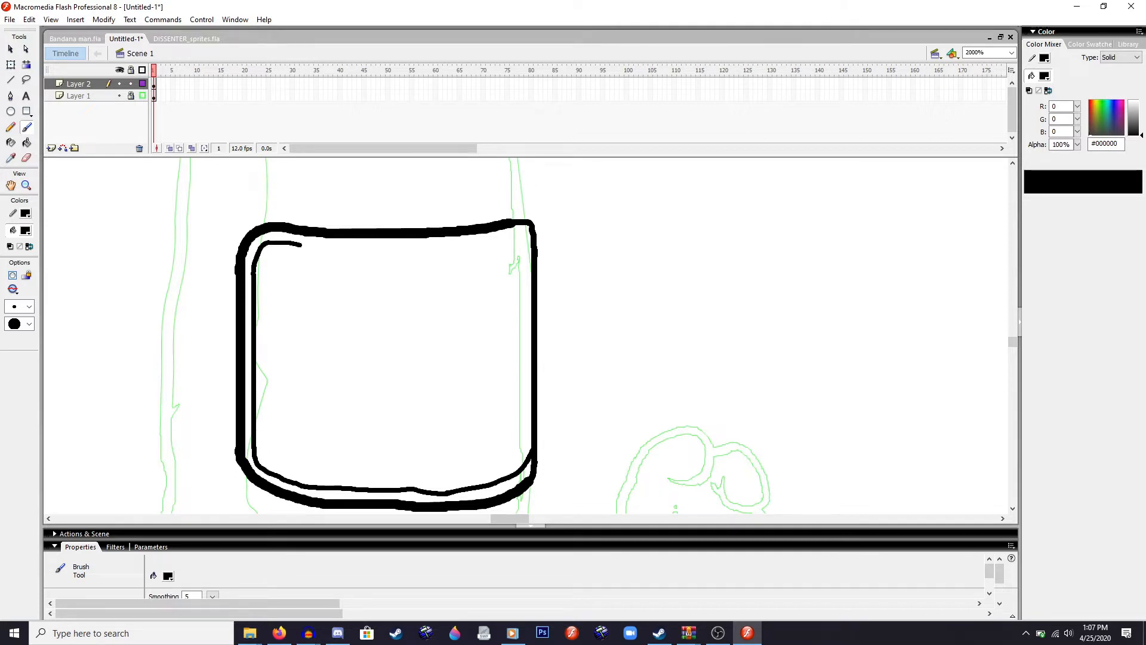
# - Continue the thin inner contour along the plate's top edge to the upper-right corner, undoing the uneven strokes
pyautogui.moveTo(302, 244); pyautogui.dragTo(350, 251)
pyautogui.hotkey('ctrl', 'z')
pyautogui.moveTo(316, 248); pyautogui.dragTo(340, 255)
pyautogui.hotkey('ctrl', 'z')
pyautogui.moveTo(286, 242); pyautogui.dragTo(485, 245)
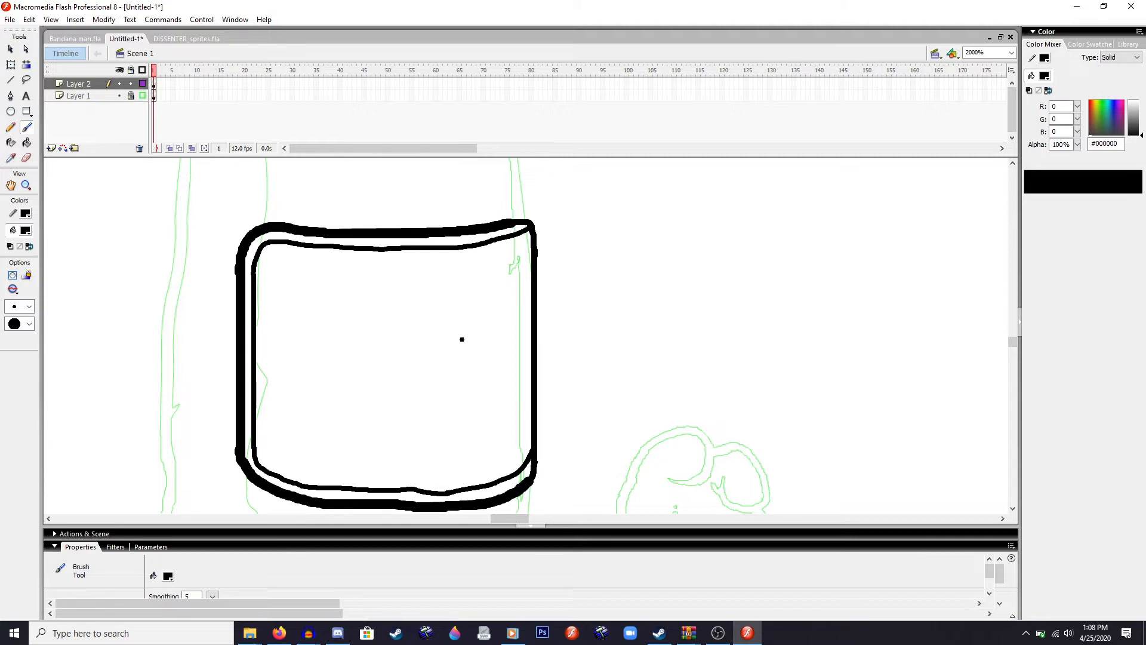
pyautogui.scroll(-3, 460, 338)
pyautogui.scroll(3, 432, 333)
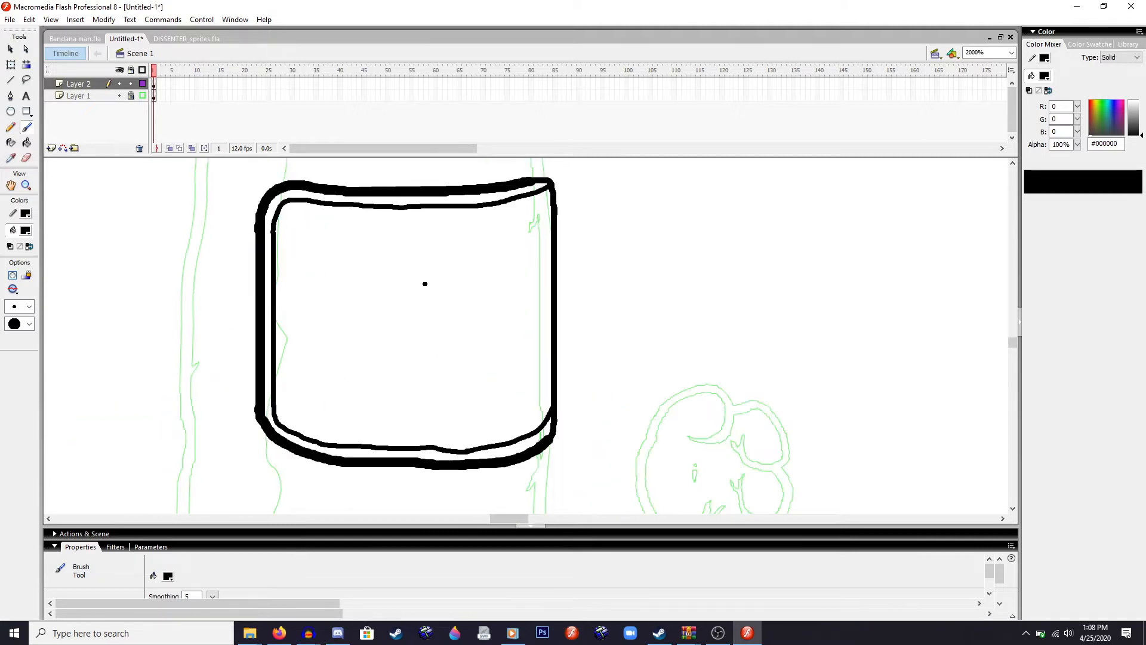
# - Examine the double plate outline at several zoom levels against the character's torso and hands
pyautogui.scroll(2, 543, 202)
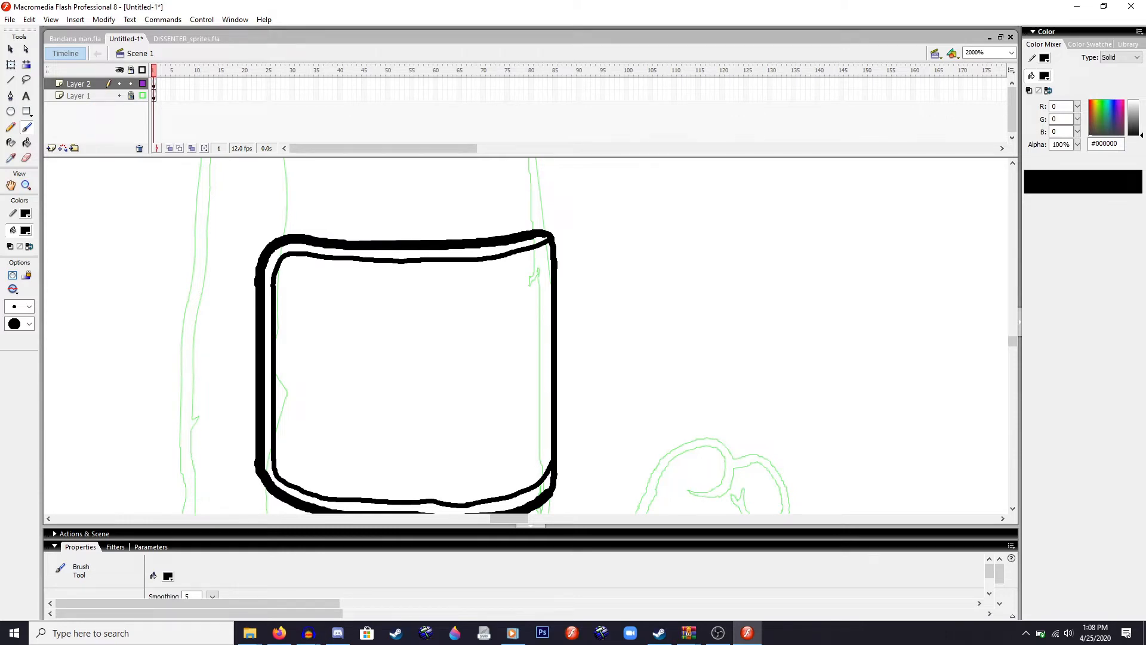
pyautogui.scroll(-4, 538, 280)
pyautogui.scroll(-1, 539, 286)
pyautogui.scroll(2, 536, 282)
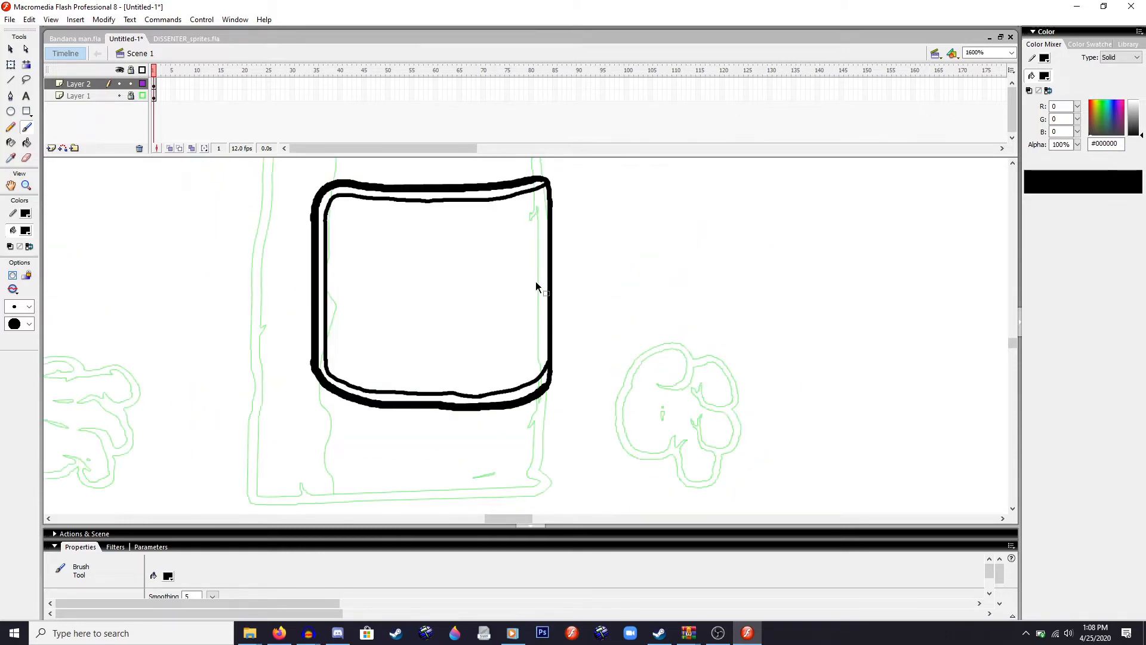
pyautogui.scroll(-3, 538, 286)
pyautogui.scroll(1, 535, 282)
pyautogui.scroll(2, 529, 312)
pyautogui.scroll(3, 472, 343)
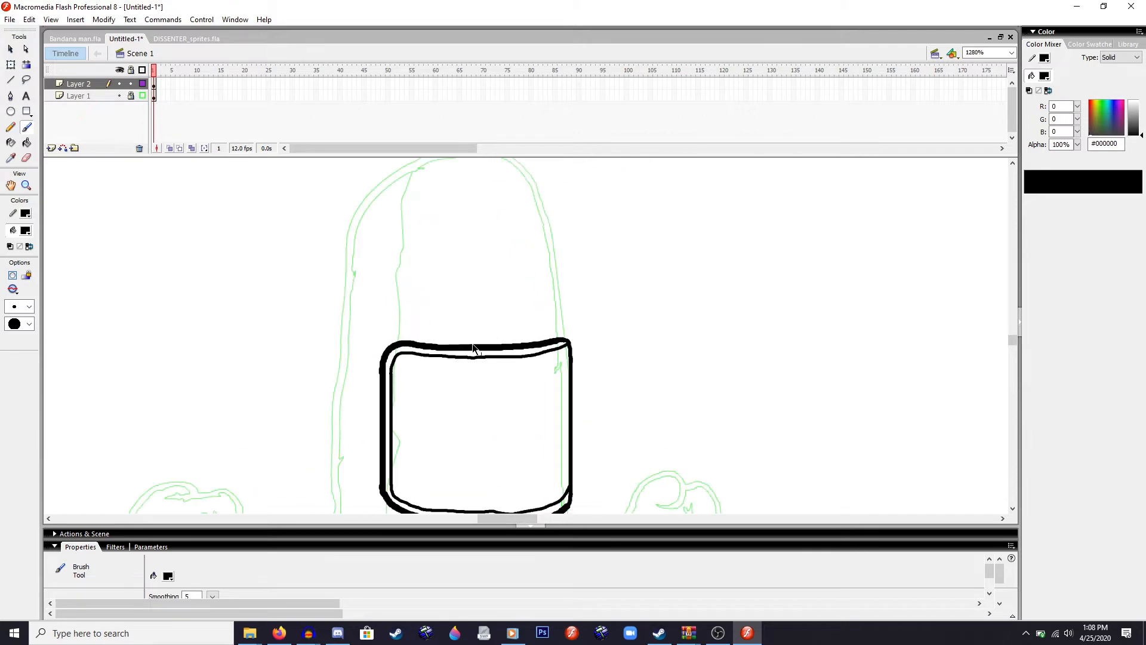
pyautogui.scroll(-2, 418, 334)
pyautogui.scroll(2, 334, 299)
pyautogui.scroll(3, 307, 278)
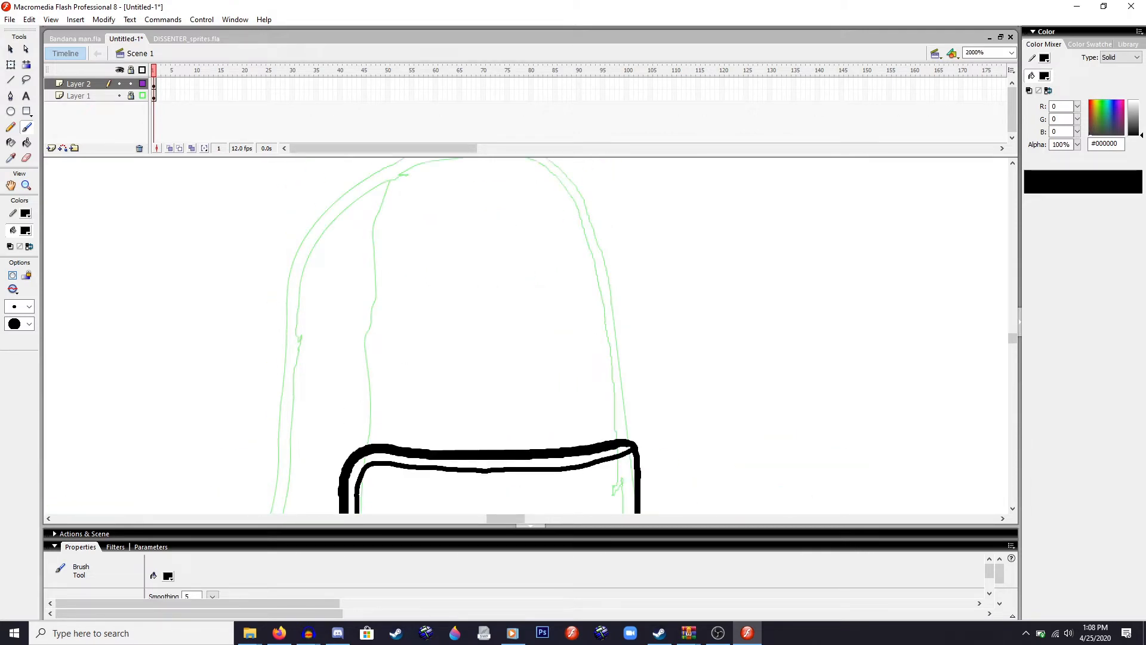
# - Draw small strap tabs on the plate's upper-left and lower-left corners
pyautogui.moveTo(364, 445); pyautogui.dragTo(358, 437)
pyautogui.moveTo(335, 460); pyautogui.dragTo(333, 467)
pyautogui.scroll(-5, 340, 466)
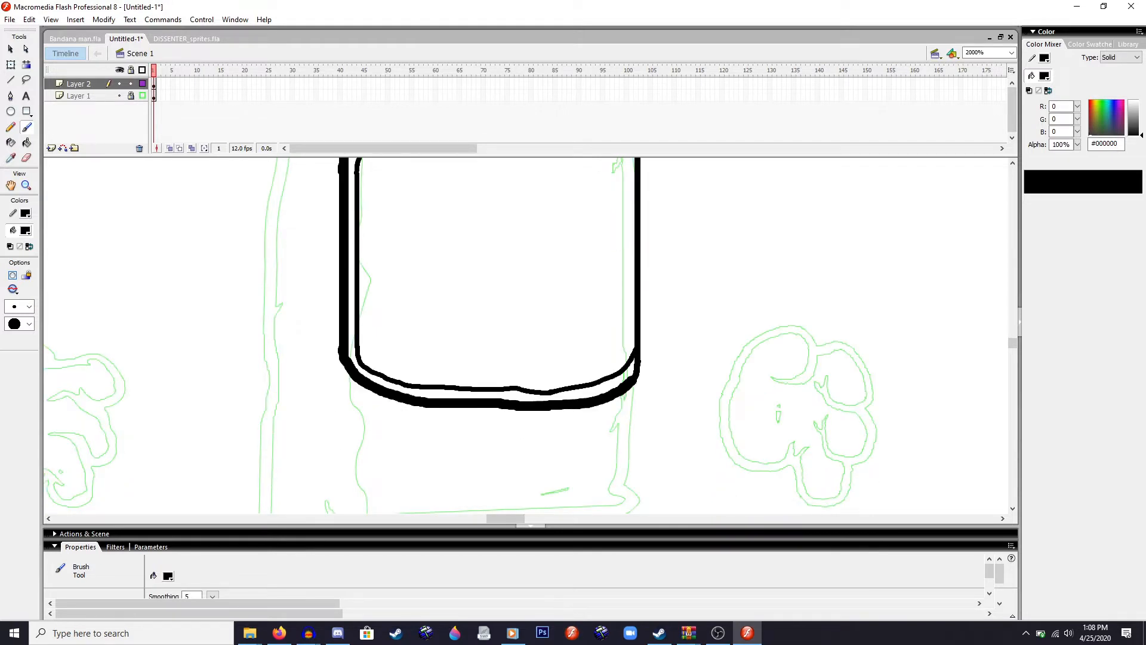
pyautogui.moveTo(339, 351)
pyautogui.mouseDown()
pyautogui.moveTo(326, 360)
pyautogui.moveTo(338, 387)
pyautogui.moveTo(363, 385)
pyautogui.mouseUp()
pyautogui.scroll(-2, 333, 320)
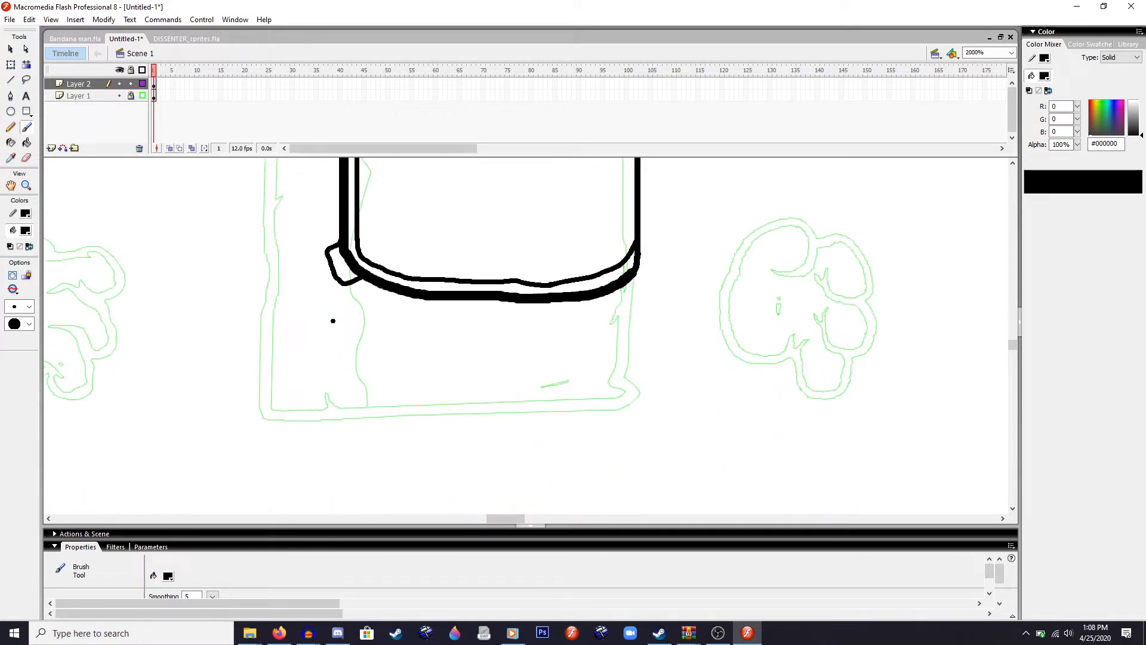
pyautogui.moveTo(329, 281)
pyautogui.mouseDown()
pyautogui.moveTo(320, 290)
pyautogui.moveTo(321, 256)
pyautogui.mouseUp()
pyautogui.hotkey('ctrl', 'z')
pyautogui.moveTo(307, 272); pyautogui.dragTo(322, 295)
pyautogui.hotkey('ctrl', 'z')
# - Pick the third-smallest brush size and try drawing a rounded buckle end beyond the plate's lower-left tab
pyautogui.click(33, 310)
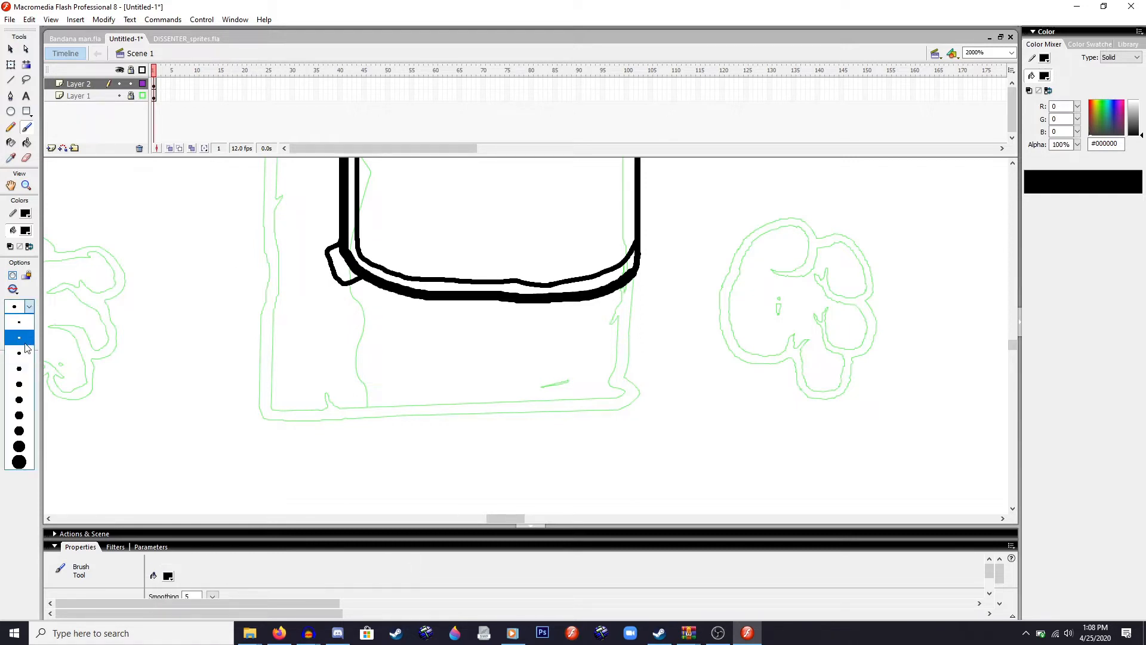
pyautogui.click(25, 351)
pyautogui.moveTo(350, 223)
pyautogui.mouseDown()
pyautogui.moveTo(384, 246)
pyautogui.moveTo(338, 295)
pyautogui.moveTo(350, 318)
pyautogui.moveTo(371, 311)
pyautogui.mouseUp()
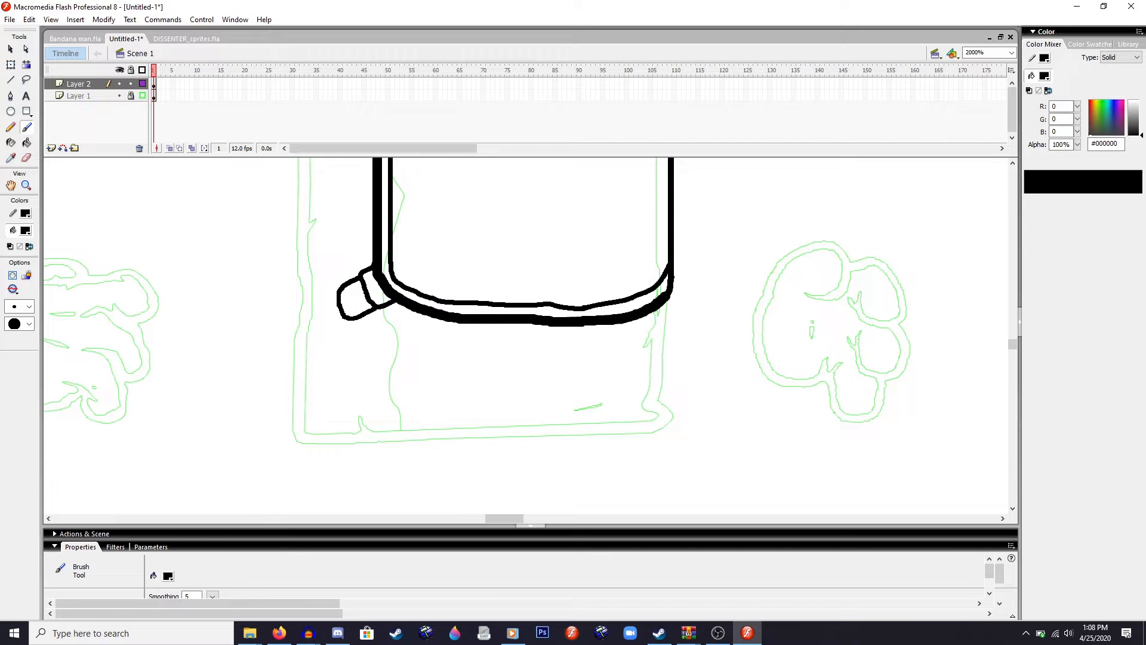
pyautogui.hotkey('ctrl', 'z')
pyautogui.moveTo(360, 274)
pyautogui.mouseDown()
pyautogui.moveTo(337, 301)
pyautogui.moveTo(351, 321)
pyautogui.moveTo(364, 314)
pyautogui.mouseUp()
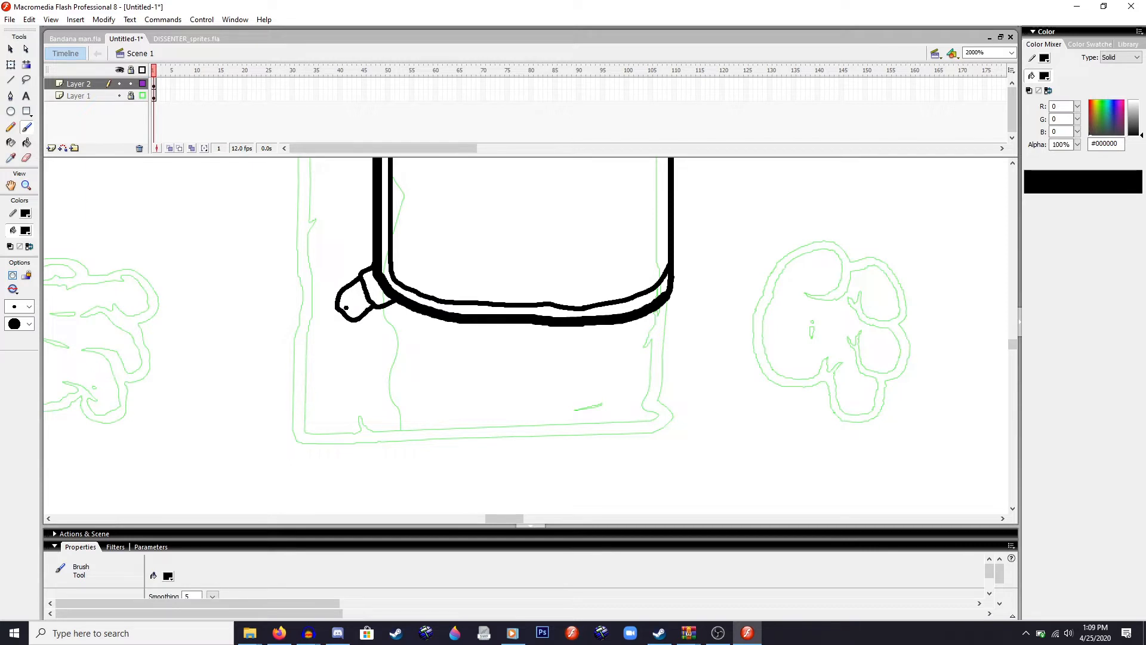
pyautogui.hotkey('ctrl', 'z')
pyautogui.moveTo(362, 305)
pyautogui.mouseDown()
pyautogui.moveTo(375, 307)
pyautogui.moveTo(346, 311)
pyautogui.moveTo(341, 292)
pyautogui.mouseUp()
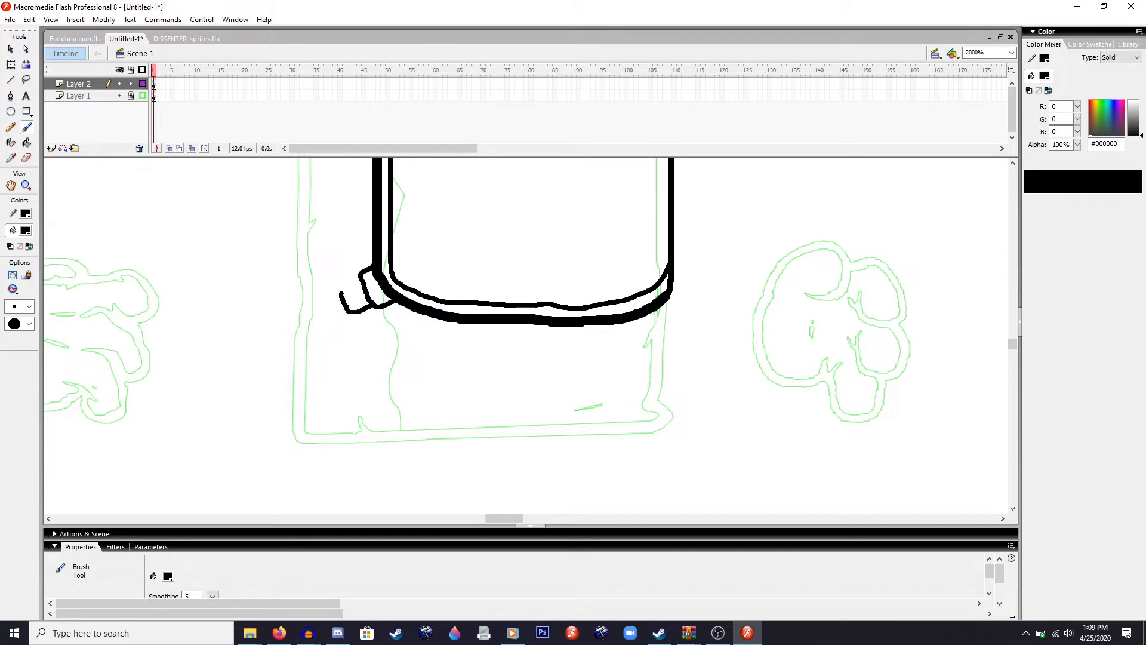
# - Redraw the rounded end of the lower-left buckle until its outline closes, undoing the uneven strokes
pyautogui.hotkey('ctrl', 'z')
pyautogui.moveTo(350, 312); pyautogui.dragTo(340, 308)
pyautogui.hotkey('ctrl', 'z')
pyautogui.moveTo(339, 307); pyautogui.dragTo(342, 283)
pyautogui.moveTo(348, 279); pyautogui.dragTo(358, 275)
pyautogui.hotkey('ctrl', 'z')
pyautogui.hotkey('ctrl', 'z')
pyautogui.hotkey('ctrl', 'z')
pyautogui.moveTo(357, 279)
pyautogui.mouseDown()
pyautogui.moveTo(340, 306)
pyautogui.moveTo(352, 281)
pyautogui.moveTo(339, 290)
pyautogui.moveTo(342, 308)
pyautogui.mouseUp()
pyautogui.hotkey('ctrl', 'z')
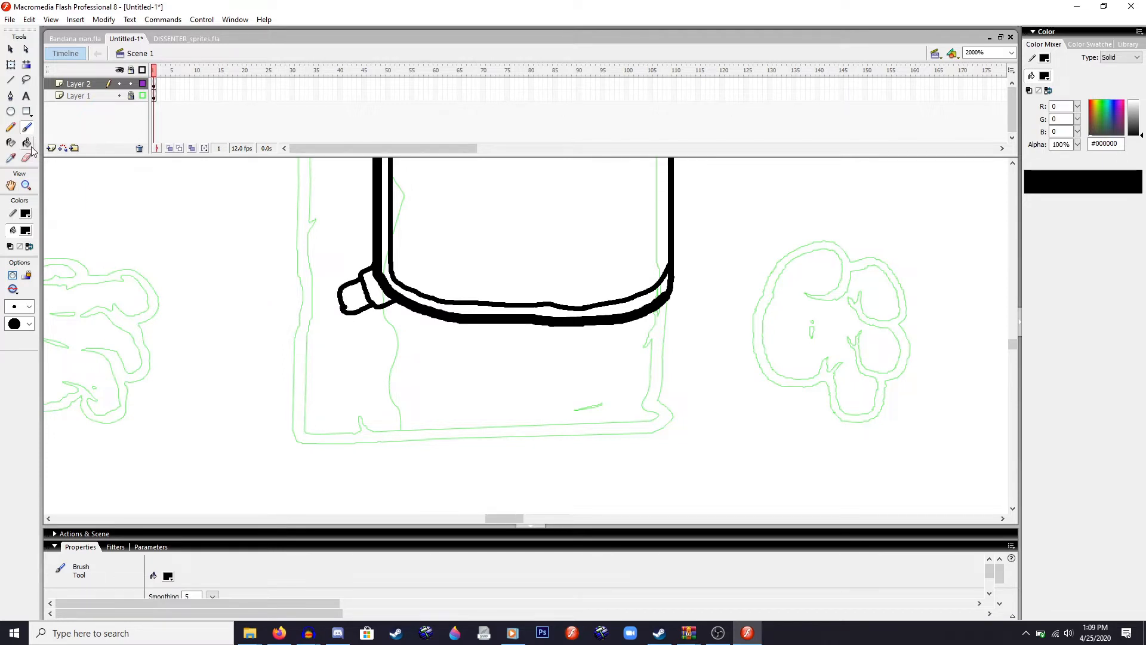
# - Erase the rough lower edge of the buckle and repaint the gap with the Brush tool
pyautogui.press('e')
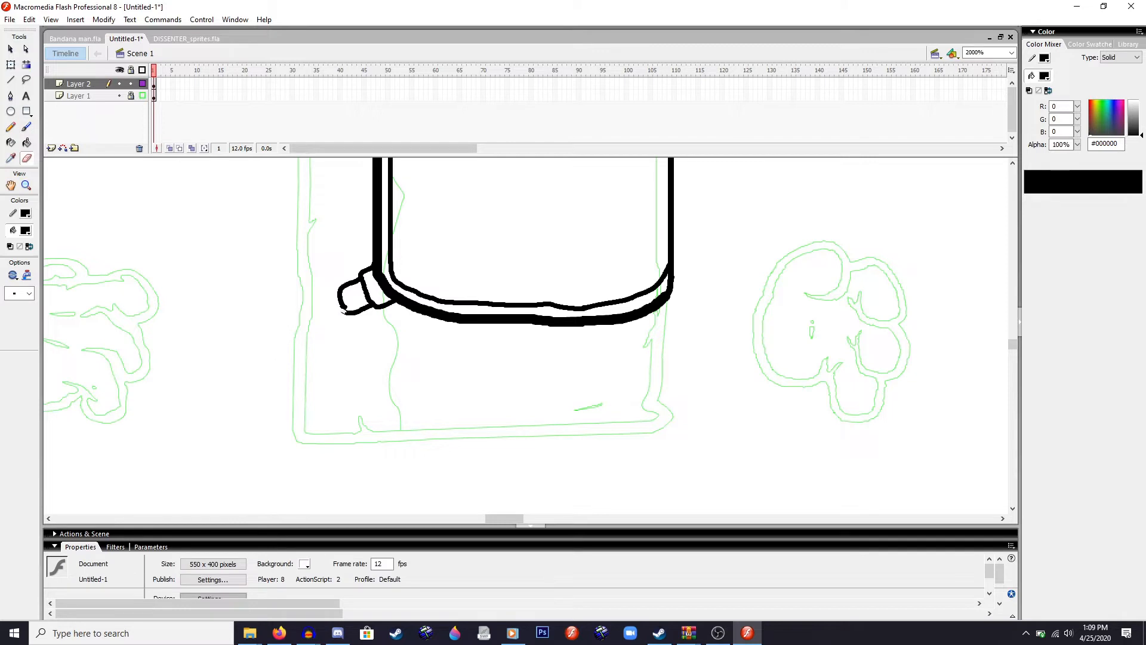
pyautogui.hotkey('ctrl', 'z')
pyautogui.moveTo(344, 309); pyautogui.dragTo(362, 315)
pyautogui.press('b')
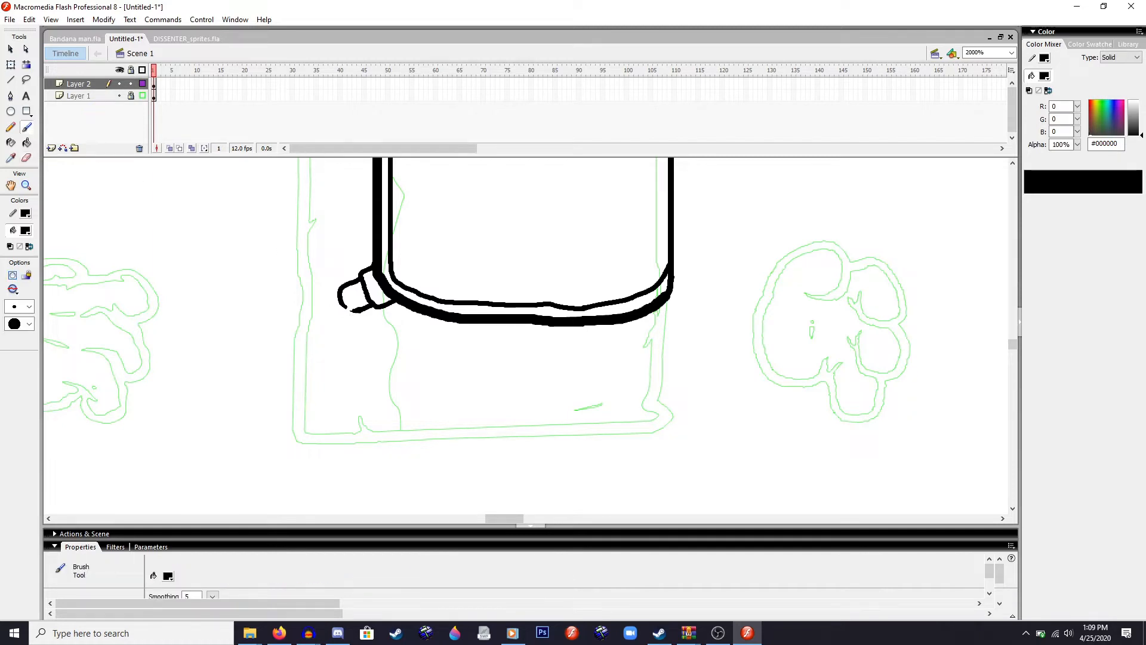
pyautogui.moveTo(345, 305); pyautogui.dragTo(357, 310)
# - Reduce the brush to the second-smallest size and draw a small loop inside the lower-left buckle
pyautogui.click(19, 307)
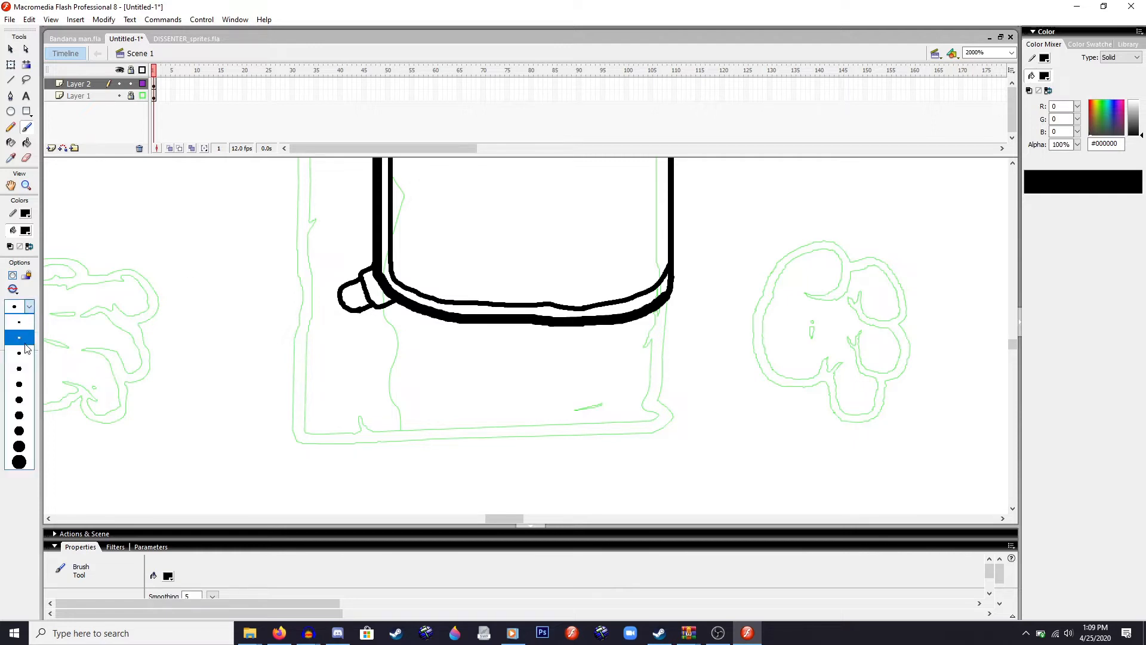
pyautogui.click(14, 330)
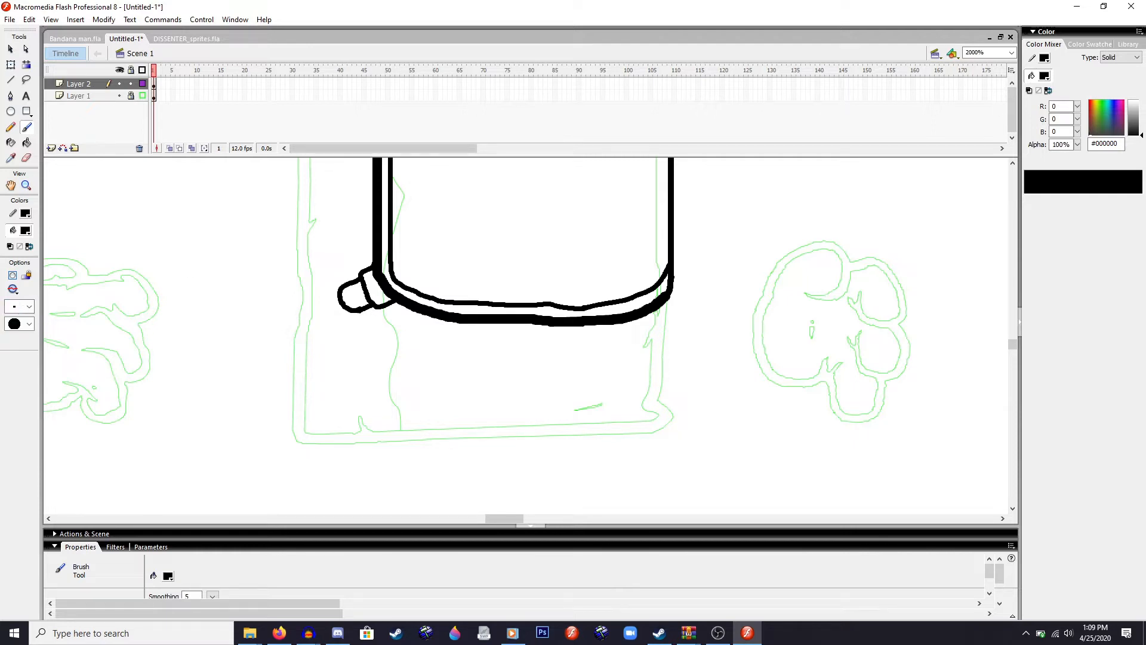
pyautogui.moveTo(361, 286); pyautogui.dragTo(354, 290)
pyautogui.hotkey('ctrl', 'z')
pyautogui.hotkey('ctrl', 'z')
pyautogui.moveTo(350, 292); pyautogui.dragTo(357, 301)
pyautogui.scroll(-2, 422, 305)
pyautogui.scroll(3, 423, 303)
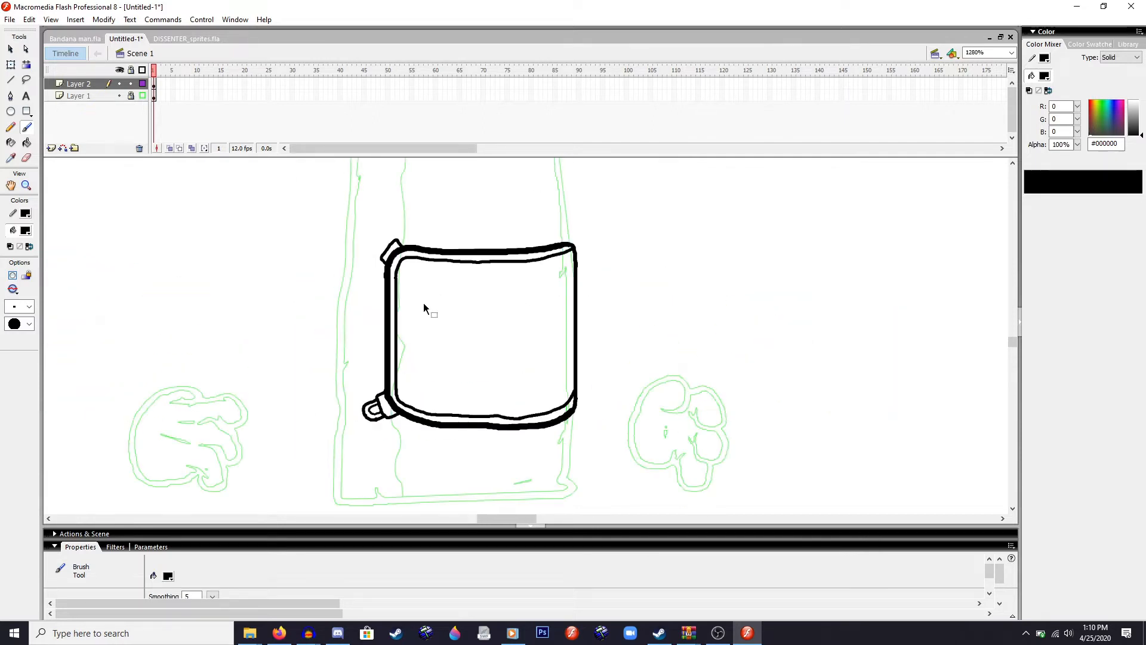
# - Undo the buckle strokes until only the small tab remains at the plate's lower-left corner
pyautogui.scroll(2, 425, 303)
pyautogui.hotkey('ctrl', 'z')
pyautogui.hotkey('ctrl', 'z')
pyautogui.hotkey('ctrl', 'z')
pyautogui.hotkey('ctrl', 'z')
pyautogui.hotkey('ctrl', 'z')
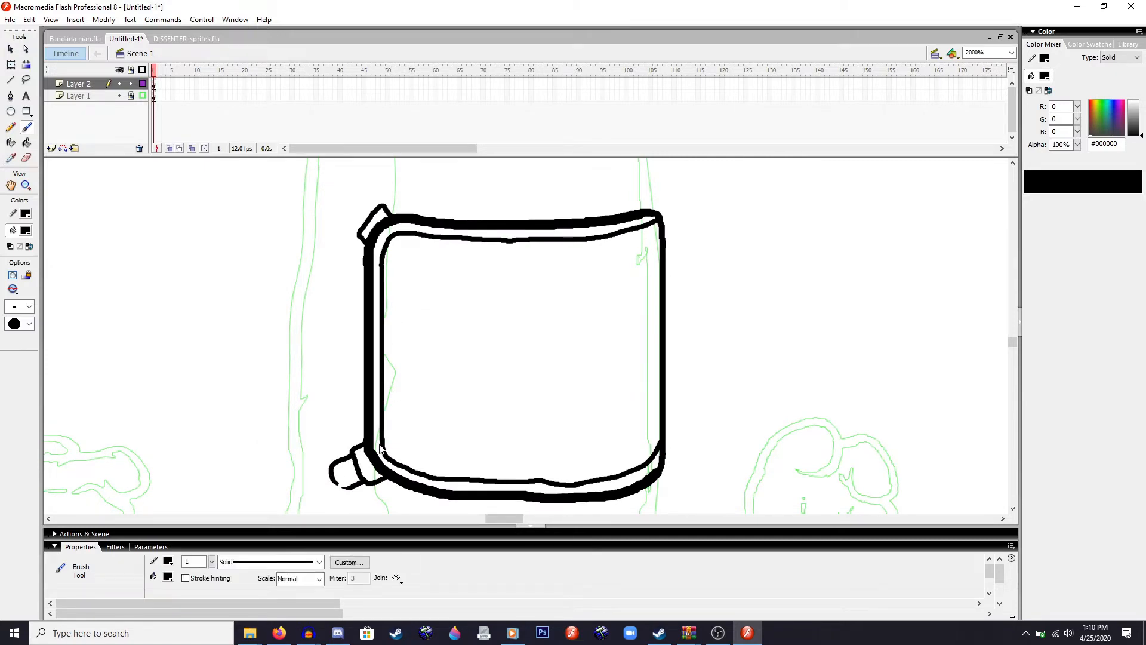
pyautogui.hotkey('ctrl', 'z')
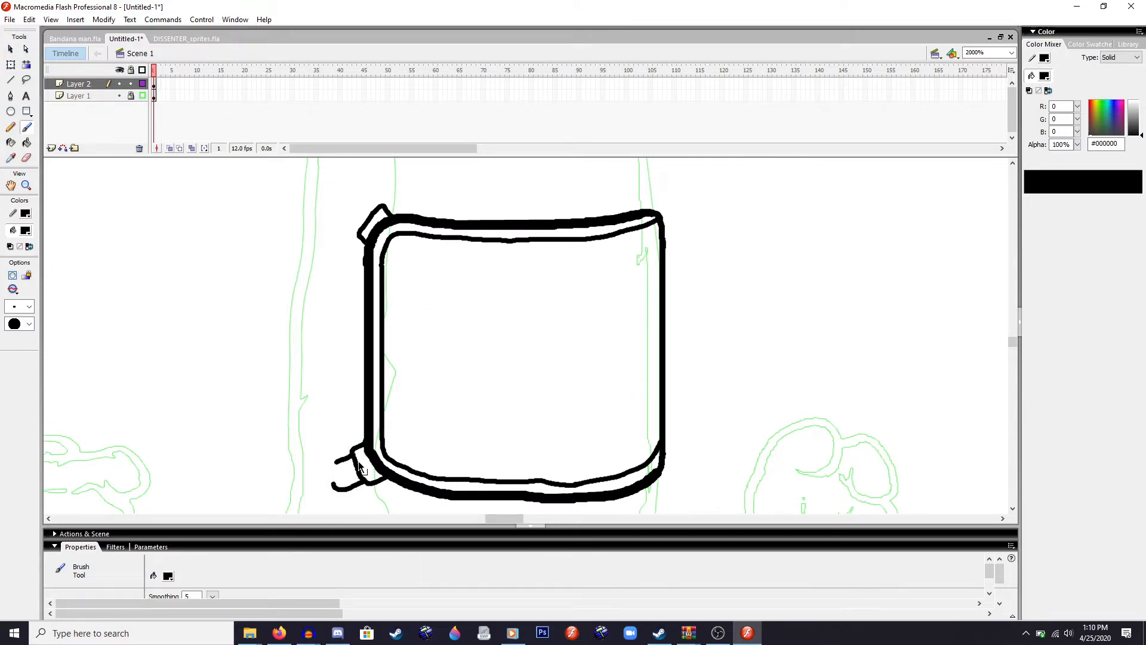
pyautogui.hotkey('ctrl', 'y')
pyautogui.moveTo(361, 462); pyautogui.dragTo(469, 375)
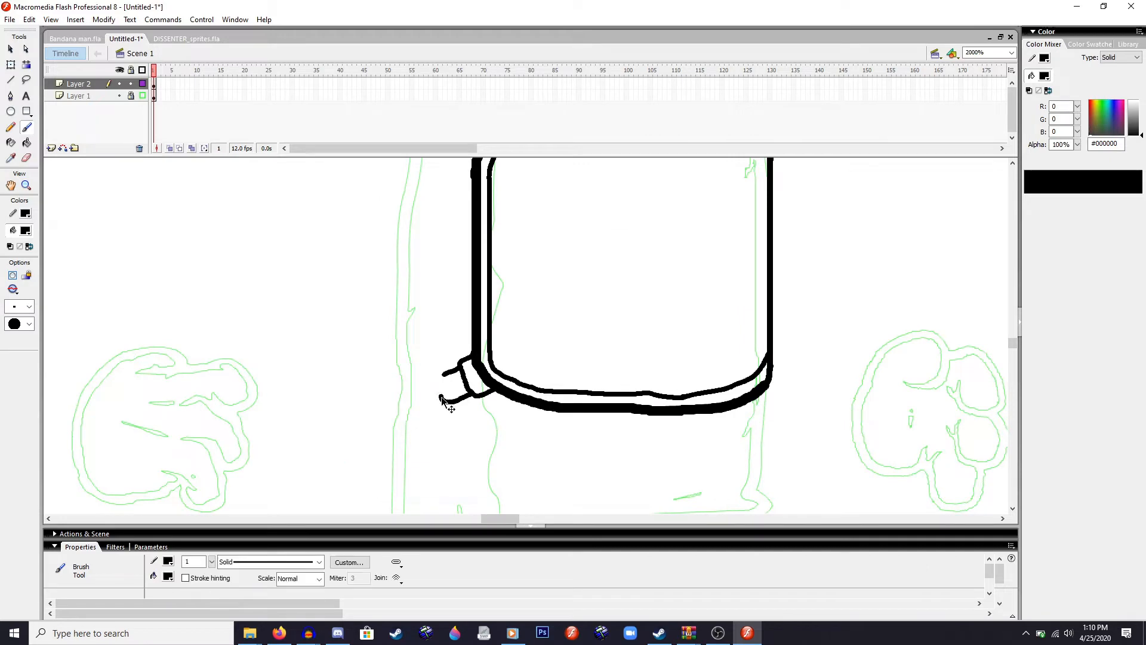
pyautogui.hotkey('ctrl', 'z')
pyautogui.hotkey('ctrl', 'z')
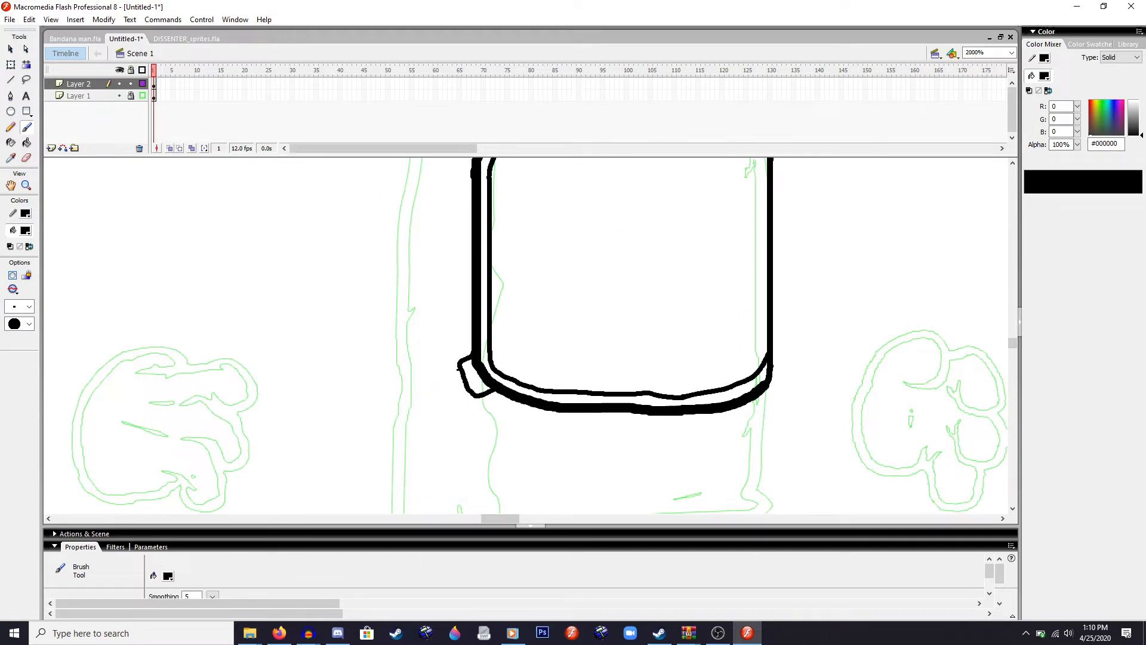
# - With the third-smallest brush size, draw a strap from the lower-left tab around the torso's left edge, redoing uneven strokes
pyautogui.click(28, 306)
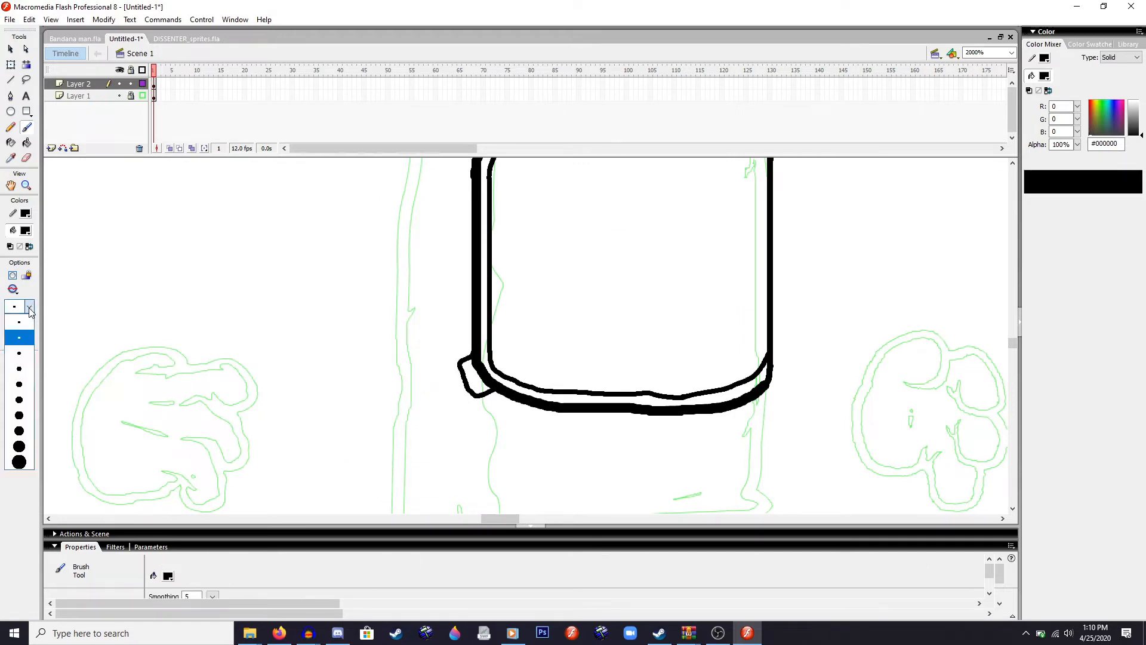
pyautogui.click(27, 352)
pyautogui.moveTo(461, 366); pyautogui.dragTo(404, 393)
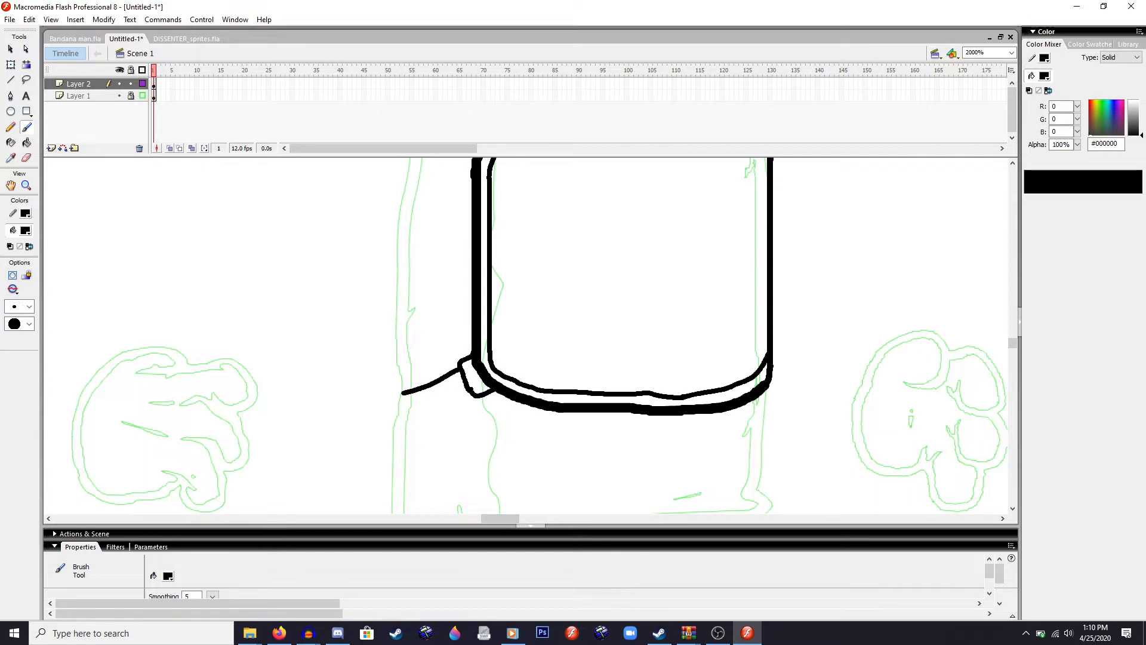
pyautogui.scroll(-2, 464, 370)
pyautogui.hotkey('ctrl', 'z')
pyautogui.moveTo(471, 338)
pyautogui.mouseDown()
pyautogui.moveTo(401, 374)
pyautogui.moveTo(388, 361)
pyautogui.mouseUp()
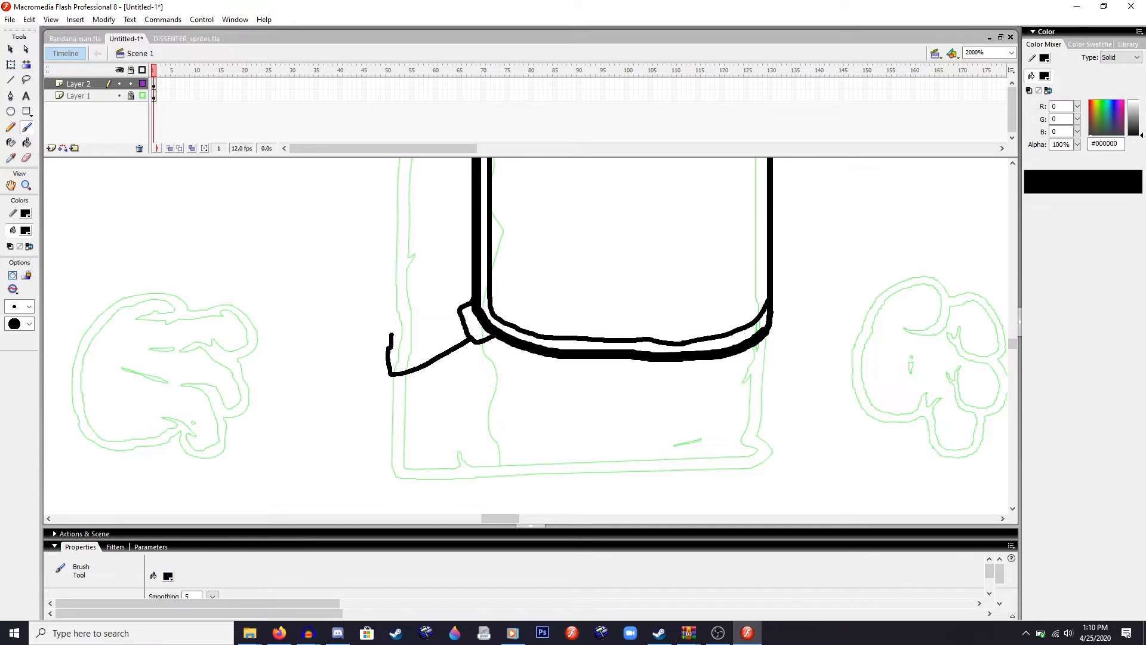
pyautogui.hotkey('ctrl', 'z')
pyautogui.hotkey('ctrl', 'z')
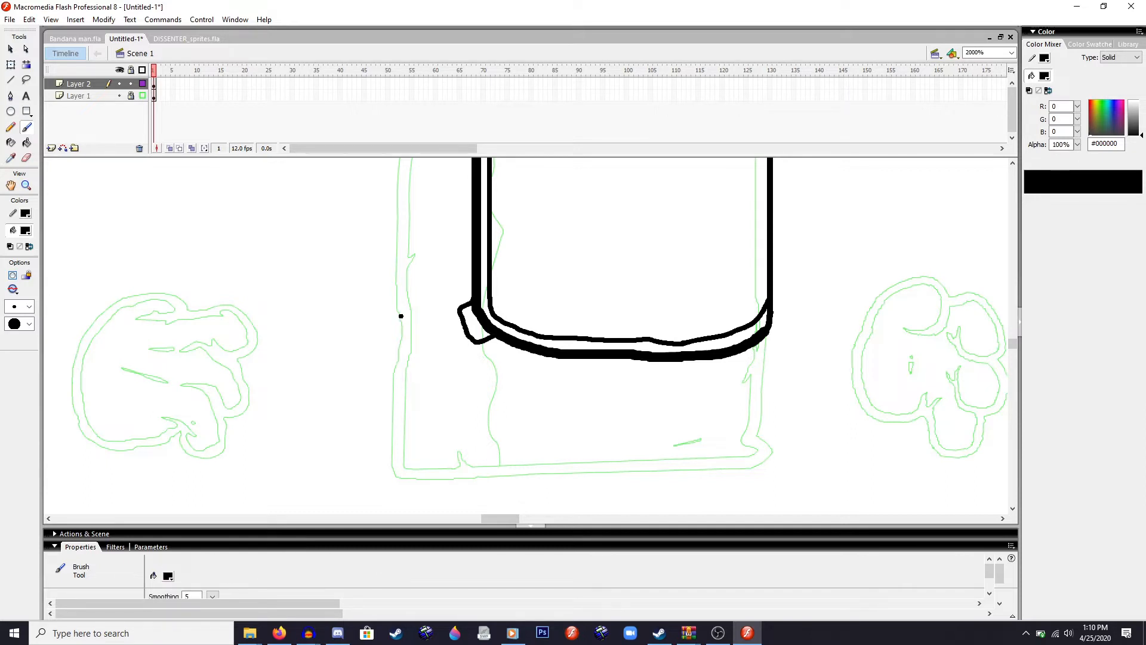
pyautogui.moveTo(401, 316)
pyautogui.mouseDown()
pyautogui.moveTo(387, 359)
pyautogui.moveTo(401, 367)
pyautogui.moveTo(467, 340)
pyautogui.moveTo(458, 317)
pyautogui.moveTo(400, 343)
pyautogui.moveTo(414, 313)
pyautogui.mouseUp()
# - Draw a matching strap from the plate's upper-left tab up and around the torso's left edge, redoing uneven strokes
pyautogui.scroll(5, 471, 360)
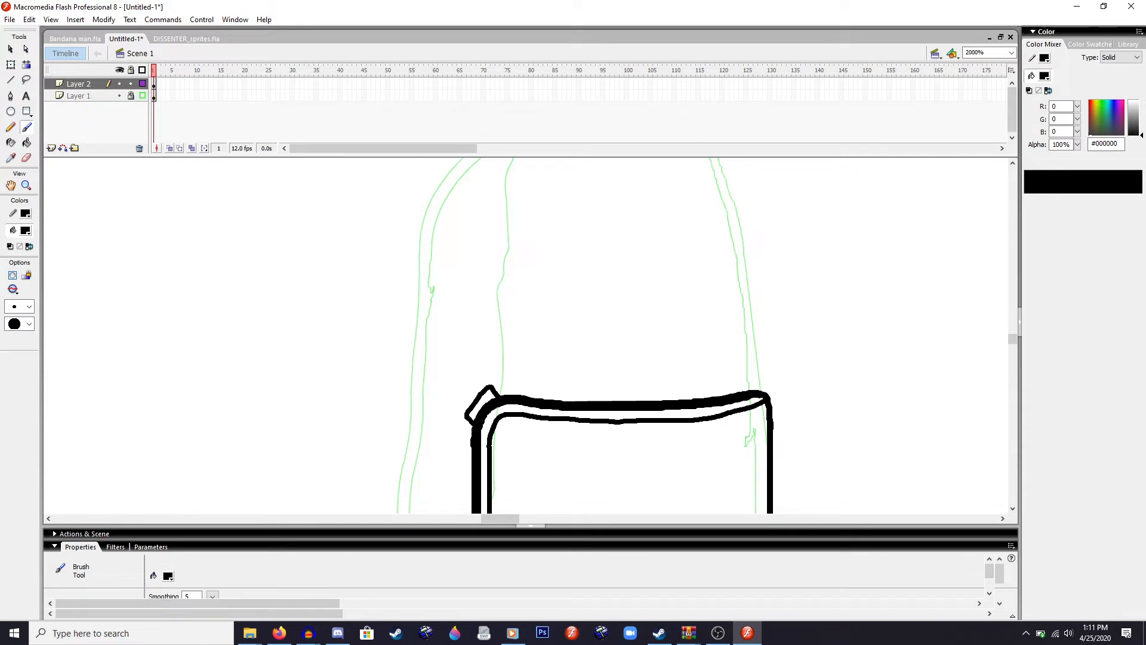
pyautogui.moveTo(461, 405); pyautogui.dragTo(419, 365)
pyautogui.hotkey('ctrl', 'z')
pyautogui.moveTo(488, 386); pyautogui.dragTo(450, 346)
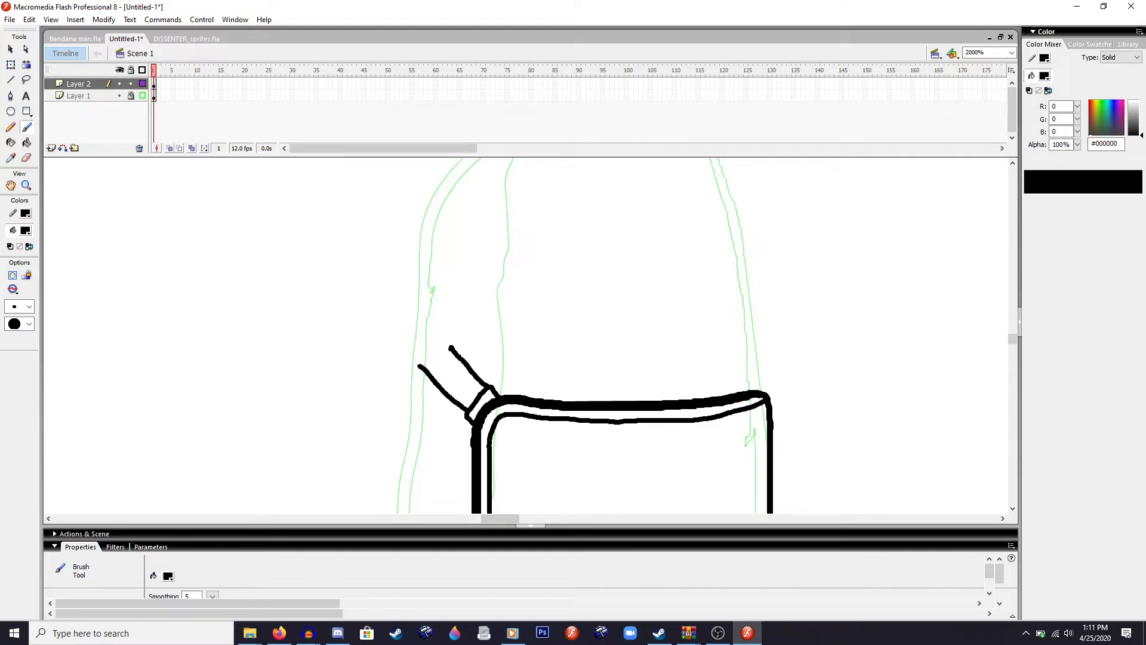
pyautogui.hotkey('ctrl', 'z')
pyautogui.moveTo(486, 389); pyautogui.dragTo(446, 347)
pyautogui.press('a')
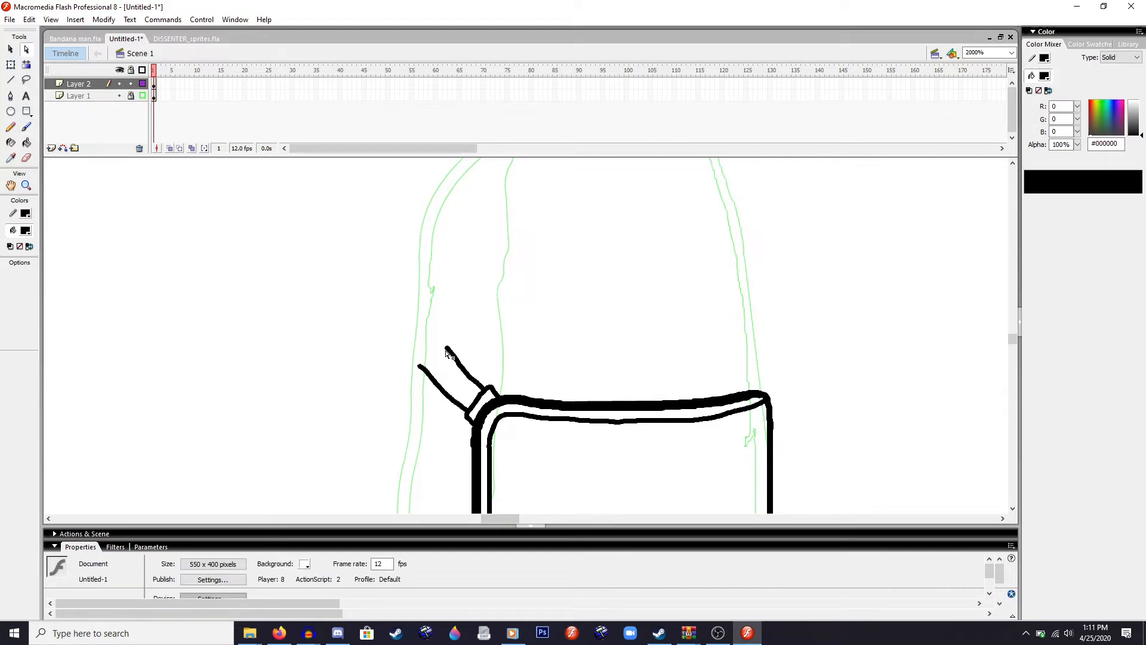
pyautogui.press('b')
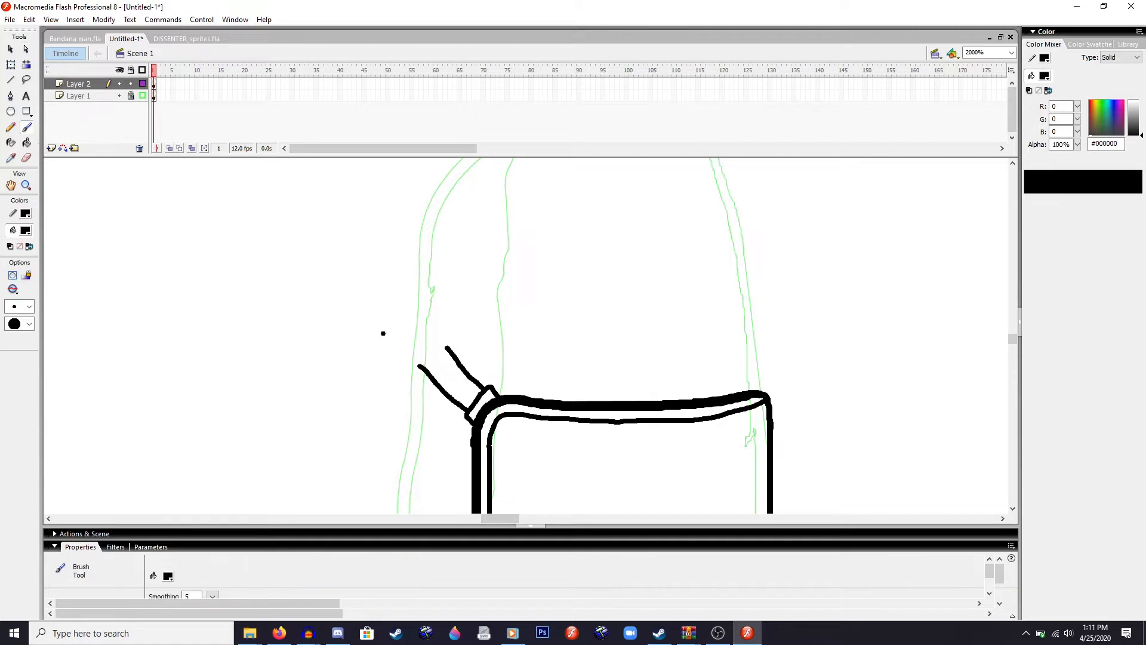
pyautogui.moveTo(446, 347)
pyautogui.mouseDown()
pyautogui.moveTo(402, 313)
pyautogui.moveTo(400, 341)
pyautogui.moveTo(441, 343)
pyautogui.moveTo(411, 326)
pyautogui.moveTo(411, 375)
pyautogui.mouseUp()
pyautogui.hotkey('ctrl', 'z')
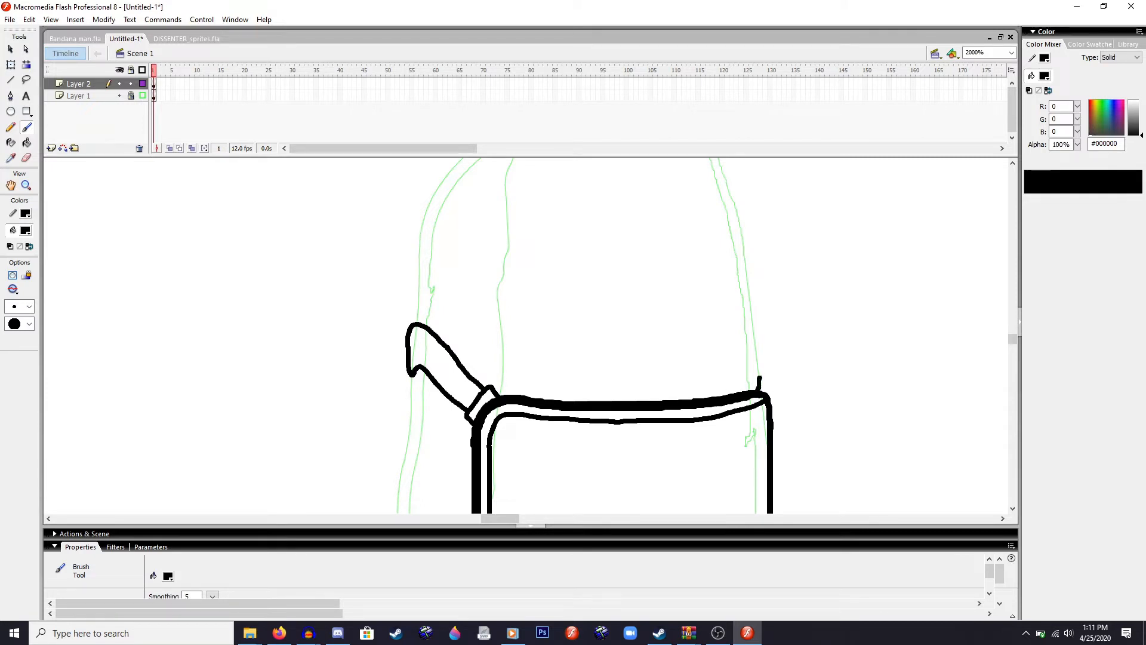
# - Add short strap ends at the plate's upper-right and lower-right corners
pyautogui.moveTo(761, 376); pyautogui.dragTo(770, 399)
pyautogui.scroll(-5, 776, 403)
pyautogui.scroll(-6, 783, 407)
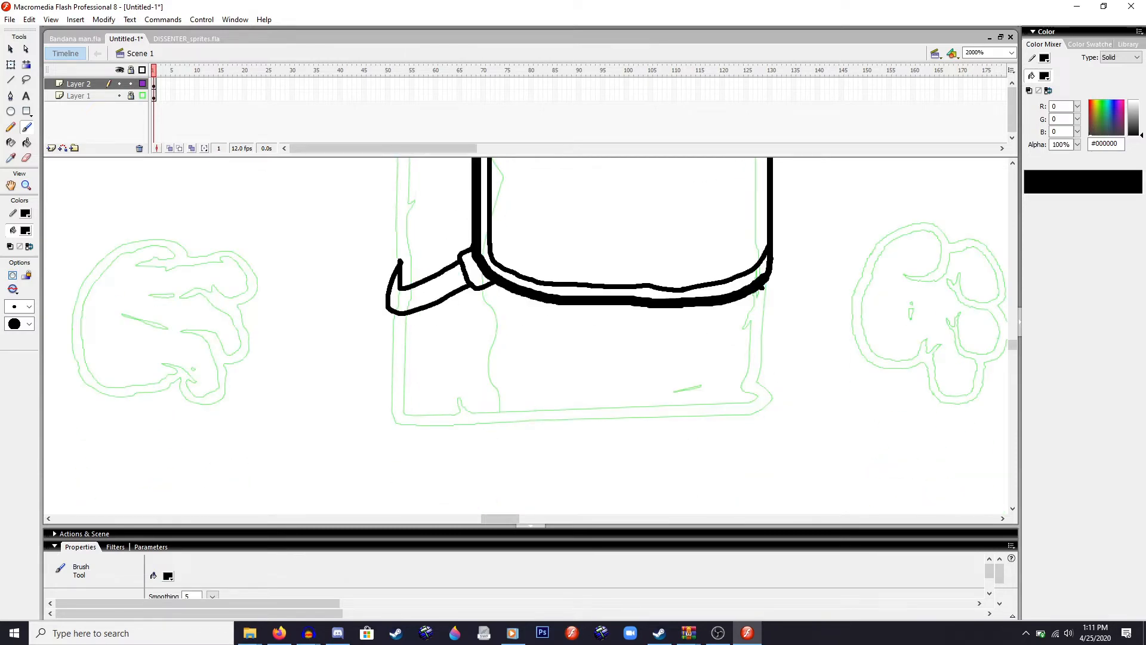
pyautogui.moveTo(761, 289); pyautogui.dragTo(772, 275)
# - Check the armour against the whole character, toggling Layer 1's outline display off and back on
pyautogui.scroll(3, 789, 307)
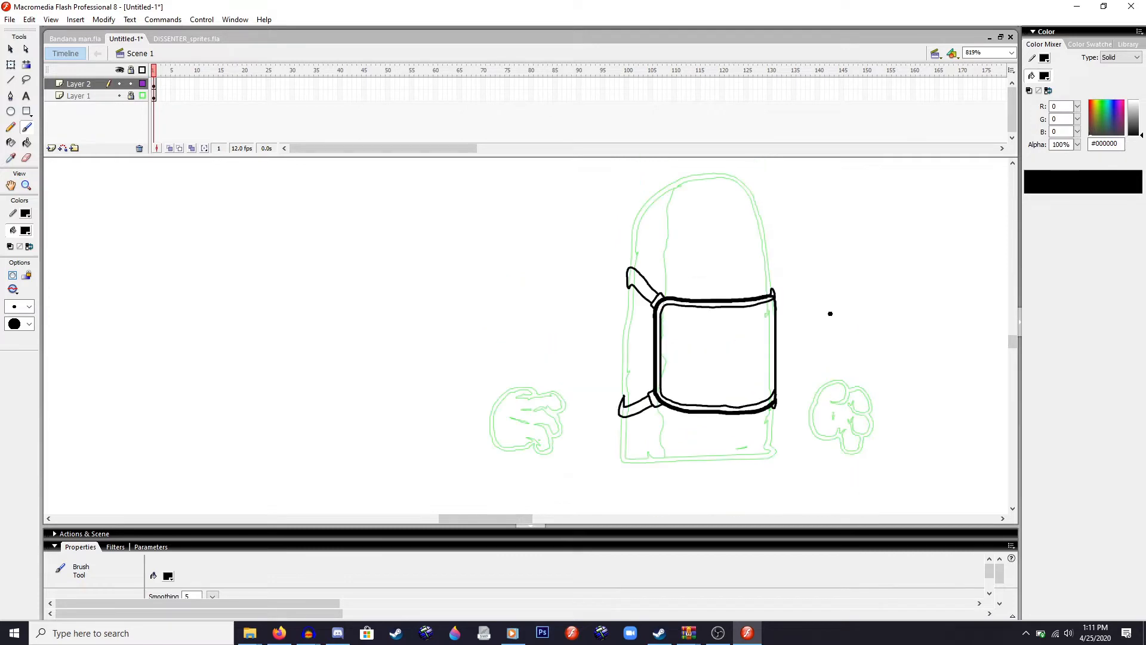
pyautogui.scroll(4, 859, 298)
pyautogui.scroll(-3, 827, 307)
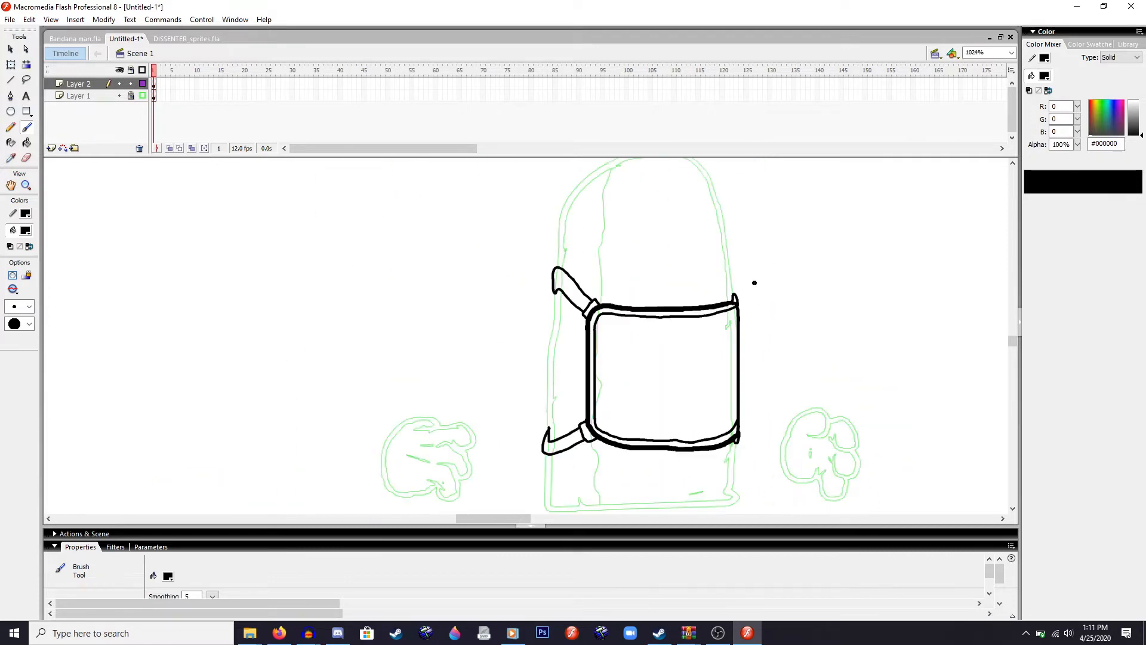
pyautogui.click(143, 96)
pyautogui.click(142, 96)
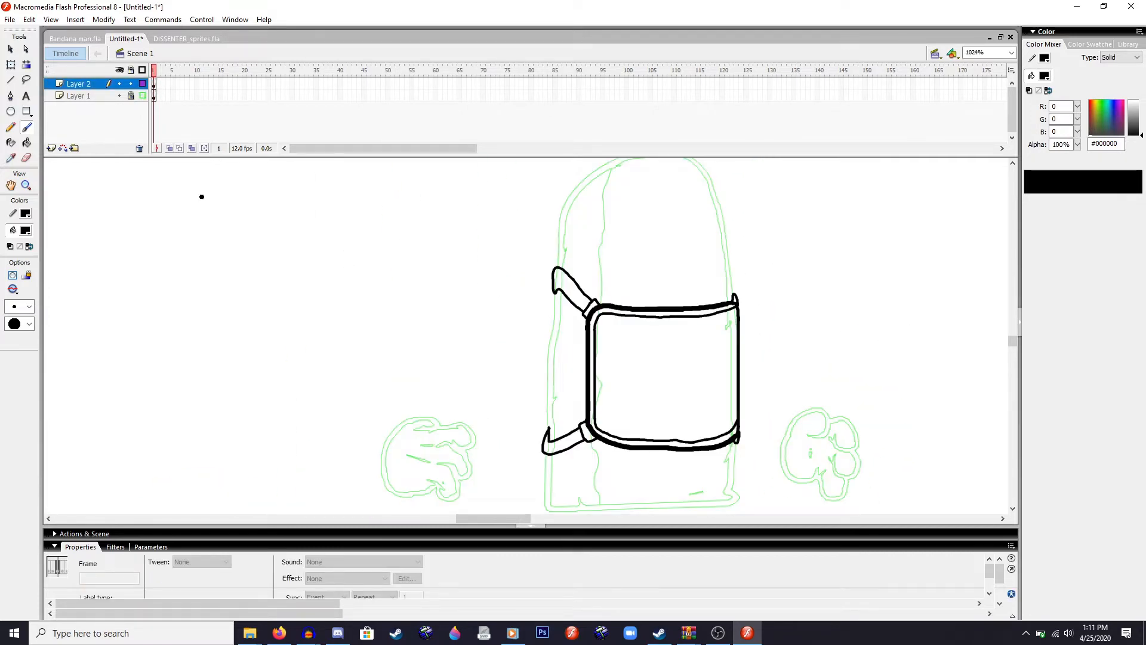
pyautogui.click(11, 64)
pyautogui.scroll(3, 807, 360)
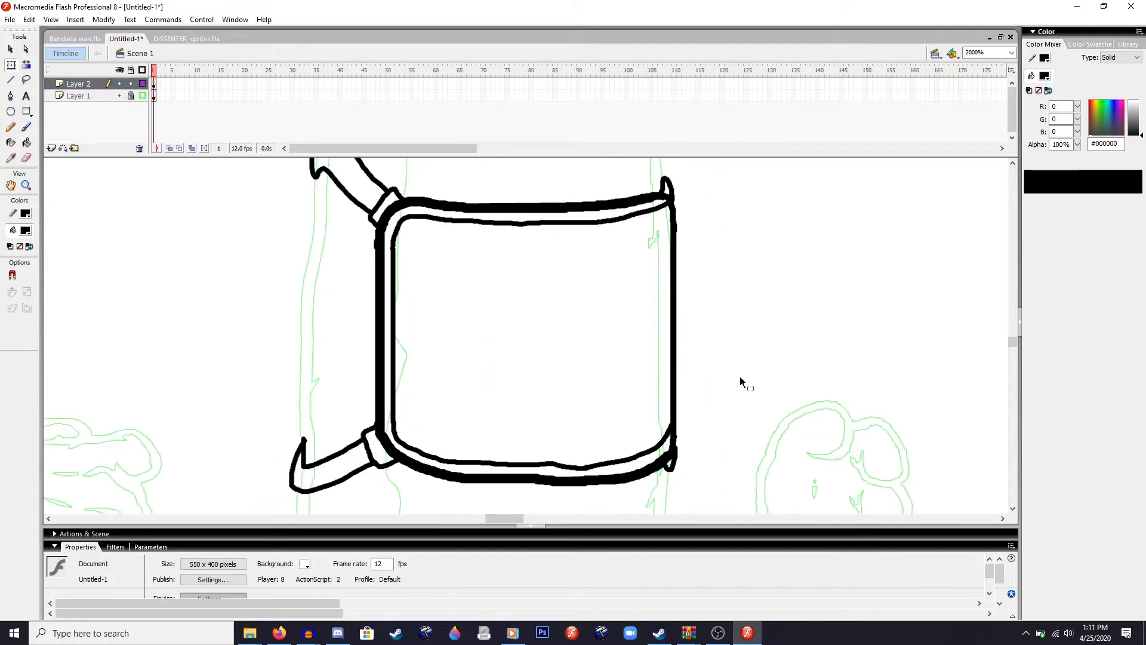
pyautogui.moveTo(711, 380); pyautogui.dragTo(653, 331)
pyautogui.click(26, 127)
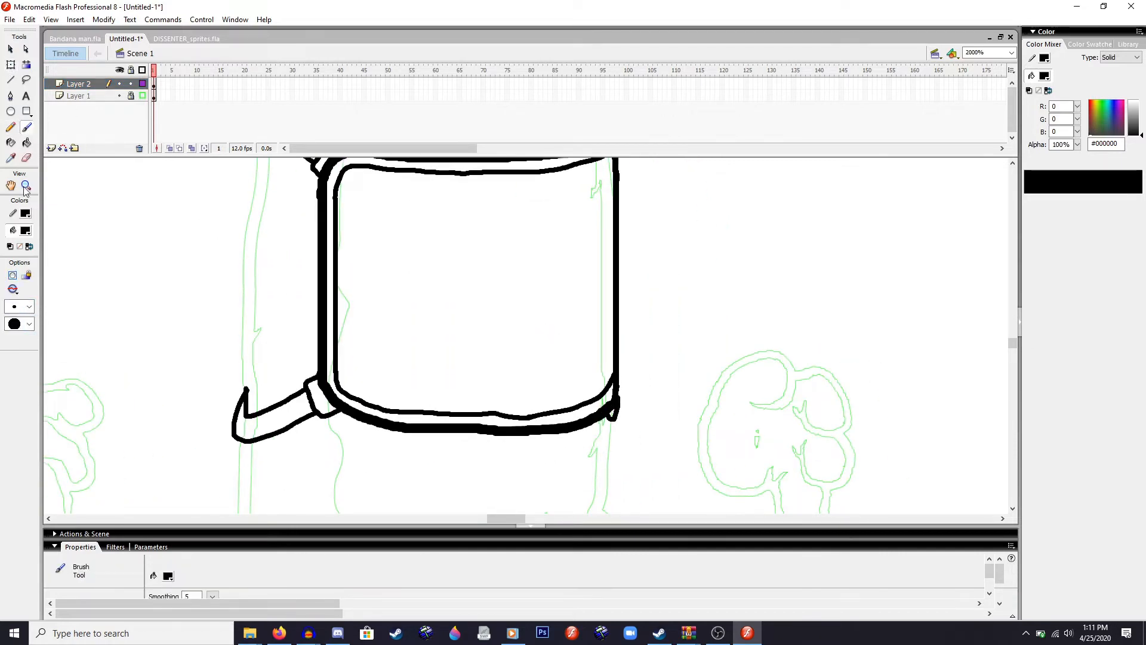
# - Fill the armour plate's main panel with dark grey #4D4D4D using the Paint Bucket
pyautogui.click(25, 231)
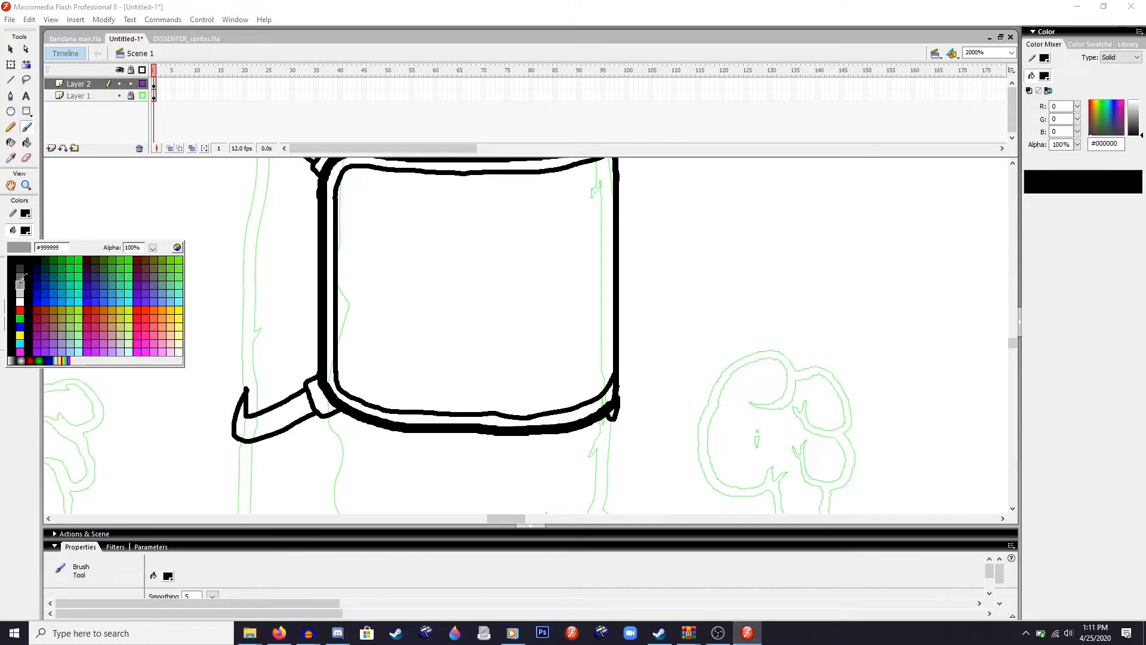
pyautogui.click(9, 267)
pyautogui.click(26, 231)
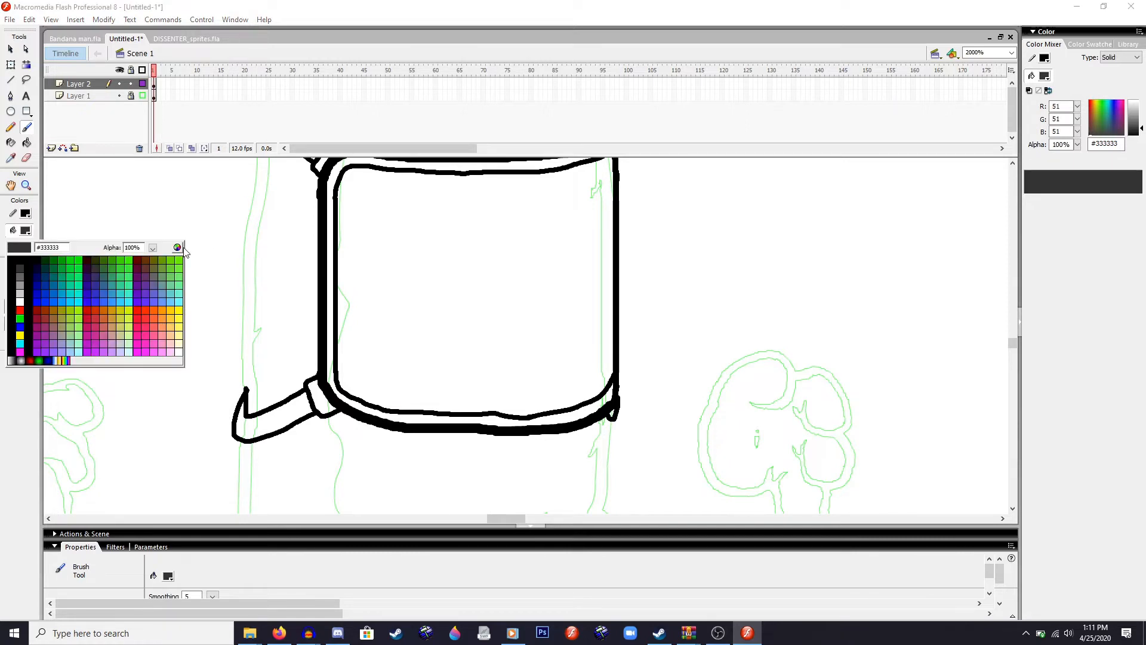
pyautogui.press('Escape')
pyautogui.click(26, 231)
pyautogui.click(177, 247)
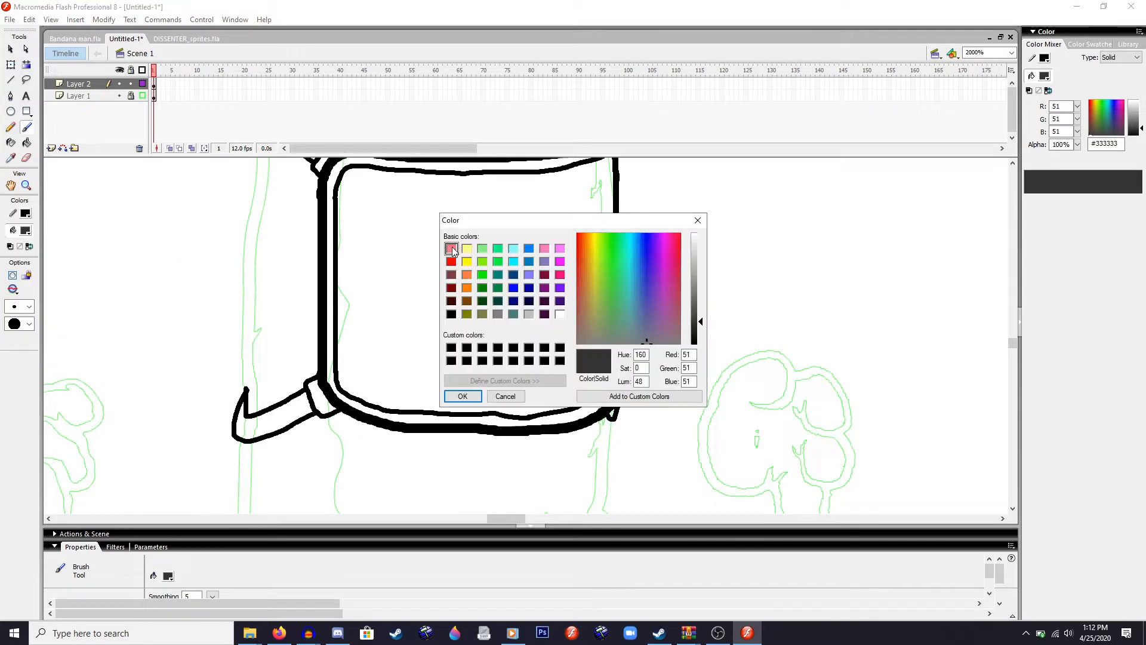
pyautogui.moveTo(702, 321); pyautogui.dragTo(702, 312)
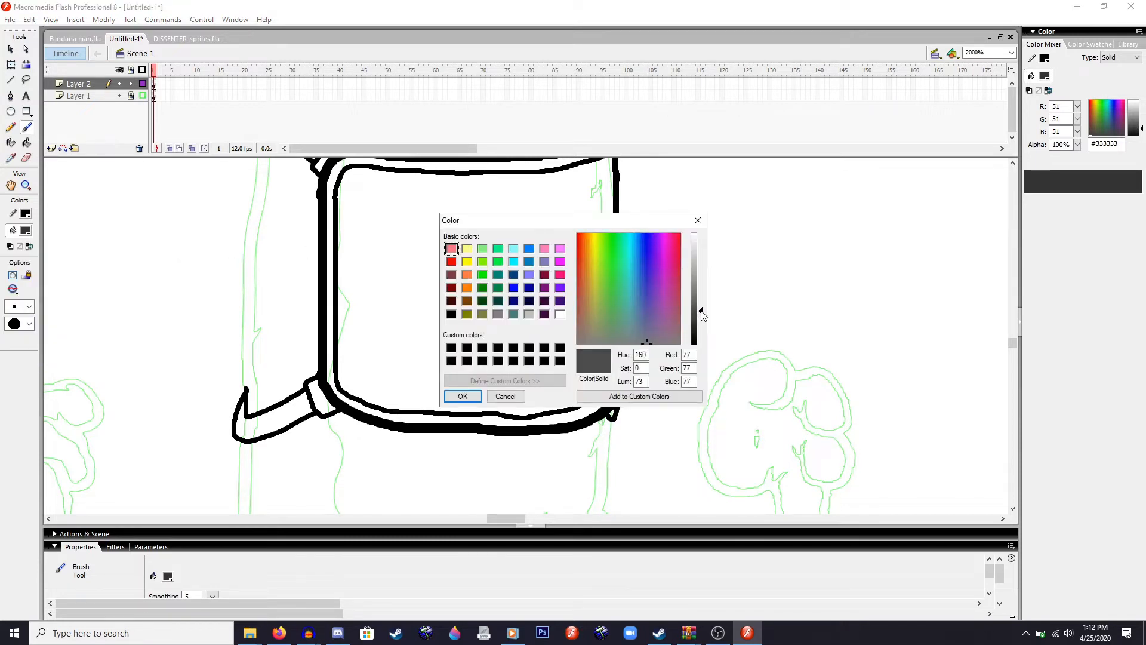
pyautogui.click(459, 397)
pyautogui.click(26, 143)
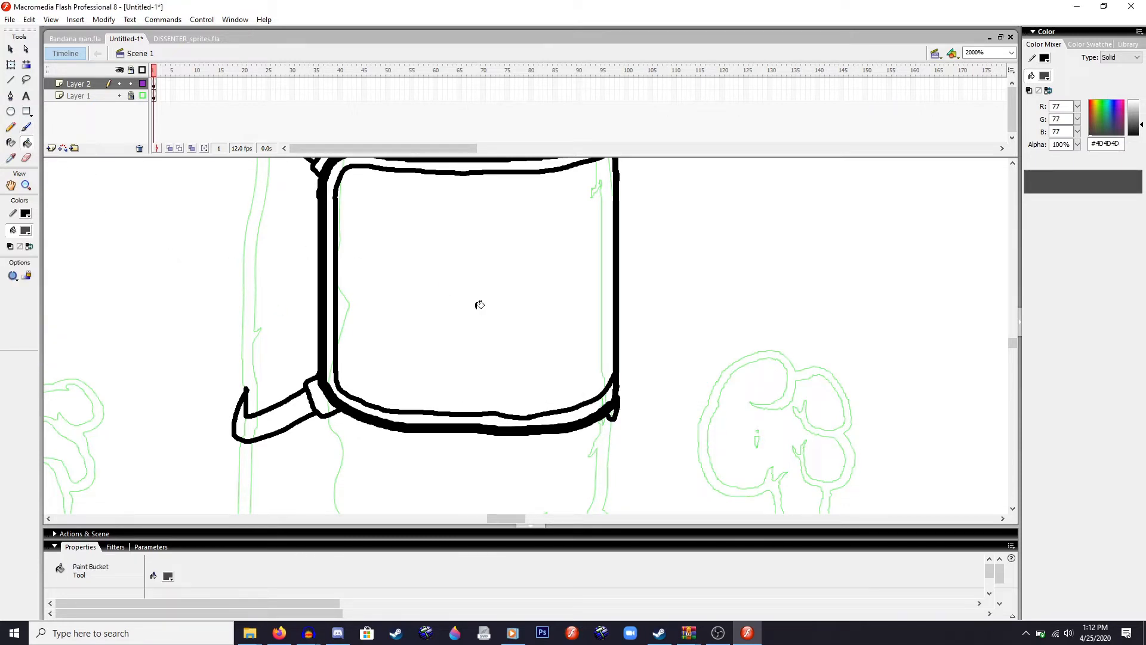
pyautogui.click(478, 304)
# - Fill the plate's rim, strap tabs and short right-hand strap ends with medium grey #707070
pyautogui.scroll(3, 466, 320)
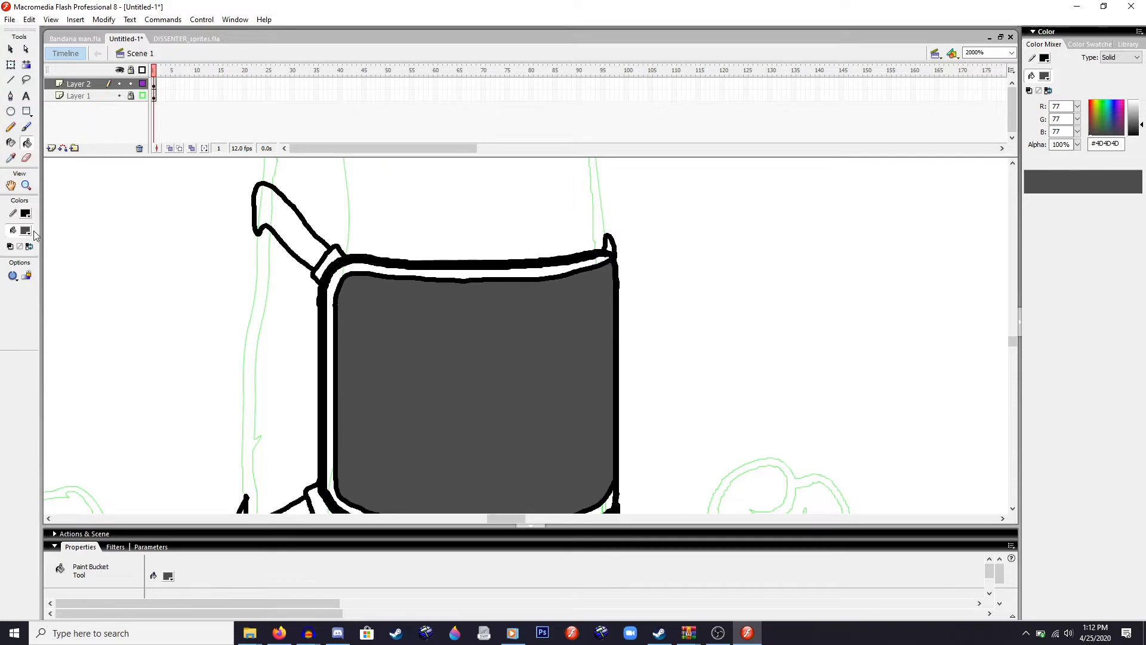
pyautogui.click(26, 231)
pyautogui.click(180, 249)
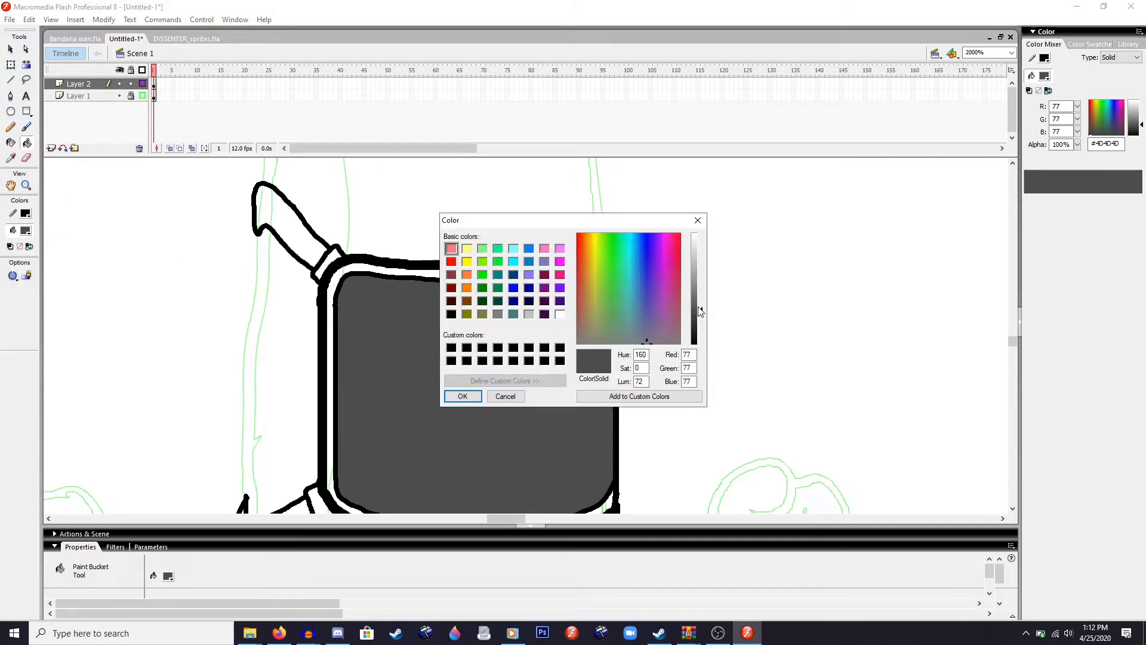
pyautogui.moveTo(701, 312); pyautogui.dragTo(700, 294)
pyautogui.click(463, 396)
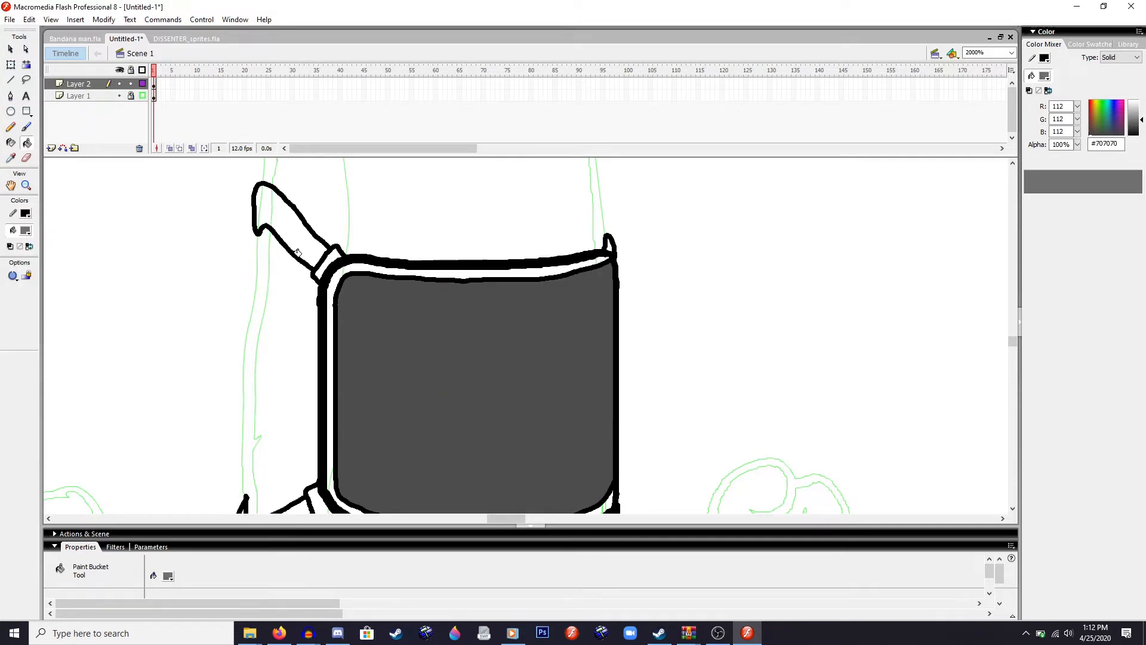
pyautogui.click(332, 273)
pyautogui.scroll(-3, 341, 278)
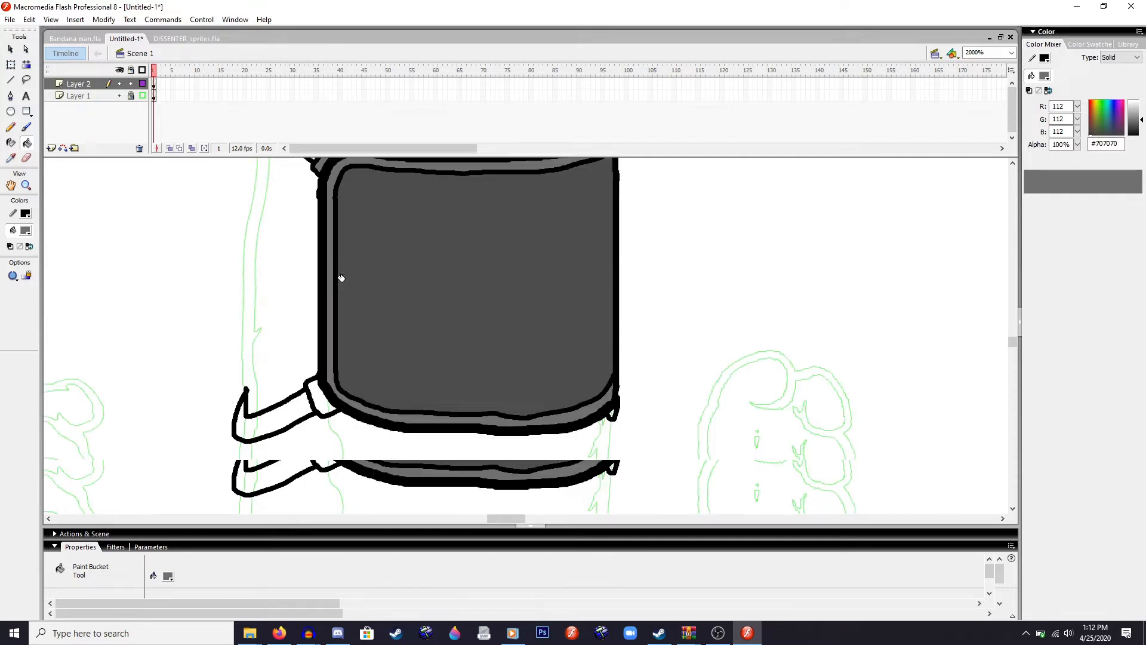
pyautogui.click(323, 343)
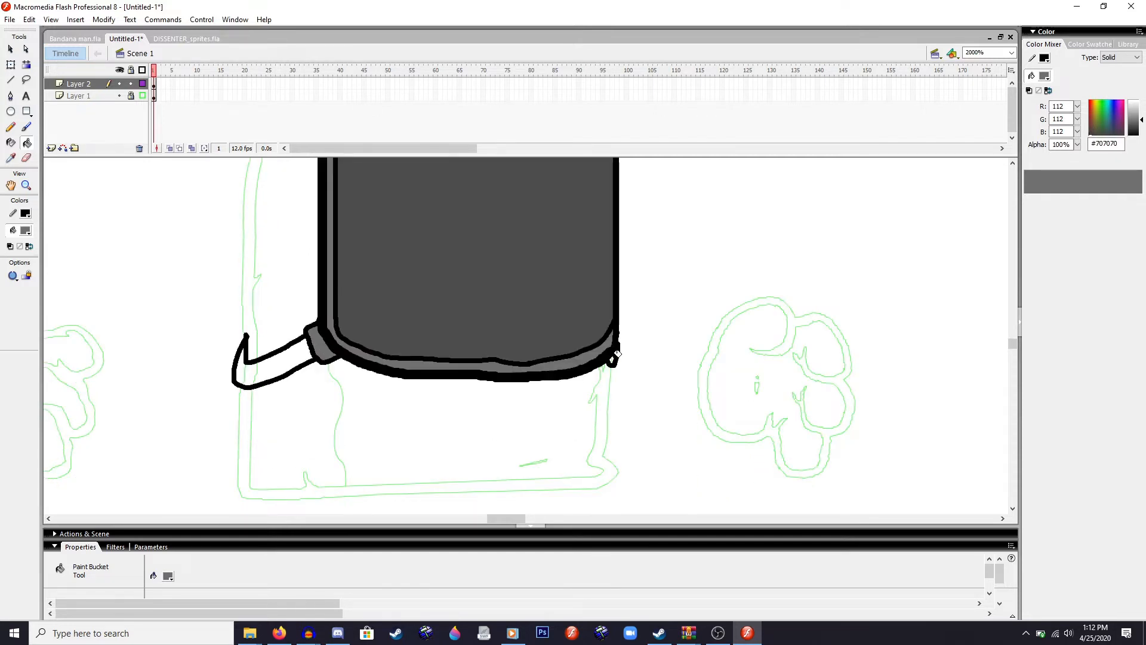
pyautogui.scroll(5, 618, 352)
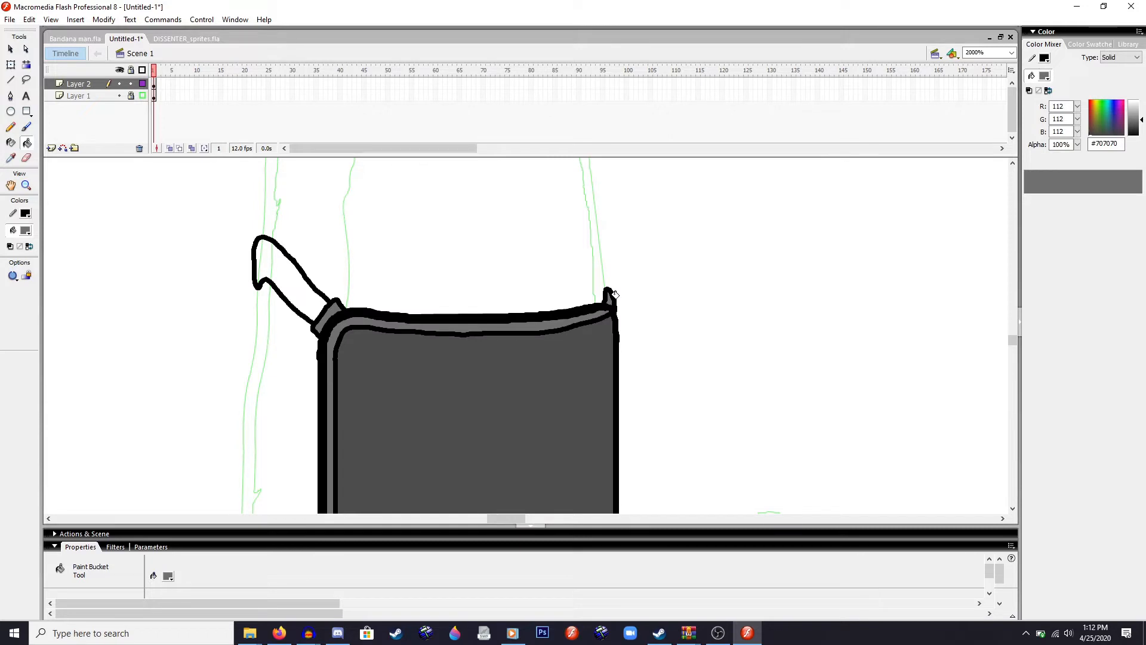
# - Fill the upper and lower left straps with lighter grey #888888
pyautogui.click(25, 231)
pyautogui.click(181, 249)
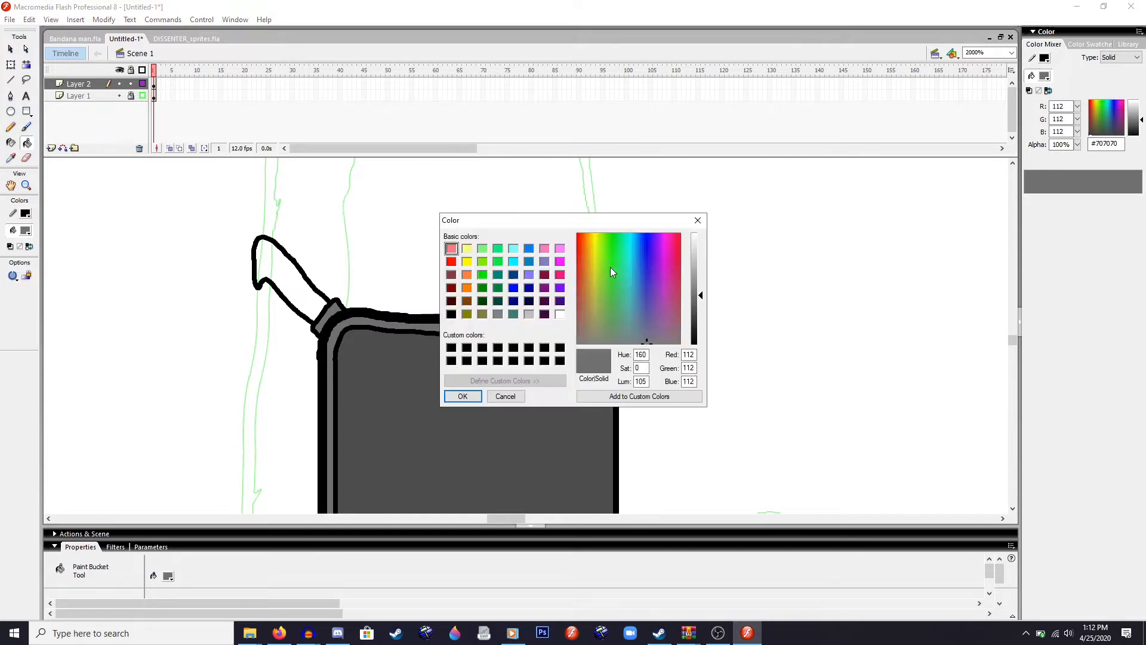
pyautogui.click(700, 271)
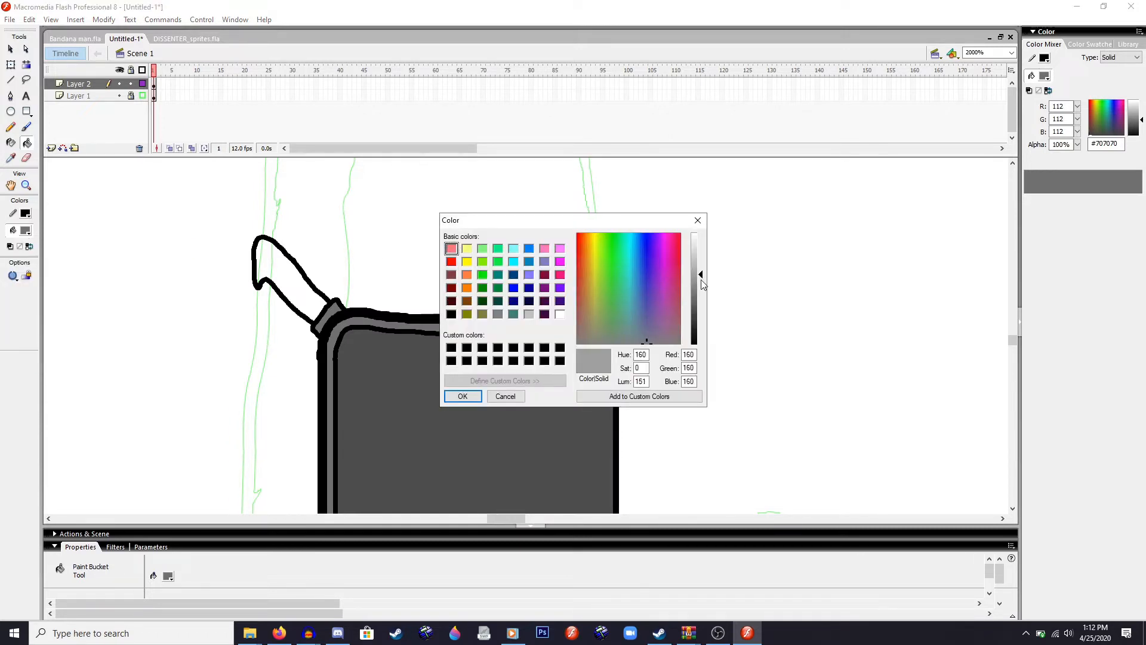
pyautogui.click(702, 286)
pyautogui.click(463, 396)
pyautogui.click(282, 269)
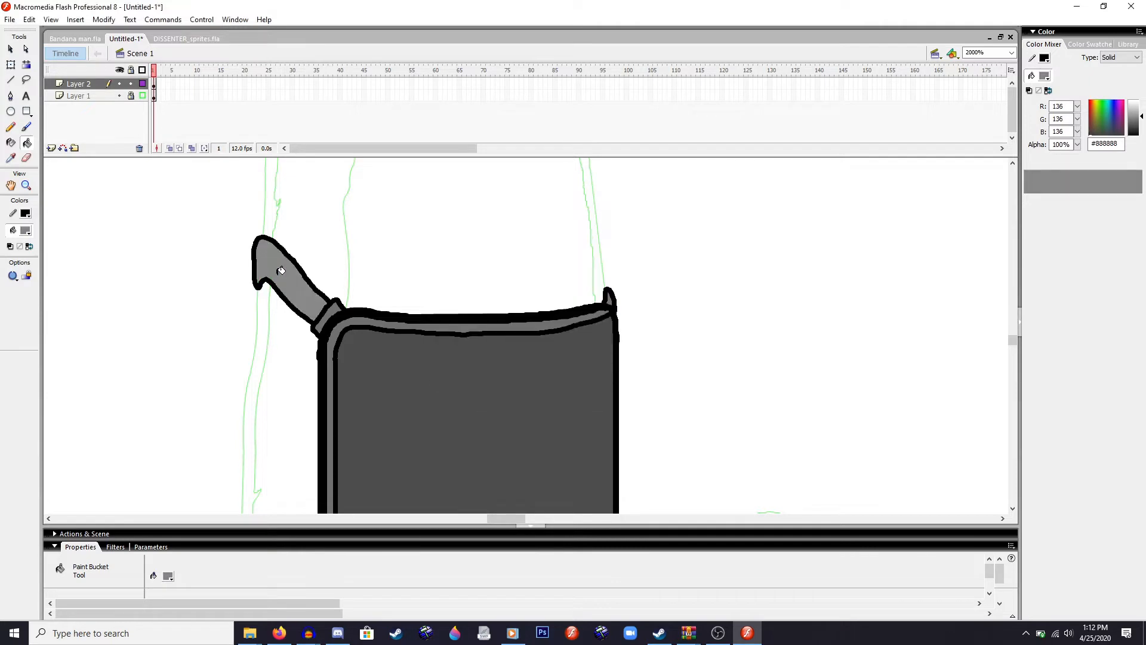
pyautogui.scroll(-5, 284, 349)
pyautogui.click(284, 359)
# - Examine the coloured armour against the character's outline from a distance and up close
pyautogui.hotkey('ctrl', '-')
pyautogui.hotkey('ctrl', '-')
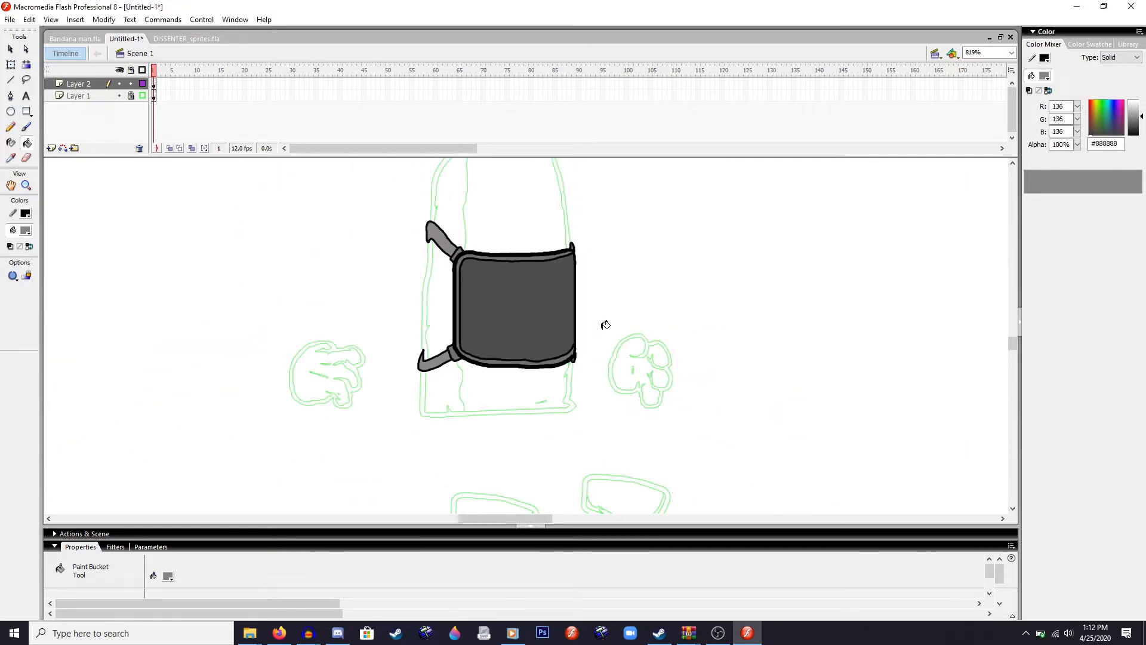
pyautogui.scroll(3, 602, 326)
pyautogui.hotkey('ctrl', '=')
pyautogui.scroll(-1, 560, 353)
pyautogui.scroll(1, 468, 329)
pyautogui.scroll(-2, 441, 332)
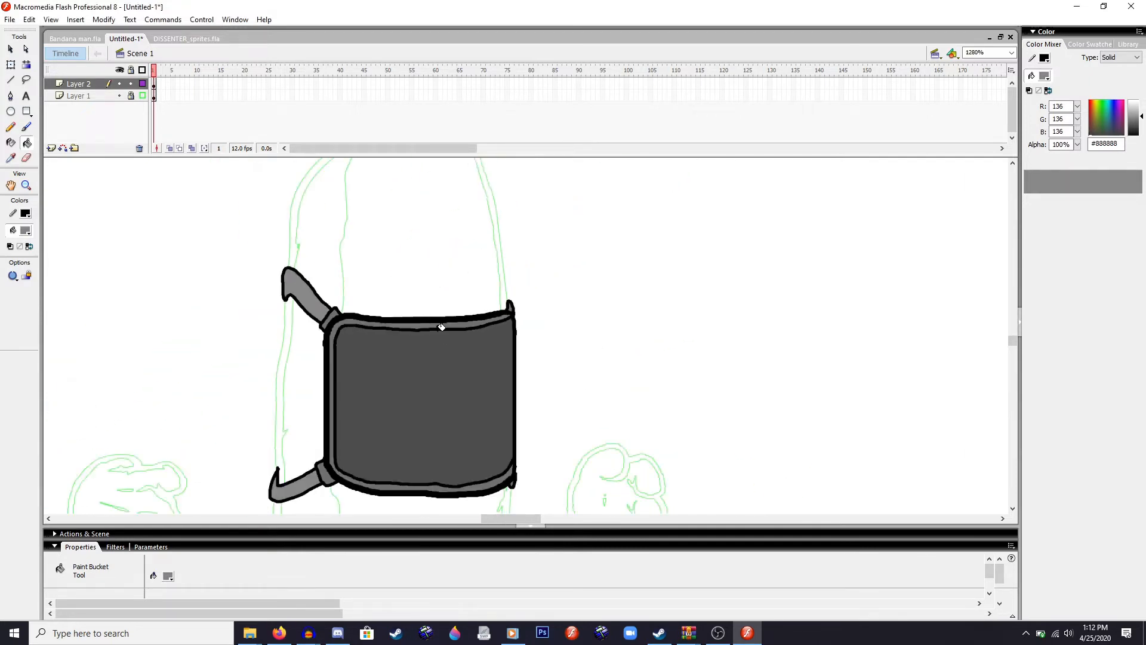
pyautogui.scroll(-1, 442, 328)
pyautogui.scroll(1, 451, 331)
pyautogui.scroll(-2, 437, 326)
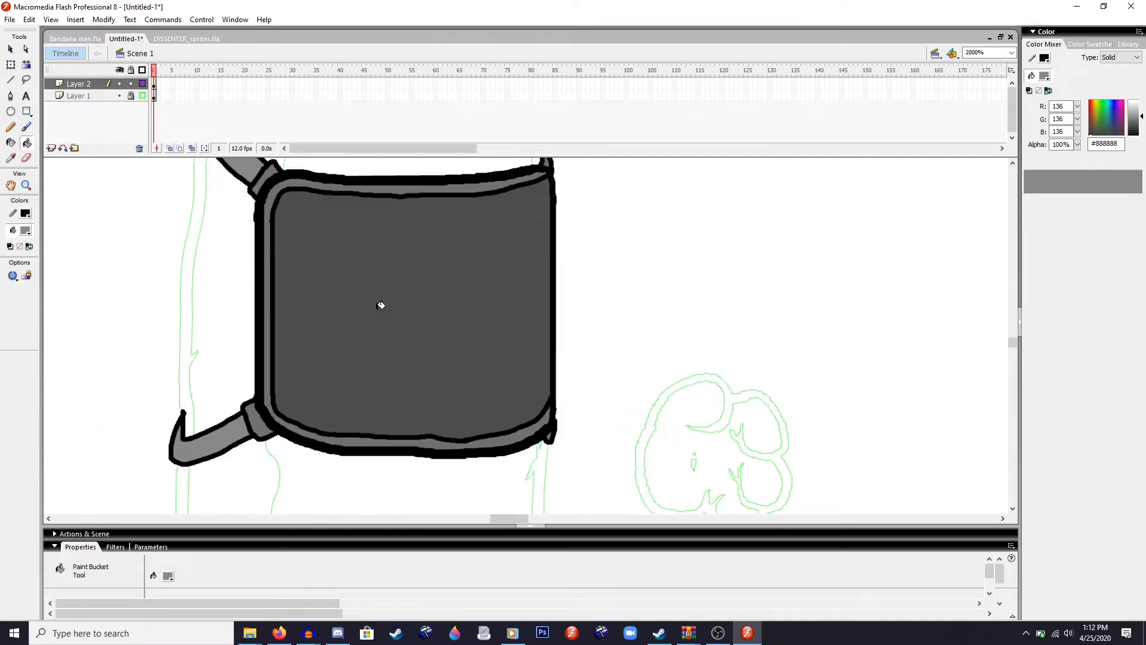
# - Set the Brush tool's fill to black with 15% alpha for shading
pyautogui.click(27, 128)
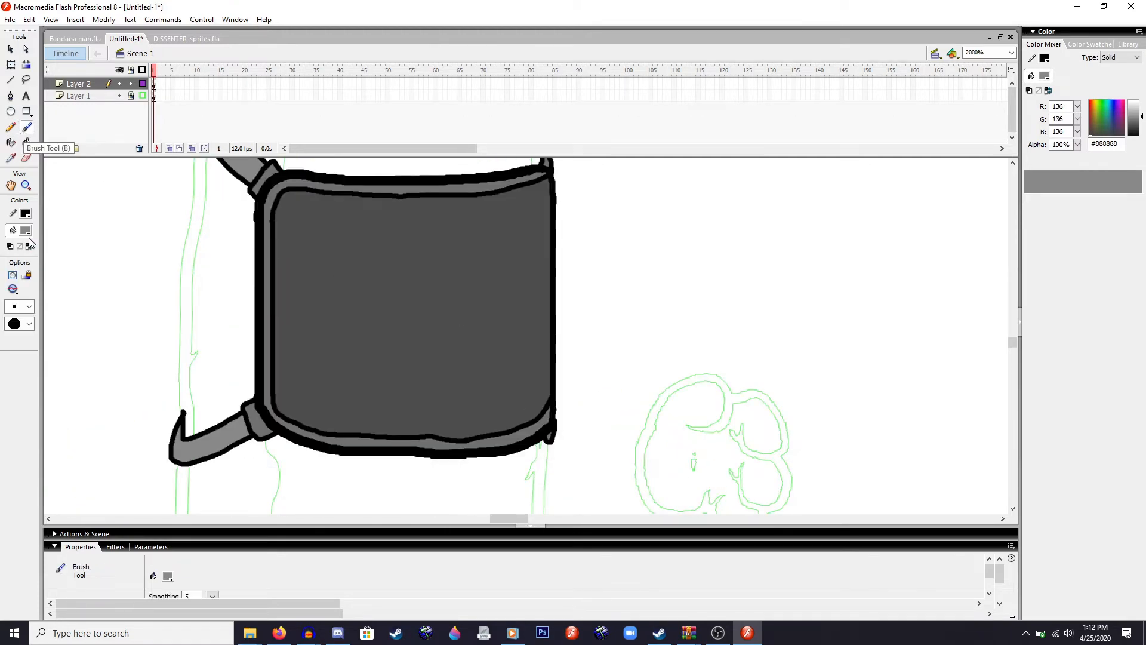
pyautogui.click(26, 231)
pyautogui.click(28, 267)
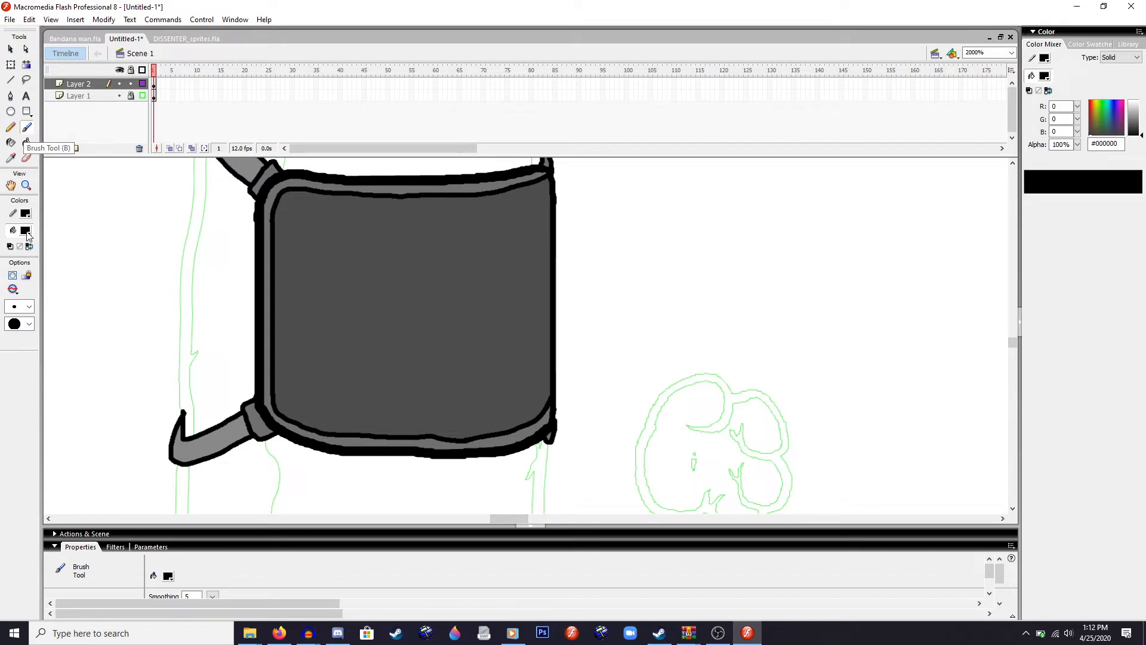
pyautogui.click(25, 232)
pyautogui.write('15')
pyautogui.press('Return')
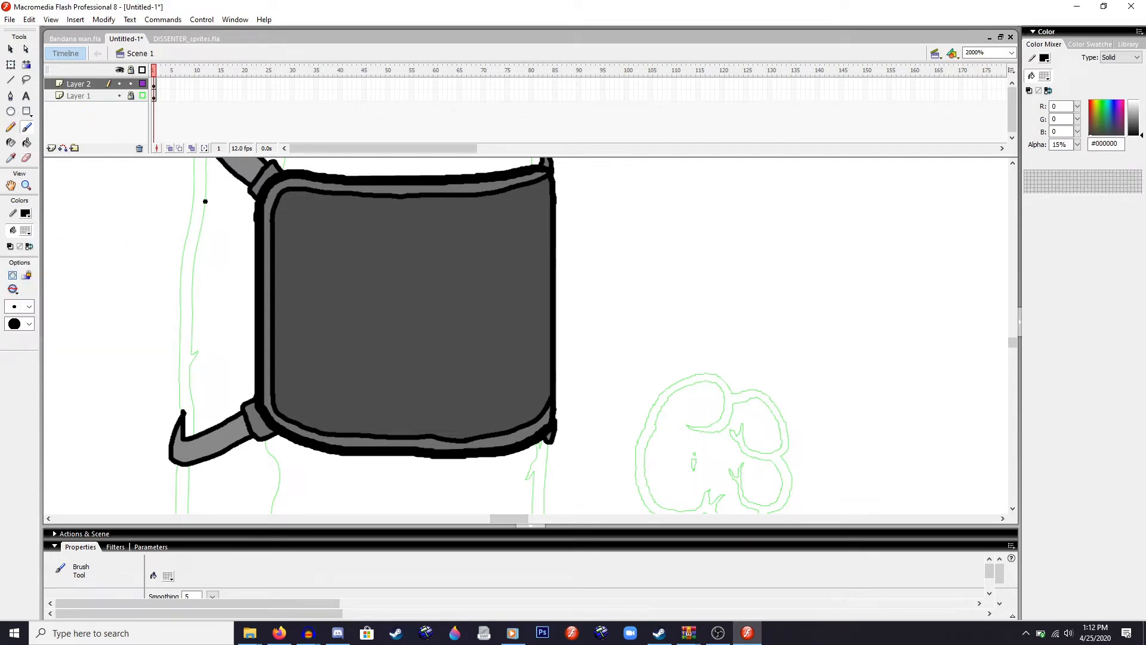
# - Paint a small translucent blob beside the plate with a large brush, group it, and open the group for editing
pyautogui.click(19, 306)
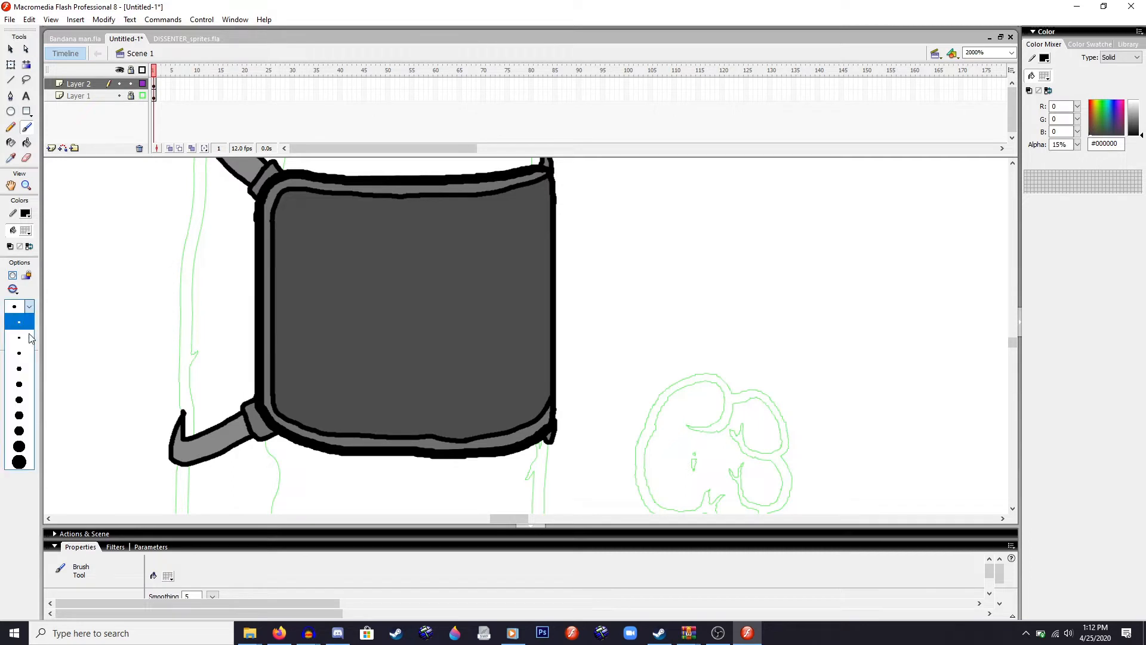
pyautogui.click(18, 453)
pyautogui.moveTo(629, 308); pyautogui.dragTo(640, 311)
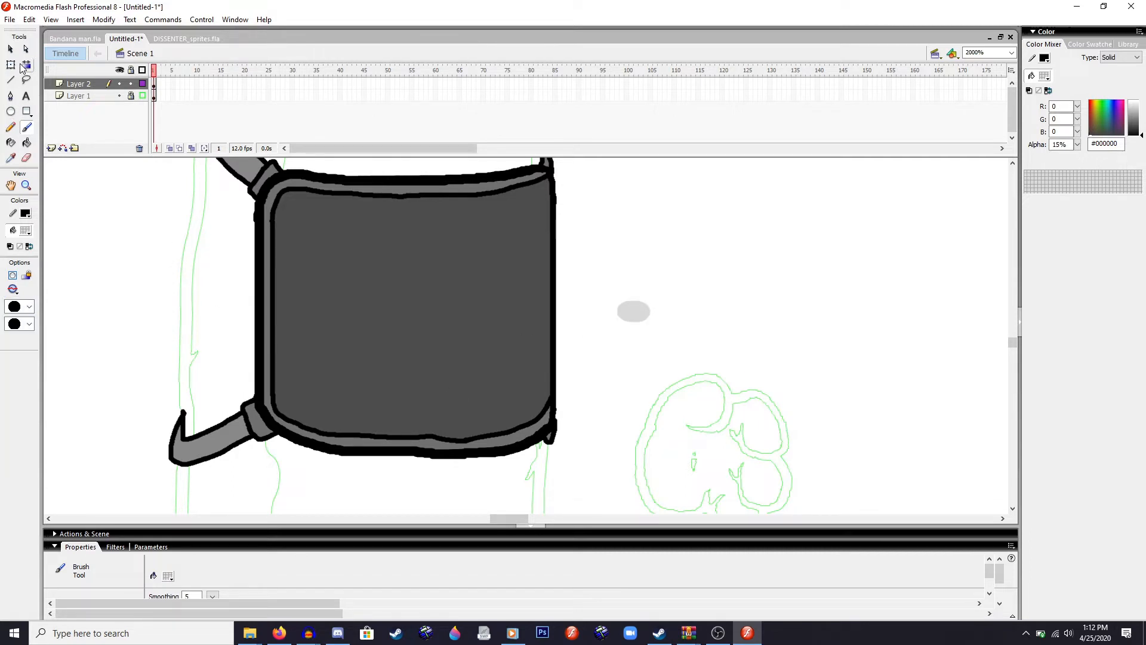
pyautogui.press('q')
pyautogui.click(631, 313)
pyautogui.hotkey('ctrl', 'g')
pyautogui.click(653, 324)
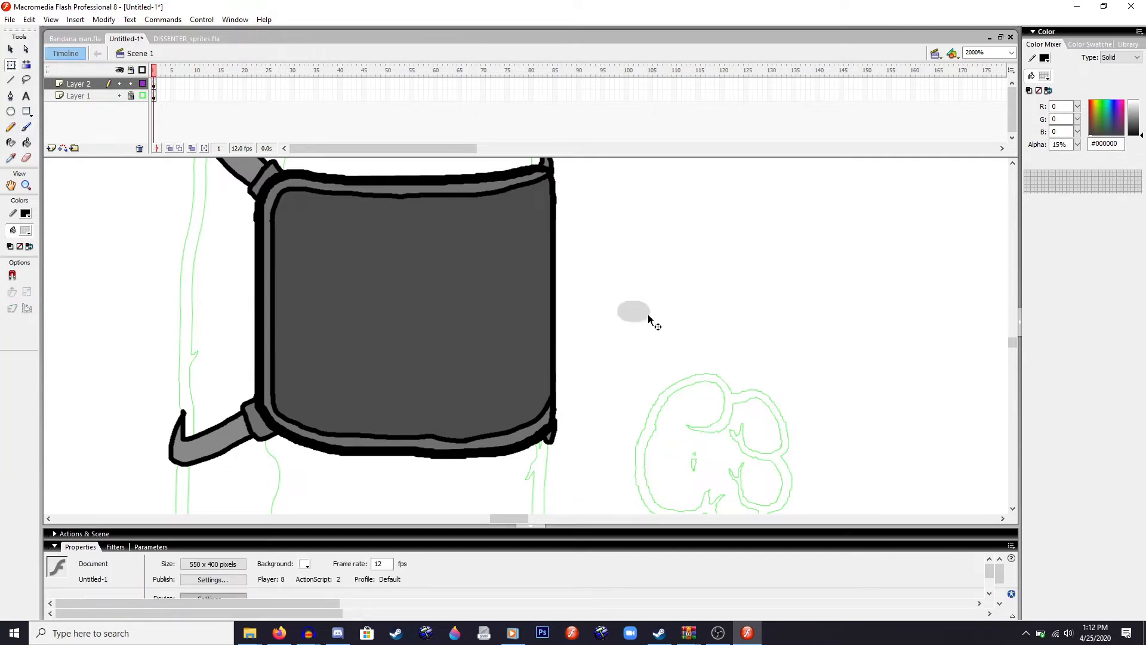
pyautogui.doubleClick(647, 317)
pyautogui.doubleClick(657, 321)
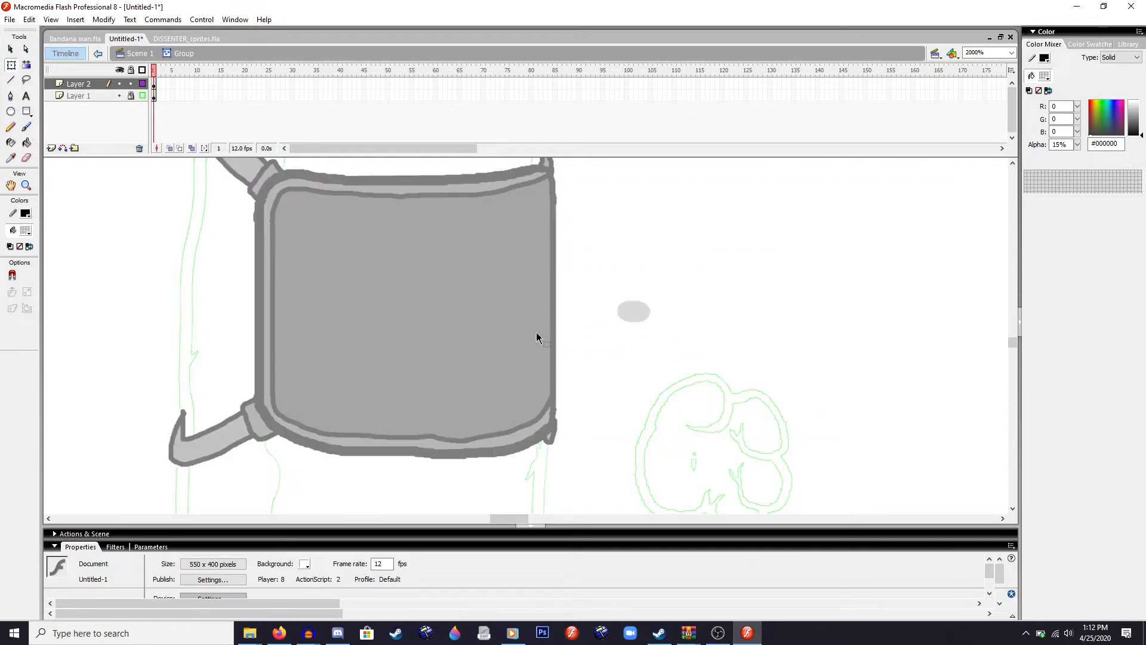
# - With a smaller brush size, paint translucent shading along the plate's bottom rim from the lower-left tab to the lower-right corner
pyautogui.click(26, 127)
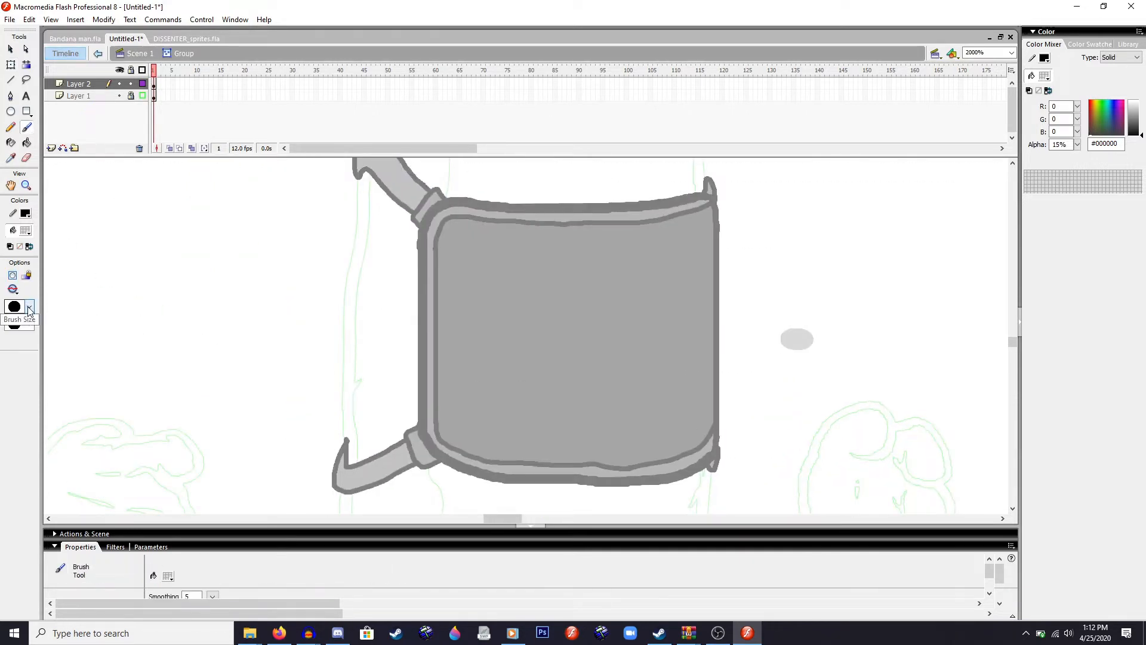
pyautogui.click(29, 306)
pyautogui.click(19, 431)
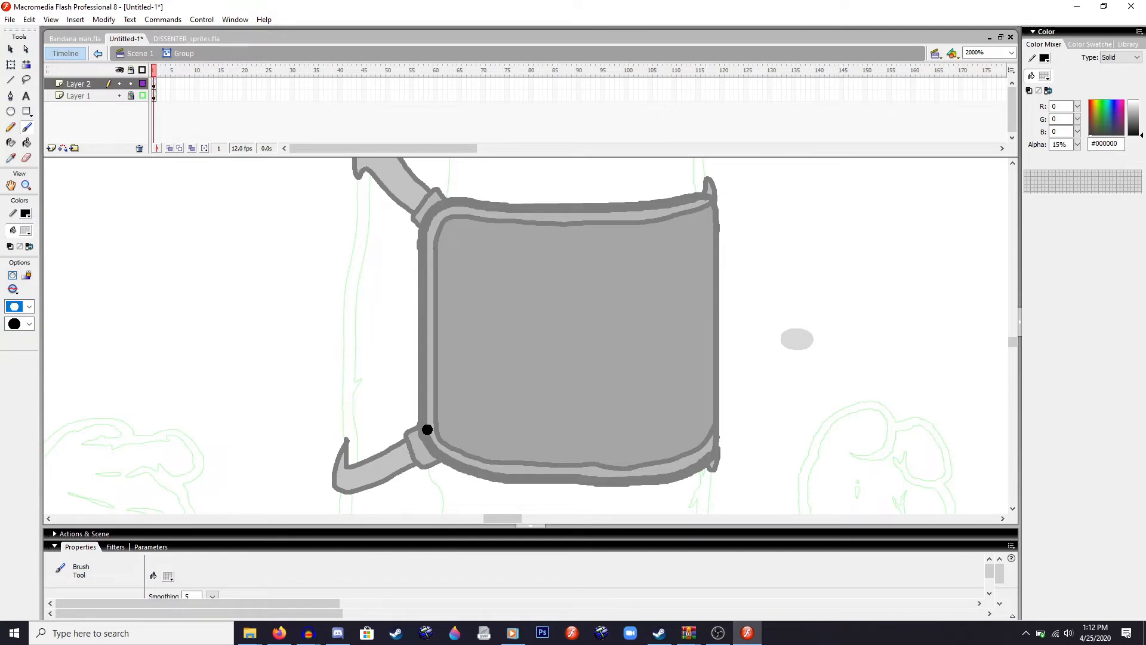
pyautogui.moveTo(427, 430)
pyautogui.mouseDown()
pyautogui.moveTo(454, 459)
pyautogui.moveTo(525, 476)
pyautogui.mouseUp()
pyautogui.moveTo(486, 470); pyautogui.dragTo(524, 469)
pyautogui.moveTo(502, 469); pyautogui.dragTo(543, 470)
pyautogui.moveTo(521, 469); pyautogui.dragTo(578, 473)
pyautogui.moveTo(550, 474); pyautogui.dragTo(579, 473)
pyautogui.moveTo(581, 472); pyautogui.dragTo(616, 472)
pyautogui.moveTo(597, 476)
pyautogui.mouseDown()
pyautogui.moveTo(689, 465)
pyautogui.moveTo(712, 454)
pyautogui.moveTo(713, 436)
pyautogui.moveTo(711, 450)
pyautogui.moveTo(659, 472)
pyautogui.mouseUp()
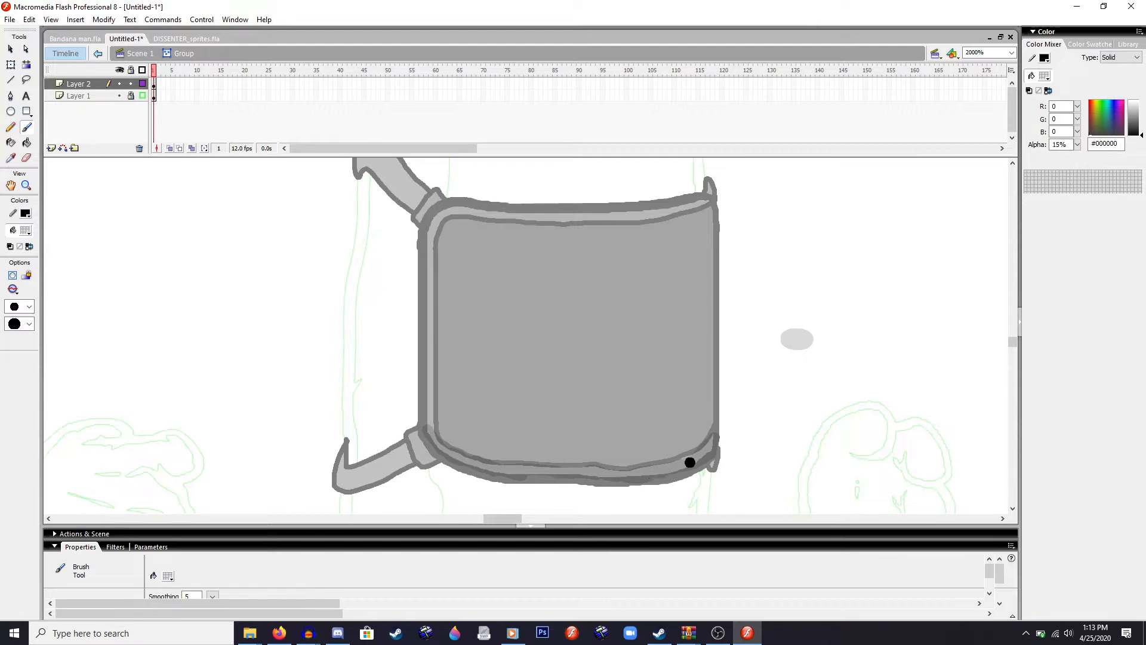
# - Touch up the shading at the plate's lower-right corner with the third-smallest brush size
pyautogui.click(26, 157)
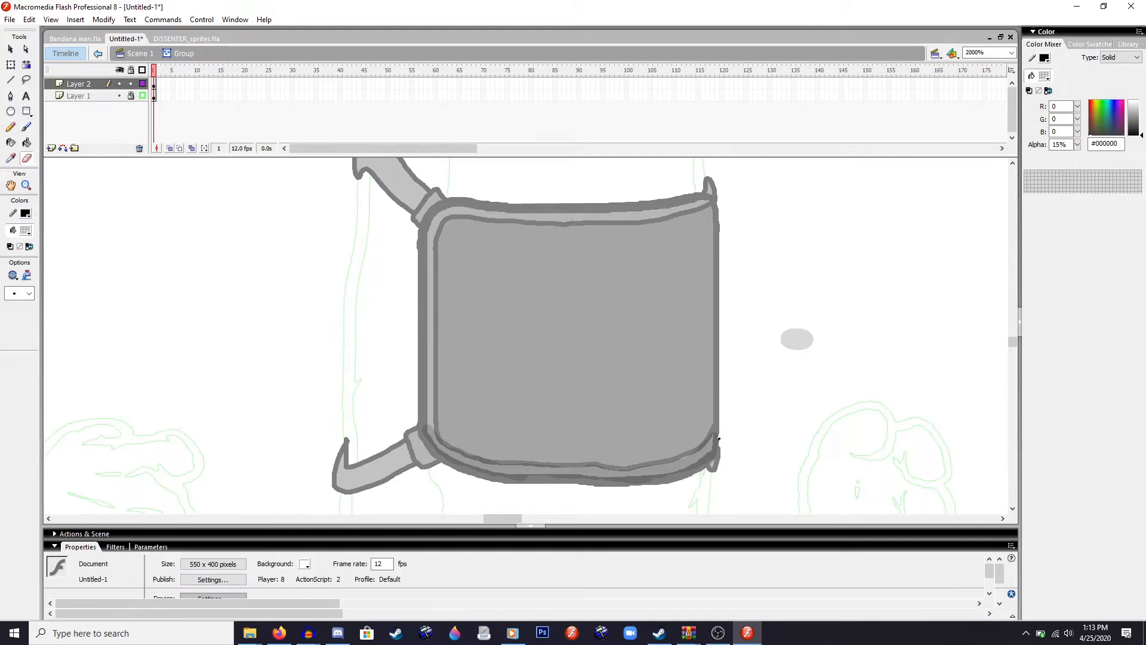
pyautogui.click(26, 128)
pyautogui.click(29, 306)
pyautogui.click(26, 352)
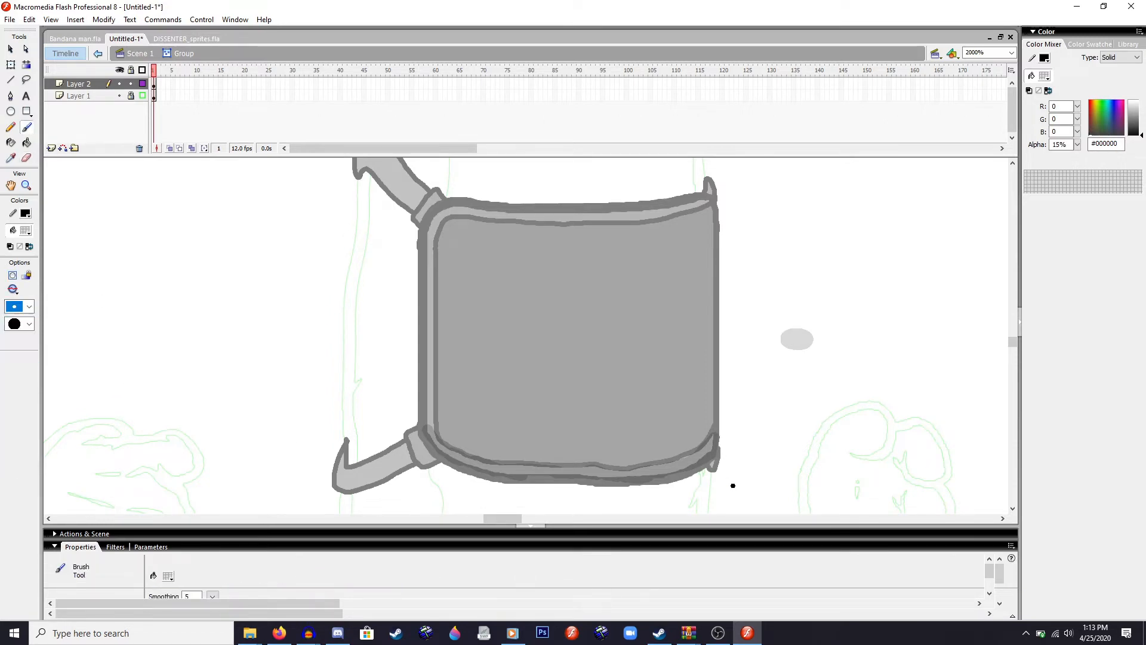
pyautogui.moveTo(709, 462); pyautogui.dragTo(712, 464)
# - Trace translucent shading along the rim's inner left edge, around the upper-left corner and onto the top edge, redoing uneven strokes
pyautogui.moveTo(432, 429); pyautogui.dragTo(431, 409)
pyautogui.hotkey('ctrl', 'z')
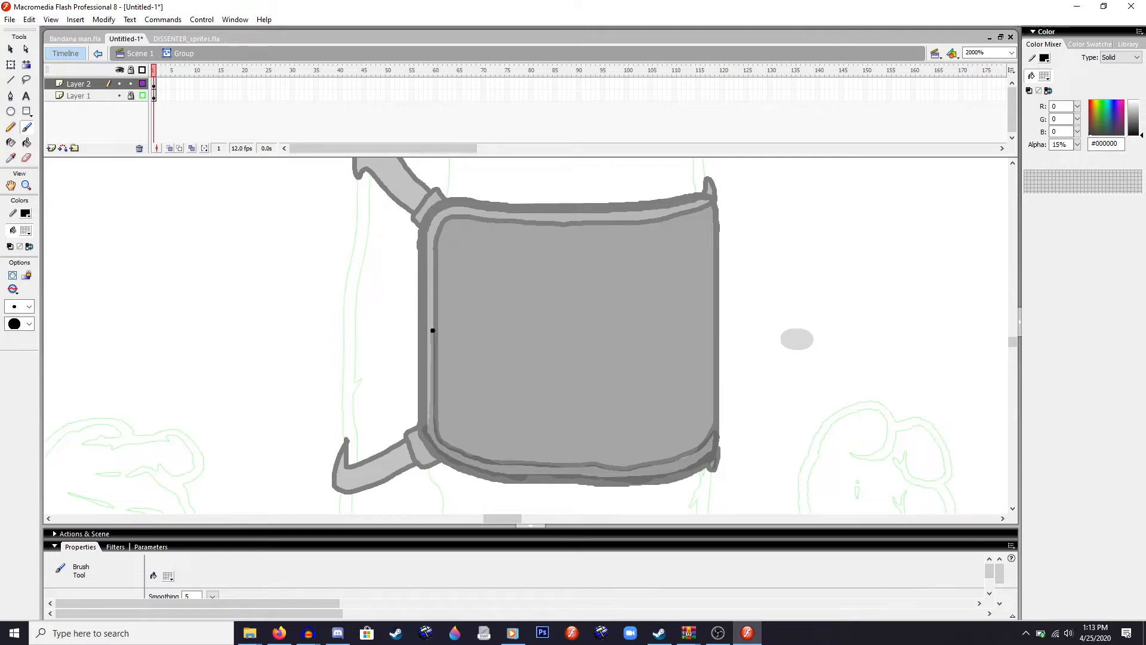
pyautogui.moveTo(432, 328); pyautogui.dragTo(432, 305)
pyautogui.moveTo(437, 224); pyautogui.dragTo(445, 217)
pyautogui.moveTo(485, 216); pyautogui.dragTo(508, 221)
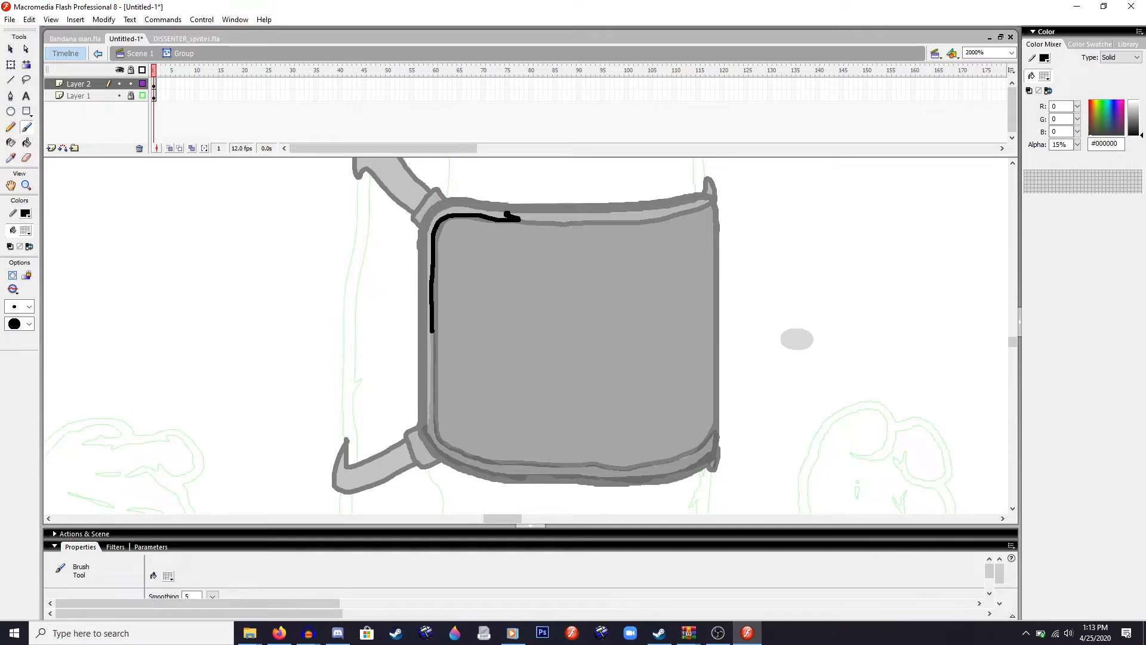
pyautogui.hotkey('ctrl', 'z')
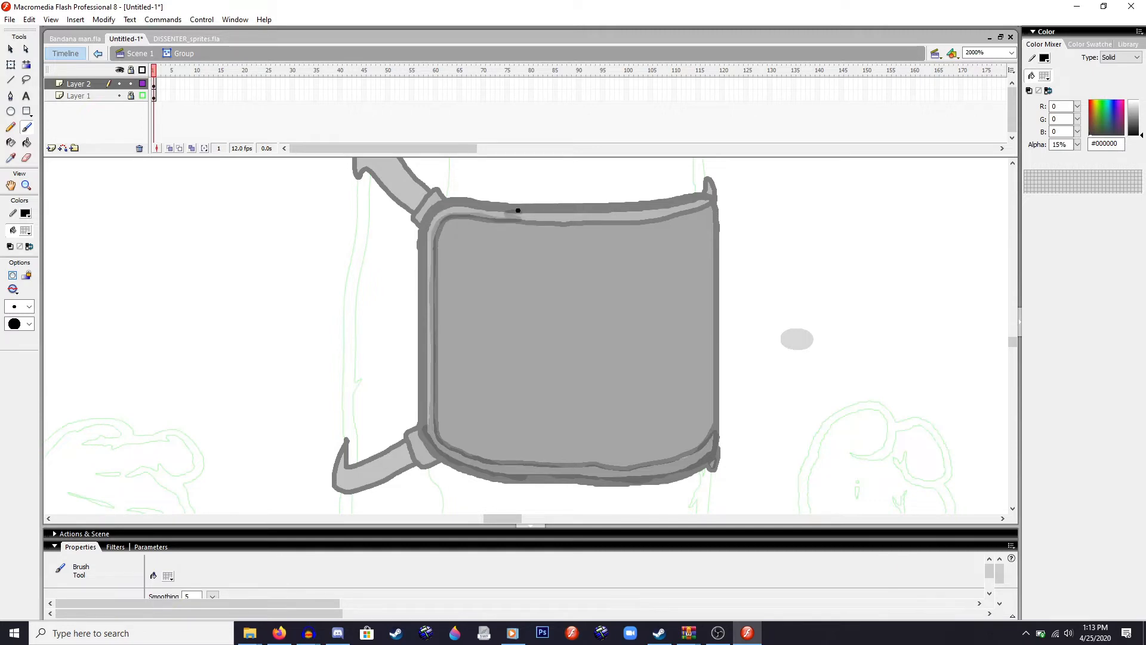
# - Close the shading outline along the rim's outer top and left edges, and fill the enclosed rim area with 15% black
pyautogui.moveTo(511, 214)
pyautogui.mouseDown()
pyautogui.moveTo(526, 214)
pyautogui.moveTo(461, 202)
pyautogui.mouseUp()
pyautogui.moveTo(421, 251); pyautogui.dragTo(424, 433)
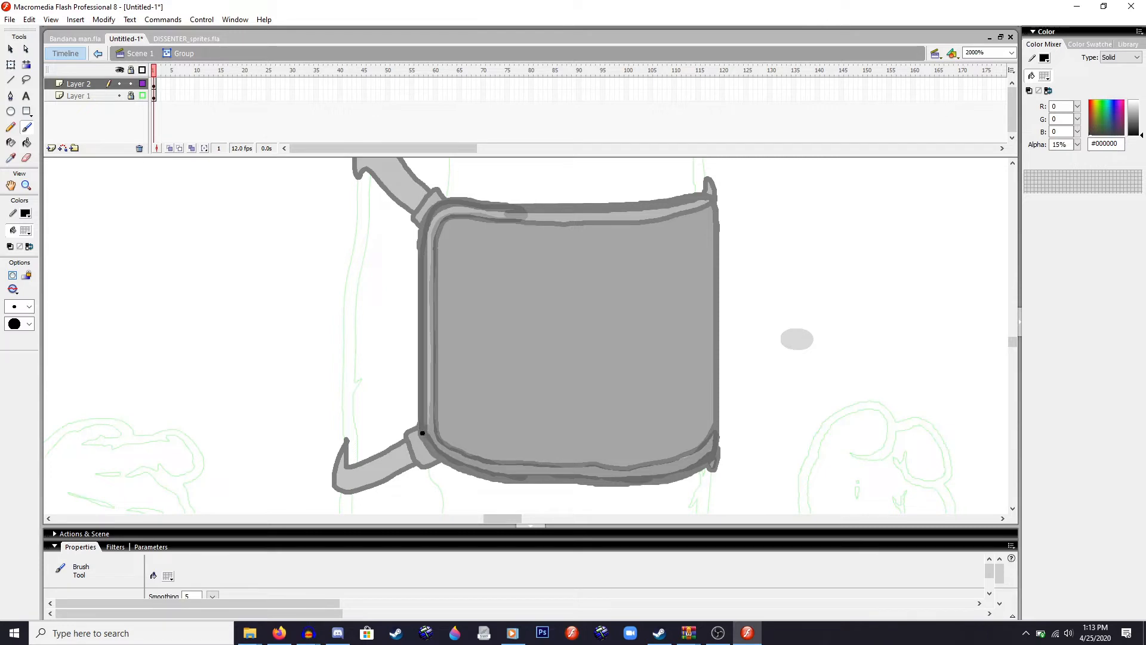
pyautogui.click(26, 142)
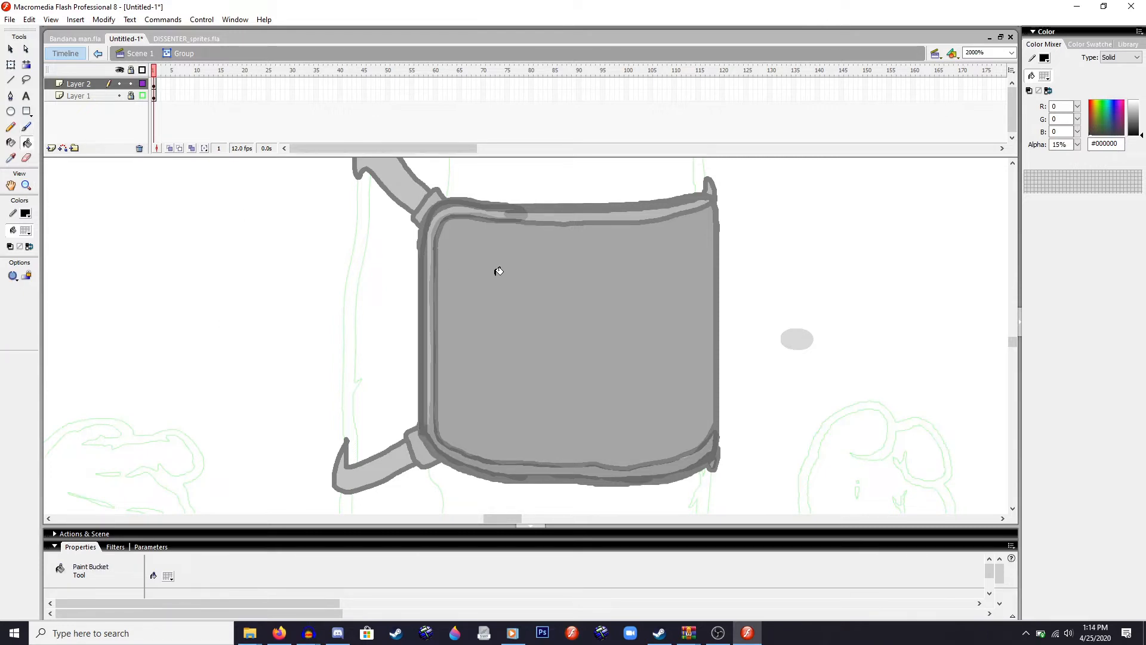
pyautogui.click(432, 241)
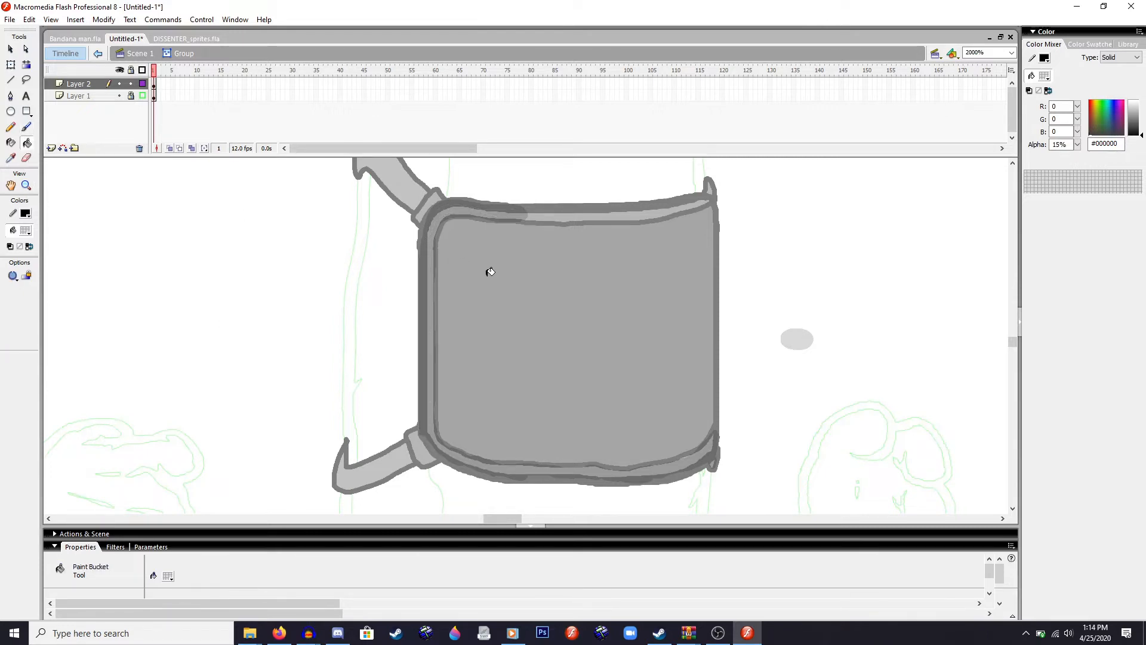
# - Reopen the shading group and brush a tapered end onto the shading along the plate's top rim
pyautogui.click(141, 86)
pyautogui.click(142, 86)
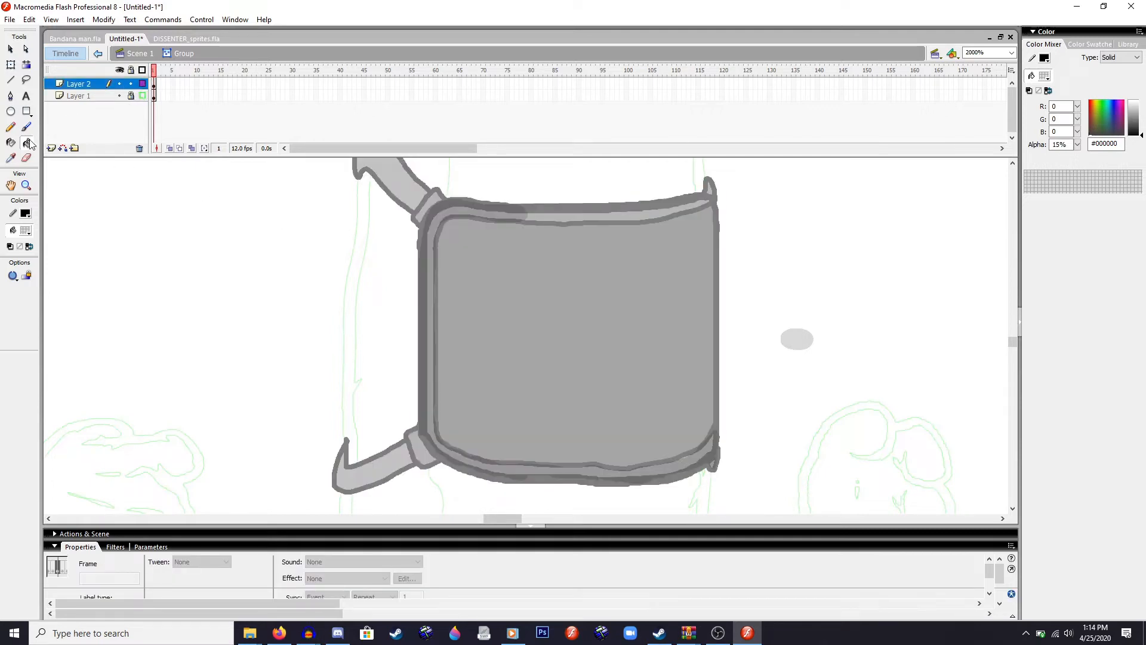
pyautogui.click(26, 158)
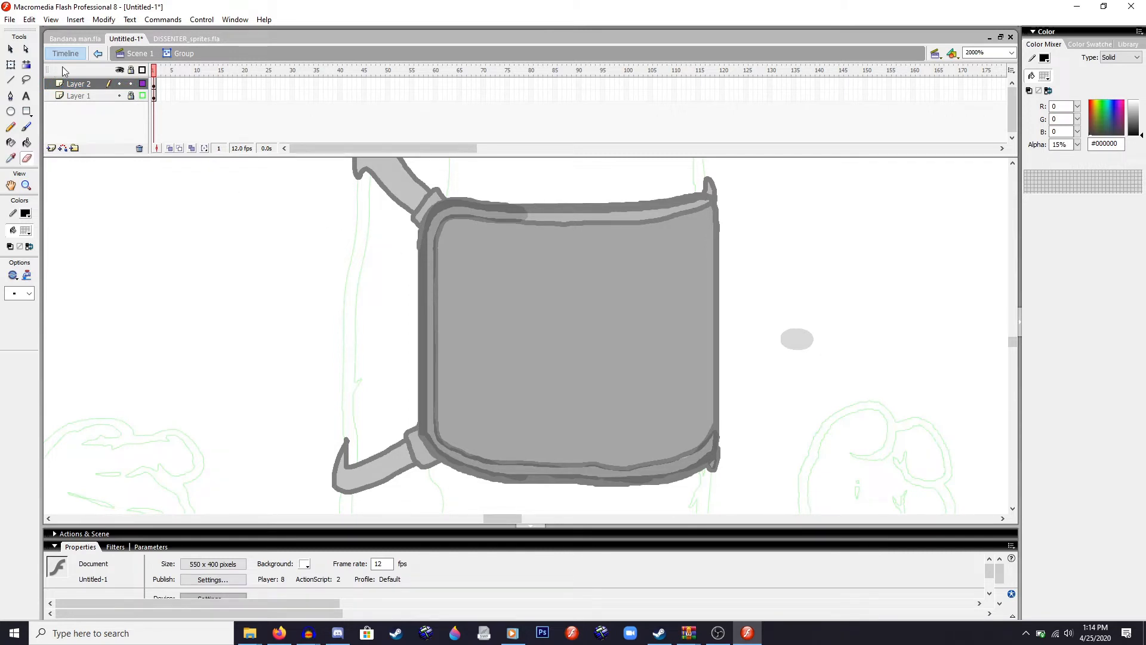
pyautogui.click(98, 53)
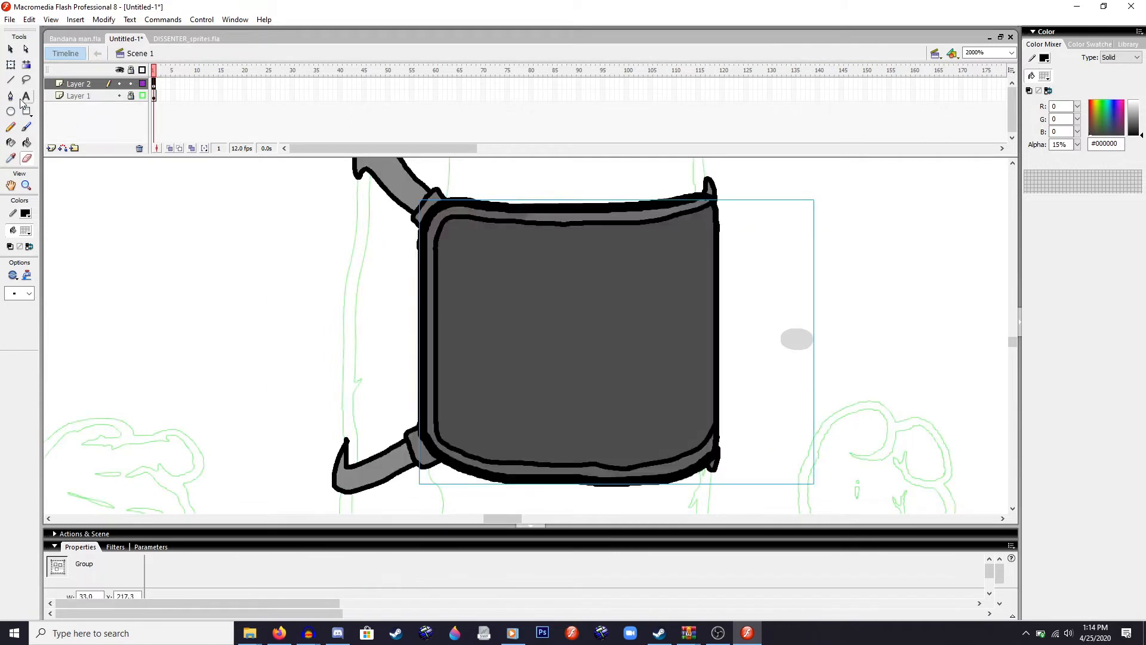
pyautogui.click(11, 64)
pyautogui.doubleClick(466, 210)
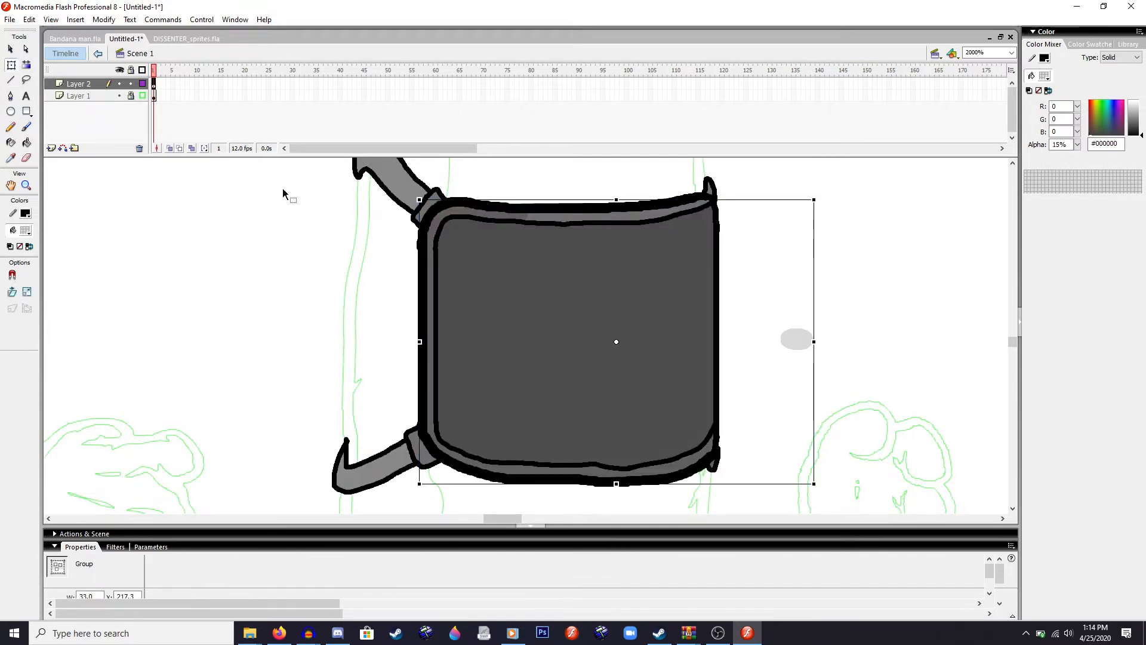
pyautogui.click(27, 128)
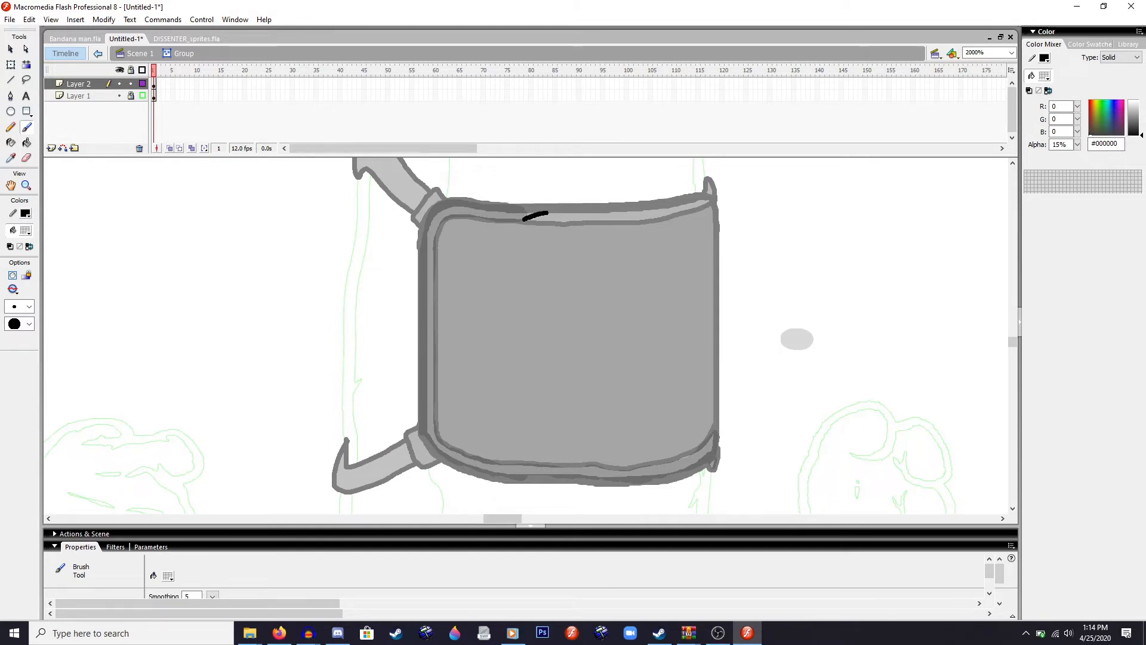
pyautogui.moveTo(569, 210); pyautogui.dragTo(569, 209)
# - Paint translucent shading on the buckle joining the upper strap to the plate's upper-left corner
pyautogui.scroll(2, 435, 246)
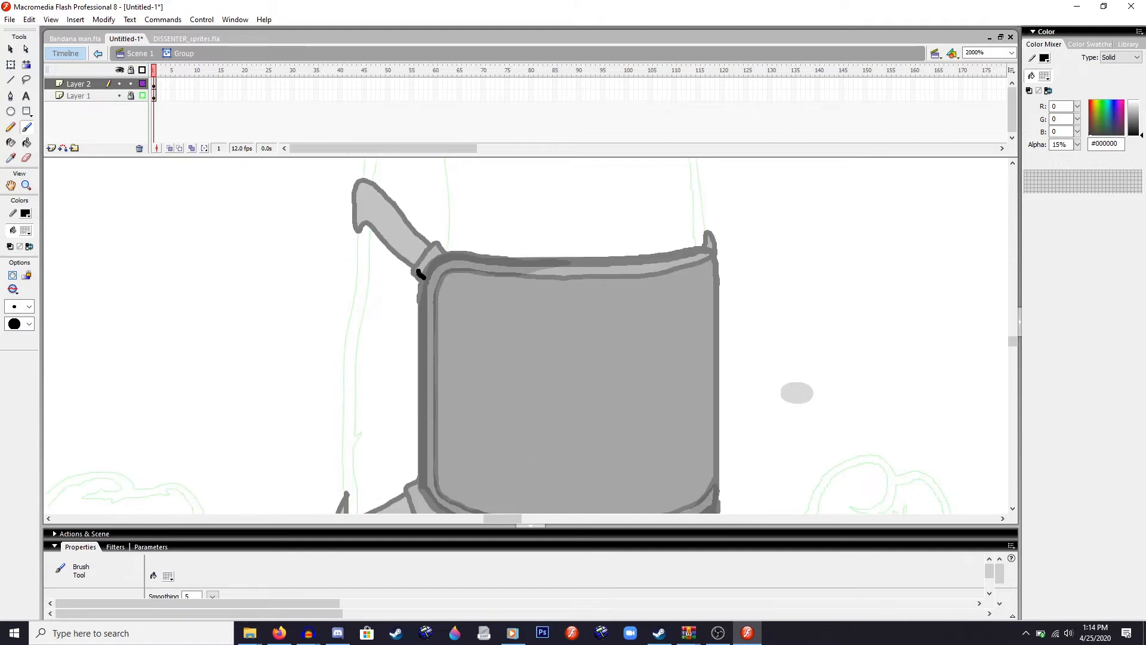
pyautogui.moveTo(421, 270); pyautogui.dragTo(436, 256)
pyautogui.moveTo(436, 256); pyautogui.dragTo(436, 255)
pyautogui.scroll(4, 388, 300)
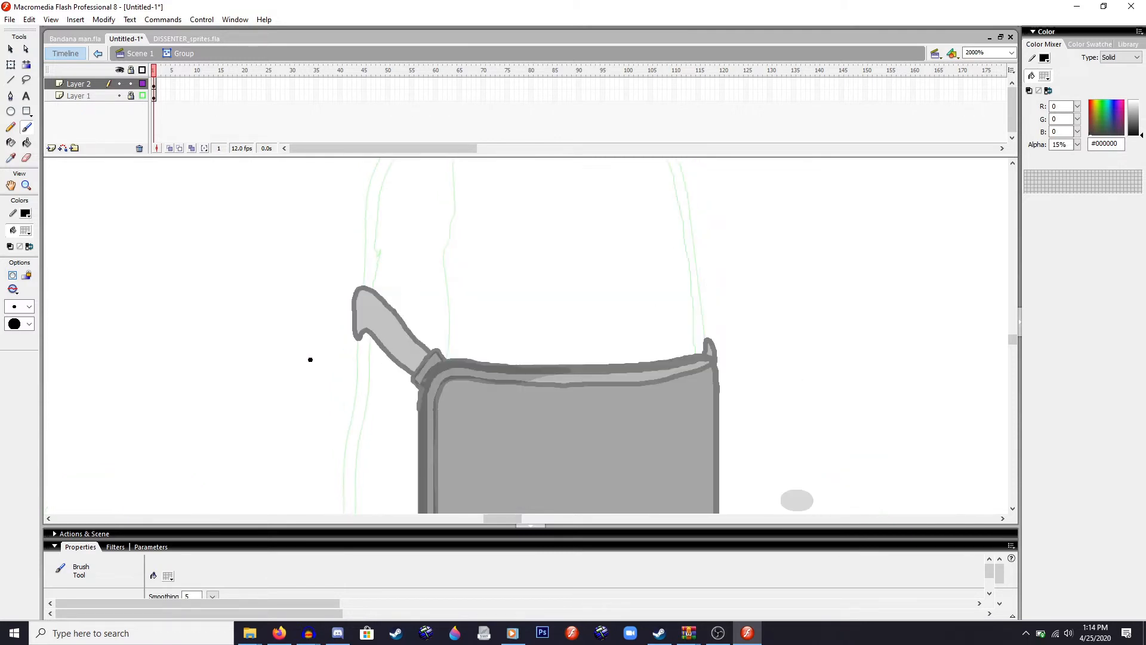
# - With the second-smallest brush size, outline a shadow on the upper strap's end near the buckle and fill it with 15% black
pyautogui.click(18, 308)
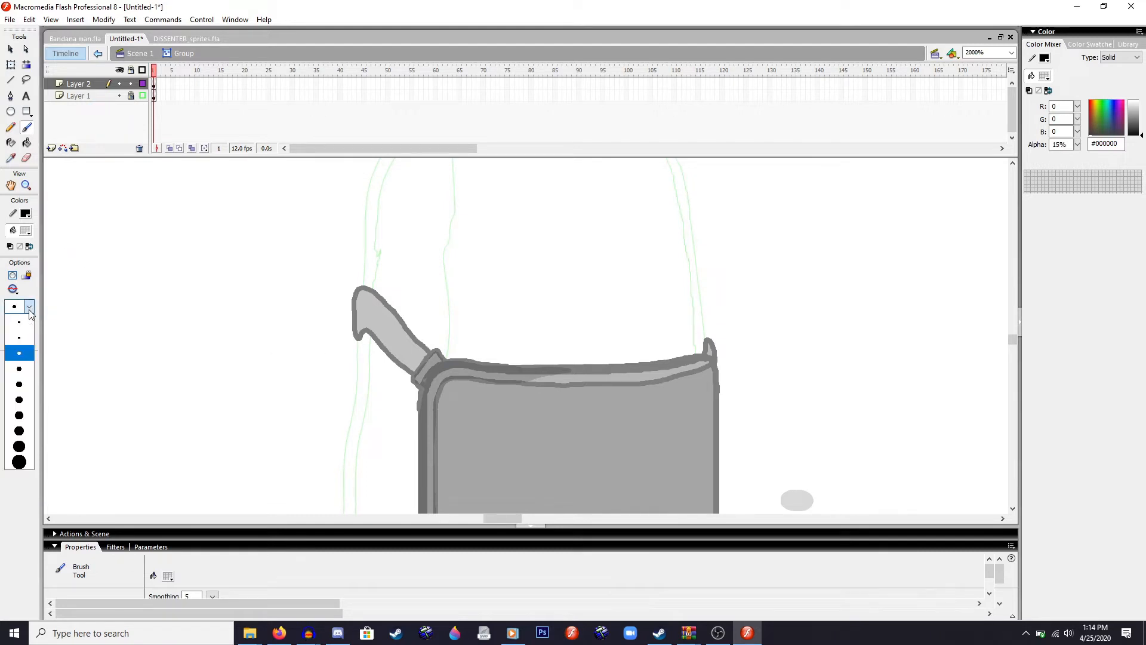
pyautogui.click(19, 333)
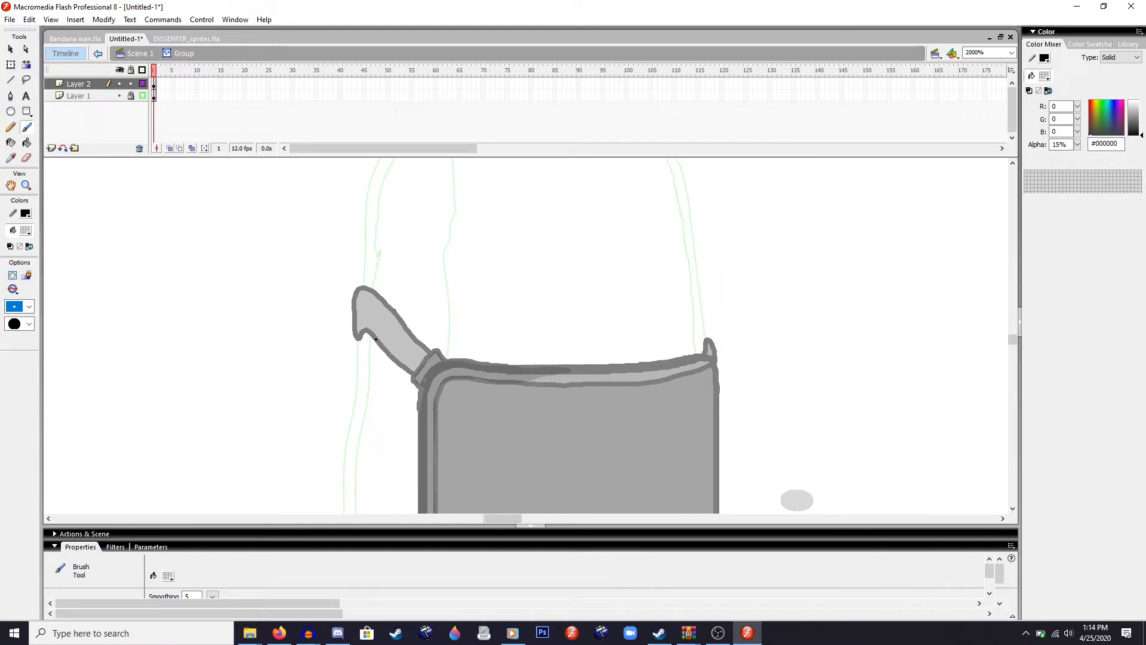
pyautogui.moveTo(382, 347); pyautogui.dragTo(384, 348)
pyautogui.moveTo(435, 354); pyautogui.dragTo(435, 354)
pyautogui.moveTo(416, 375); pyautogui.dragTo(417, 376)
pyautogui.click(26, 143)
pyautogui.click(396, 343)
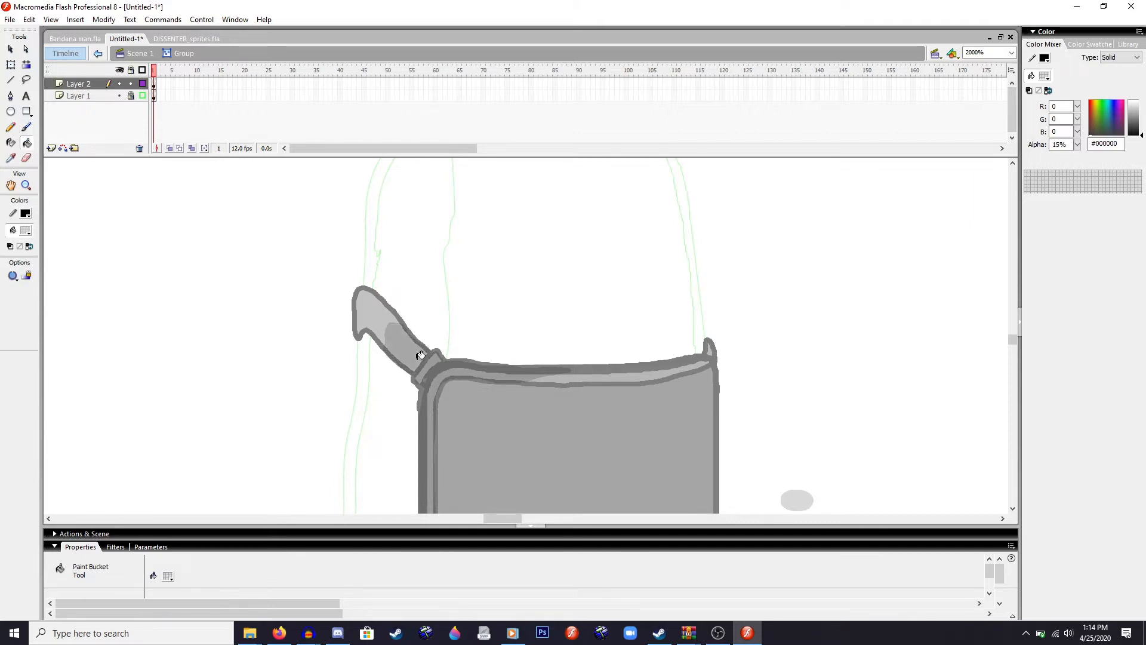
# - Shade the underside of the upper strap's hooked tip with 15% black, redoing uneven strokes
pyautogui.click(26, 126)
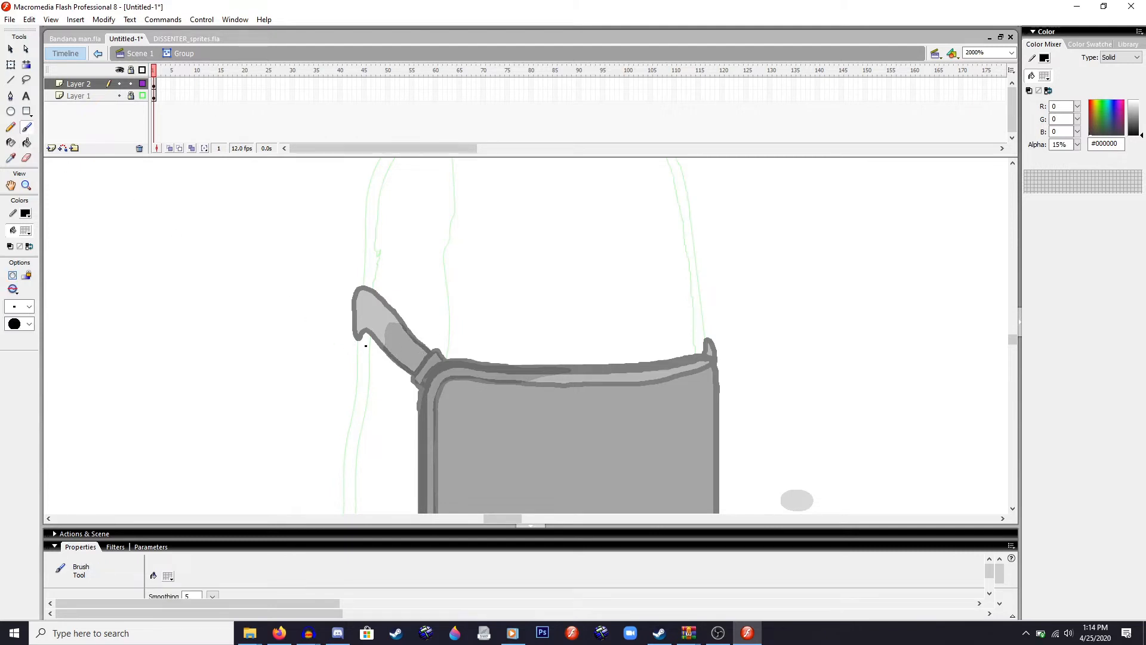
pyautogui.click(26, 143)
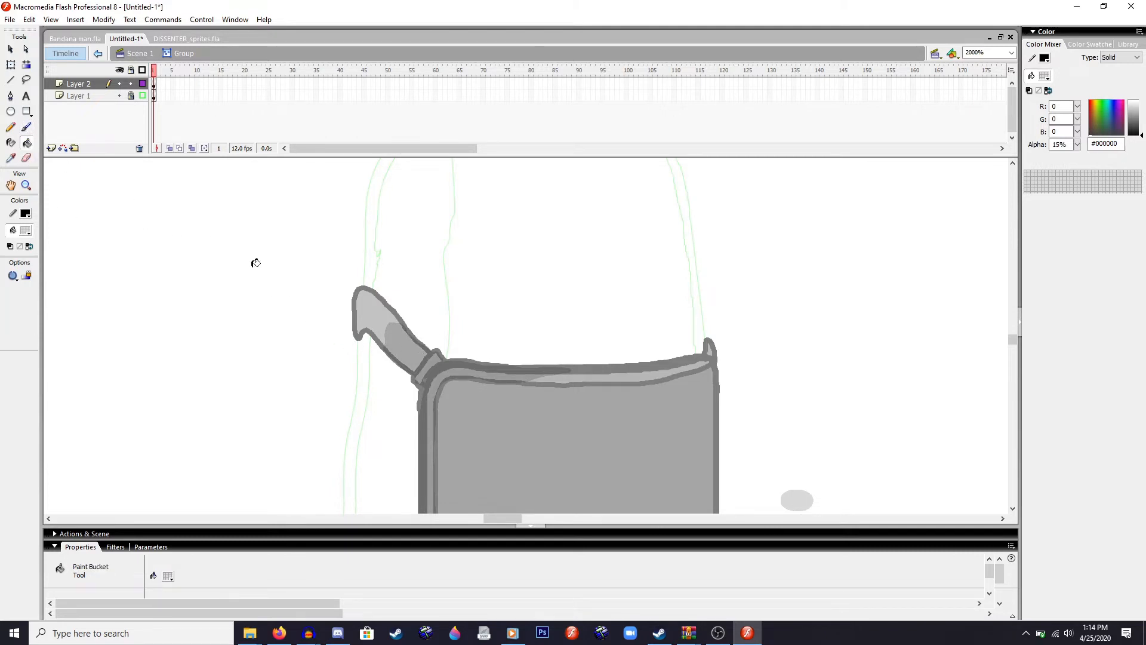
pyautogui.click(26, 126)
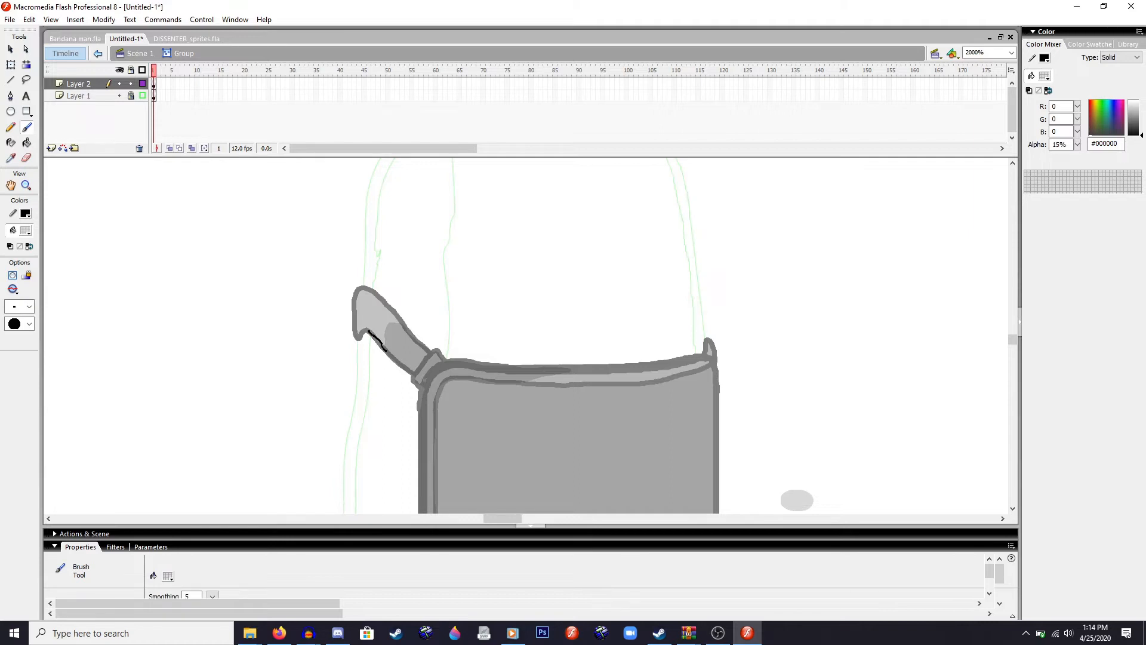
pyautogui.moveTo(385, 350); pyautogui.dragTo(386, 352)
pyautogui.hotkey('ctrl', 'z')
pyautogui.hotkey('ctrl', 'z')
pyautogui.moveTo(368, 332); pyautogui.dragTo(377, 339)
pyautogui.hotkey('ctrl', 'z')
pyautogui.click(26, 143)
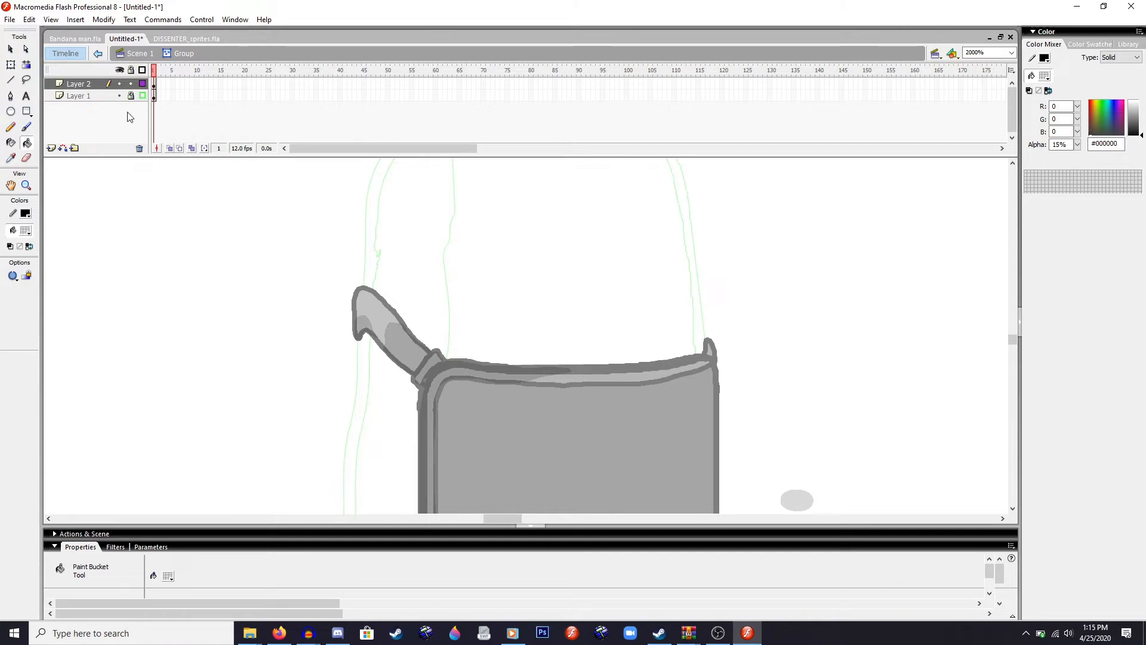
# - Leave the shading group and set the fill colour's alpha to 100%
pyautogui.click(97, 54)
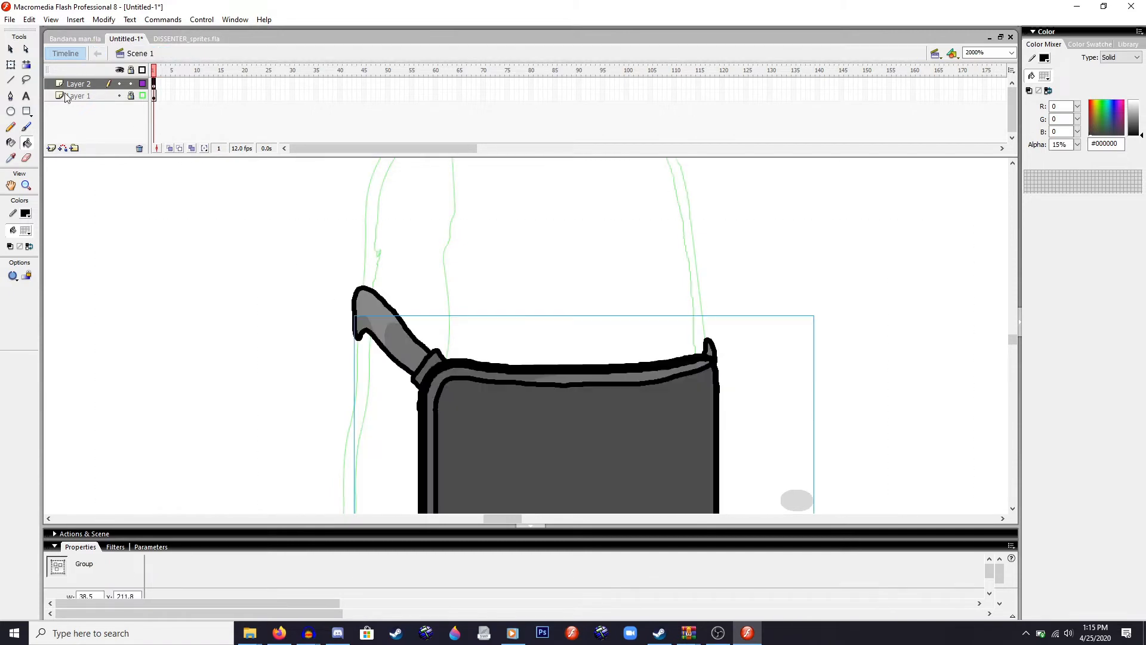
pyautogui.click(11, 64)
pyautogui.click(191, 239)
pyautogui.click(26, 233)
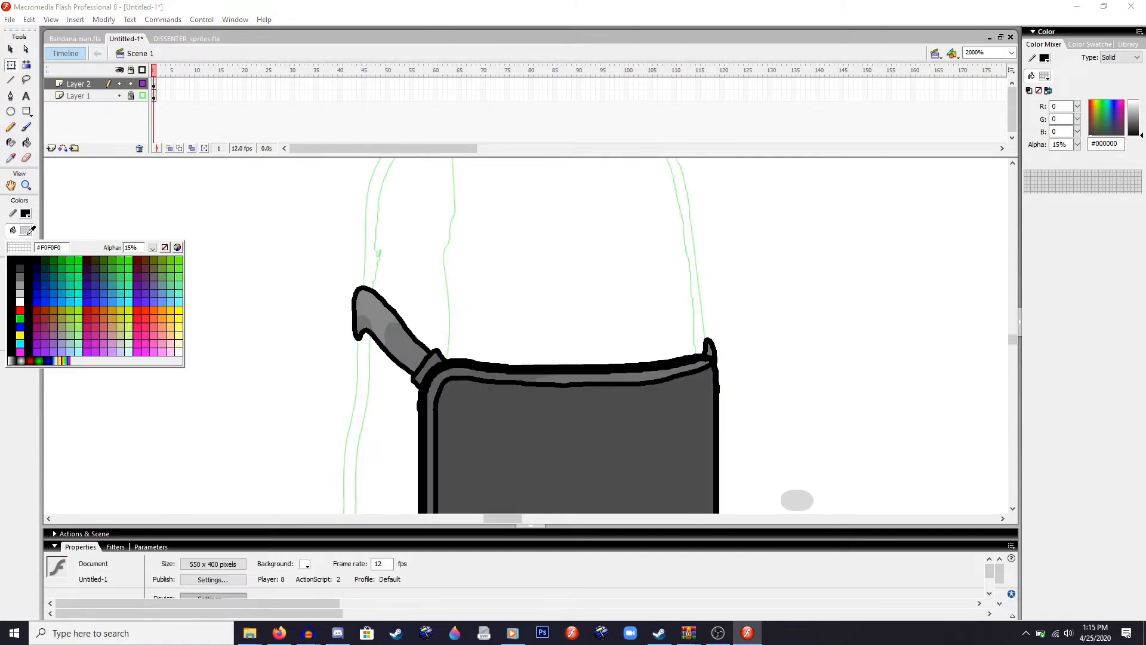
pyautogui.click(143, 247)
pyautogui.write('100')
pyautogui.press('Return')
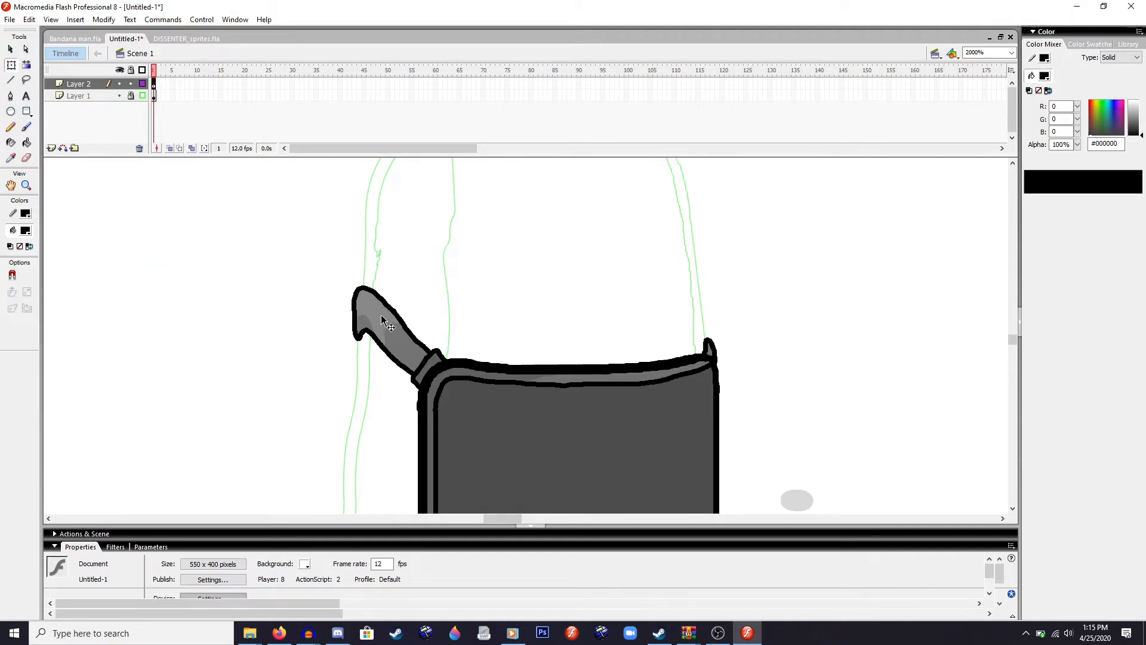
# - Darken the upper strap's base fill to #757575
pyautogui.click(381, 314)
pyautogui.click(167, 576)
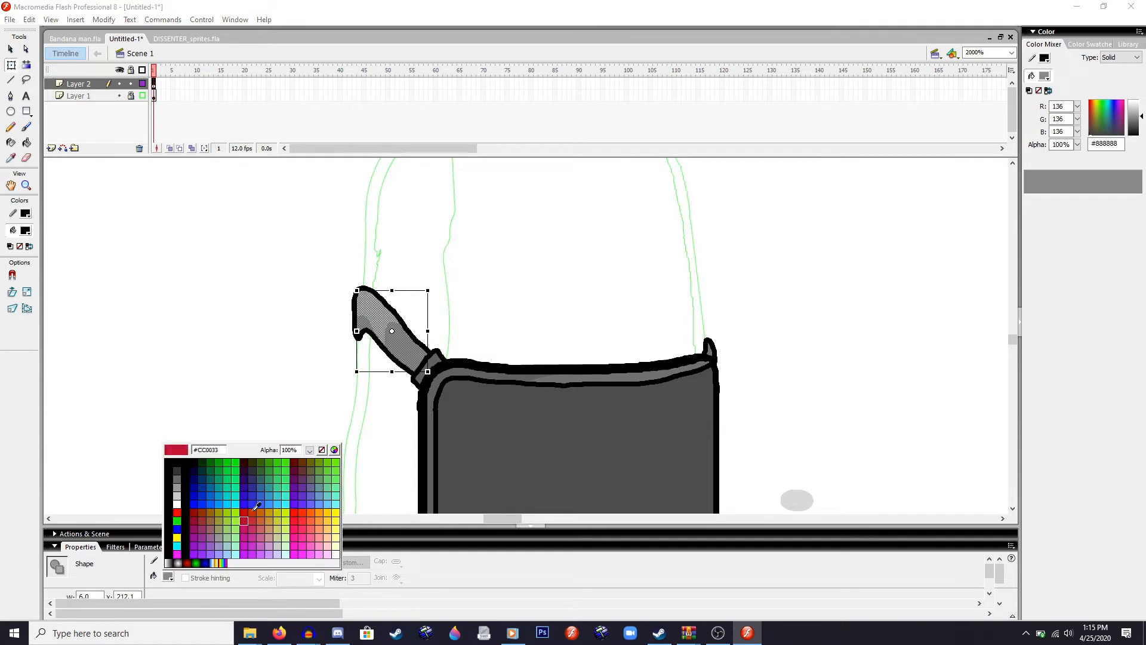
pyautogui.click(335, 449)
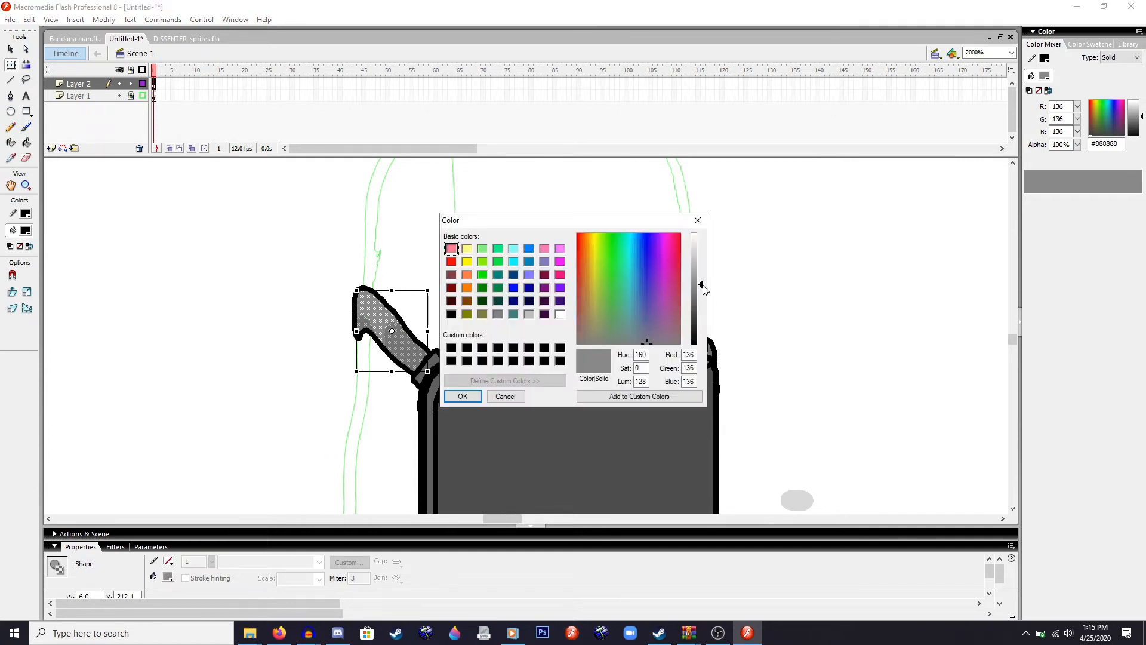
pyautogui.moveTo(702, 284); pyautogui.dragTo(701, 293)
pyautogui.click(463, 397)
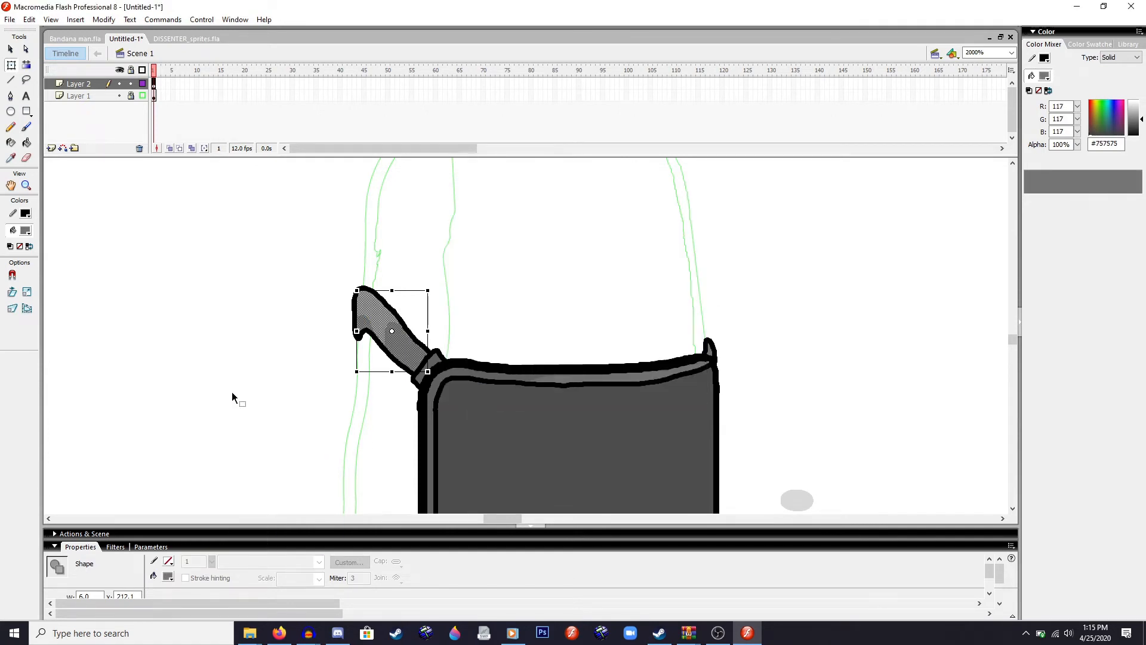
pyautogui.click(233, 394)
# - Recolour the lower strap's fill by sampling the upper strap's #757575 grey
pyautogui.scroll(-3, 397, 364)
pyautogui.click(372, 410)
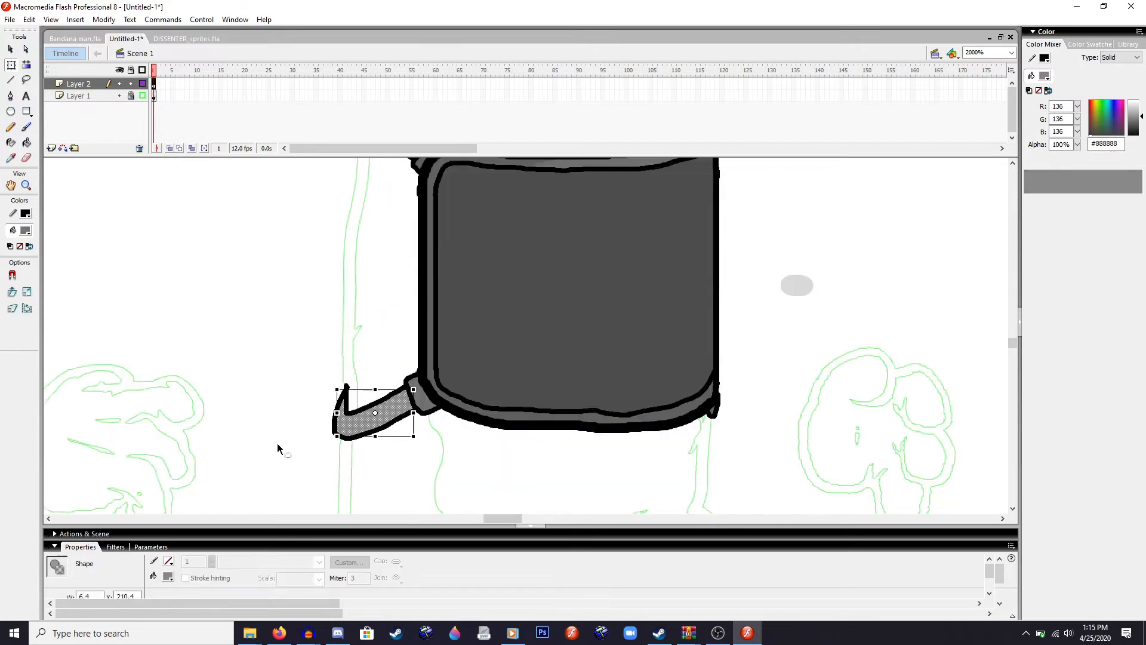
pyautogui.scroll(4, 263, 435)
pyautogui.click(29, 232)
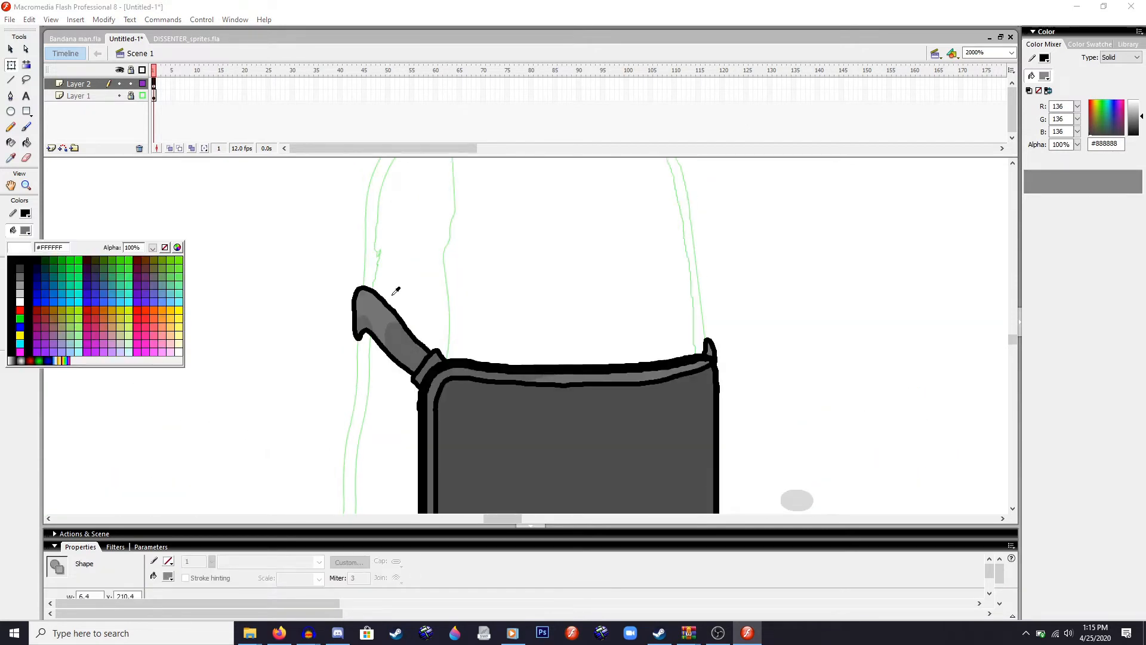
pyautogui.click(386, 312)
pyautogui.click(770, 339)
pyautogui.scroll(-3, 772, 340)
pyautogui.scroll(-3, 771, 341)
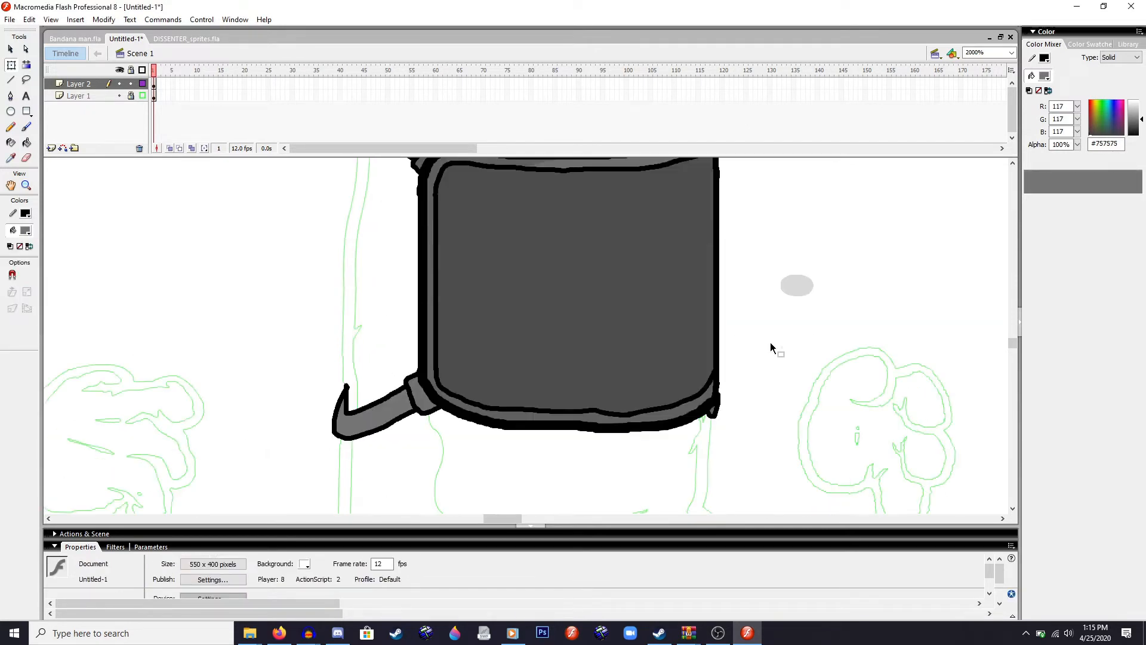
pyautogui.scroll(-2, 769, 342)
# - Reopen the shading group and set the brush fill to black at 15% alpha
pyautogui.scroll(2, 683, 253)
pyautogui.scroll(3, 603, 238)
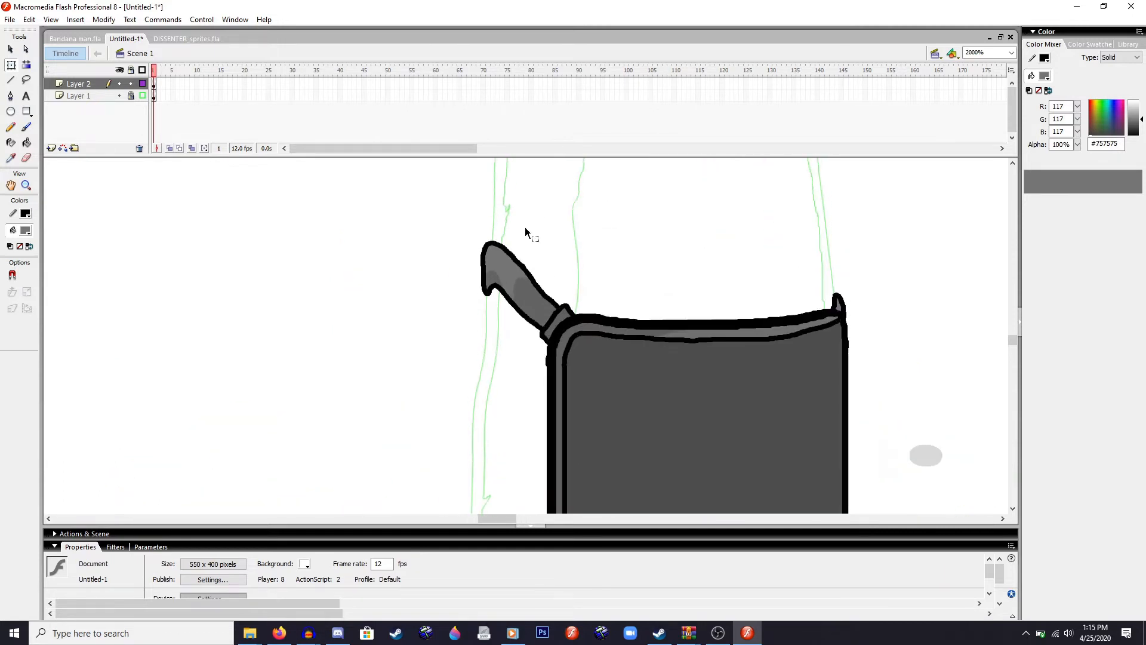
pyautogui.doubleClick(528, 290)
pyautogui.click(27, 127)
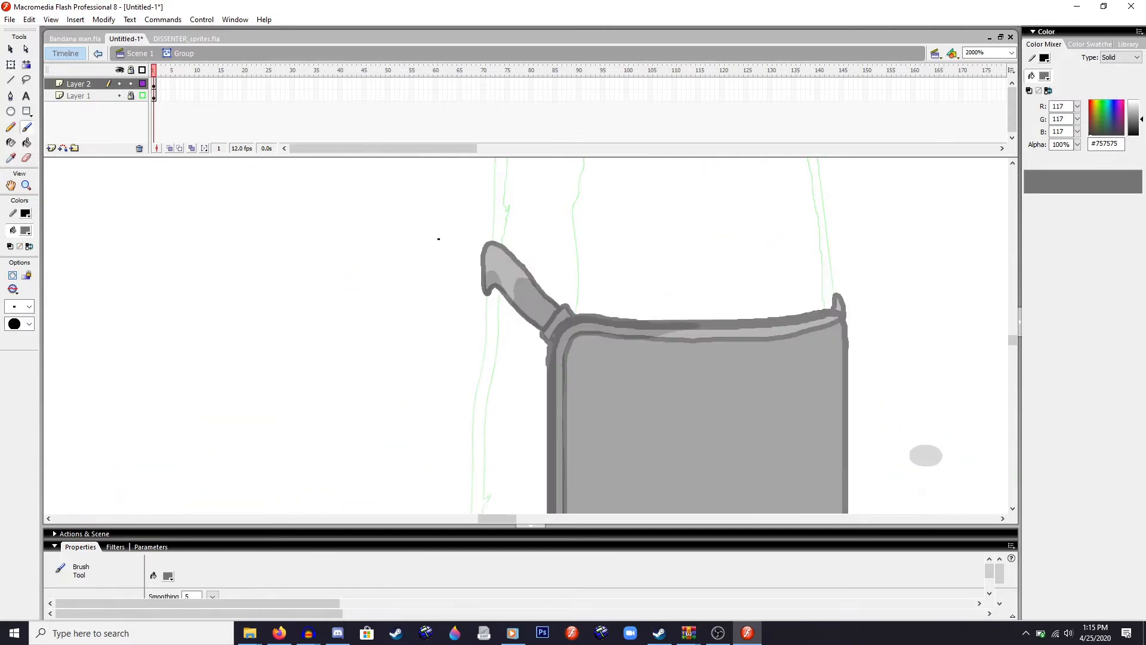
pyautogui.scroll(2, 497, 276)
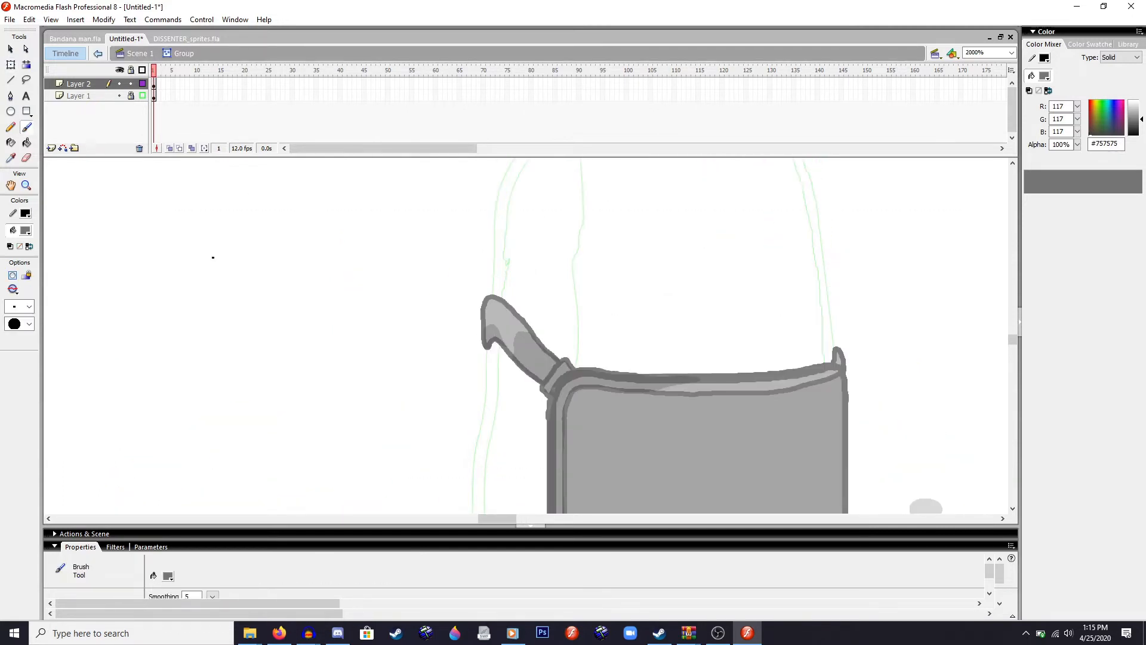
pyautogui.click(25, 231)
pyautogui.click(16, 250)
pyautogui.click(25, 230)
pyautogui.doubleClick(134, 248)
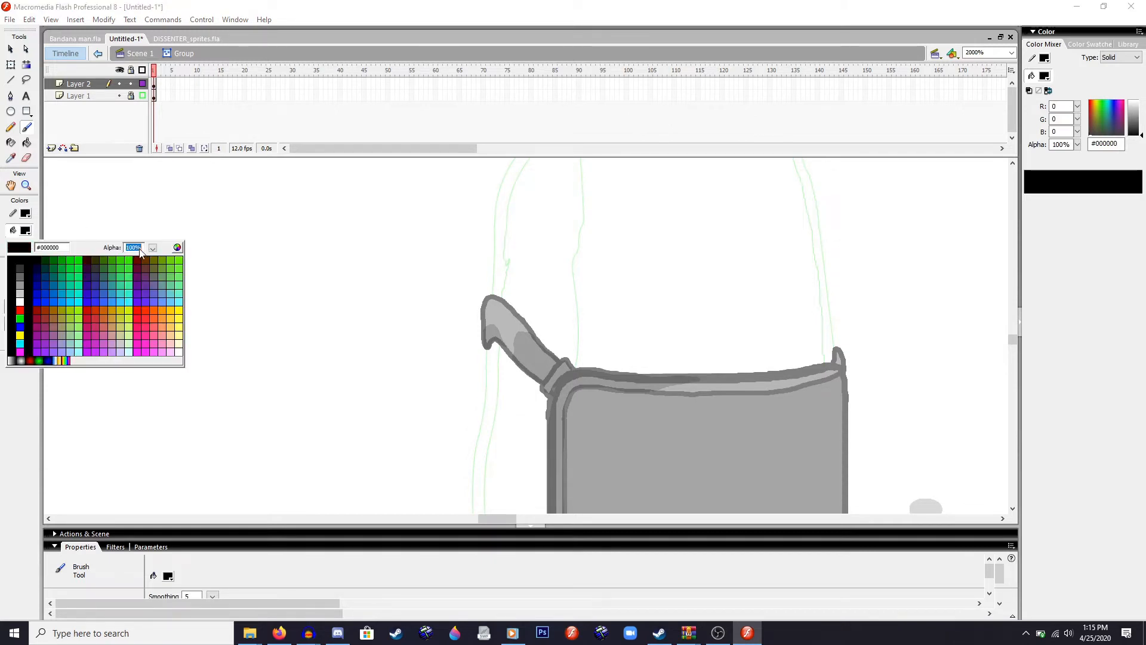
pyautogui.write('15')
pyautogui.press('Return')
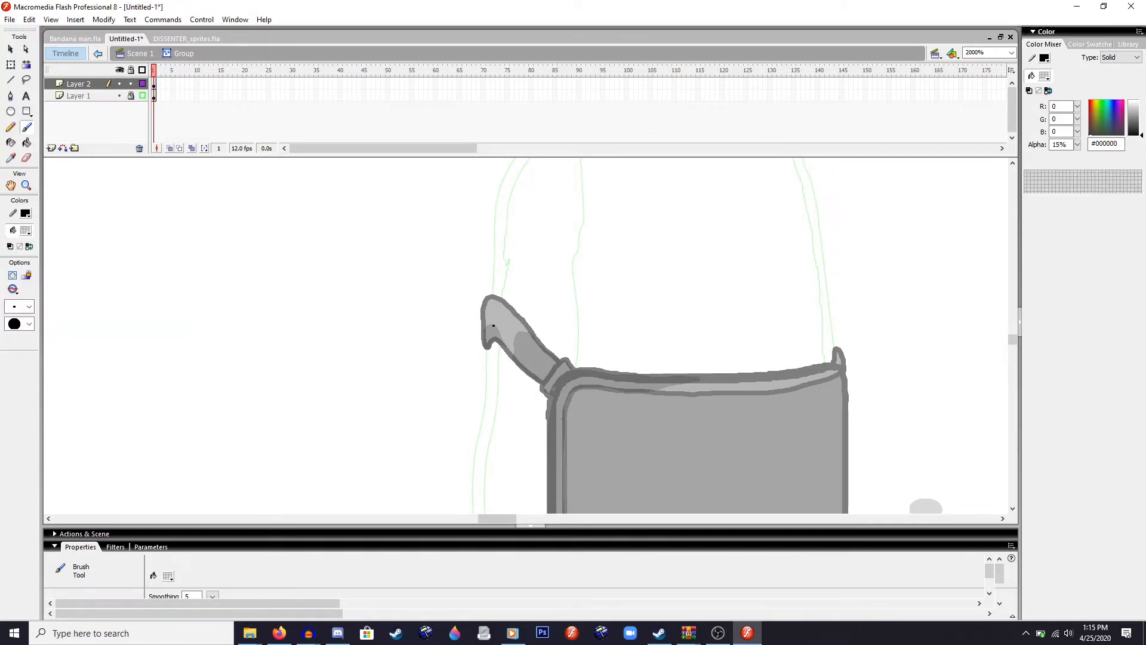
# - Paint shading along the upper strap to join its hooked-tip and buckle-end shadows, filling the gap between them with 15% black
pyautogui.moveTo(497, 327)
pyautogui.mouseDown()
pyautogui.moveTo(518, 348)
pyautogui.moveTo(505, 349)
pyautogui.mouseUp()
pyautogui.click(26, 142)
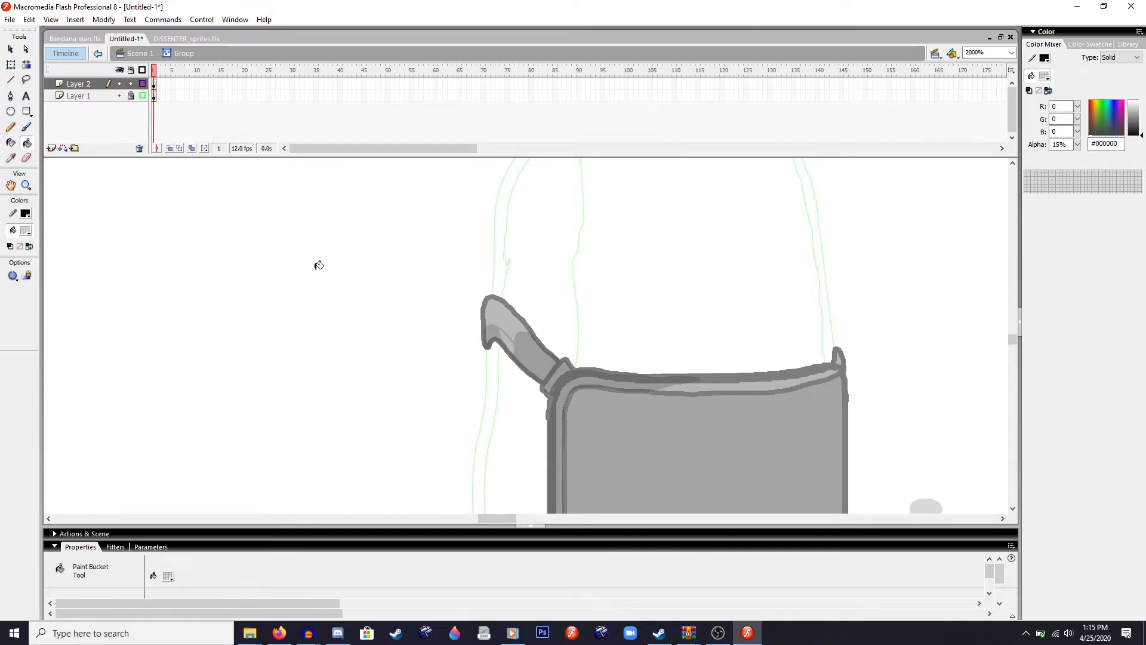
pyautogui.click(509, 343)
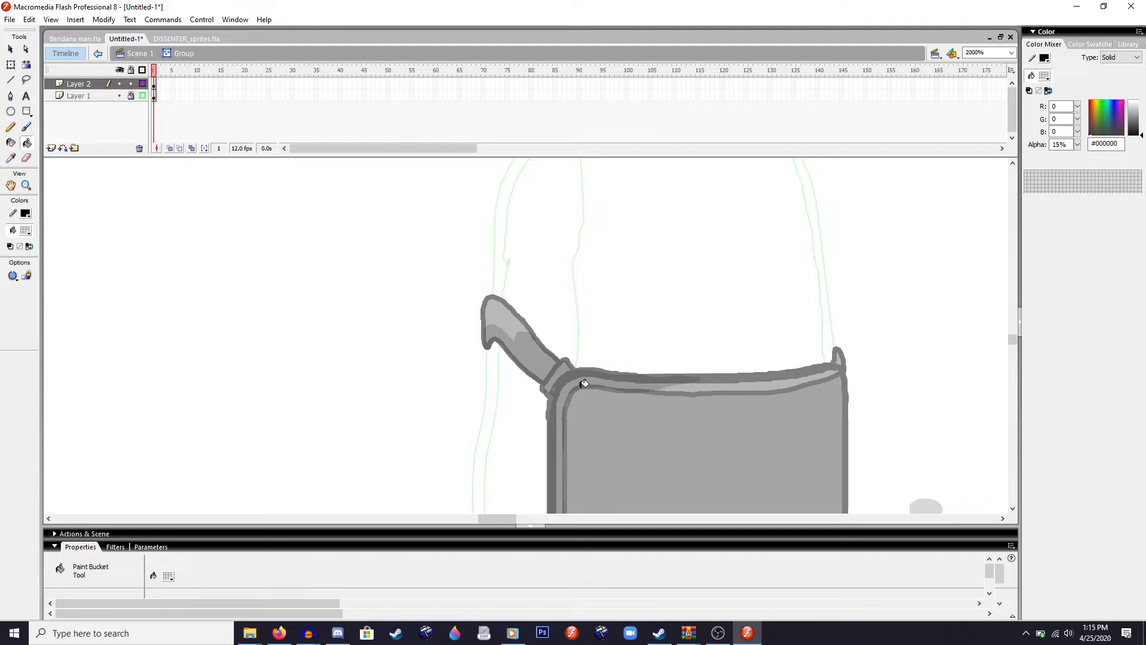
pyautogui.click(27, 128)
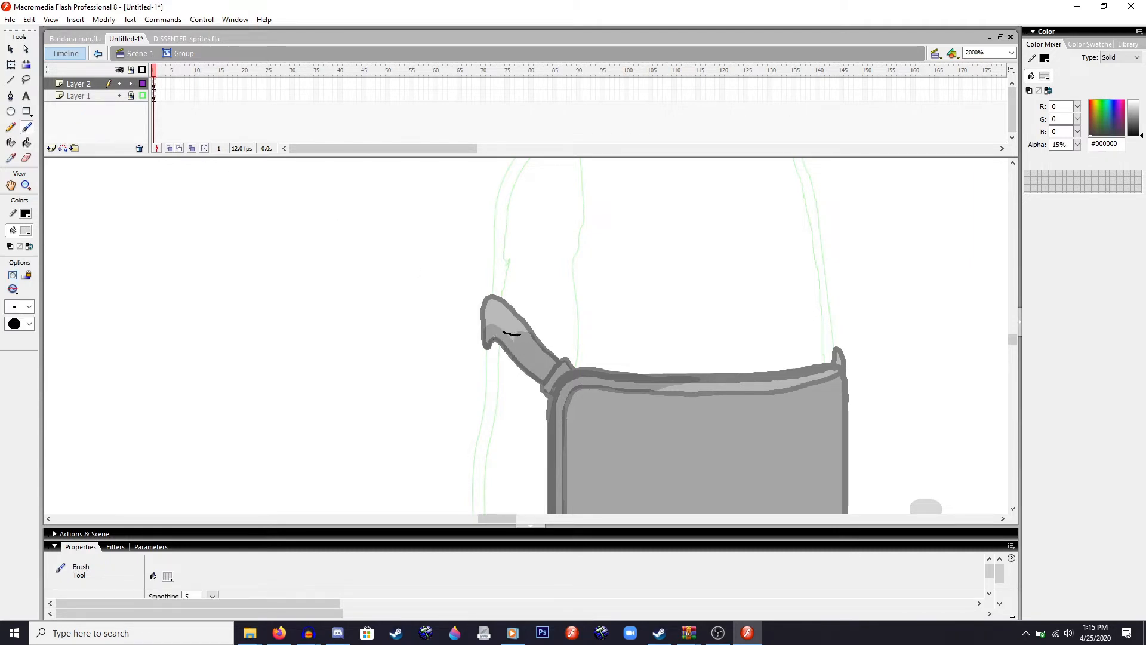
pyautogui.moveTo(520, 335); pyautogui.dragTo(500, 331)
pyautogui.press('k')
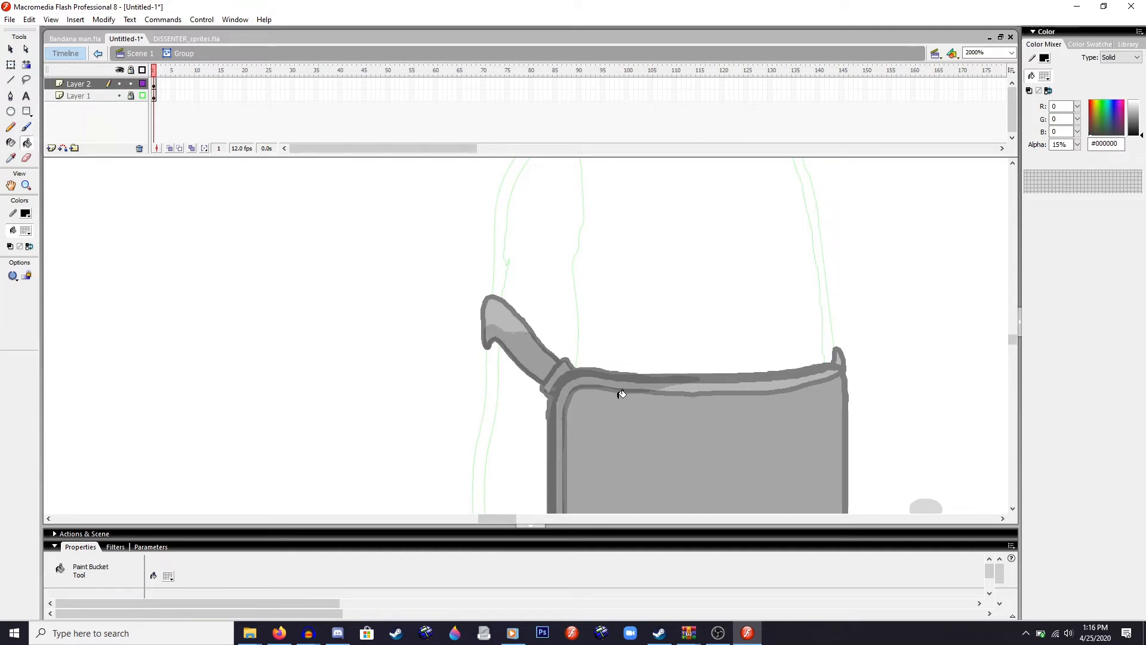
pyautogui.scroll(-1, 619, 394)
pyautogui.click(26, 127)
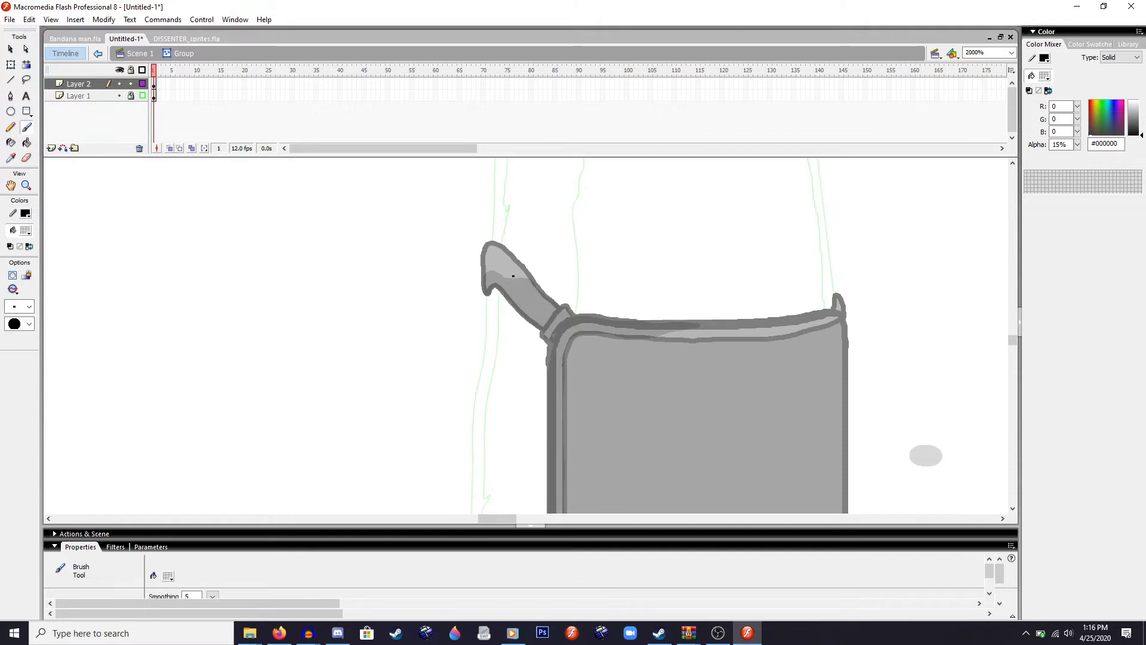
pyautogui.press('e')
pyautogui.moveTo(516, 280)
pyautogui.mouseDown()
pyautogui.moveTo(534, 293)
pyautogui.moveTo(525, 282)
pyautogui.mouseUp()
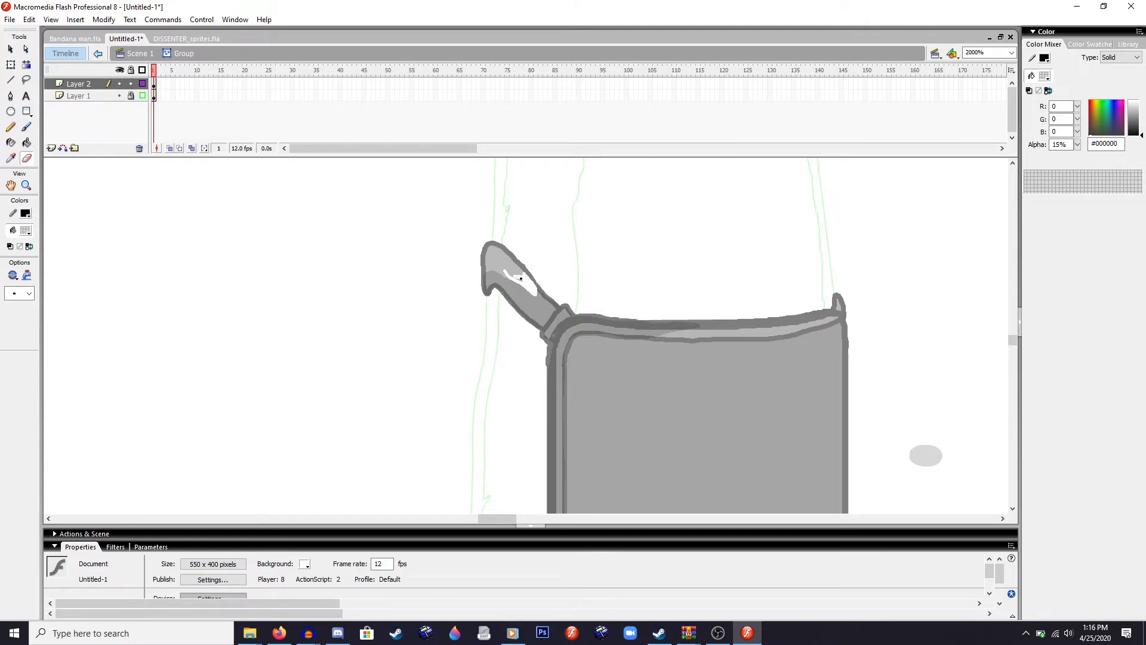
pyautogui.hotkey('ctrl', 'z')
pyautogui.hotkey('ctrl', '-')
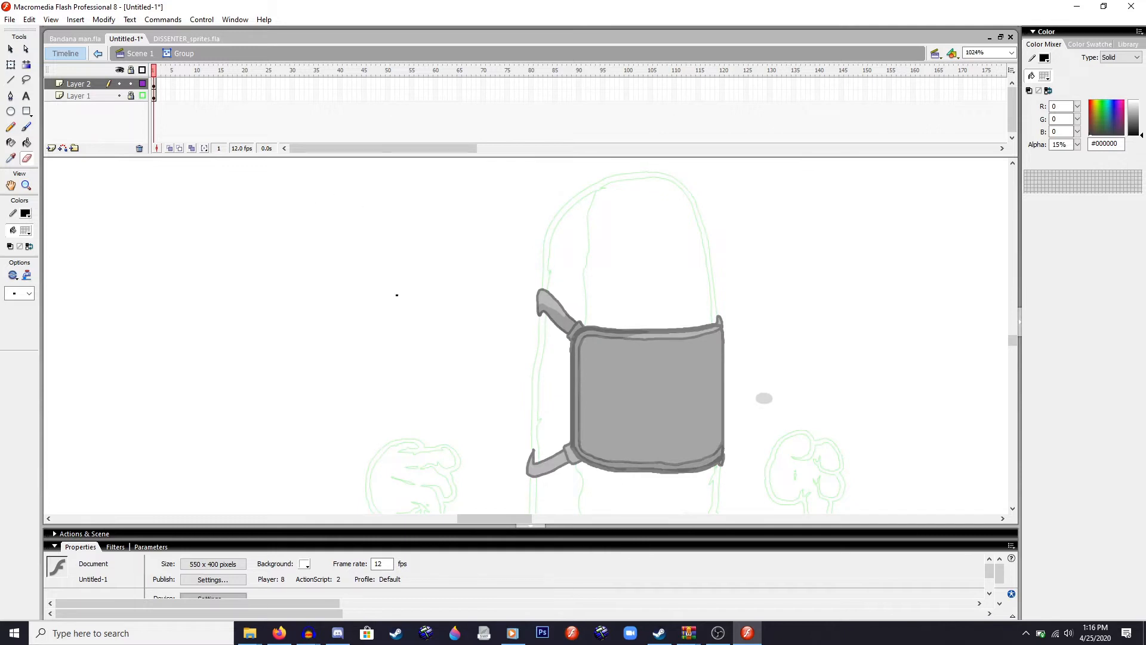
# - Paint a small 15% black shadow inside the lower strap's hooked tip, closing the shape with brush strokes and filling it
pyautogui.scroll(-3, 573, 388)
pyautogui.scroll(3, 583, 394)
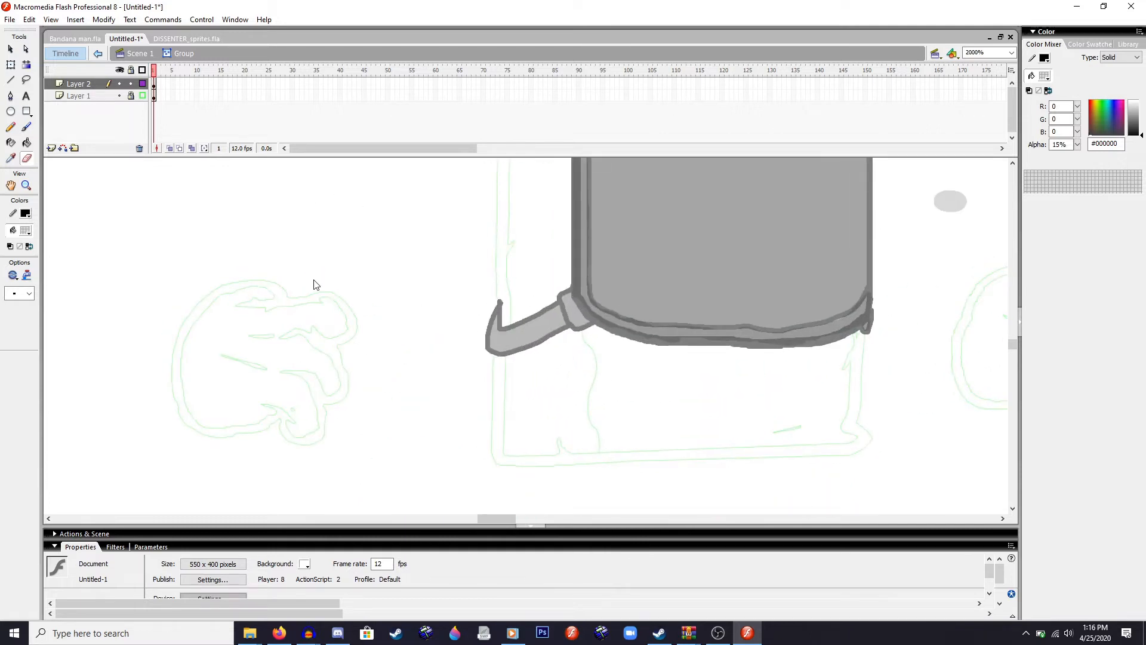
pyautogui.click(26, 127)
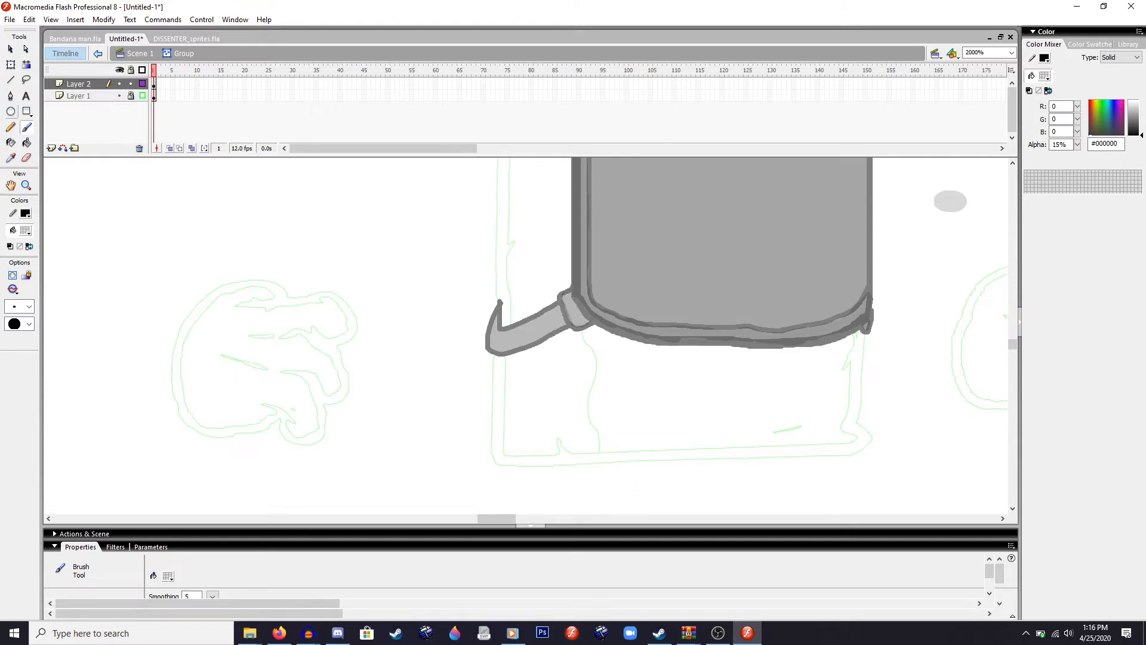
pyautogui.click(26, 142)
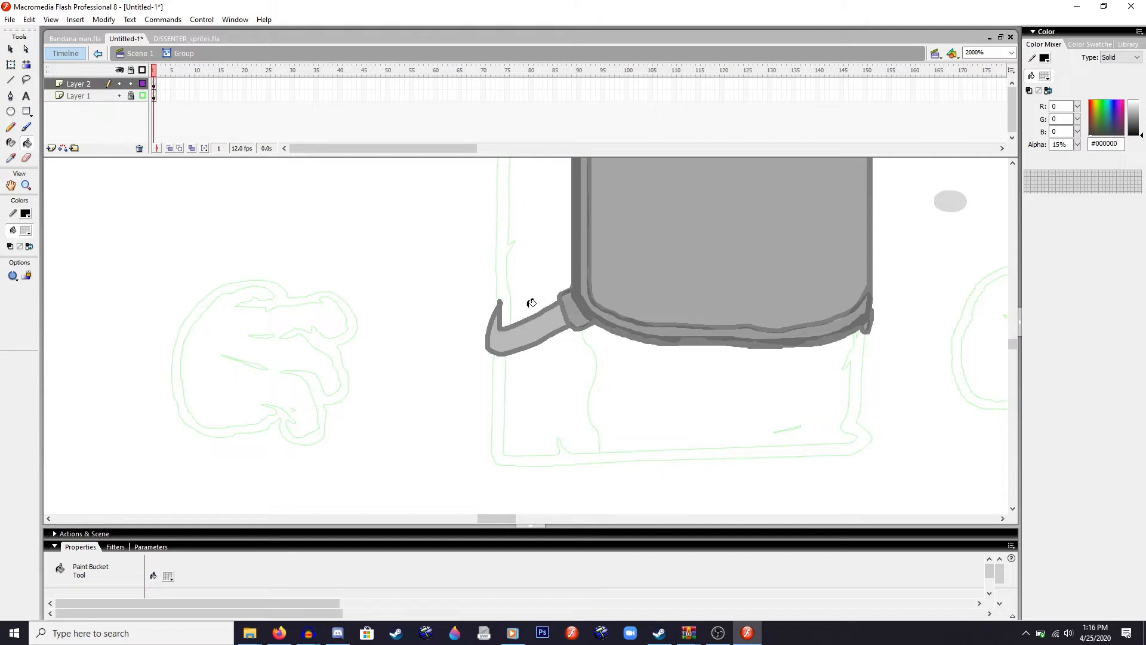
pyautogui.click(26, 127)
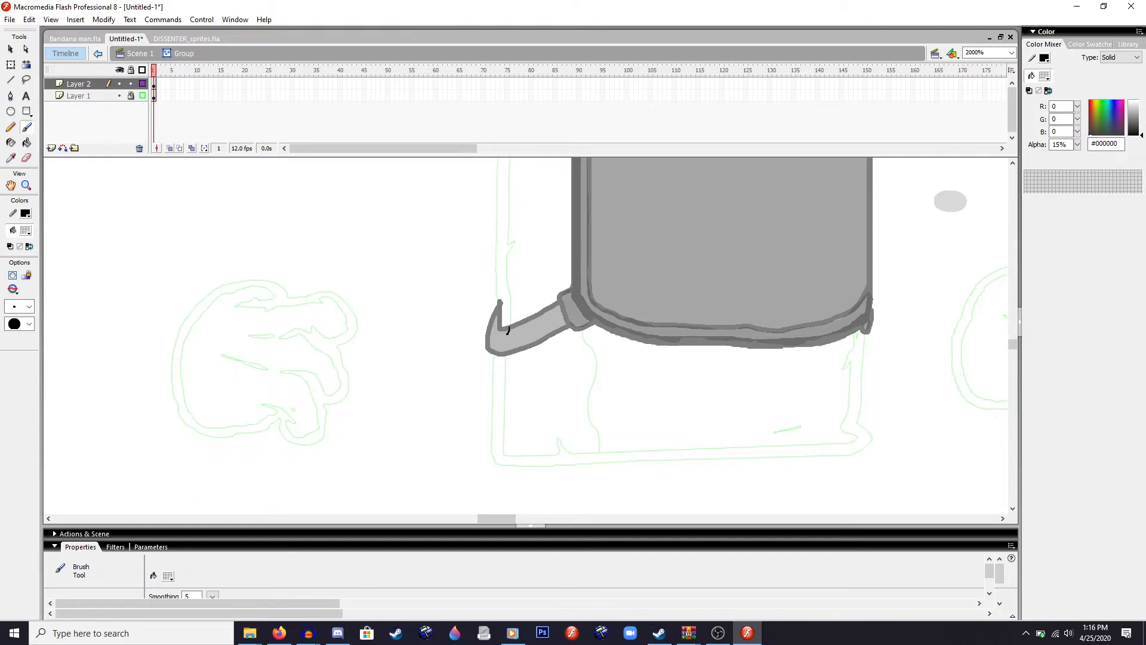
pyautogui.moveTo(504, 337); pyautogui.dragTo(499, 338)
pyautogui.press('k')
pyautogui.click(507, 324)
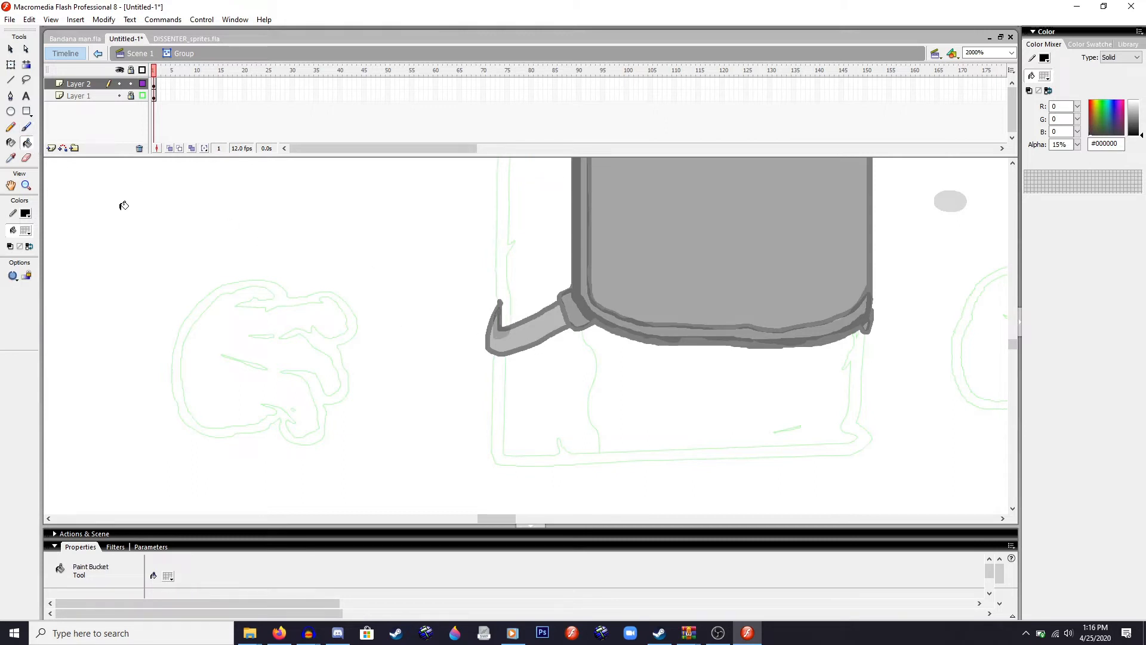
# - Brush the inner boundary of the lower strap's shadow from the hooked tip to the buckle, redoing the first stroke
pyautogui.click(26, 131)
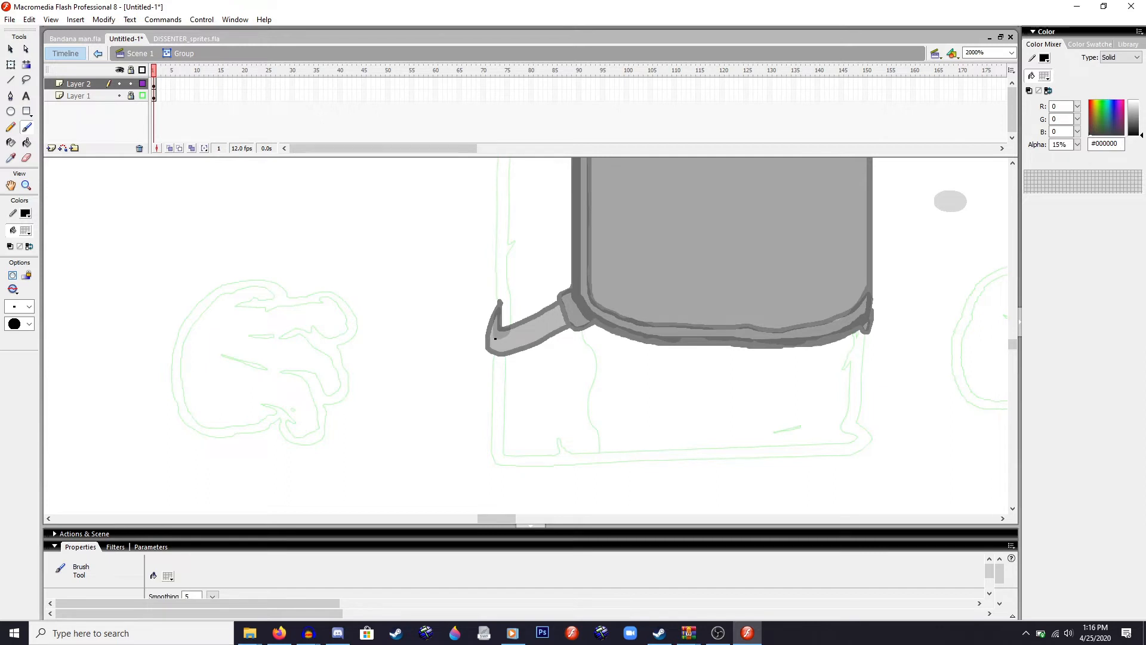
pyautogui.moveTo(499, 340); pyautogui.dragTo(517, 344)
pyautogui.hotkey('ctrl', 'z')
pyautogui.moveTo(558, 323); pyautogui.dragTo(563, 301)
pyautogui.click(27, 142)
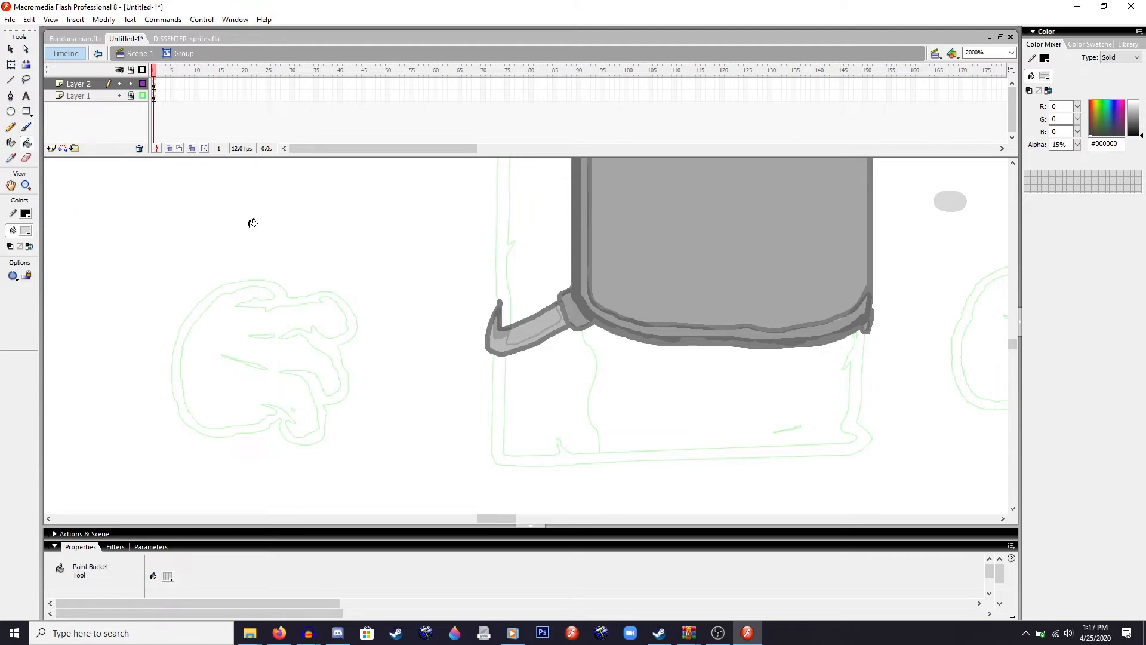
pyautogui.click(27, 126)
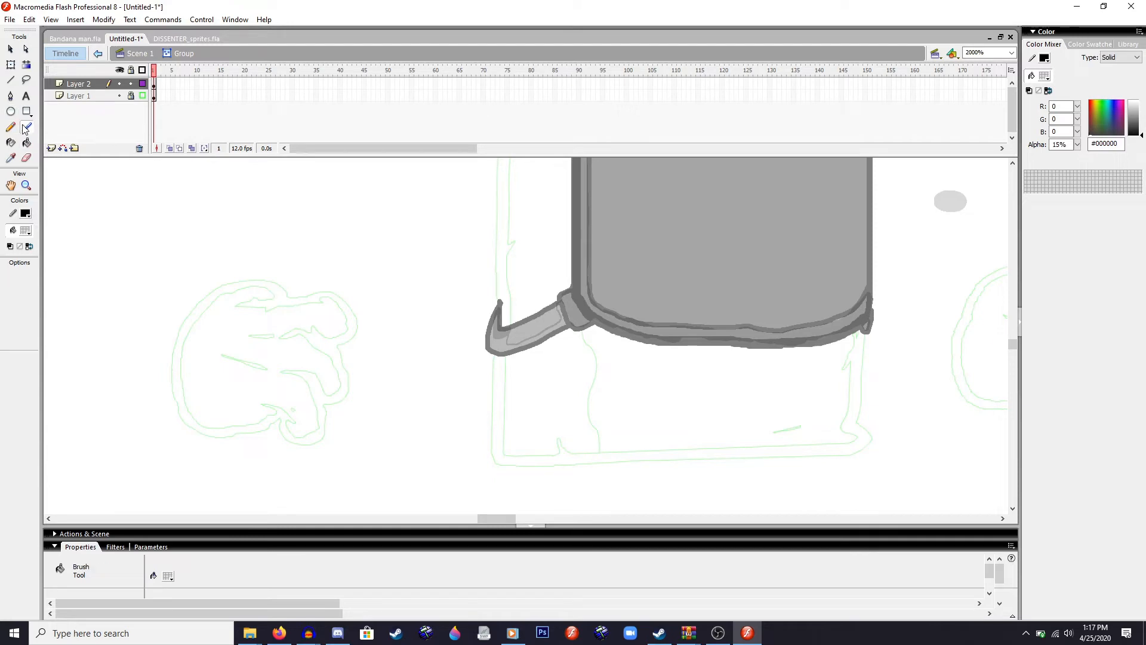
# - Trace the lower strap's outer edge from the hook to the buckle and fill the enclosed shadow with 15% black
pyautogui.moveTo(497, 314); pyautogui.dragTo(493, 350)
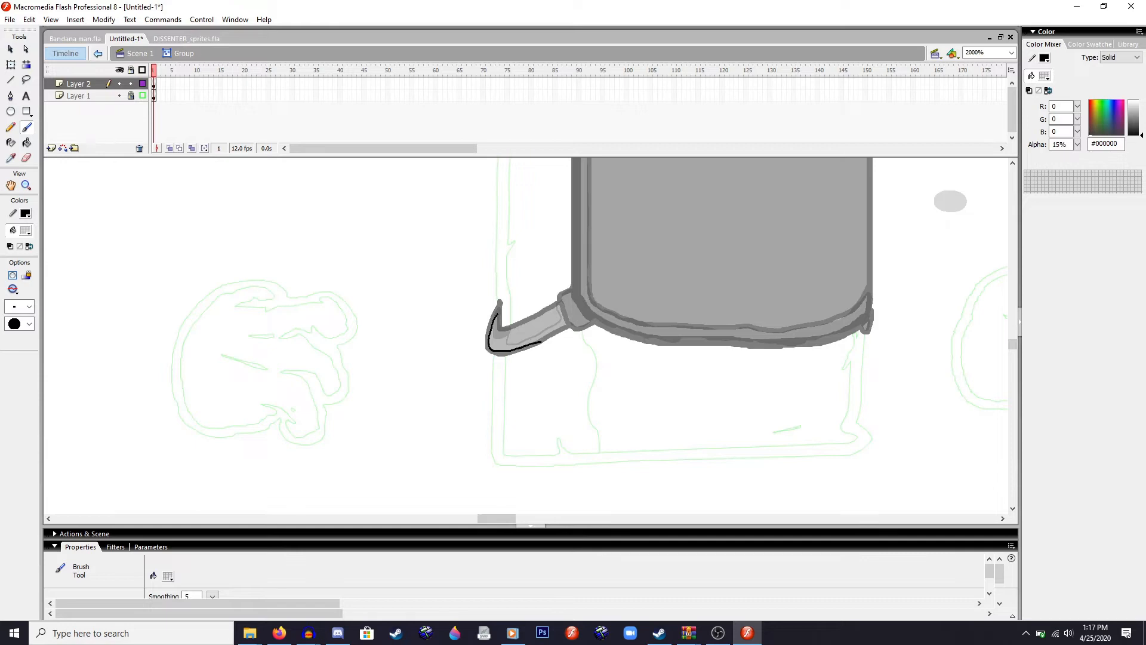
pyautogui.moveTo(568, 327); pyautogui.dragTo(570, 326)
pyautogui.press('k')
pyautogui.hotkey('ctrl', '-')
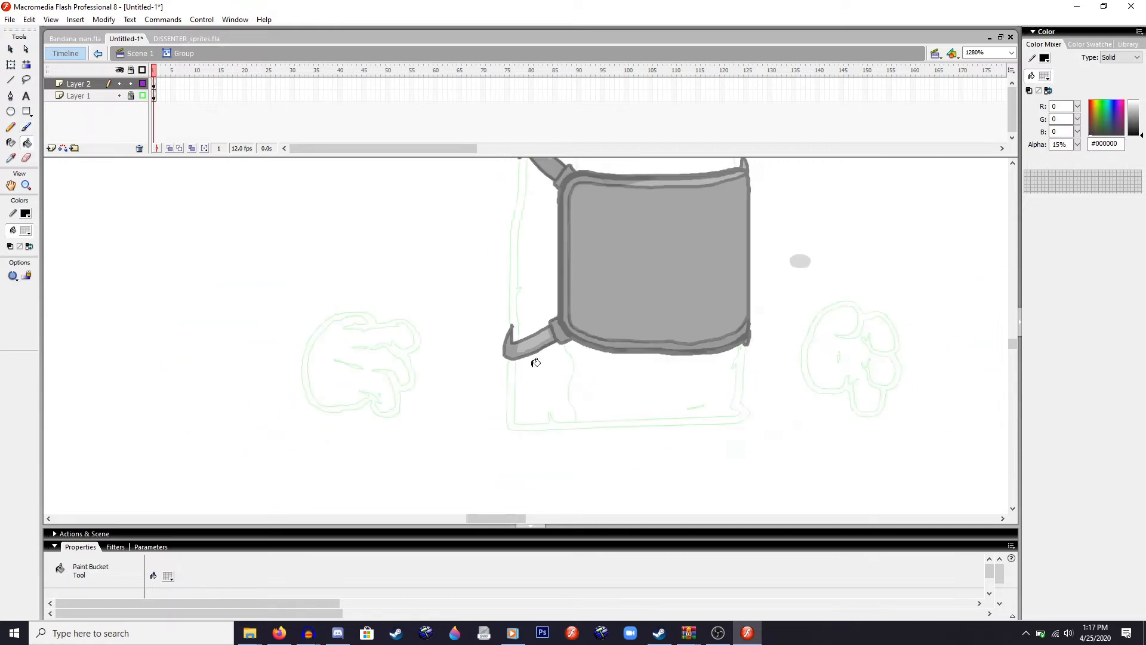
pyautogui.hotkey('ctrl', '=')
pyautogui.click(535, 330)
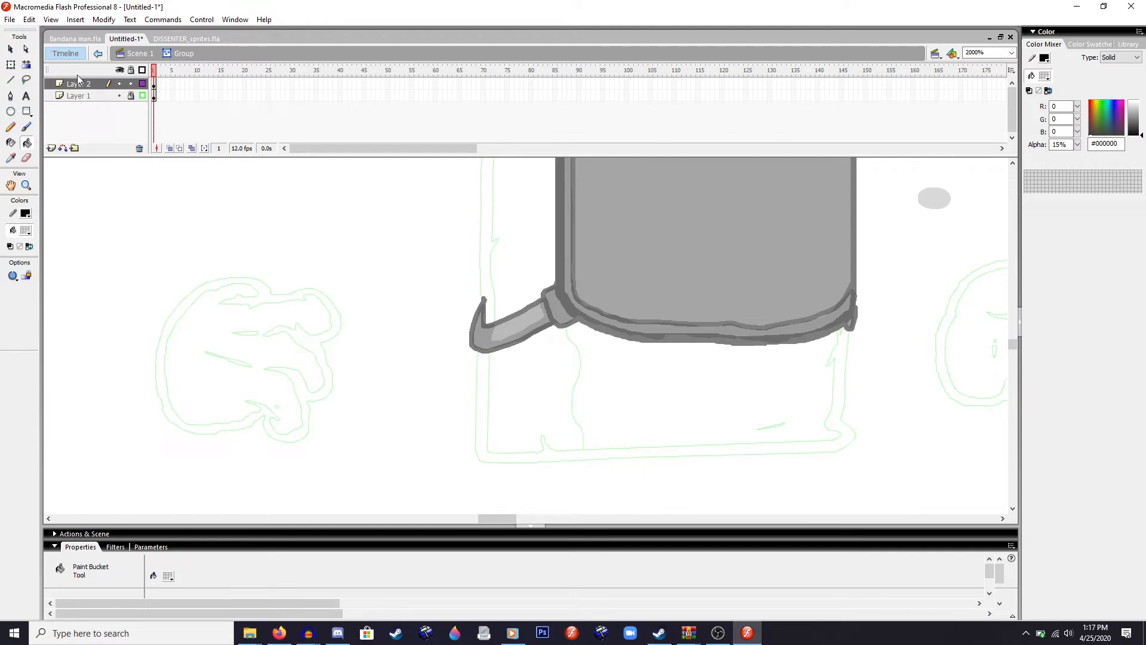
# - Delete the stray grey oval beside the armour from the shading group
pyautogui.click(98, 53)
pyautogui.hotkey('ctrl', '-')
pyautogui.hotkey('ctrl', '=')
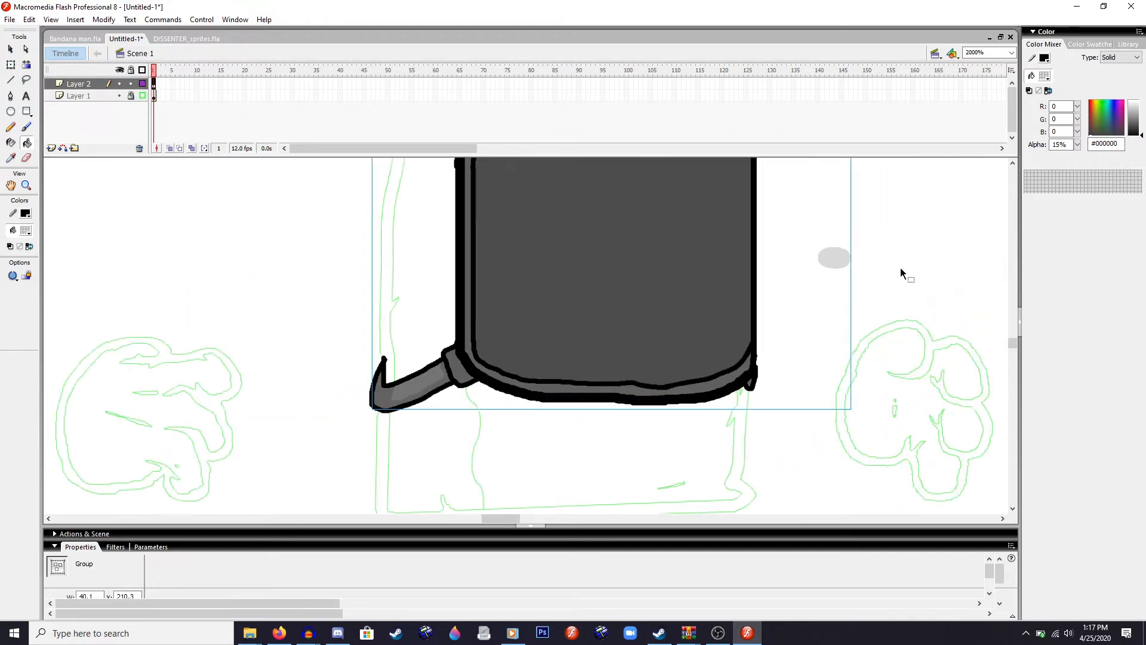
pyautogui.click(12, 65)
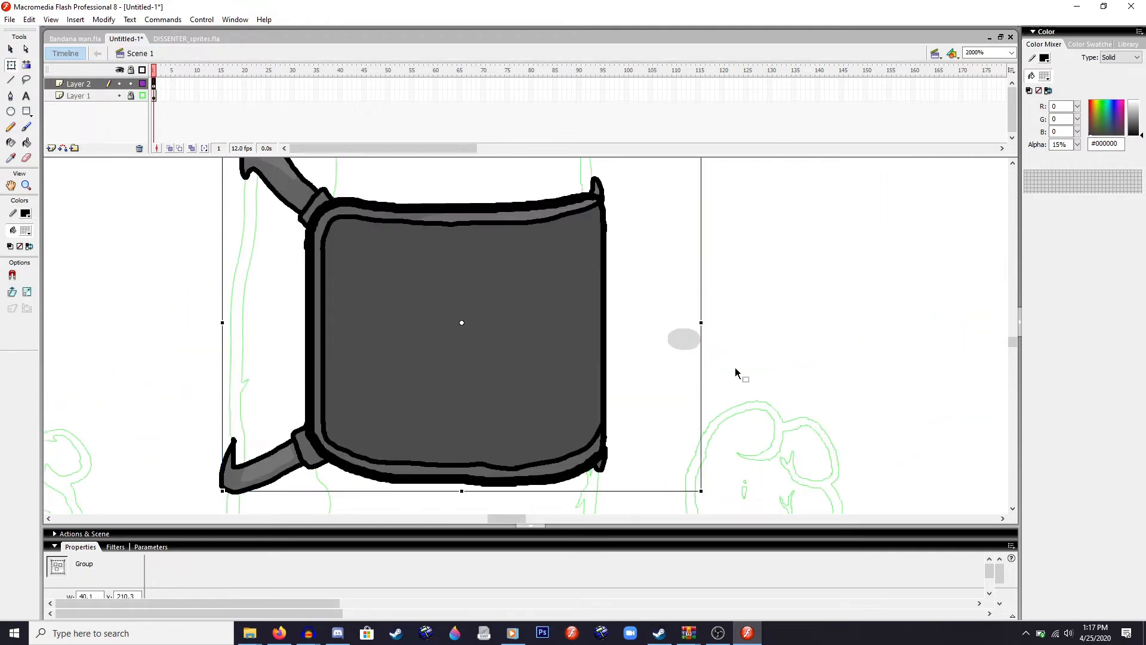
pyautogui.doubleClick(696, 343)
pyautogui.moveTo(779, 275); pyautogui.dragTo(628, 389)
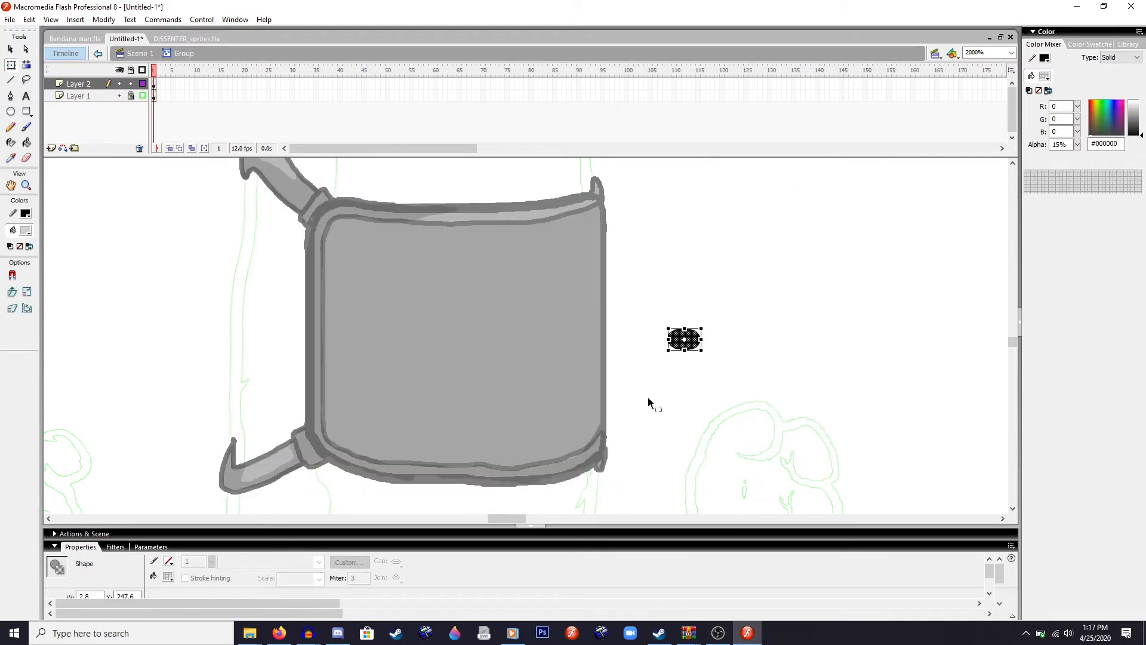
pyautogui.press('Delete')
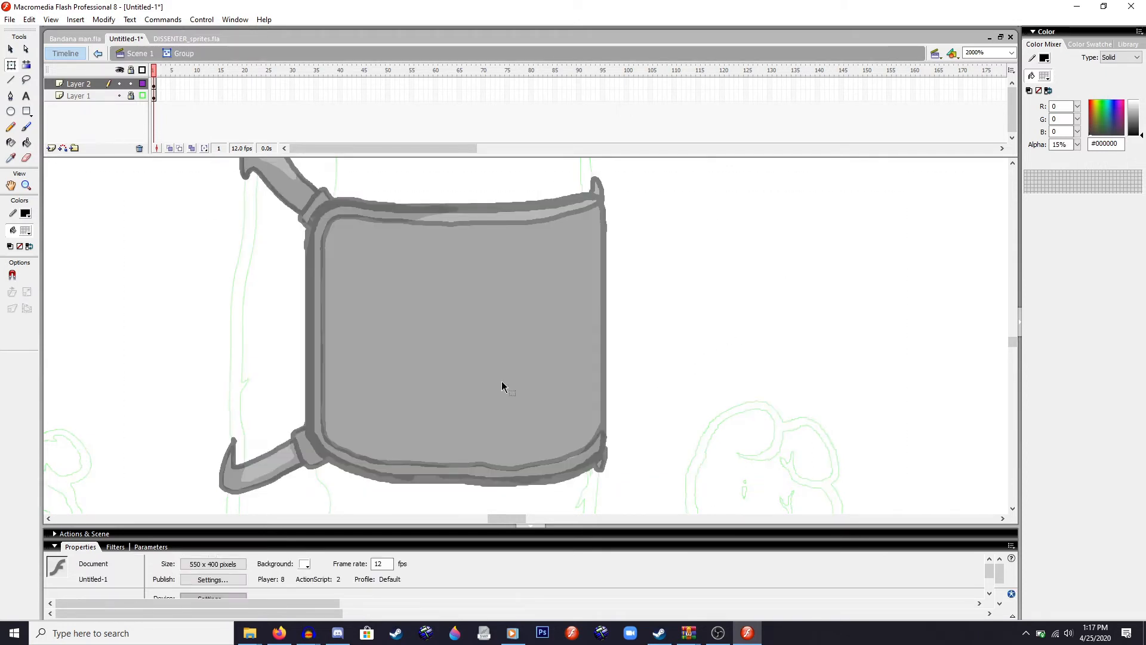
# - Brush a thin shadow boundary just inside all four edges of the armour's main plate with 15% black
pyautogui.click(26, 126)
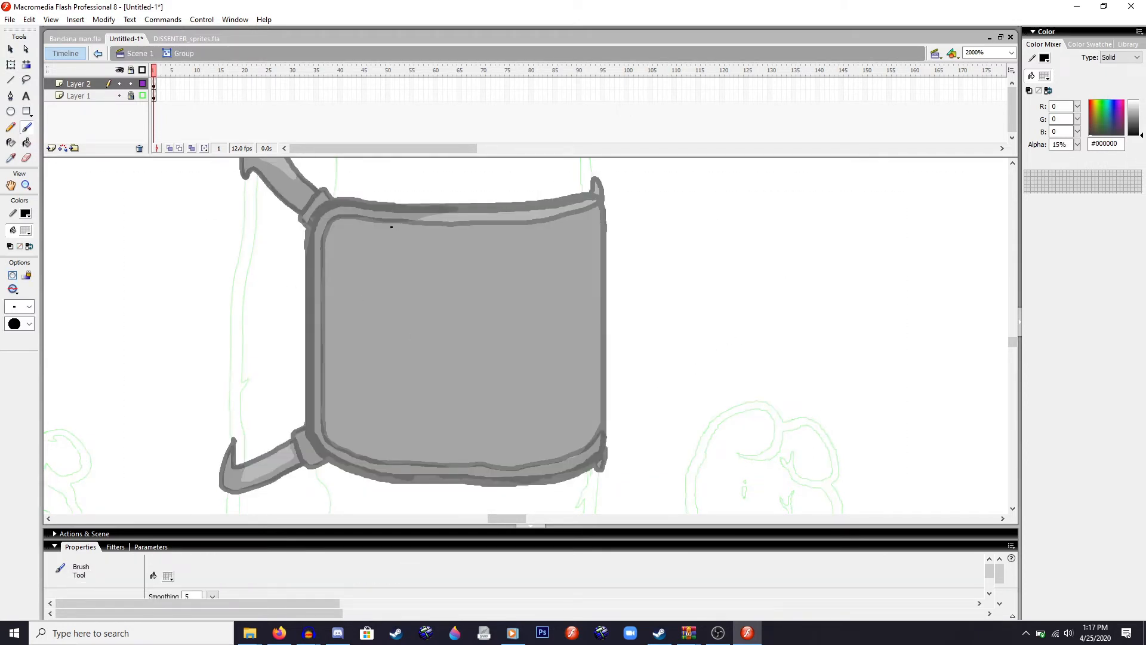
pyautogui.moveTo(391, 227)
pyautogui.mouseDown()
pyautogui.moveTo(338, 231)
pyautogui.moveTo(332, 278)
pyautogui.moveTo(338, 398)
pyautogui.moveTo(376, 446)
pyautogui.moveTo(535, 457)
pyautogui.moveTo(602, 418)
pyautogui.moveTo(604, 440)
pyautogui.mouseUp()
pyautogui.moveTo(388, 227)
pyautogui.mouseDown()
pyautogui.moveTo(493, 237)
pyautogui.moveTo(579, 222)
pyautogui.mouseUp()
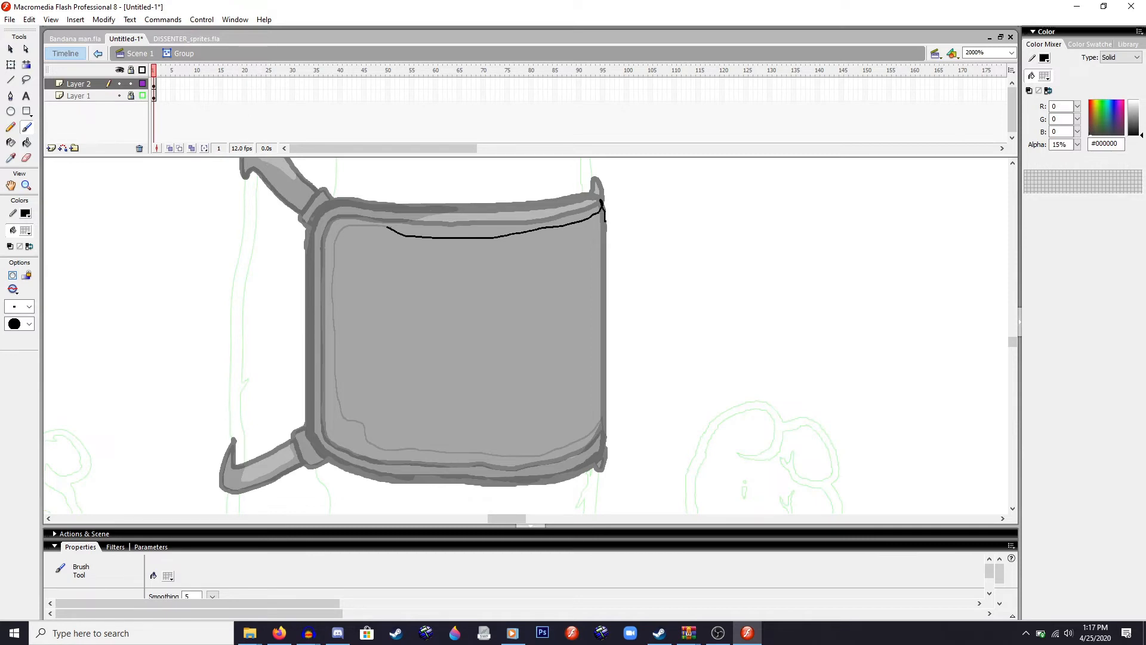
pyautogui.moveTo(606, 232); pyautogui.dragTo(602, 452)
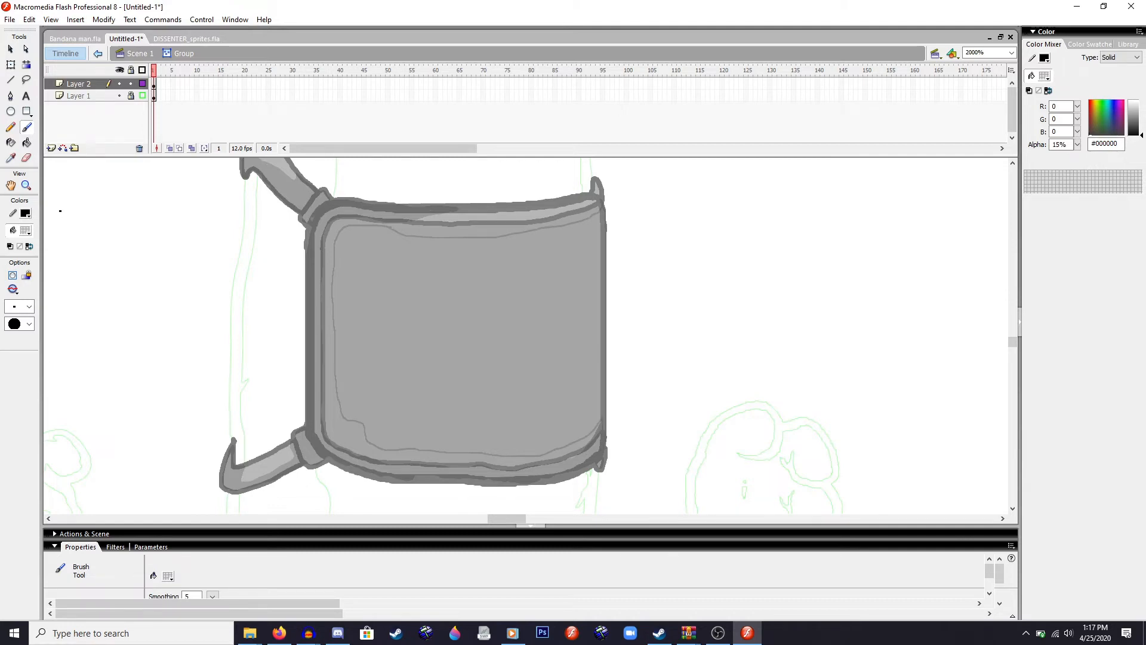
# - Close the gaps in the plate's shadow outline along its upper edge and lower-right corner, and fill the border with 15% black
pyautogui.click(26, 157)
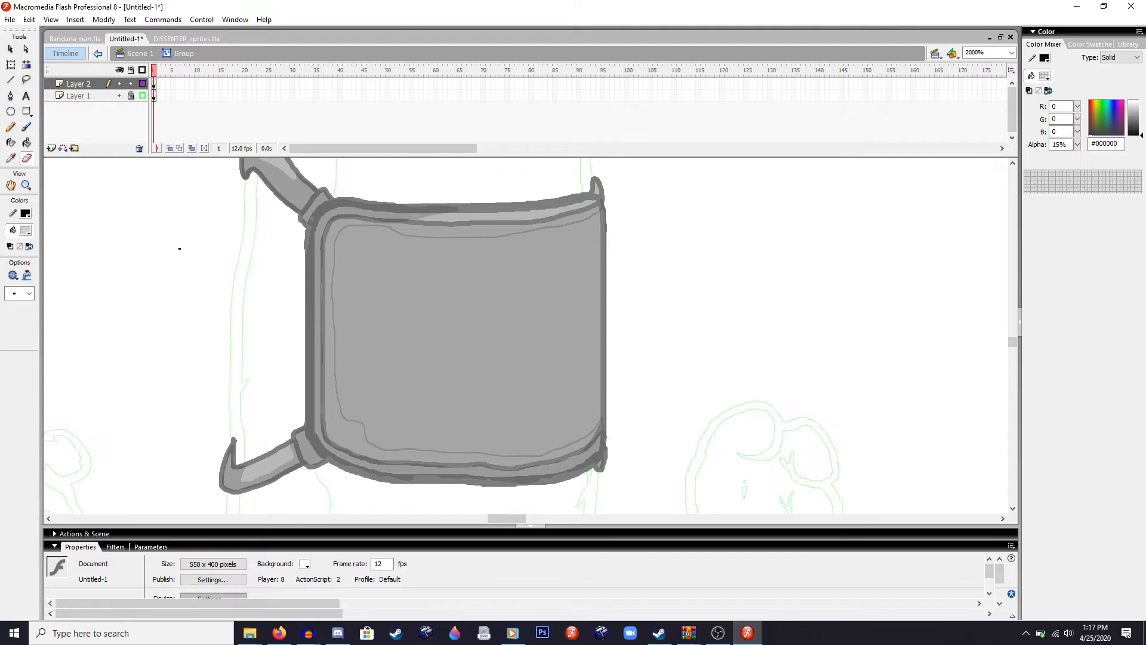
pyautogui.click(27, 142)
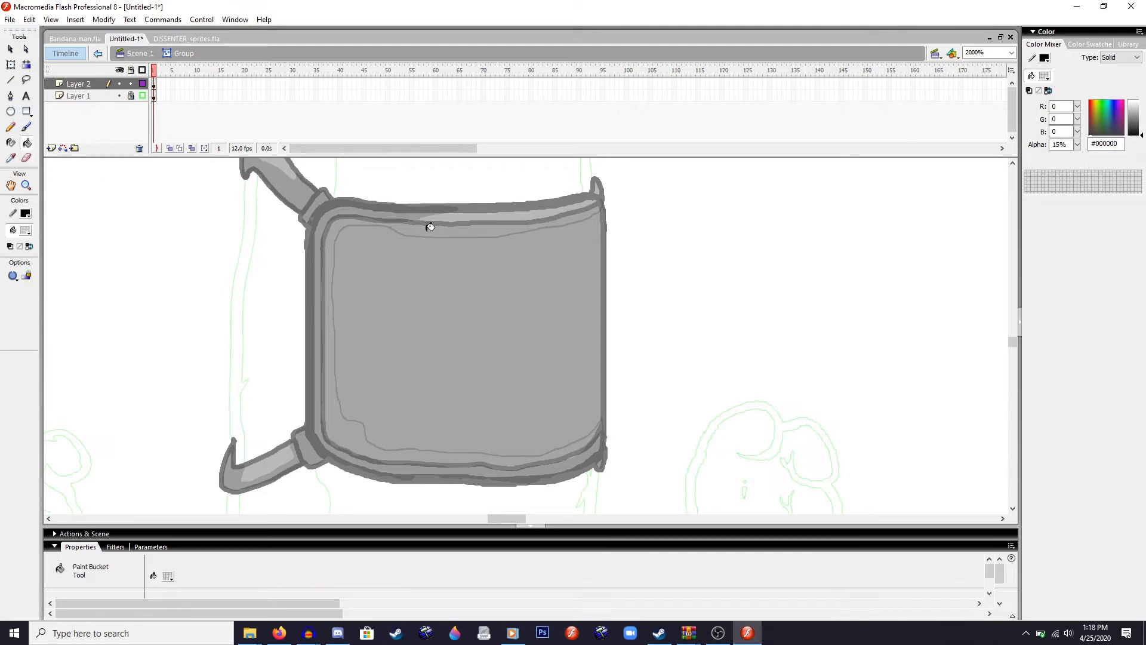
pyautogui.click(26, 129)
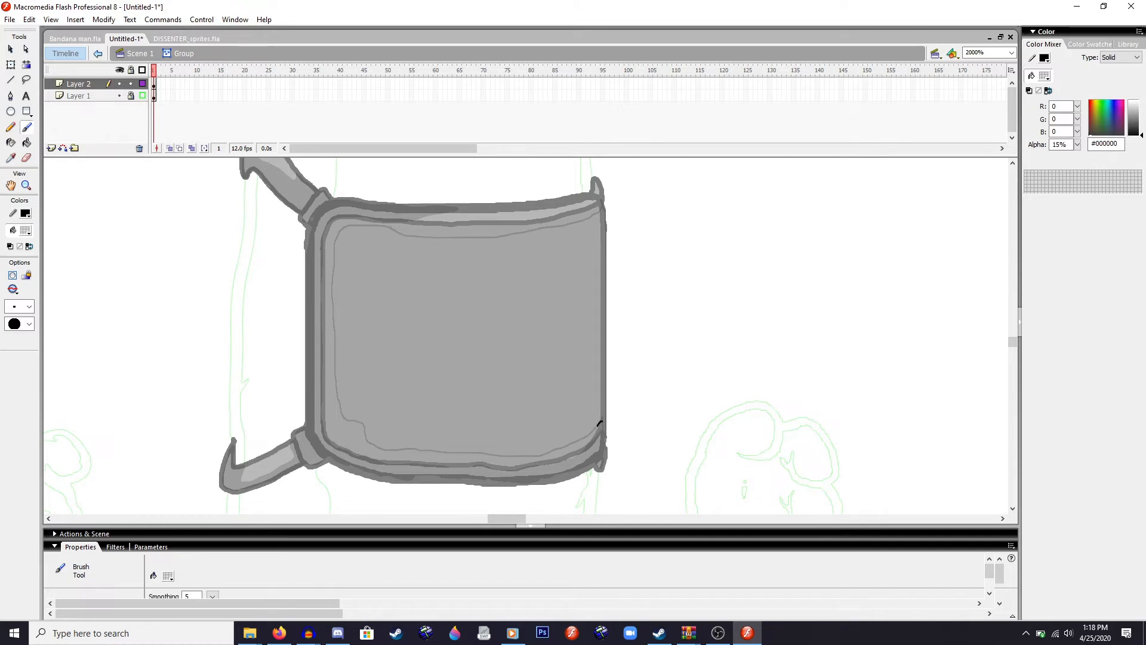
pyautogui.moveTo(598, 426); pyautogui.dragTo(604, 443)
pyautogui.click(27, 142)
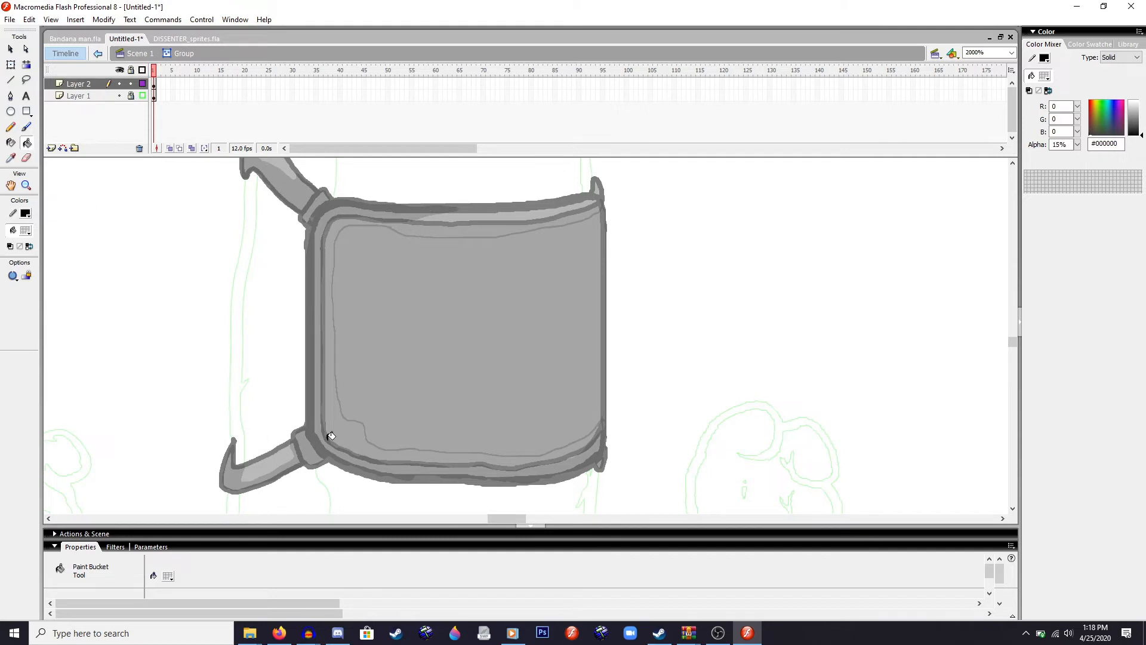
pyautogui.click(27, 127)
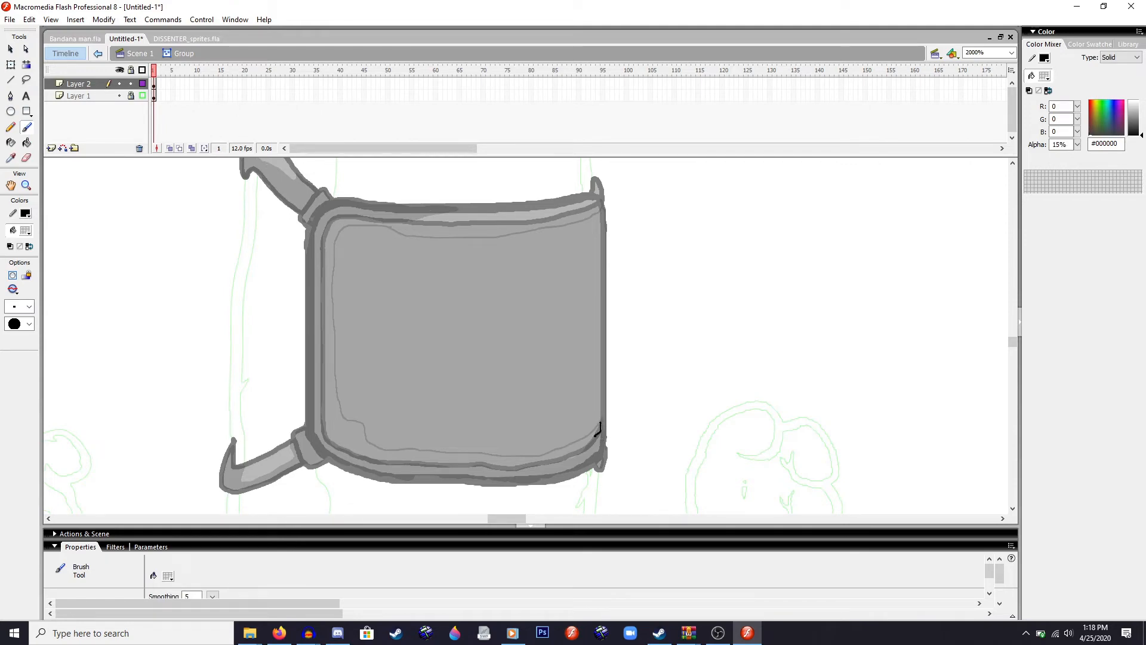
pyautogui.moveTo(601, 424); pyautogui.dragTo(581, 451)
pyautogui.moveTo(570, 214); pyautogui.dragTo(550, 219)
pyautogui.moveTo(496, 223); pyautogui.dragTo(452, 228)
pyautogui.moveTo(408, 222); pyautogui.dragTo(406, 223)
pyautogui.click(26, 142)
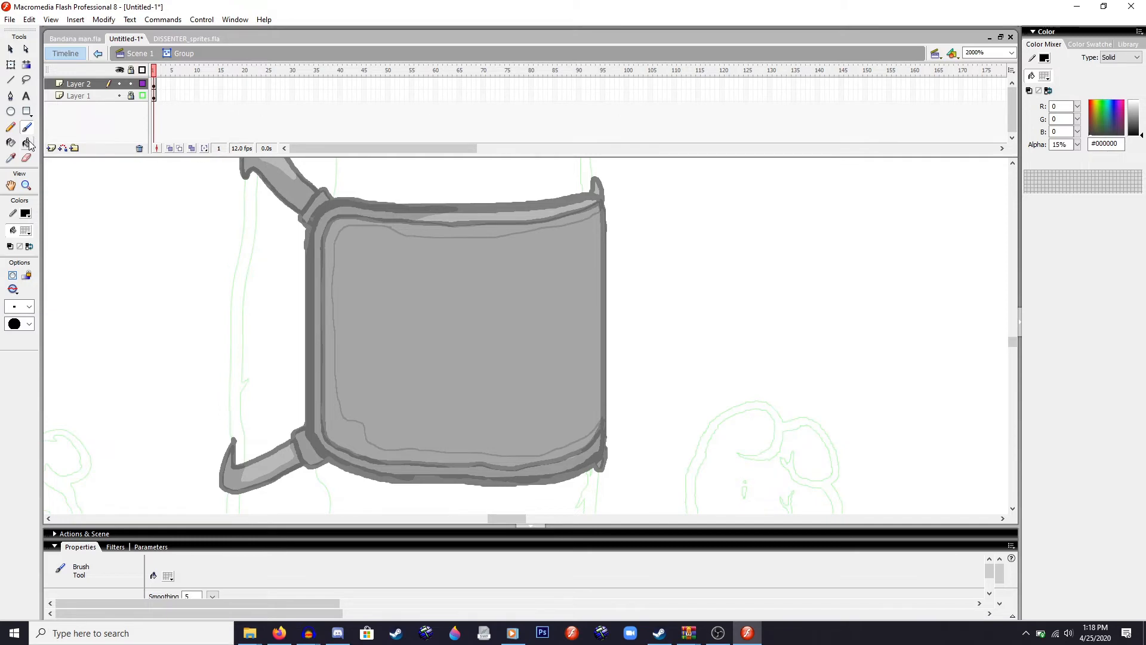
pyautogui.click(435, 230)
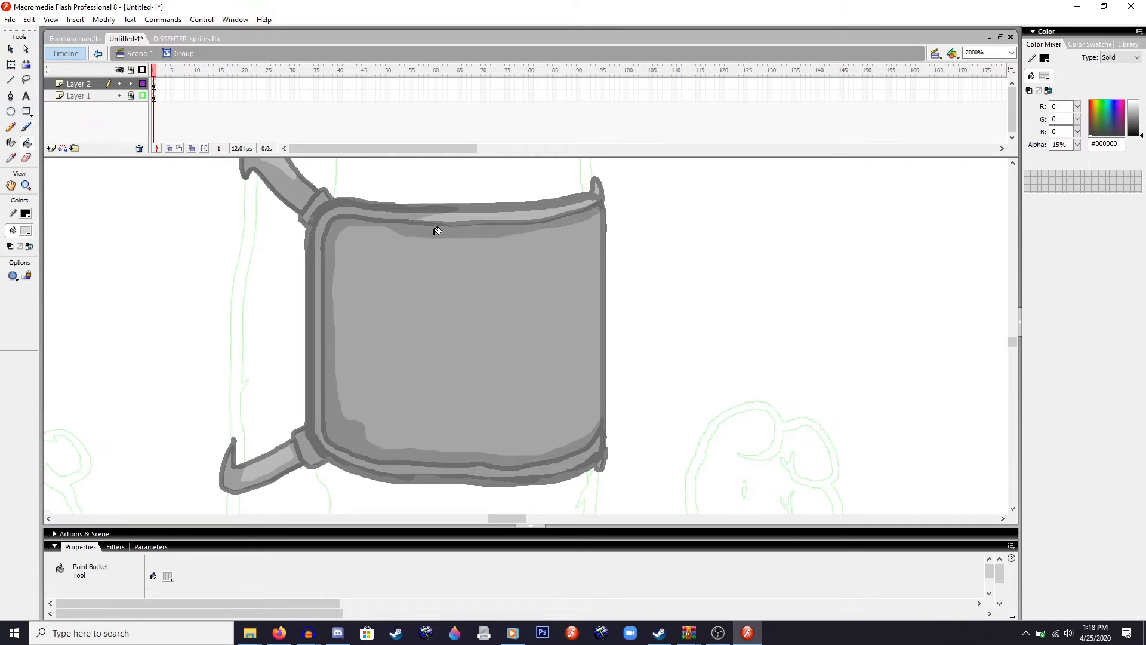
# - Return to the main scene and deselect the artwork to check the plate's edge shading
pyautogui.click(98, 53)
pyautogui.click(10, 65)
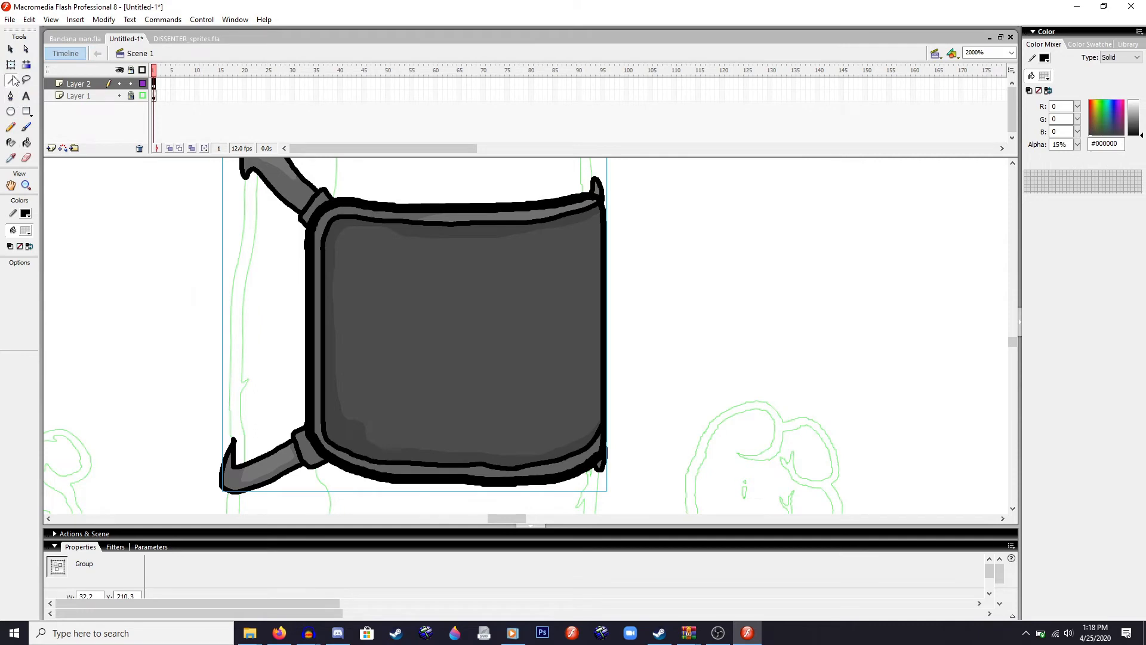
pyautogui.click(235, 183)
pyautogui.click(553, 371)
pyautogui.click(703, 345)
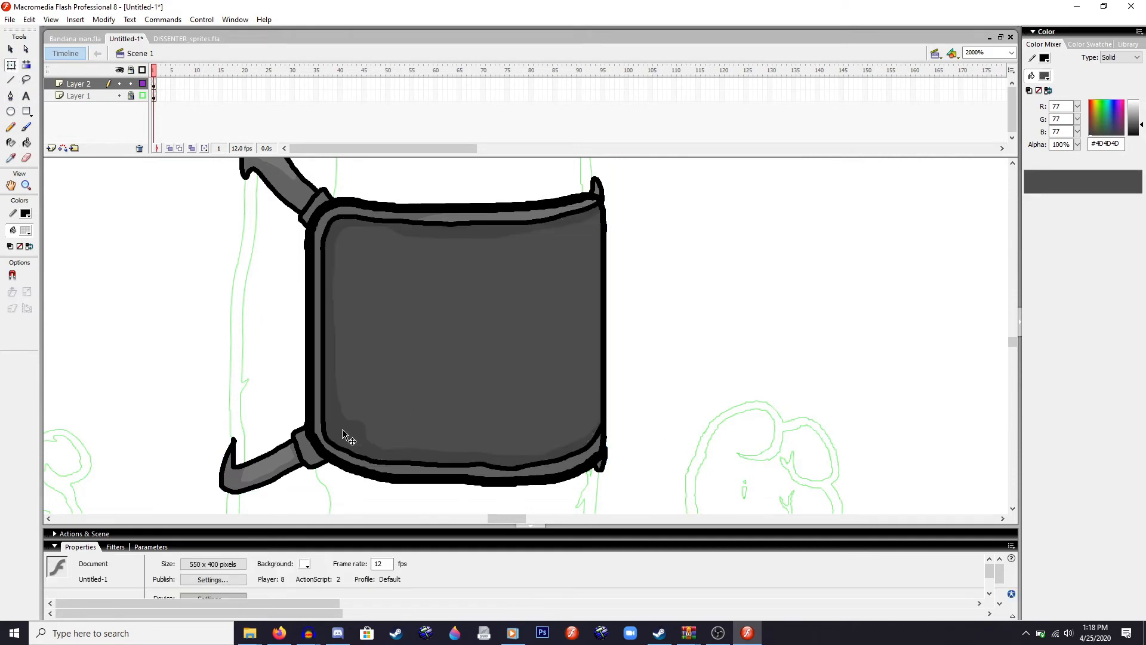
pyautogui.click(342, 429)
pyautogui.doubleClick(342, 429)
pyautogui.click(27, 127)
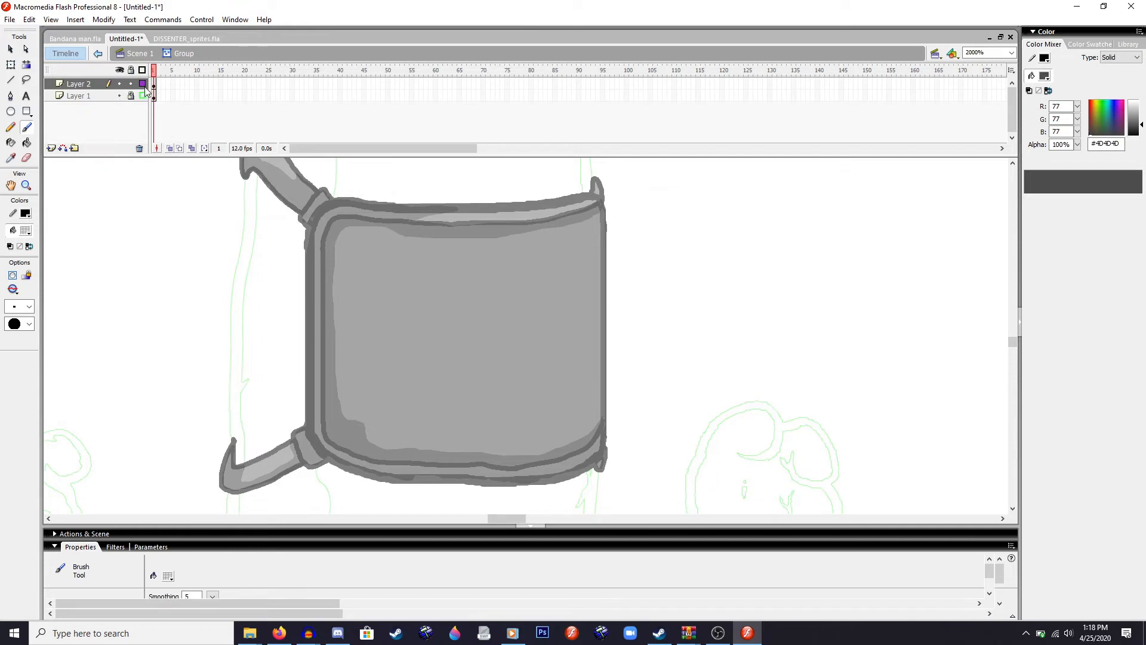
pyautogui.click(98, 53)
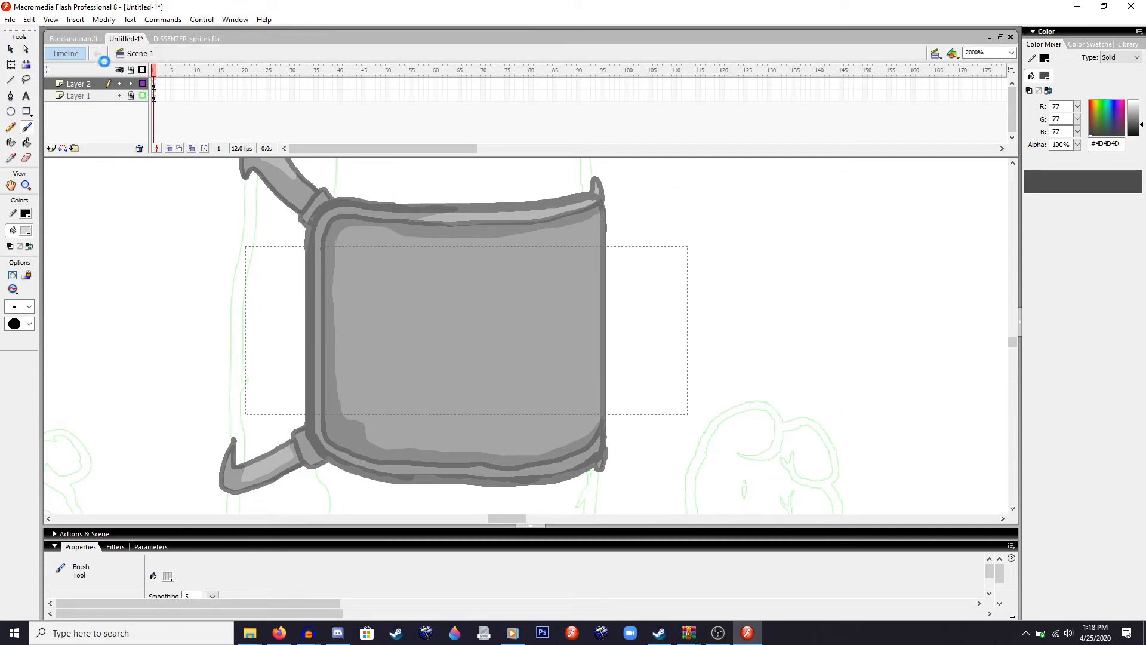
# - Reopen the shading group and extend the plate's shadow at its lower-left and upper-left corners with filled brush shapes
pyautogui.click(10, 64)
pyautogui.doubleClick(355, 429)
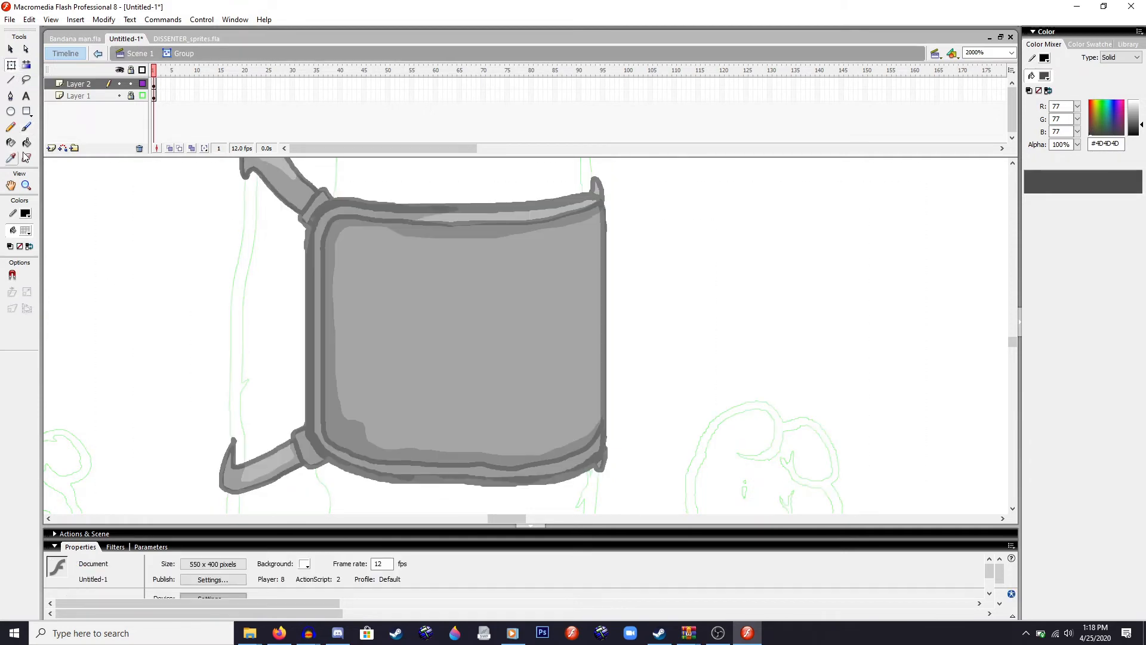
pyautogui.press('b')
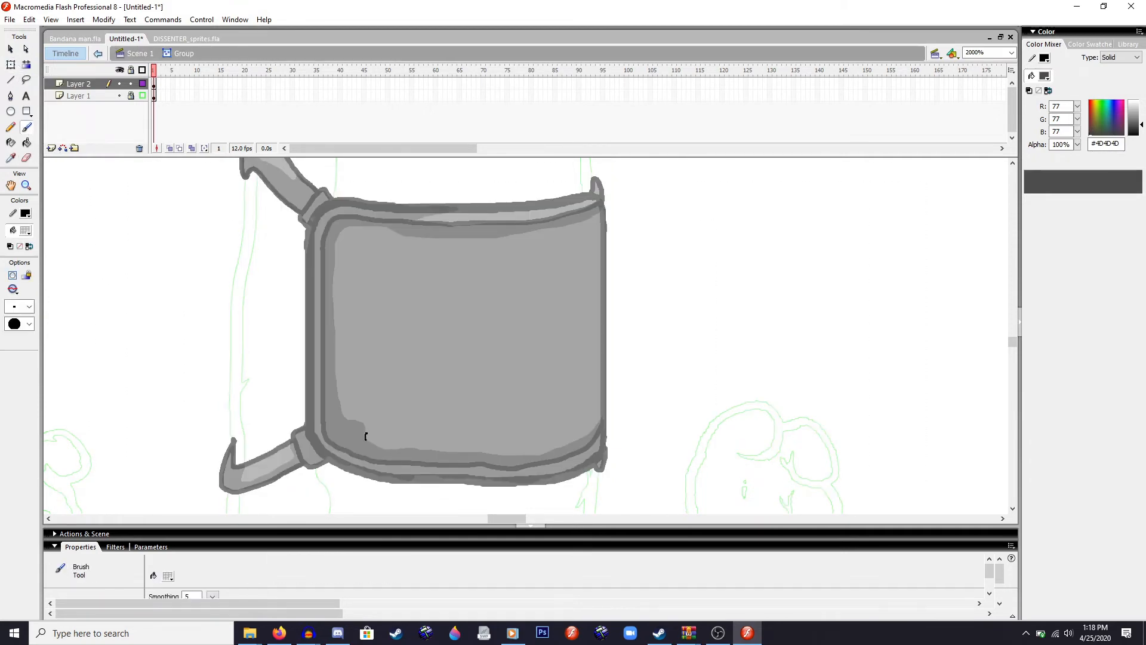
pyautogui.moveTo(366, 416); pyautogui.dragTo(339, 403)
pyautogui.moveTo(333, 257)
pyautogui.mouseDown()
pyautogui.moveTo(334, 247)
pyautogui.moveTo(412, 237)
pyautogui.mouseUp()
pyautogui.click(24, 157)
pyautogui.click(27, 142)
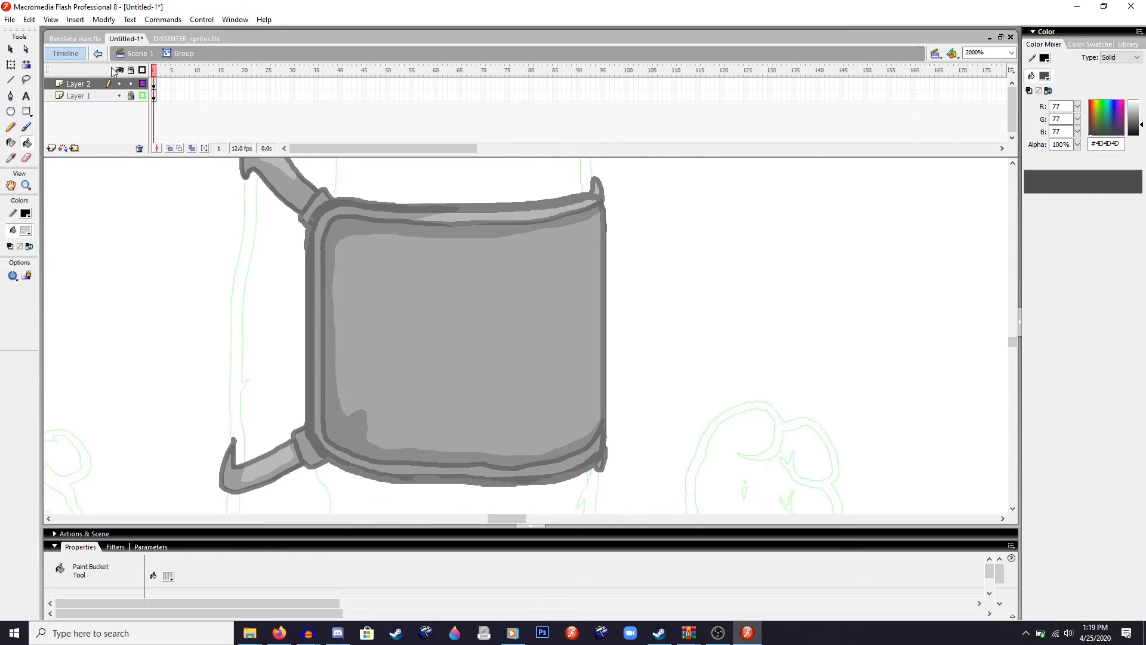
# - Leave the shading group and deselect everything to inspect the enlarged corner shadows on the plate
pyautogui.click(98, 54)
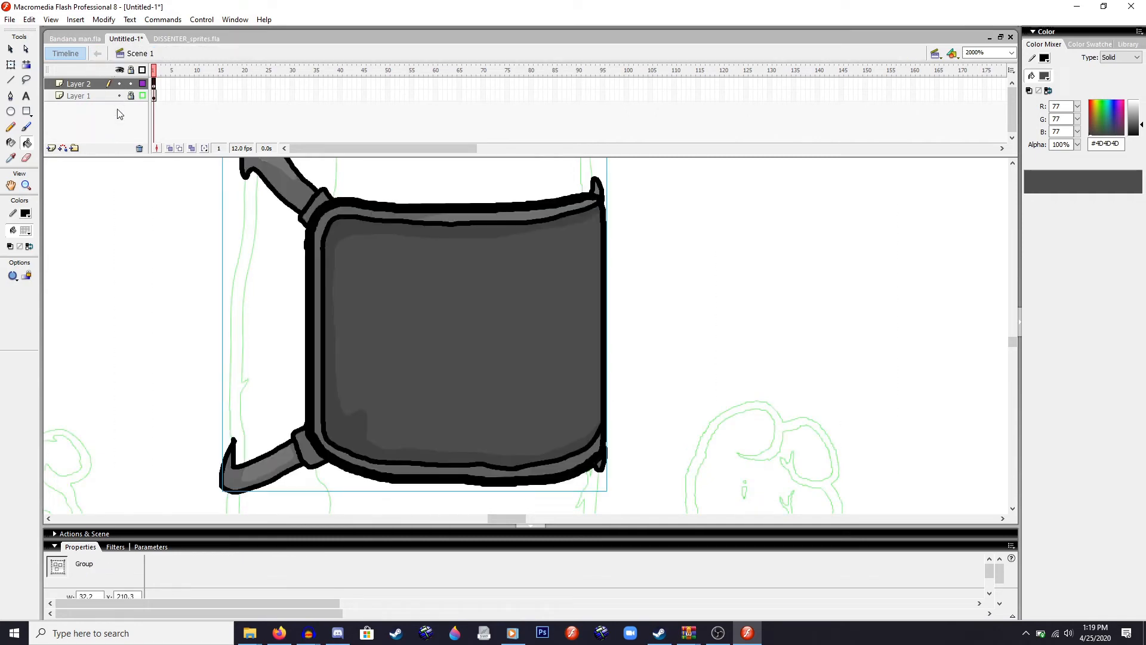
pyautogui.click(13, 64)
pyautogui.click(410, 315)
pyautogui.click(263, 335)
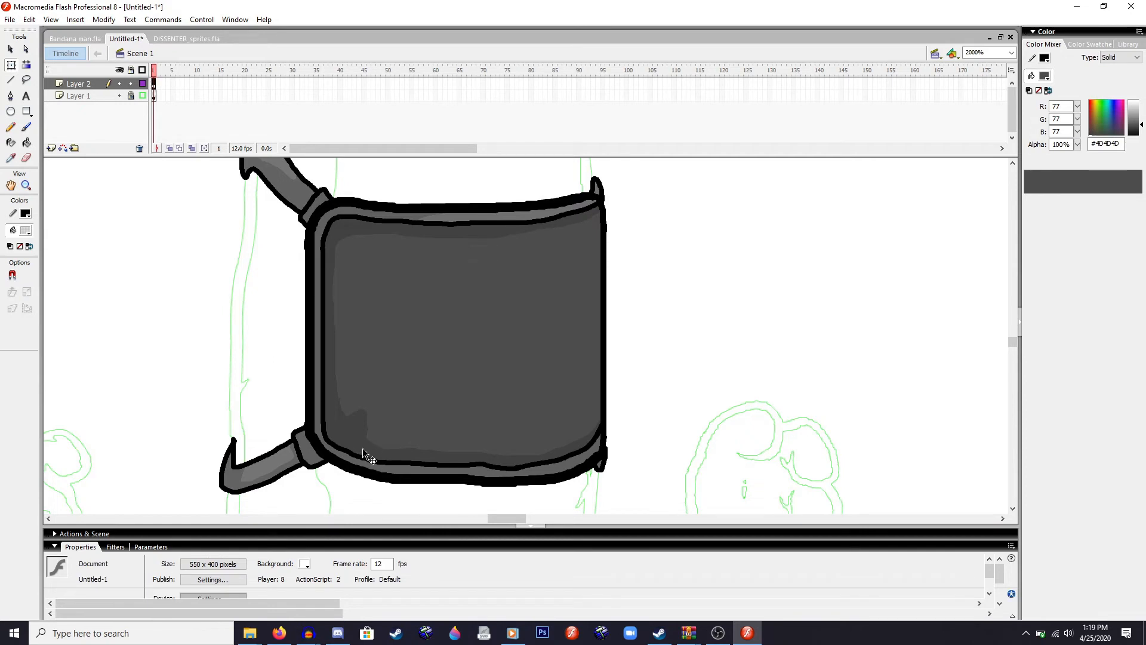
# - Reopen the shading group, cut off and delete the bulge on the plate's lower-left corner shadow, and return to the main scene
pyautogui.doubleClick(363, 447)
pyautogui.click(28, 231)
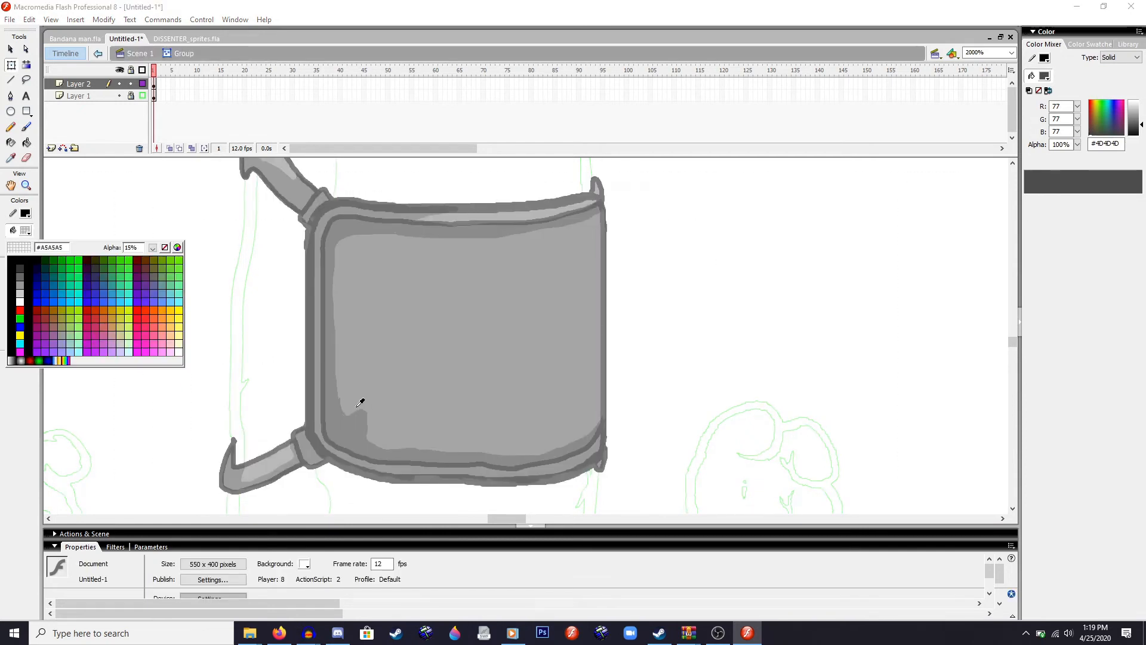
pyautogui.click(135, 246)
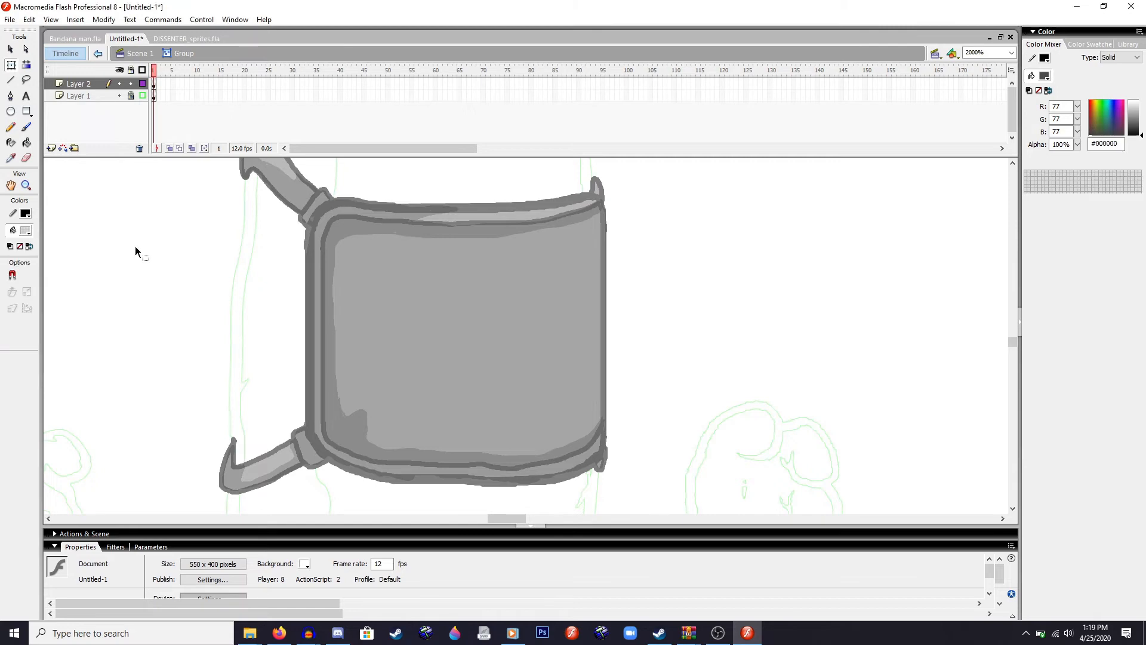
pyautogui.click(31, 162)
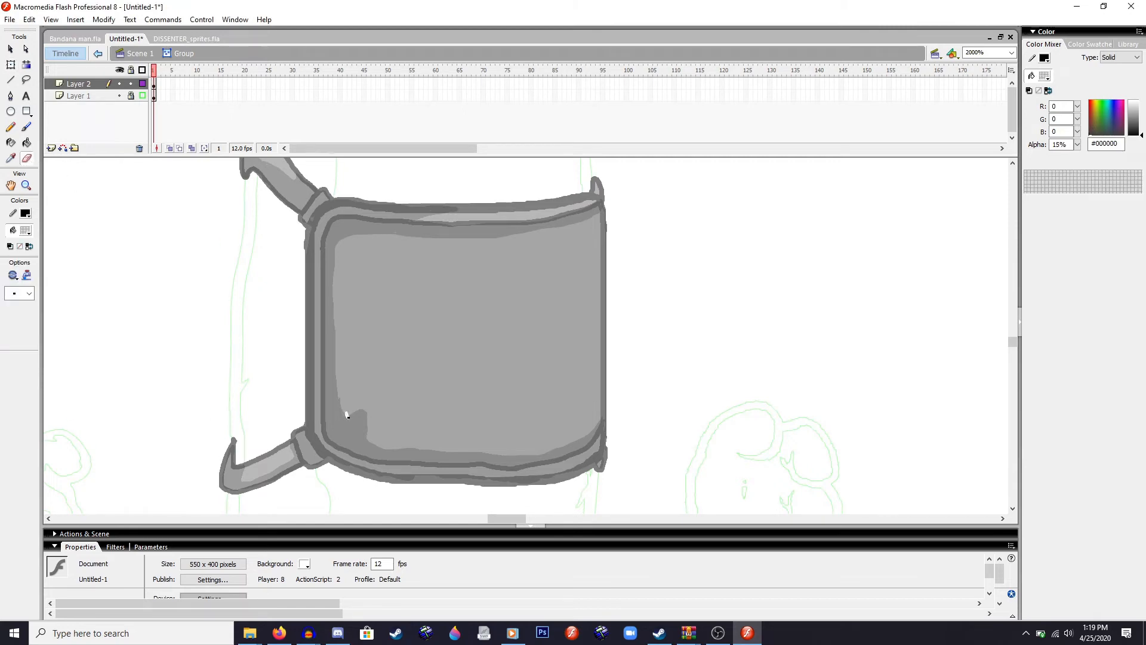
pyautogui.moveTo(357, 418); pyautogui.dragTo(372, 442)
pyautogui.click(11, 65)
pyautogui.click(361, 418)
pyautogui.press('Delete')
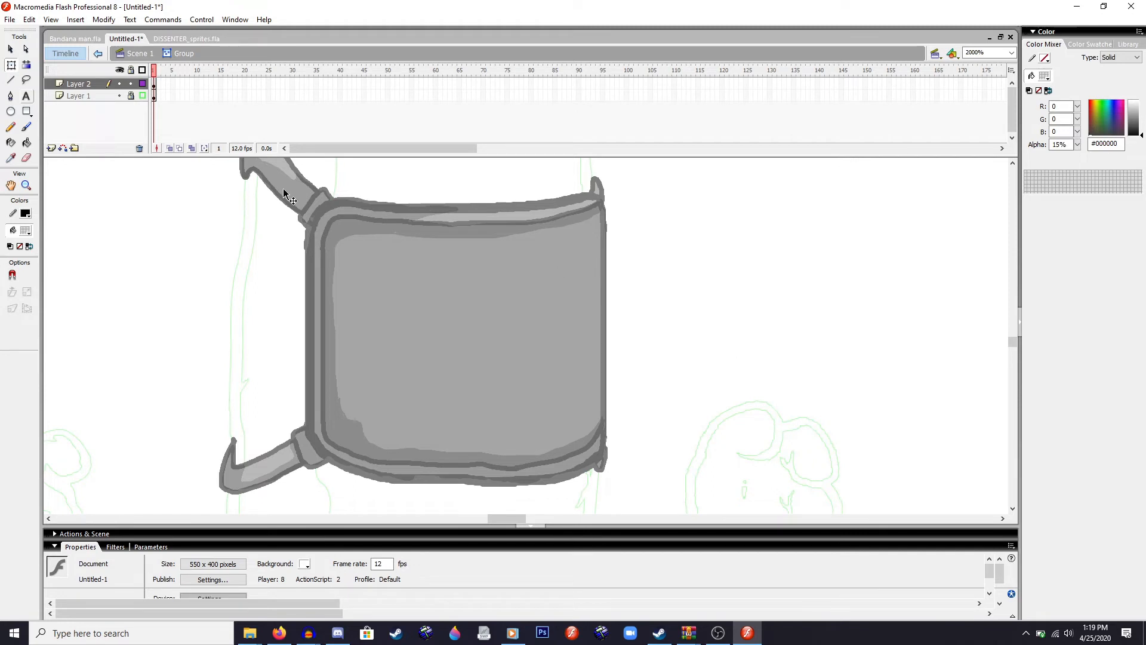
pyautogui.click(26, 127)
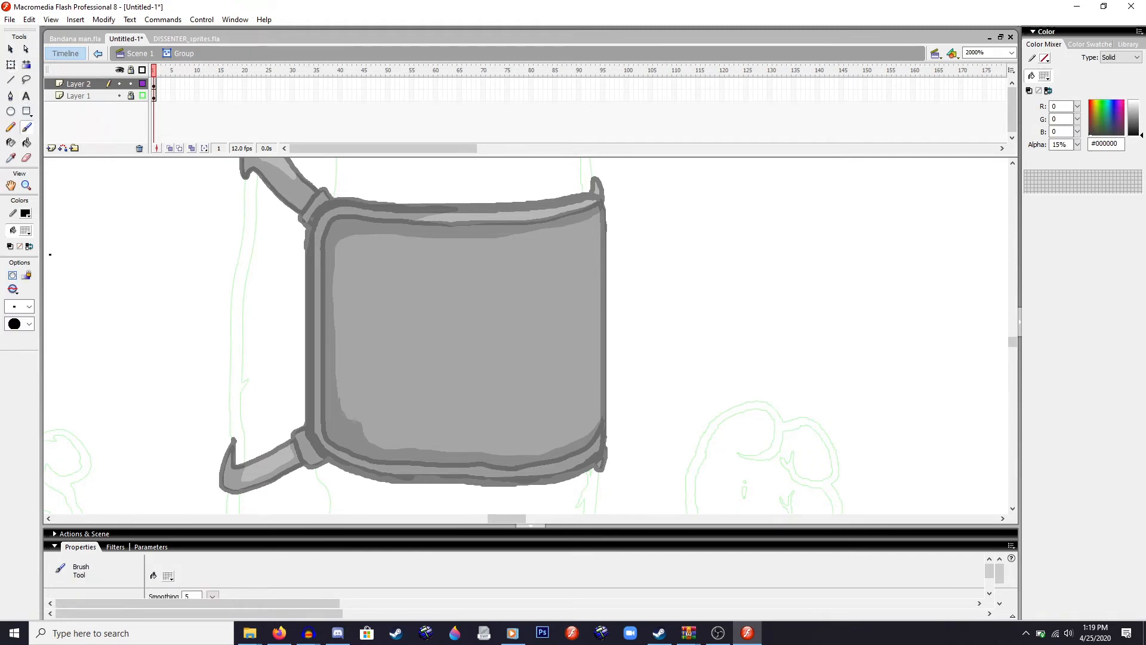
pyautogui.click(97, 53)
pyautogui.click(25, 230)
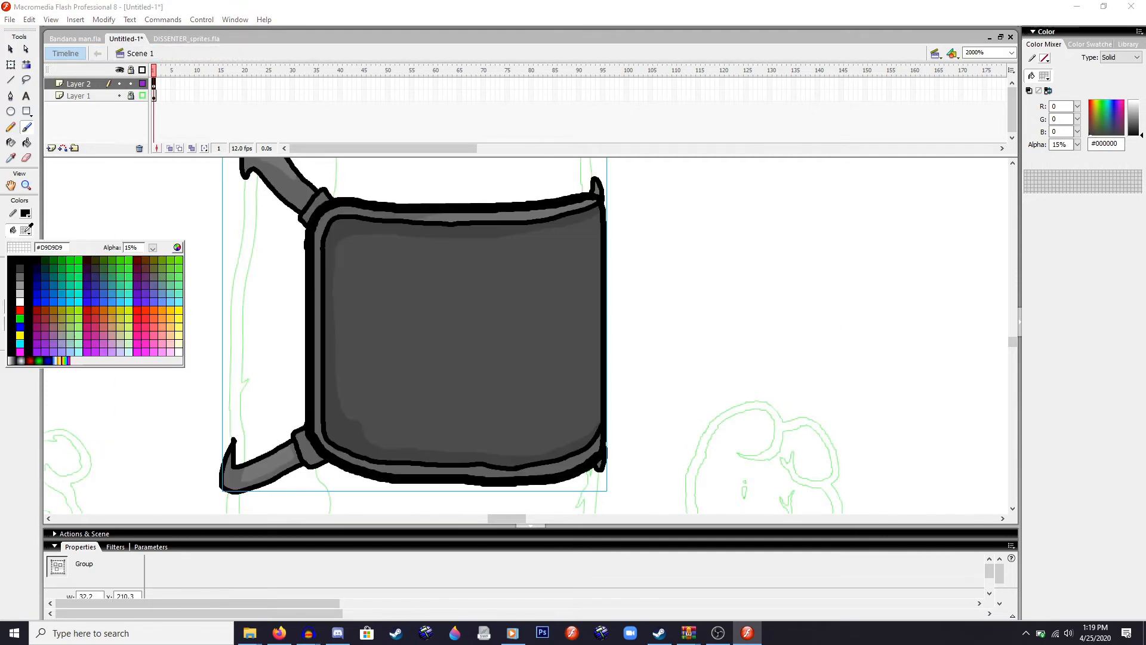
pyautogui.click(416, 307)
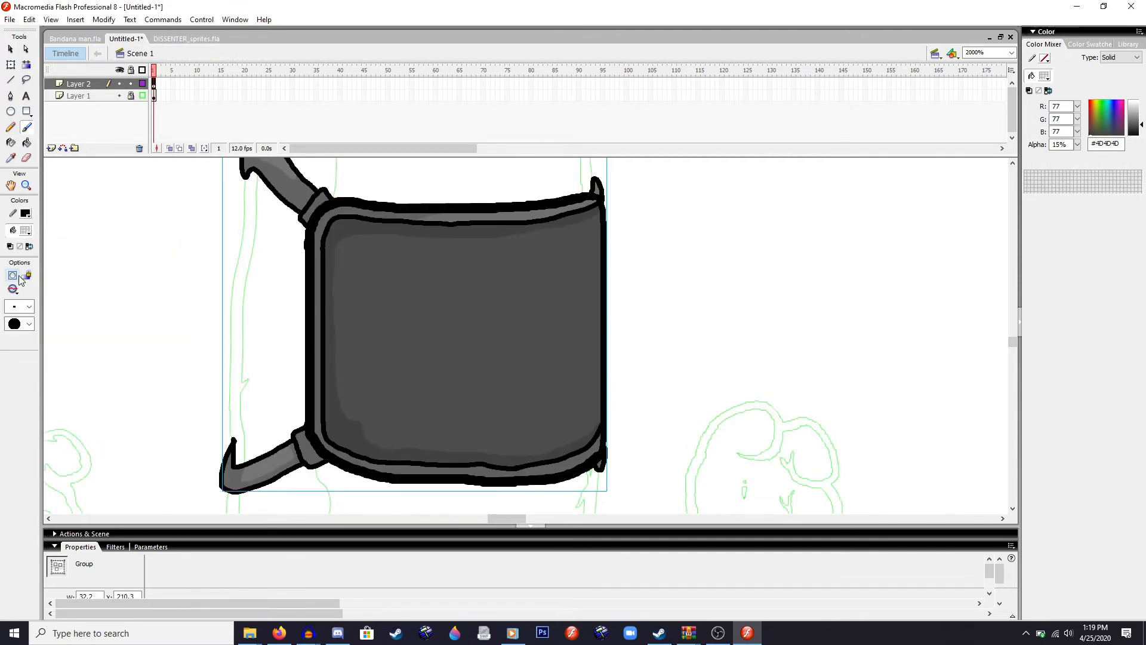
pyautogui.click(26, 231)
pyautogui.click(139, 250)
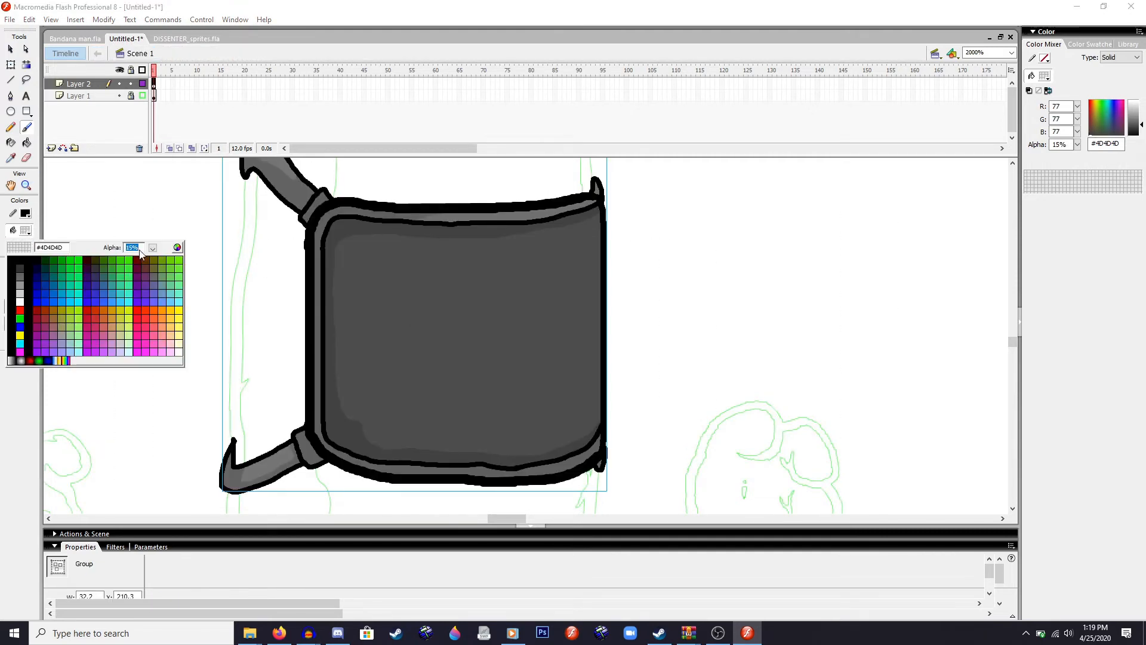
pyautogui.write('100')
pyautogui.press('Return')
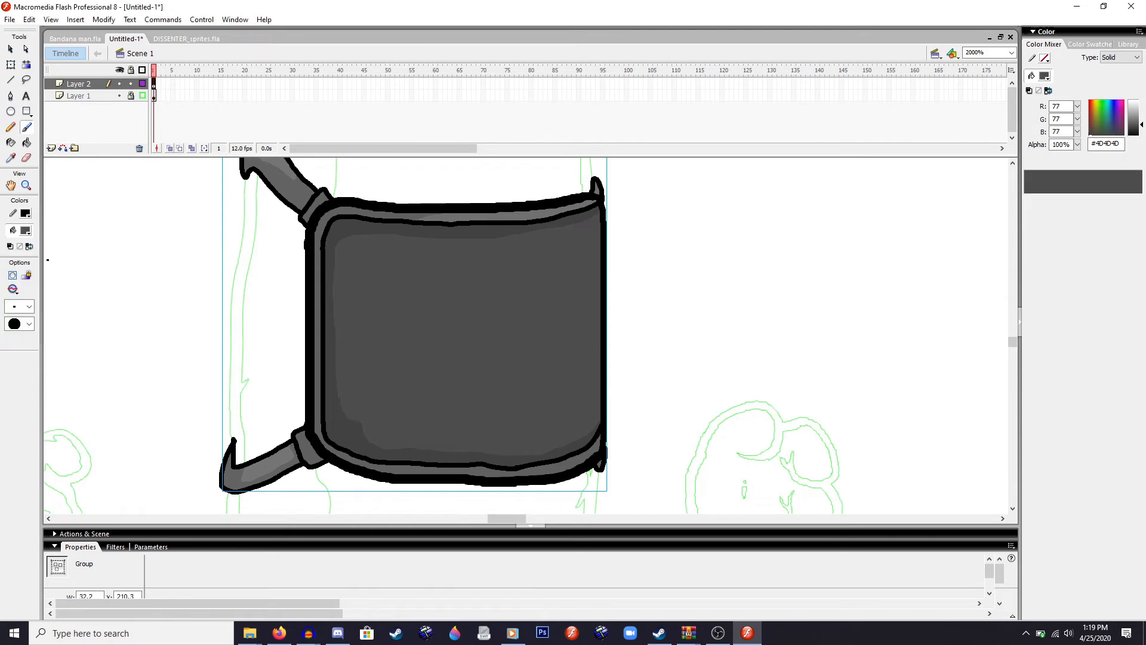
pyautogui.click(26, 230)
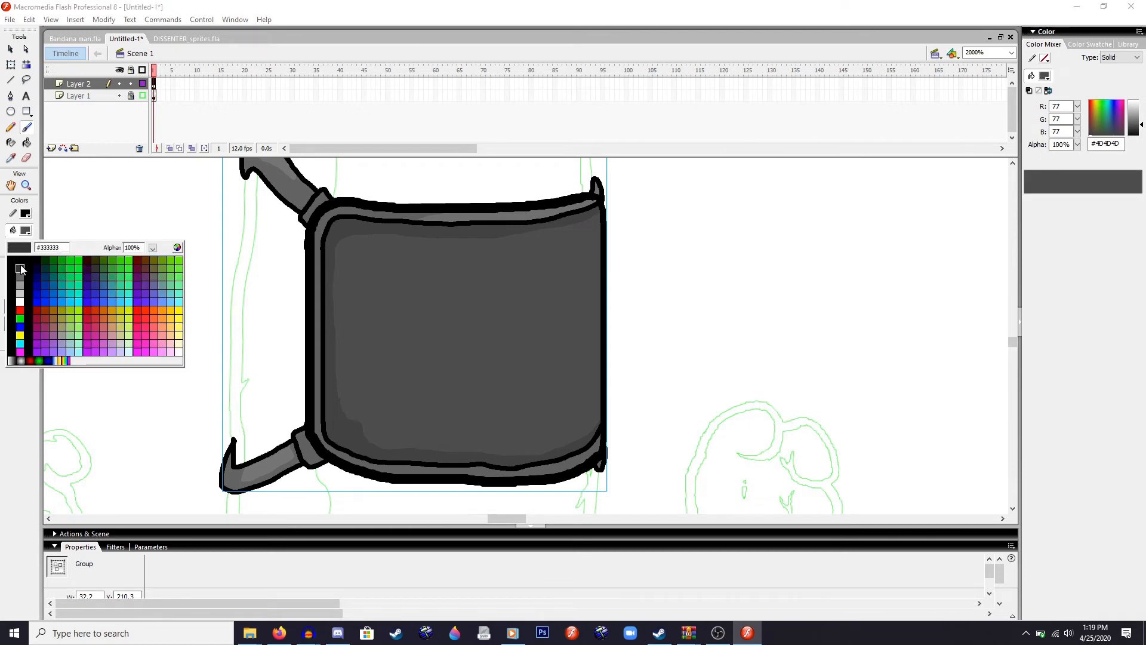
pyautogui.click(20, 268)
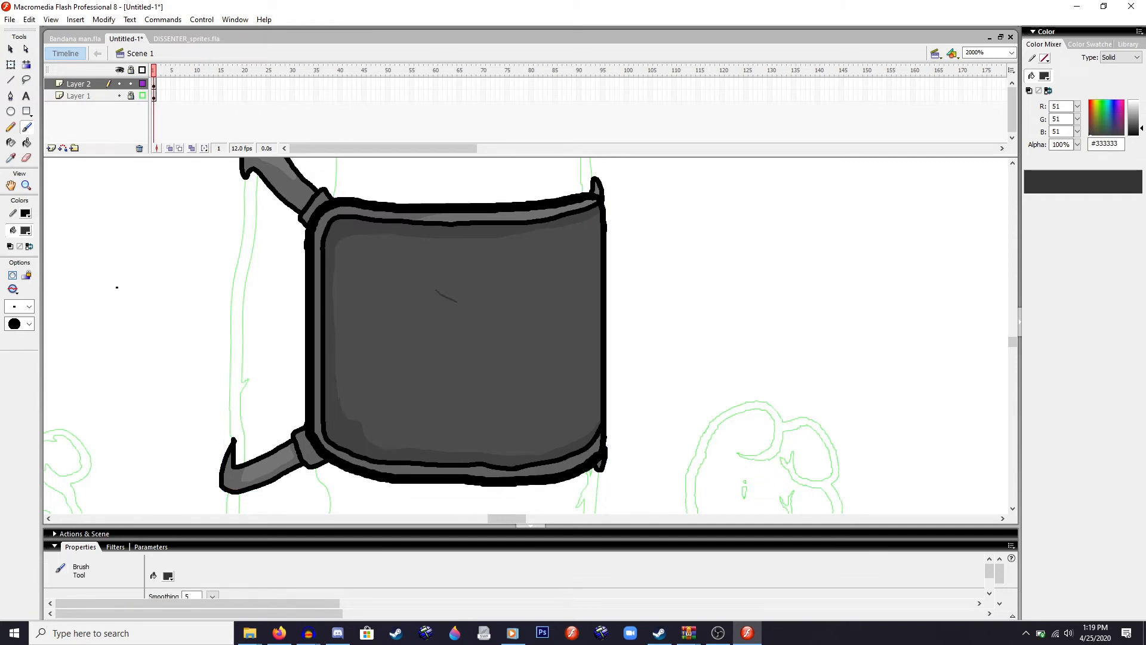
# - Set the brush fill to black and outline a thin diagonal scratch across the middle of the plate
pyautogui.click(26, 232)
pyautogui.click(27, 261)
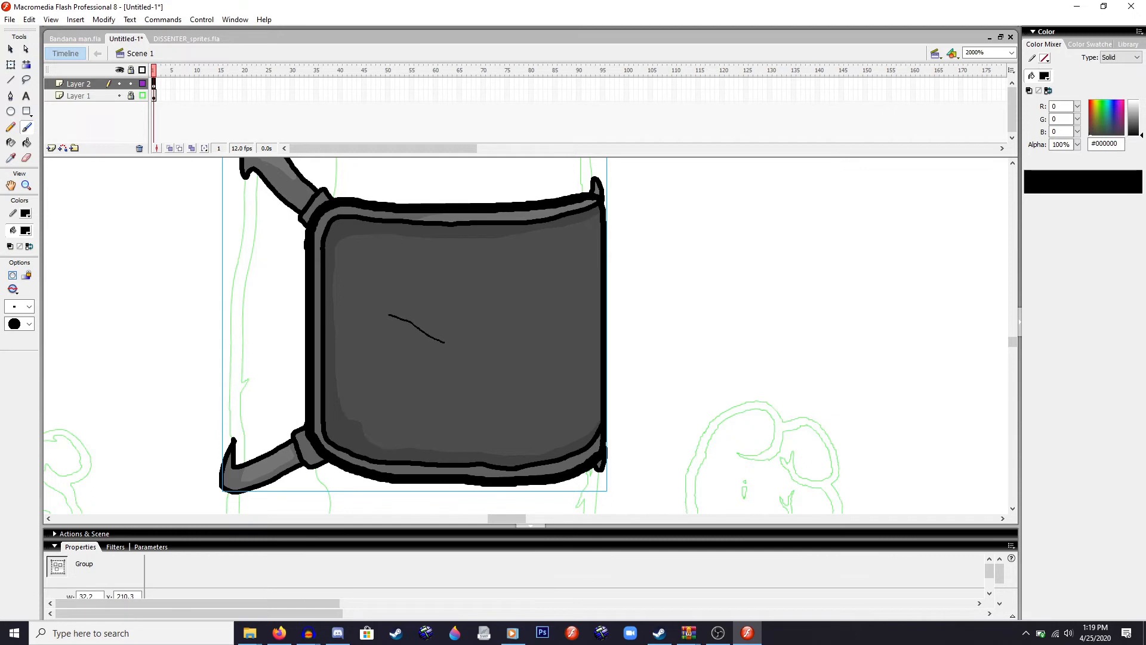
pyautogui.moveTo(444, 342); pyautogui.dragTo(524, 369)
pyautogui.hotkey('ctrl', 'z')
pyautogui.moveTo(383, 301); pyautogui.dragTo(508, 384)
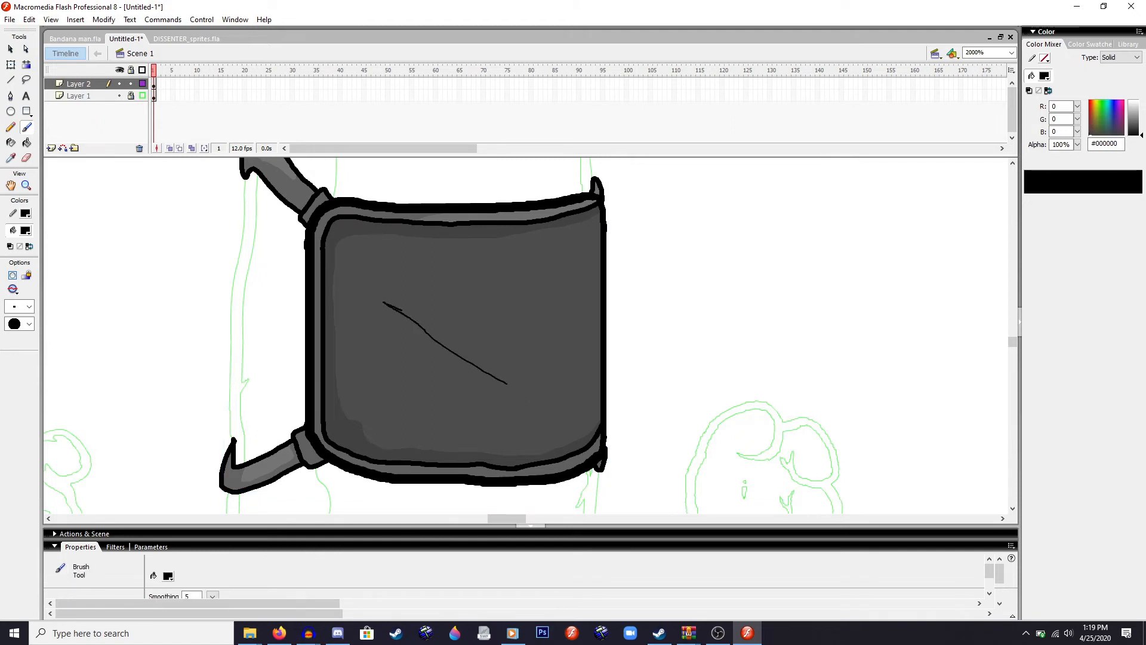
pyautogui.moveTo(417, 319); pyautogui.dragTo(455, 349)
pyautogui.moveTo(408, 313); pyautogui.dragTo(470, 360)
# - Mix a darker grey, #1E1E1E, from the plate's colour and fill the inside of the scratch with it
pyautogui.click(26, 231)
pyautogui.click(312, 280)
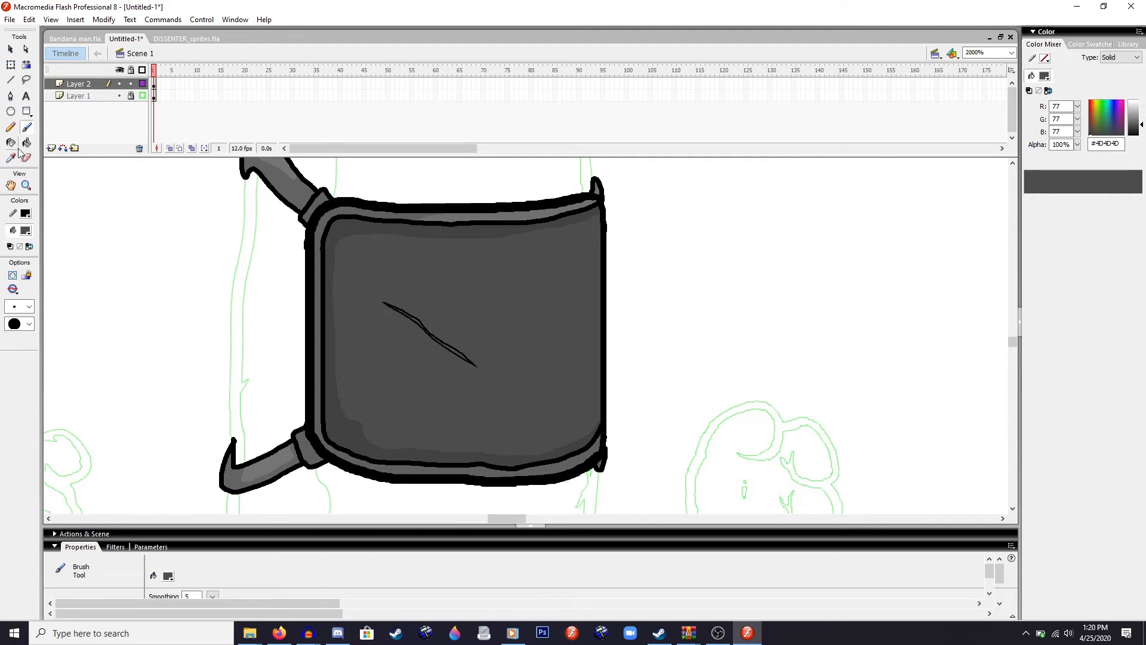
pyautogui.click(27, 142)
pyautogui.click(25, 230)
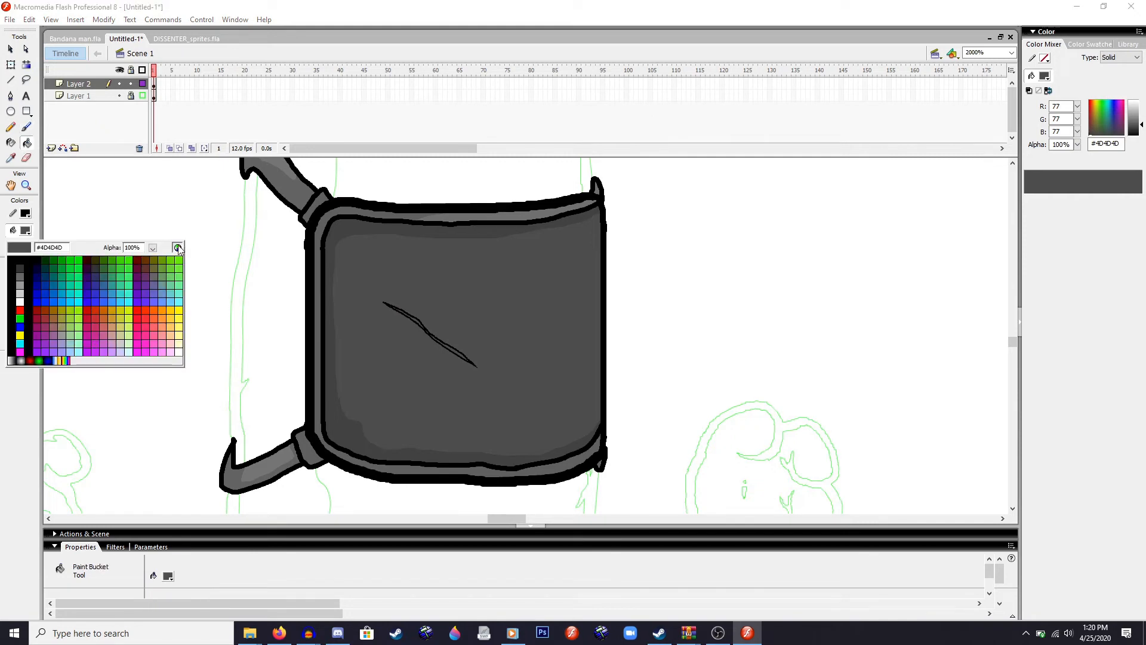
pyautogui.click(178, 247)
pyautogui.moveTo(702, 314); pyautogui.dragTo(705, 336)
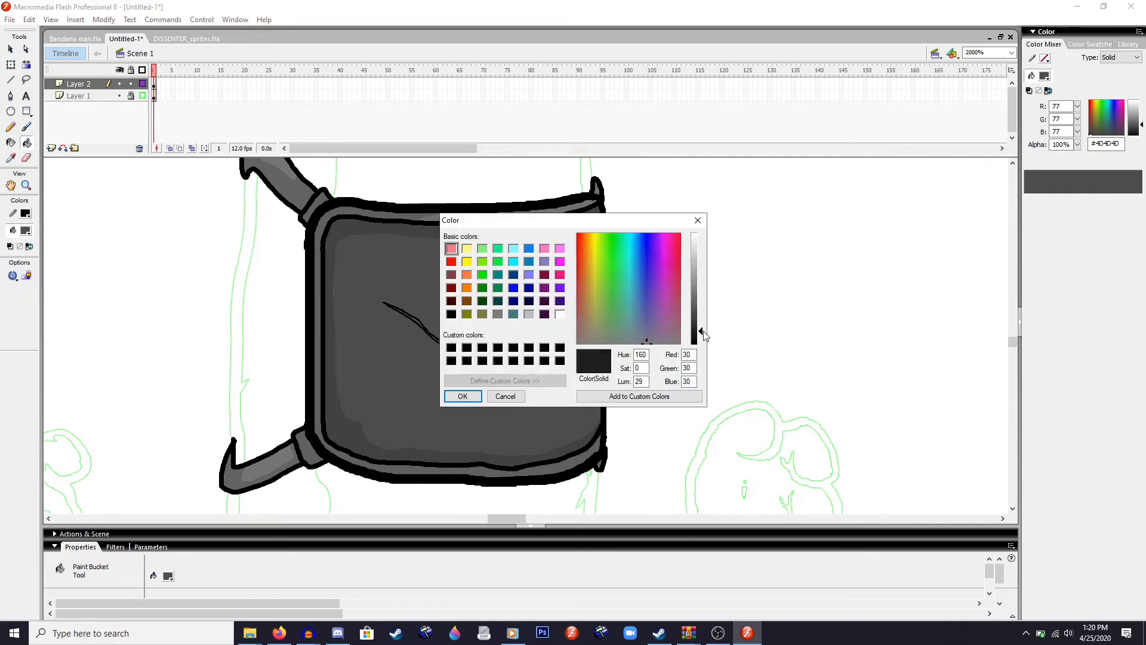
pyautogui.click(463, 396)
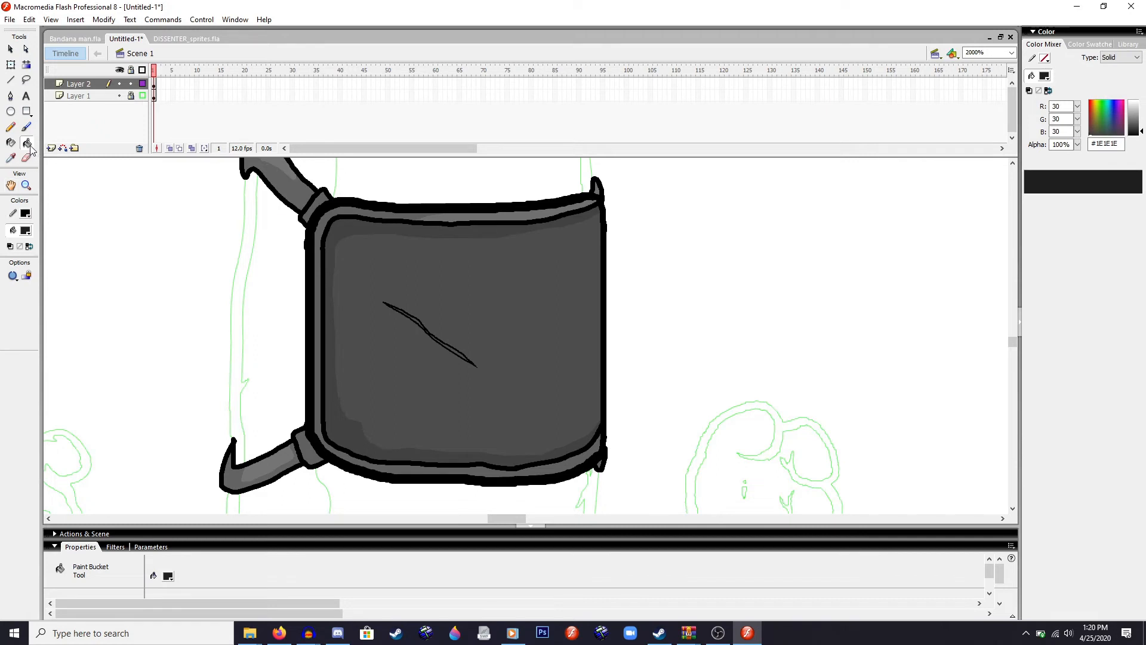
pyautogui.click(402, 309)
pyautogui.hotkey('ctrl', 'z')
pyautogui.click(401, 311)
pyautogui.hotkey('ctrl', 'z')
pyautogui.click(26, 127)
pyautogui.click(29, 306)
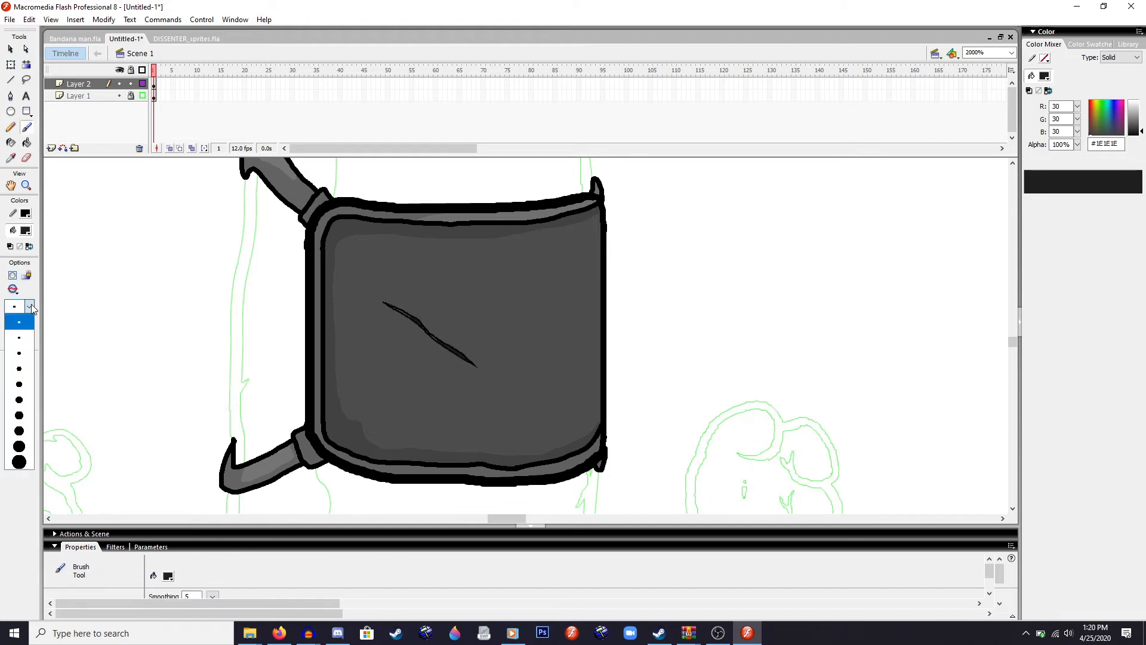
pyautogui.click(20, 317)
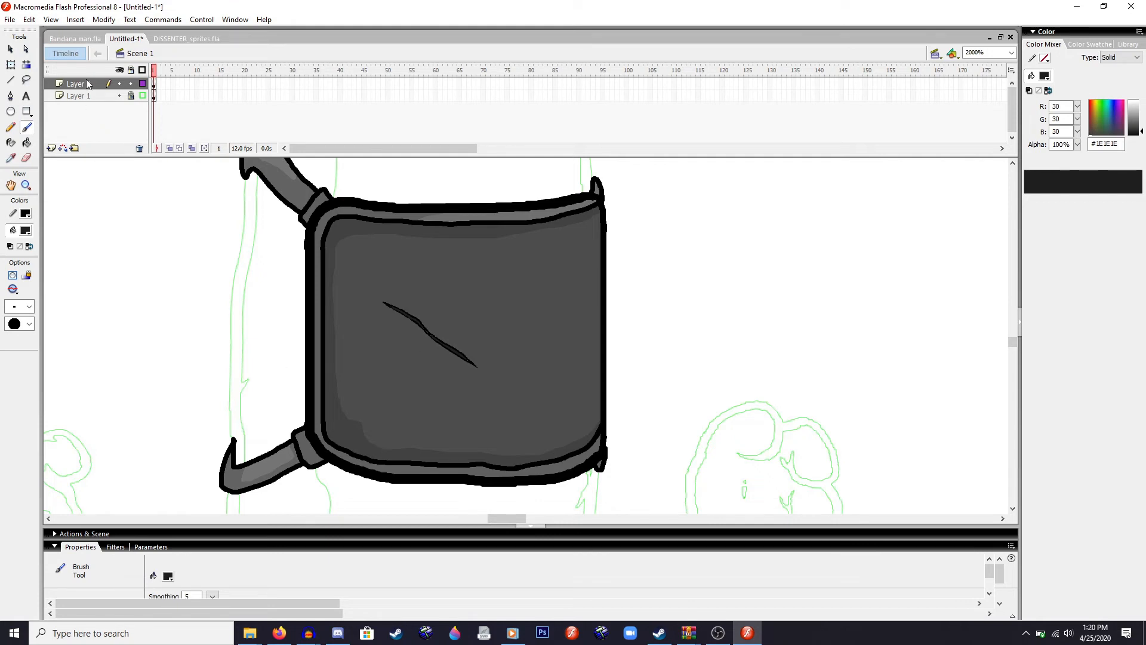
# - Reopen the shading group and set the brush fill to black at 15% alpha
pyautogui.click(26, 80)
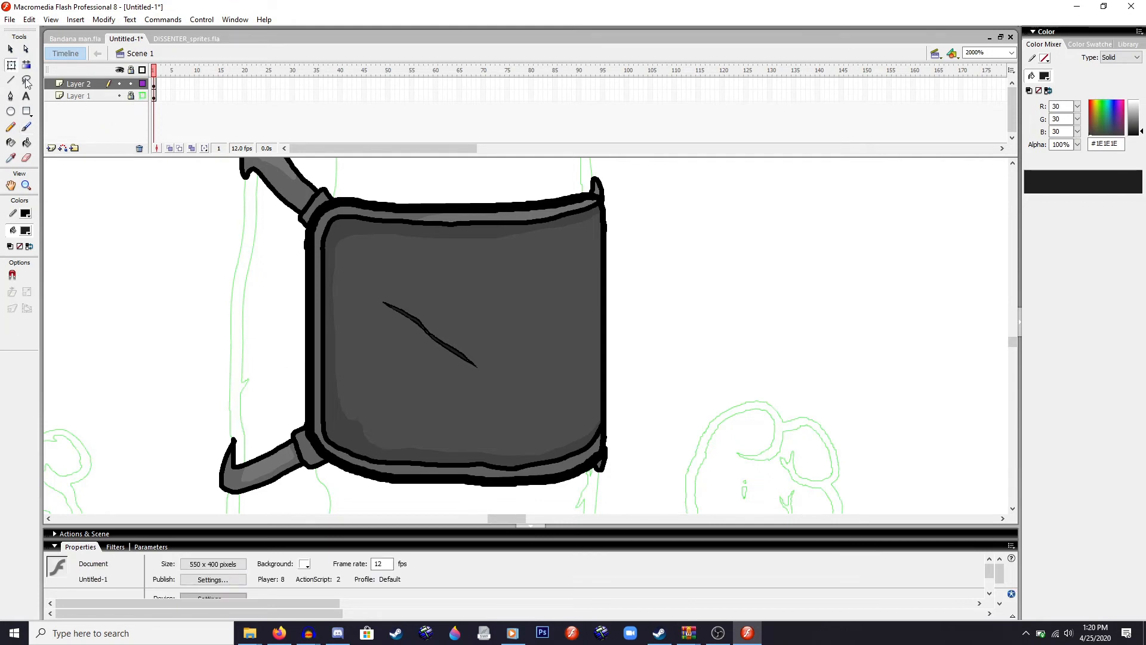
pyautogui.doubleClick(327, 305)
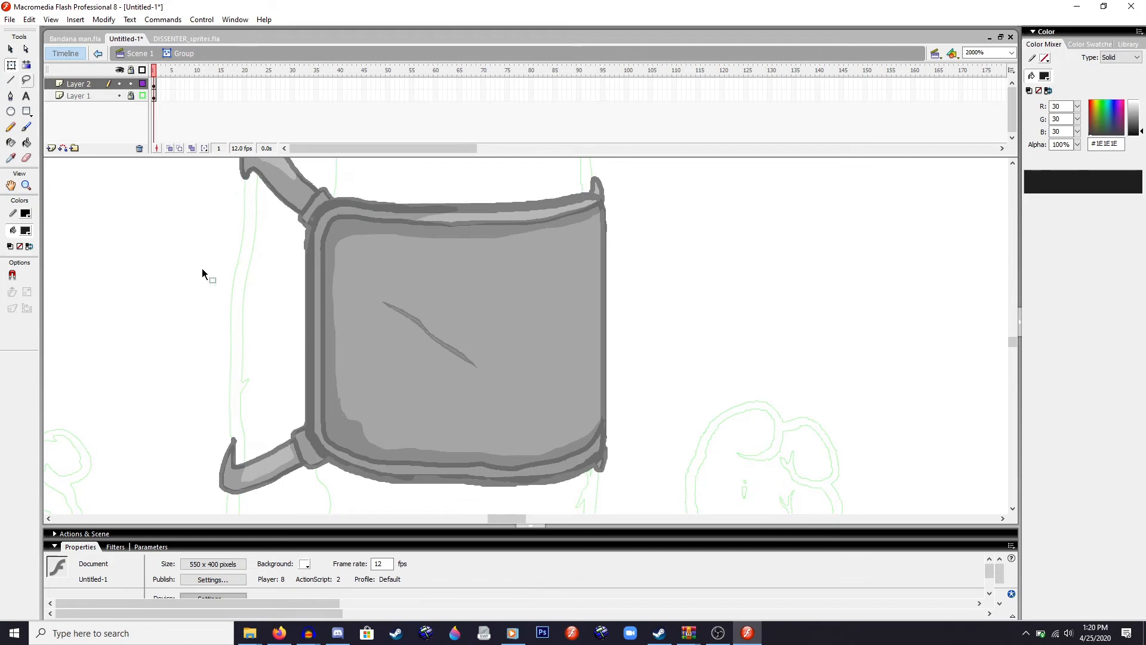
pyautogui.click(27, 127)
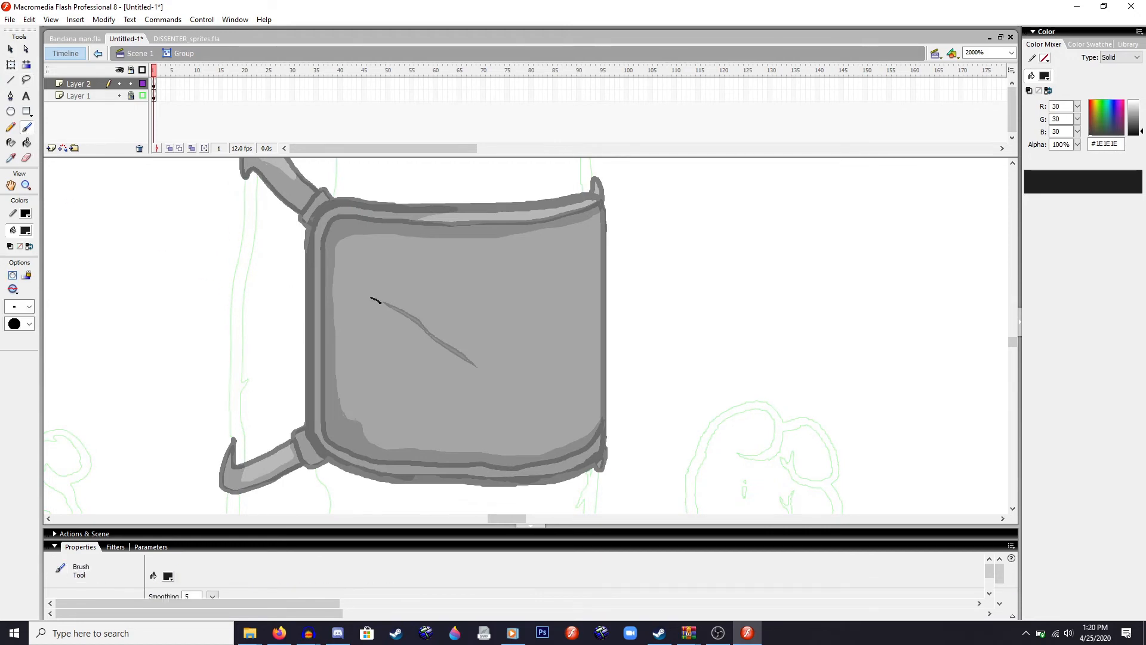
pyautogui.click(25, 230)
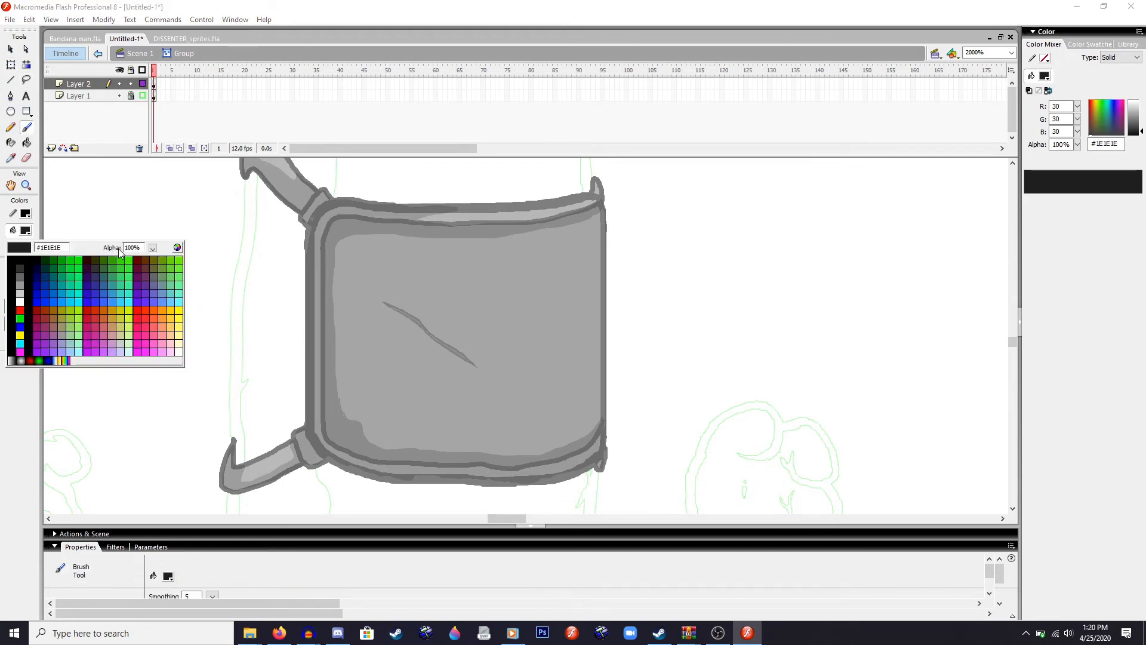
pyautogui.click(131, 247)
pyautogui.write('15')
pyautogui.press('Return')
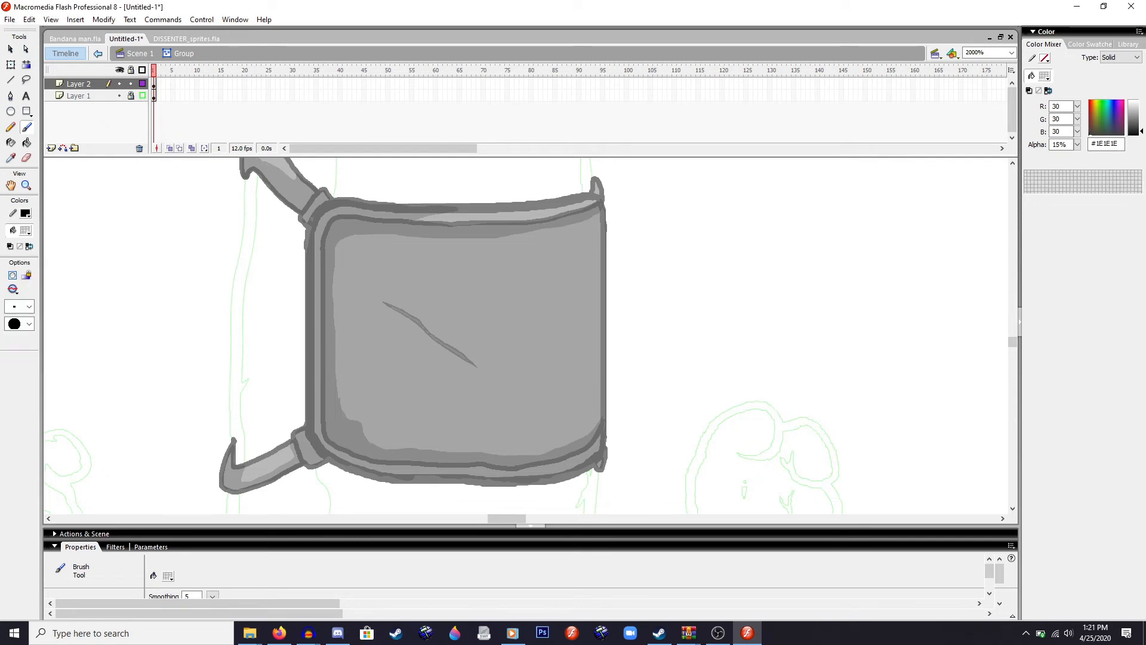
pyautogui.click(25, 230)
pyautogui.click(17, 264)
pyautogui.click(25, 230)
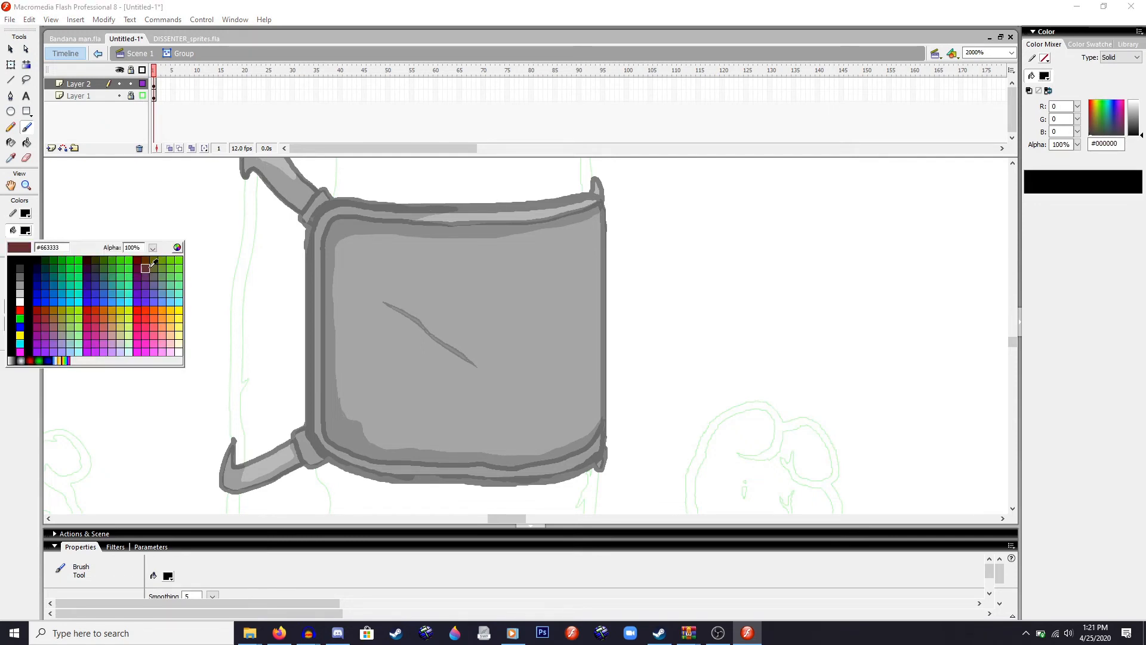
pyautogui.click(132, 248)
pyautogui.write('15')
pyautogui.press('Return')
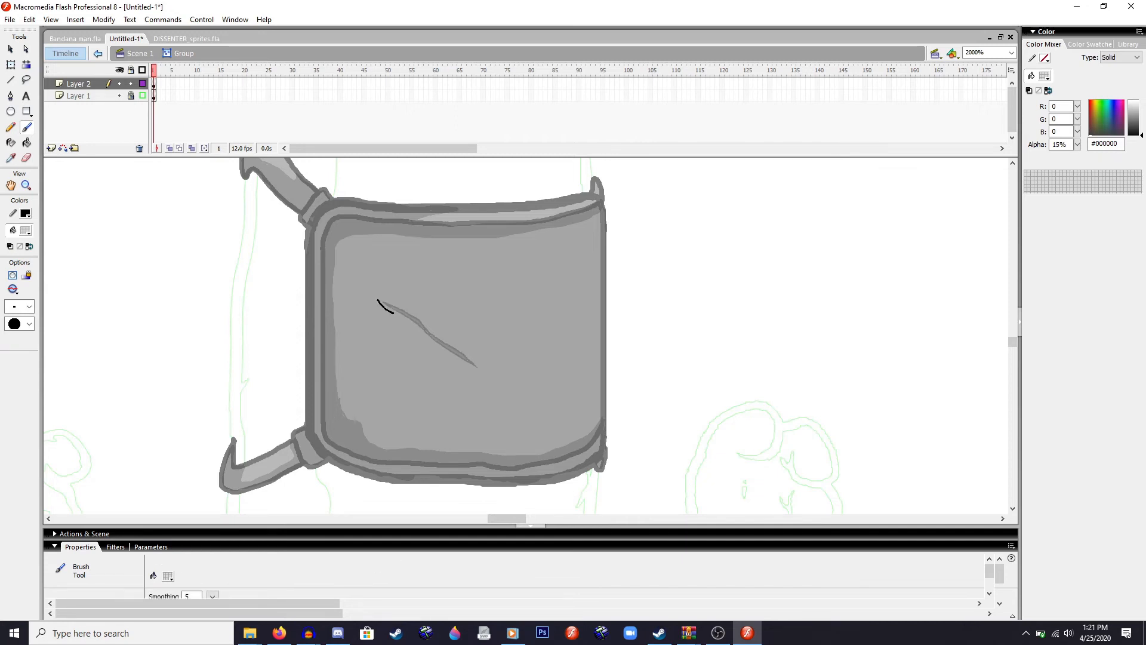
# - Outline a shadow around the scratch, erase its overshooting lower end, fill it with 15% black, and leave the shading group
pyautogui.moveTo(400, 316); pyautogui.dragTo(449, 354)
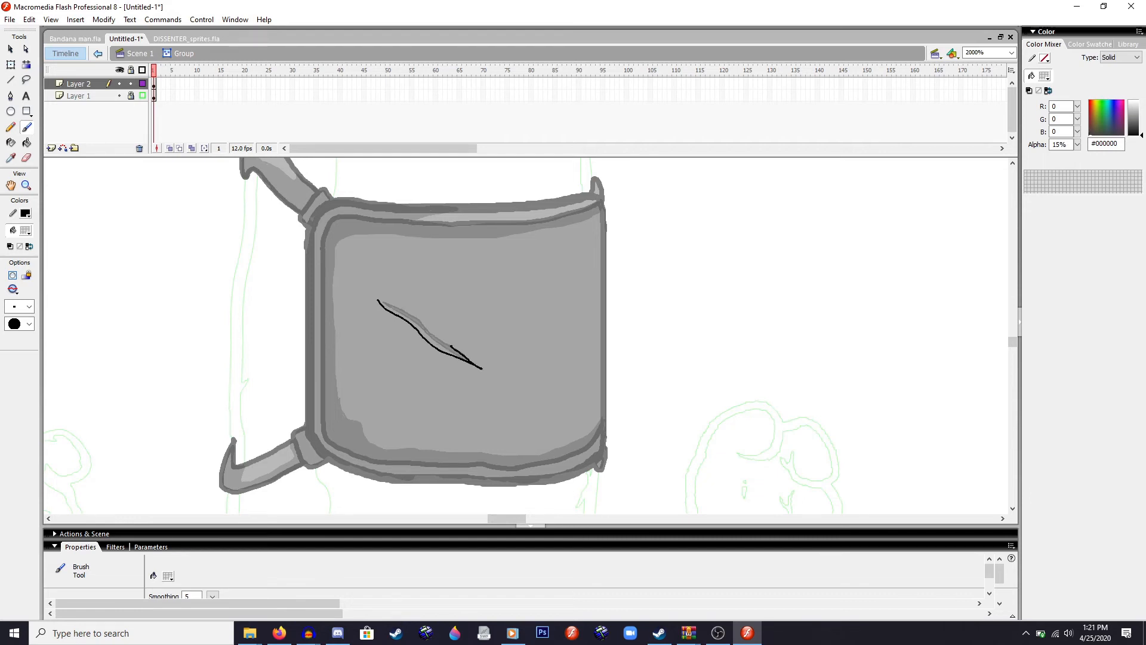
pyautogui.moveTo(451, 346); pyautogui.dragTo(378, 300)
pyautogui.press('e')
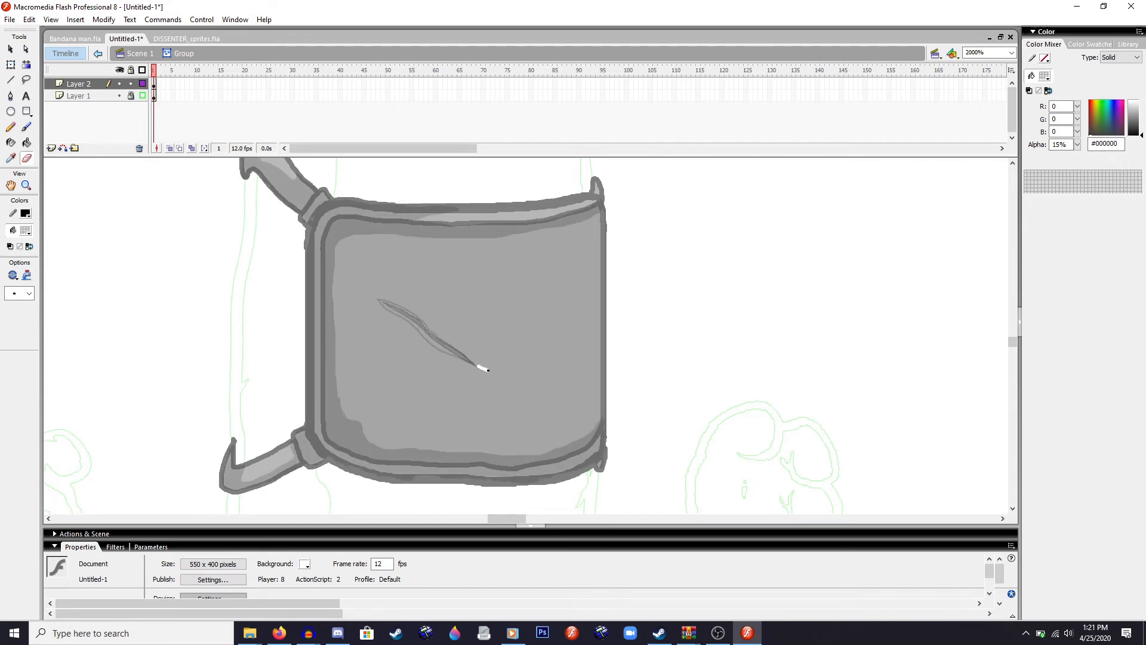
pyautogui.click(26, 142)
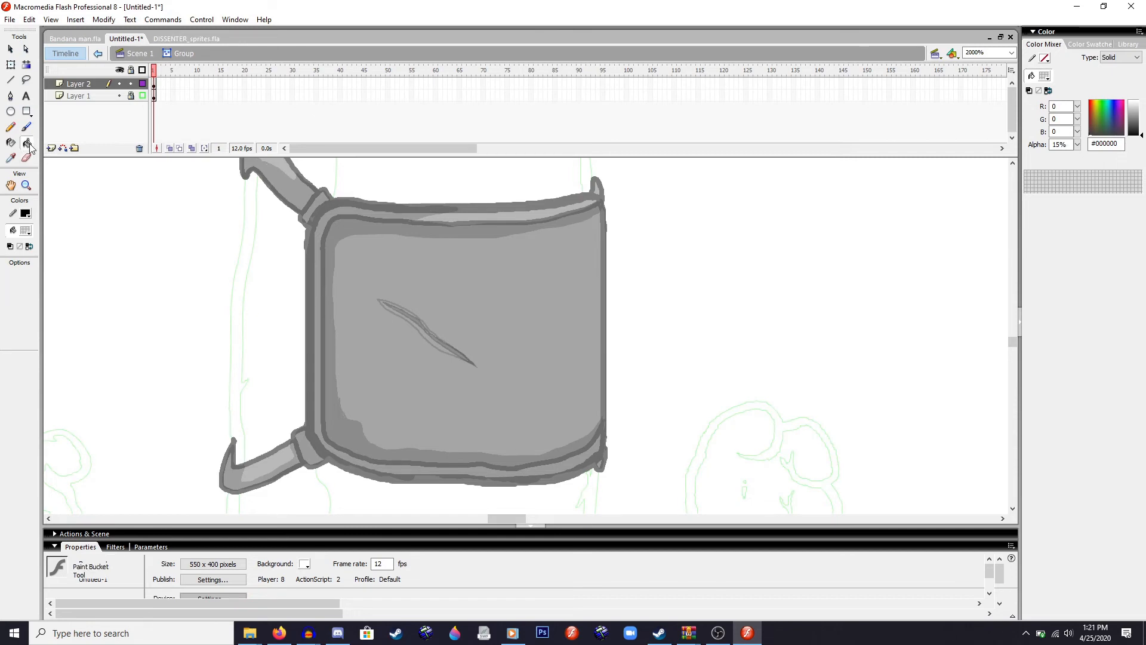
pyautogui.click(438, 344)
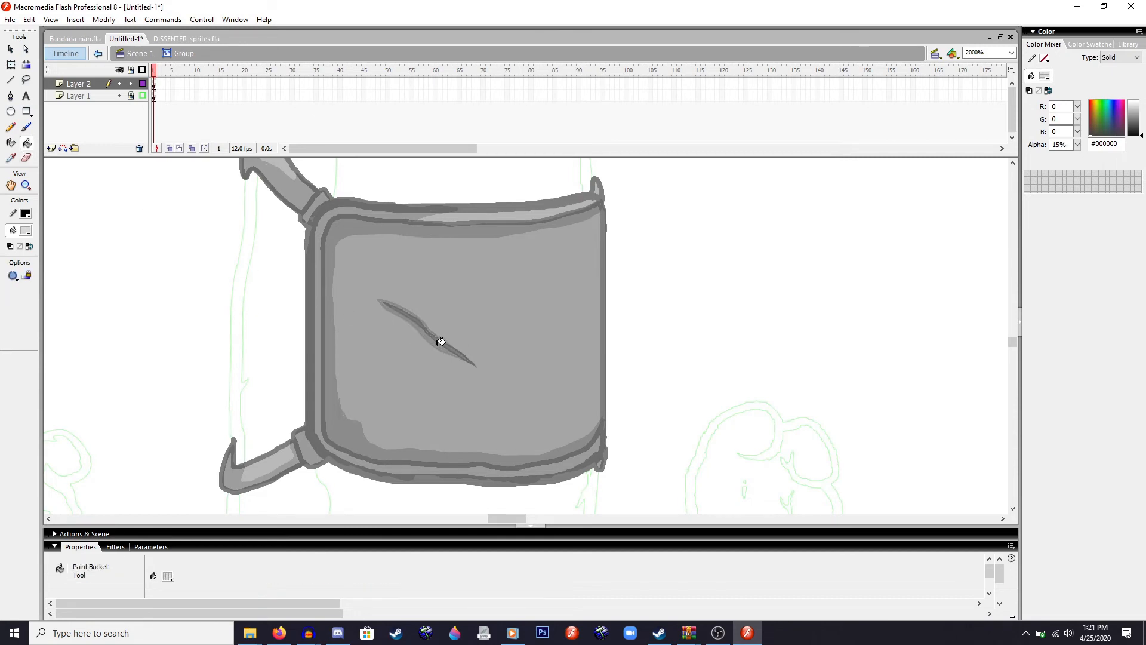
pyautogui.click(98, 53)
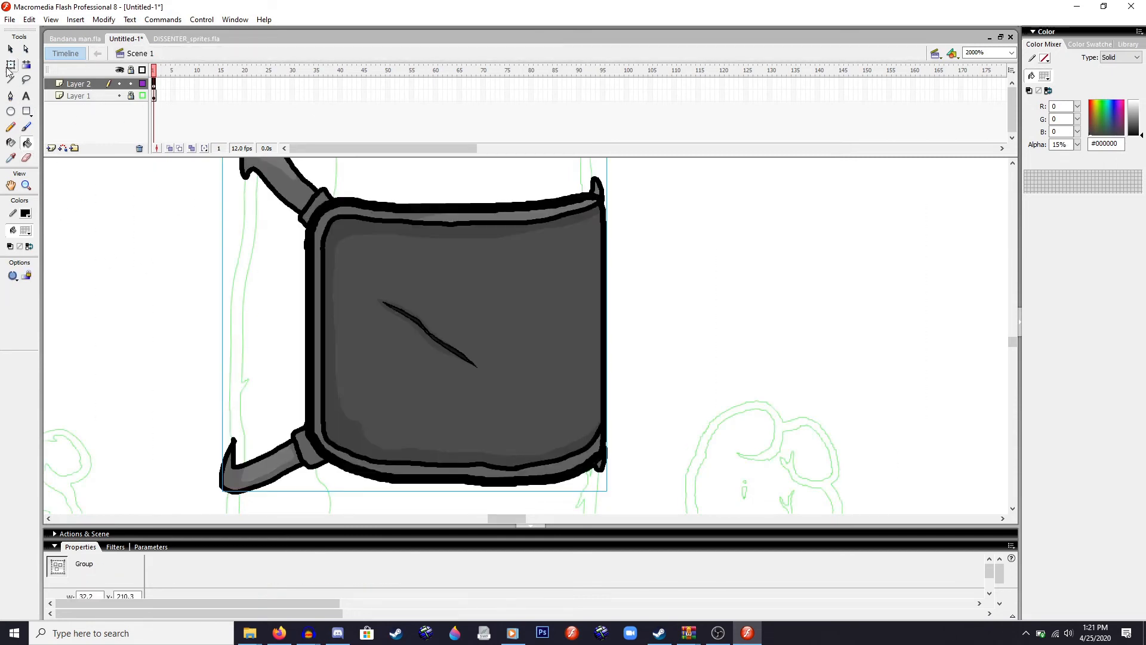
# - Deselect the artwork to check the shadow around the scratch on the plate
pyautogui.click(8, 68)
pyautogui.click(787, 289)
pyautogui.click(563, 306)
pyautogui.click(653, 253)
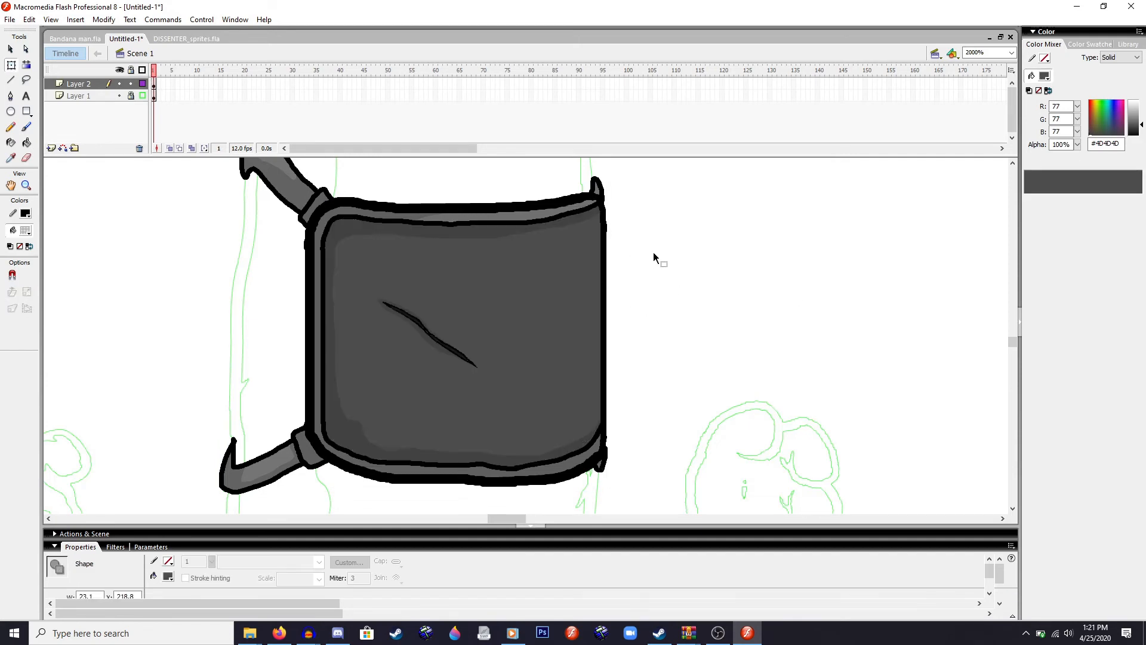
pyautogui.doubleClick(509, 230)
pyautogui.doubleClick(656, 222)
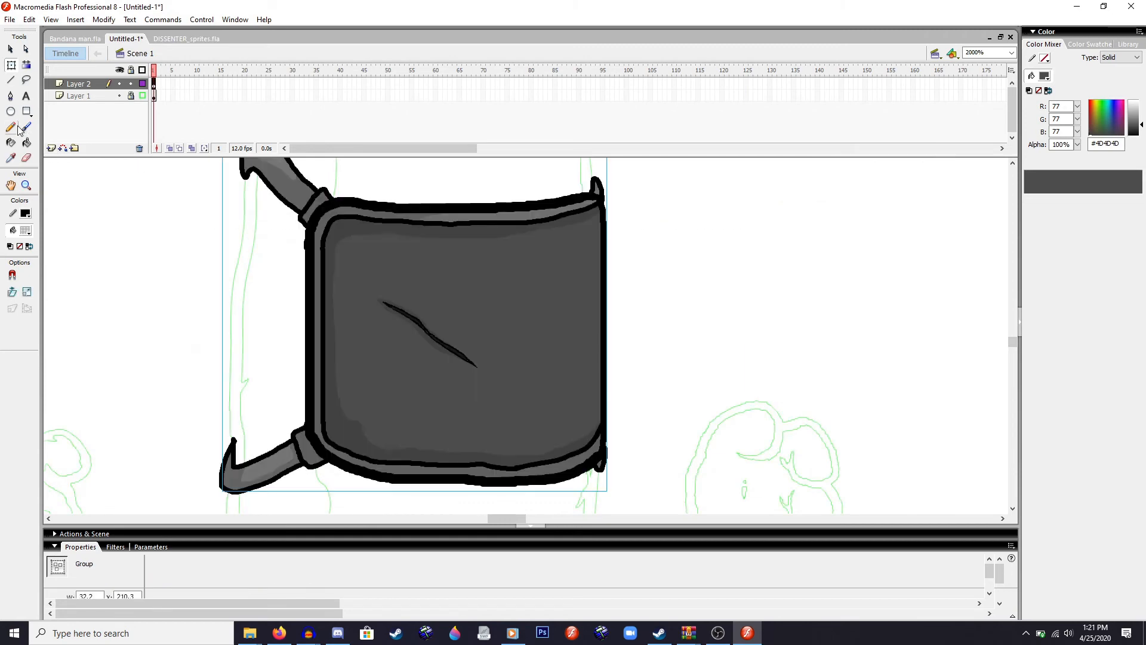
# - Set the brush fill to white, #FFFFFF, at 15% alpha
pyautogui.click(26, 127)
pyautogui.click(25, 230)
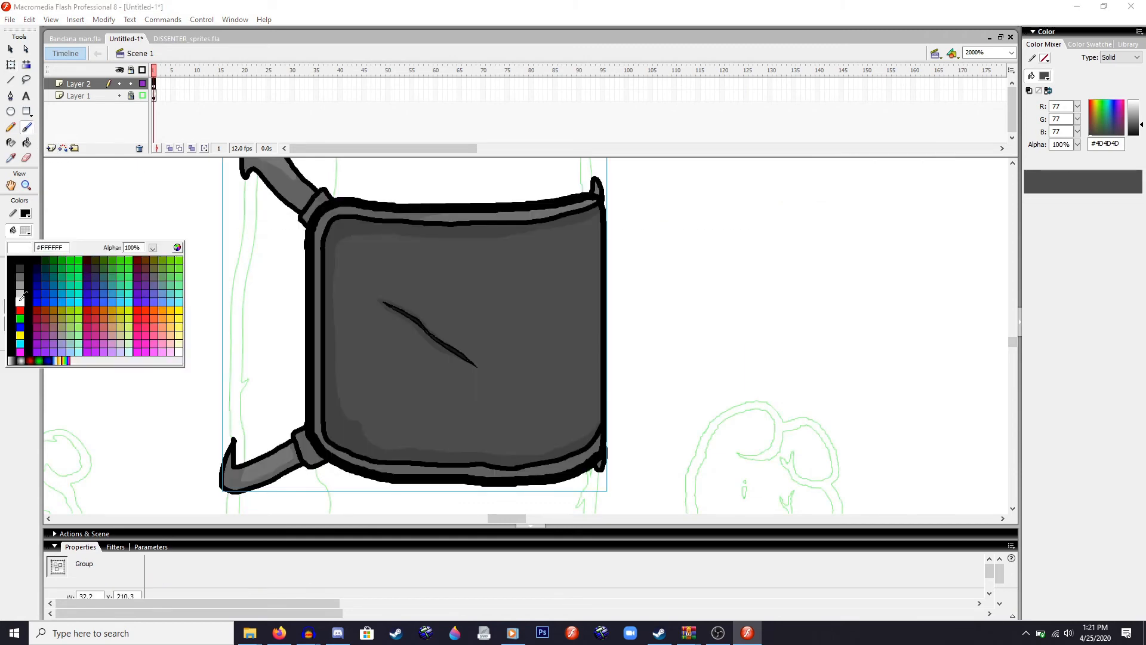
pyautogui.click(11, 302)
pyautogui.click(26, 233)
pyautogui.doubleClick(129, 246)
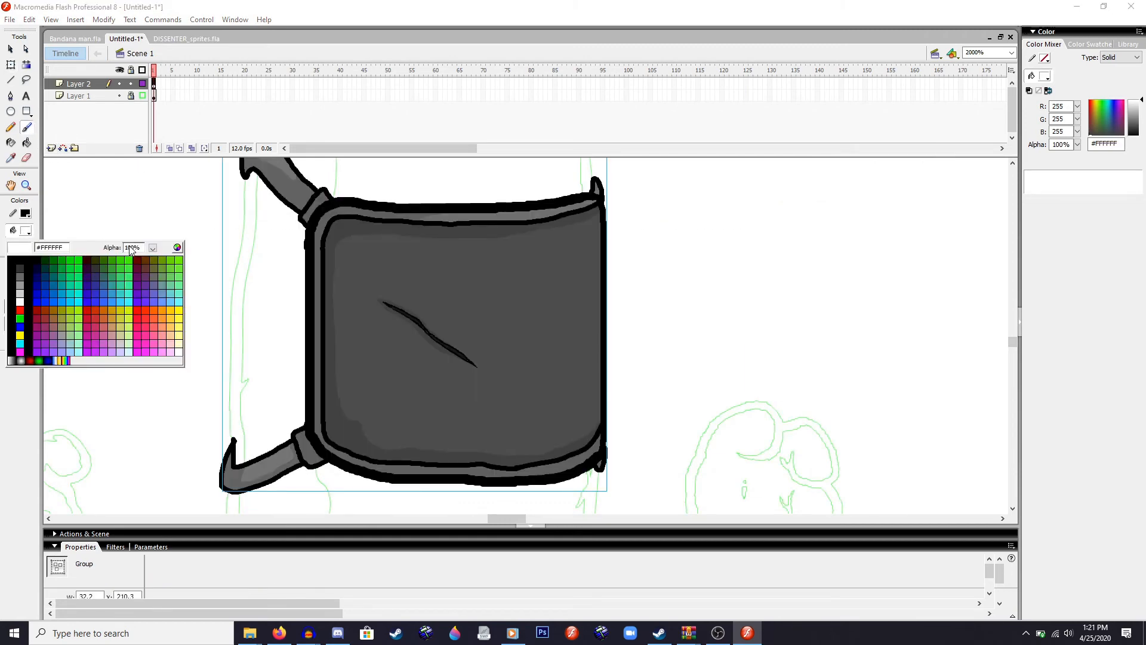
pyautogui.write('15')
pyautogui.press('Return')
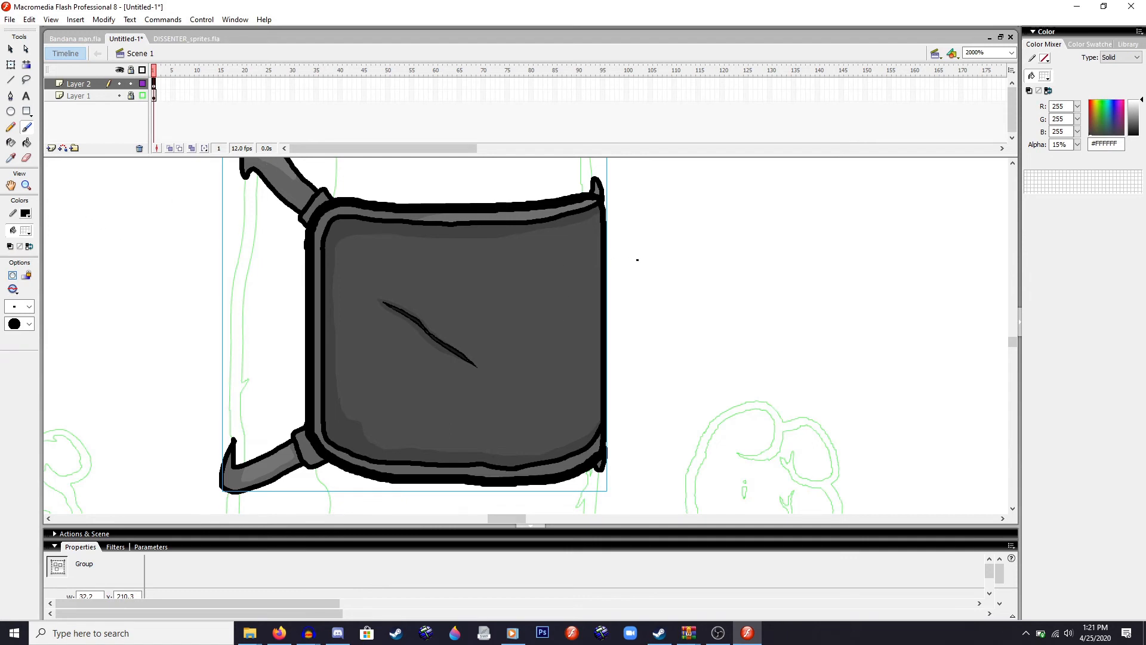
# - Group a small brush dab beside the armour and open that group for painting the highlights
pyautogui.press('Escape')
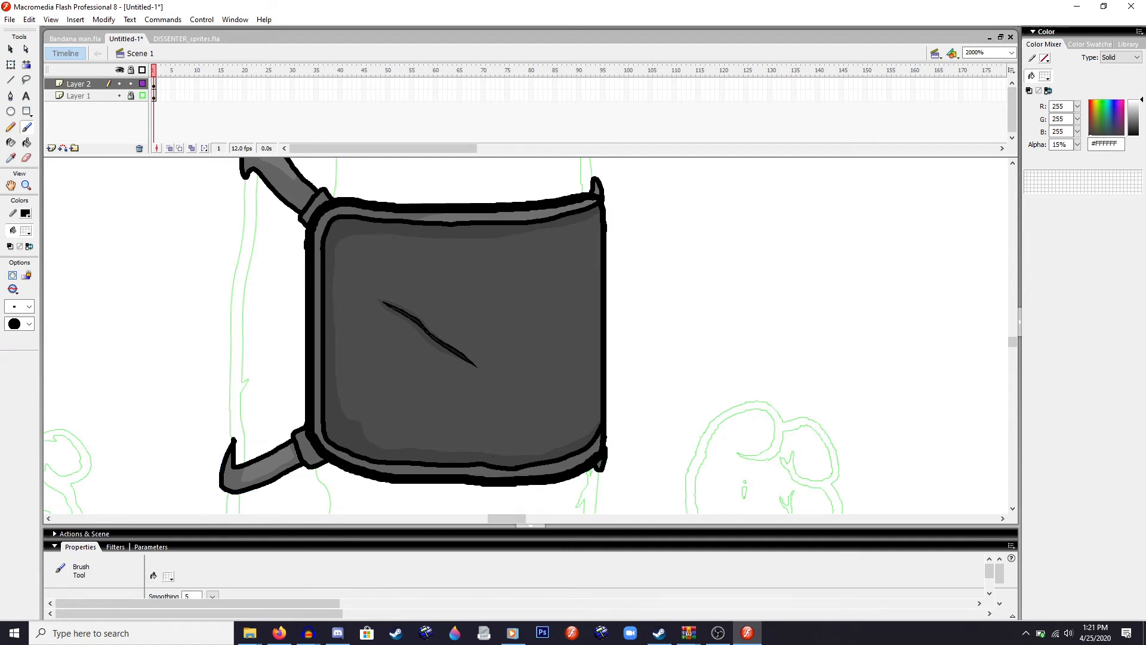
pyautogui.click(11, 65)
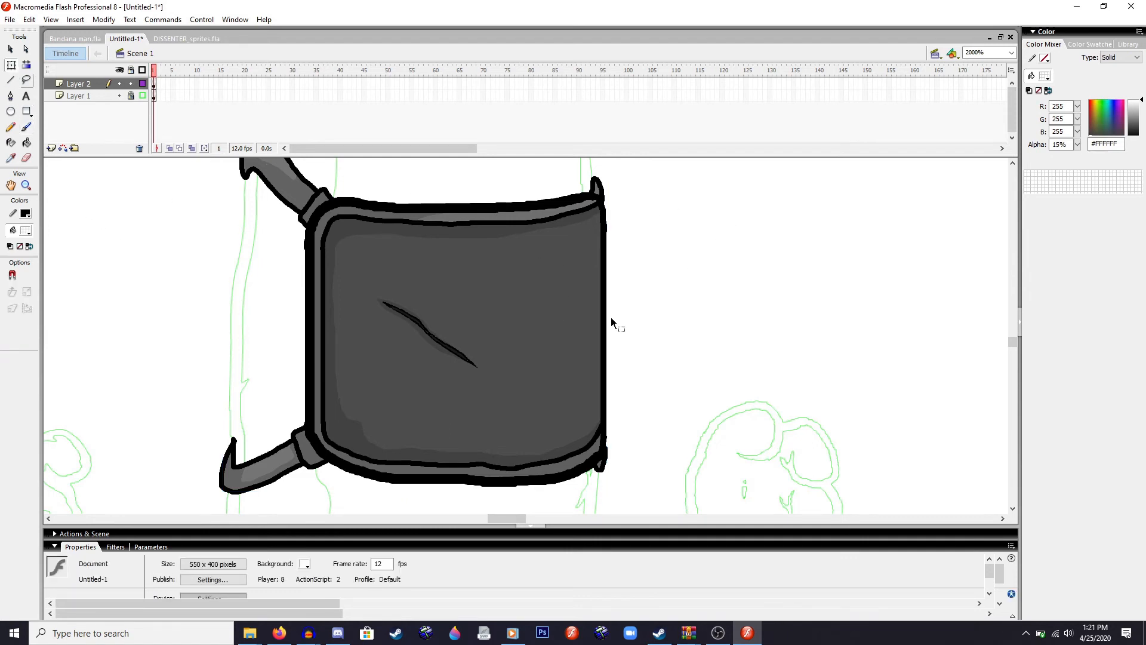
pyautogui.moveTo(611, 319); pyautogui.dragTo(723, 225)
pyautogui.hotkey('ctrl', 'g')
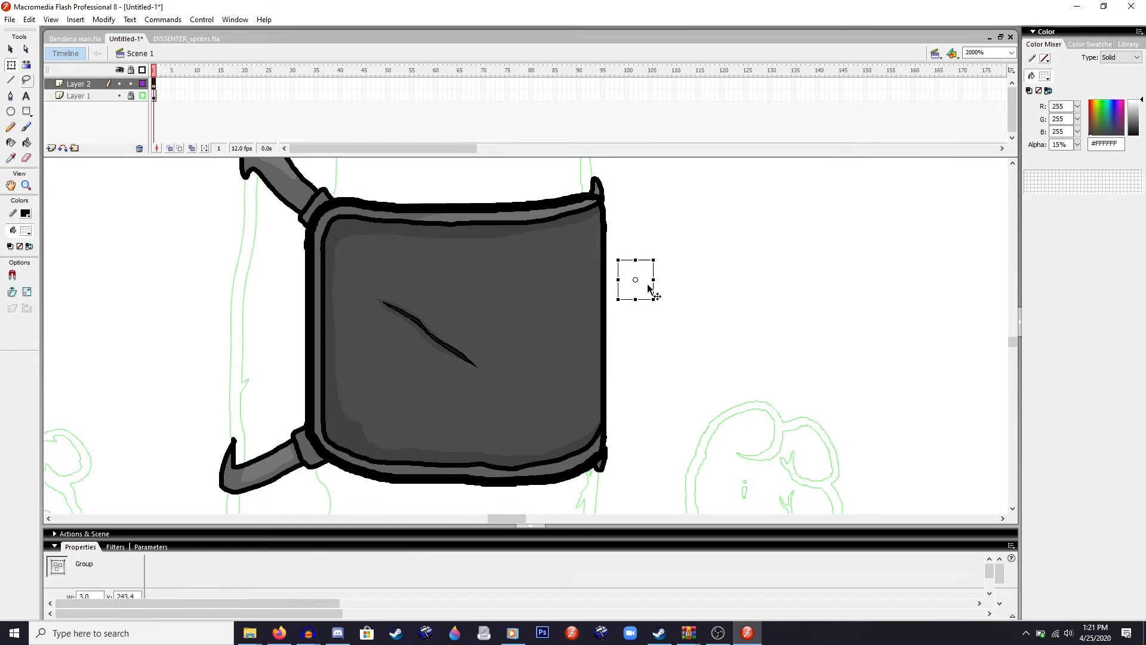
pyautogui.doubleClick(649, 289)
pyautogui.click(728, 256)
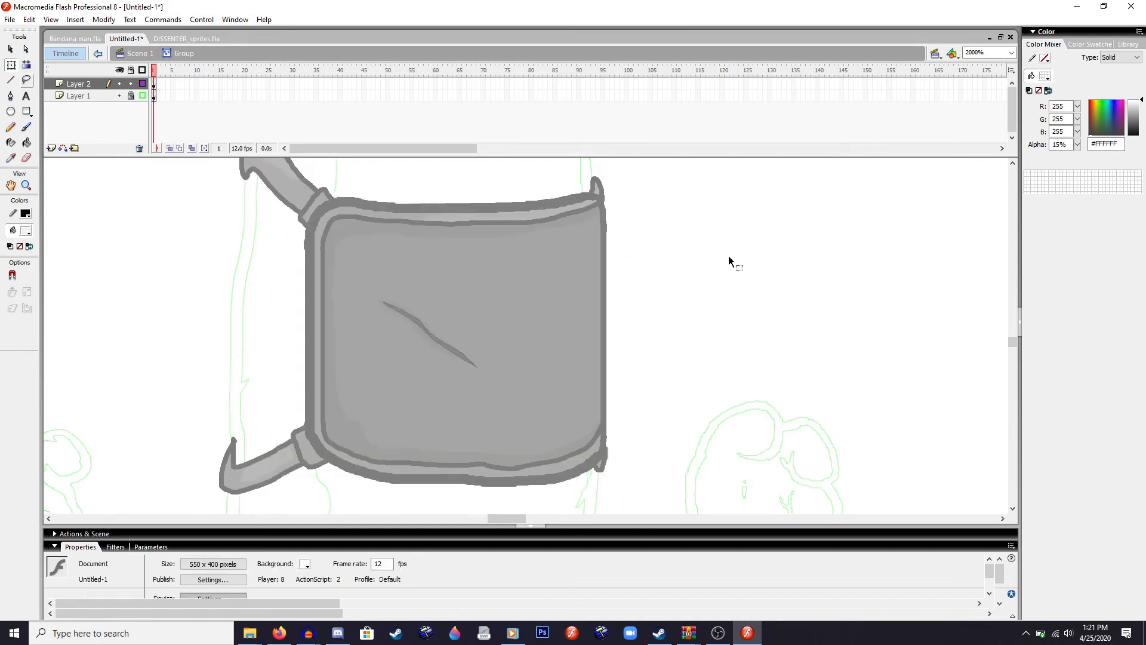
# - Paint a thin white highlight along the right half of the armour's upper trim, using the second-smallest brush size
pyautogui.click(26, 126)
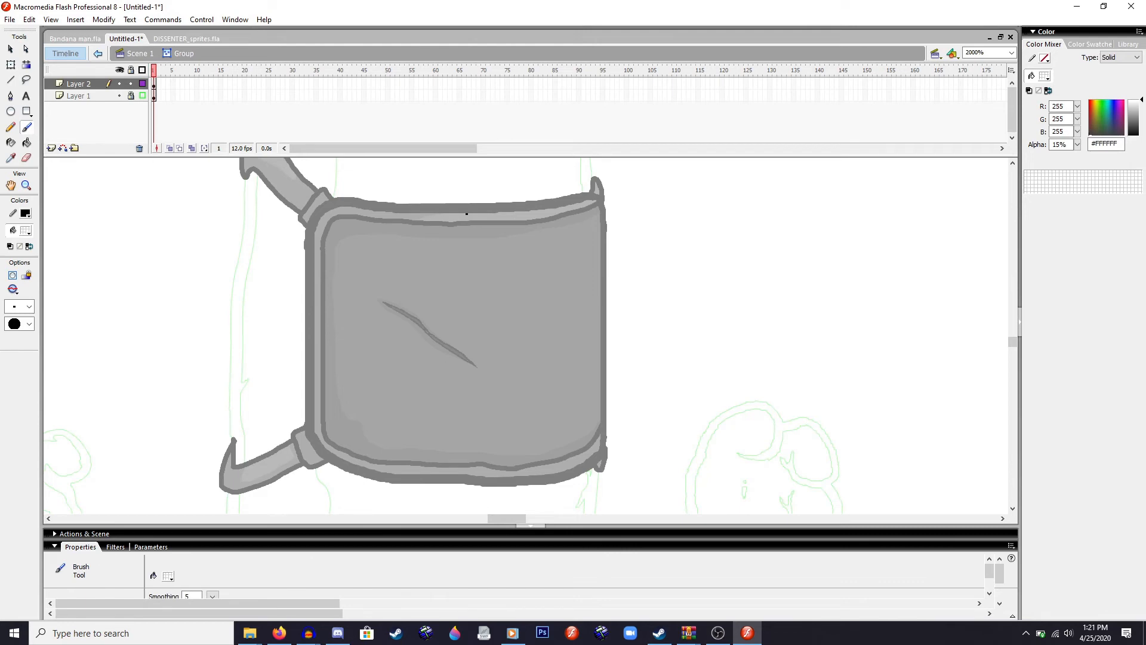
pyautogui.moveTo(477, 216); pyautogui.dragTo(493, 216)
pyautogui.moveTo(570, 207); pyautogui.dragTo(571, 206)
pyautogui.moveTo(529, 216); pyautogui.dragTo(532, 217)
pyautogui.click(28, 306)
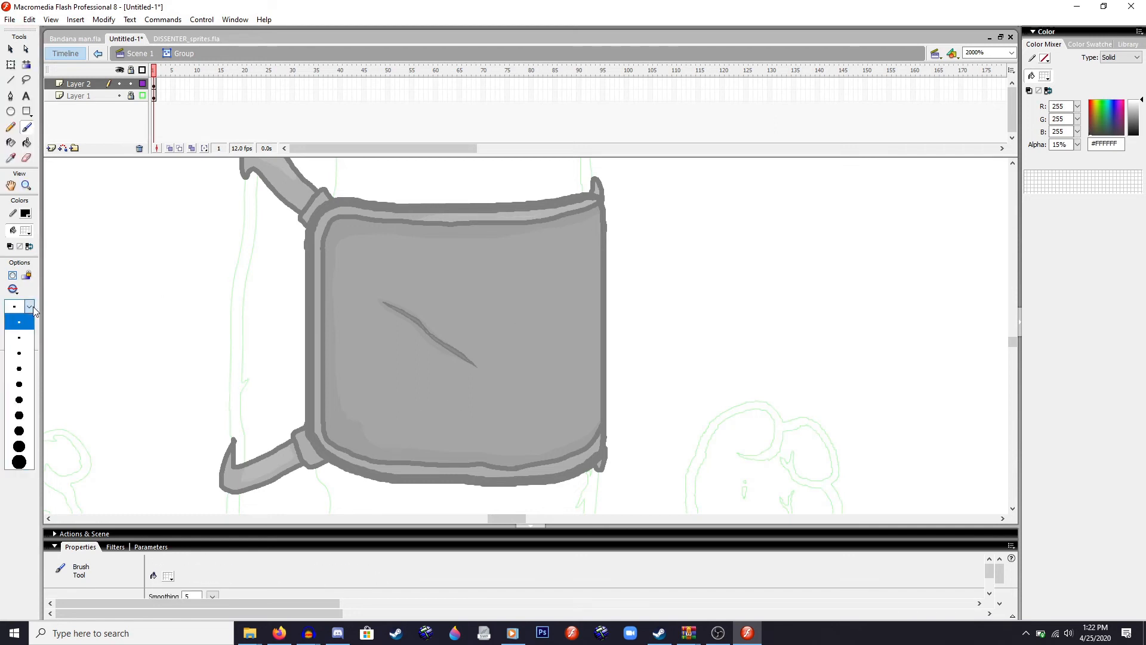
pyautogui.click(19, 338)
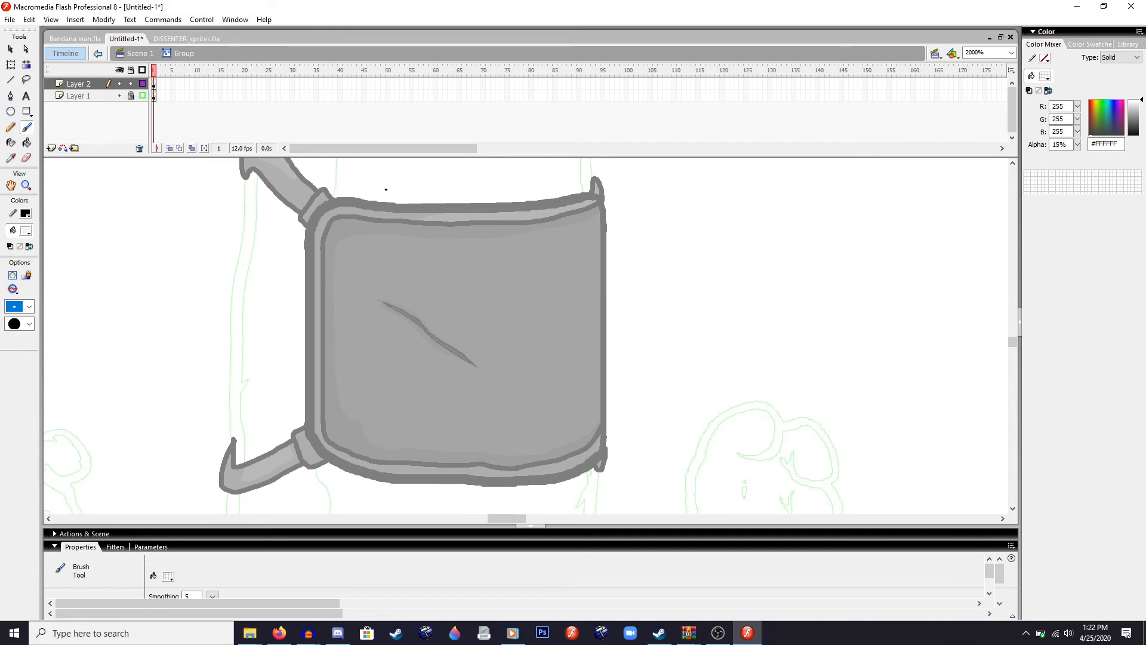
pyautogui.moveTo(588, 200); pyautogui.dragTo(582, 203)
pyautogui.moveTo(457, 216); pyautogui.dragTo(507, 212)
# - Erase the excess along the top of the trim highlight and leave the highlight group
pyautogui.click(26, 158)
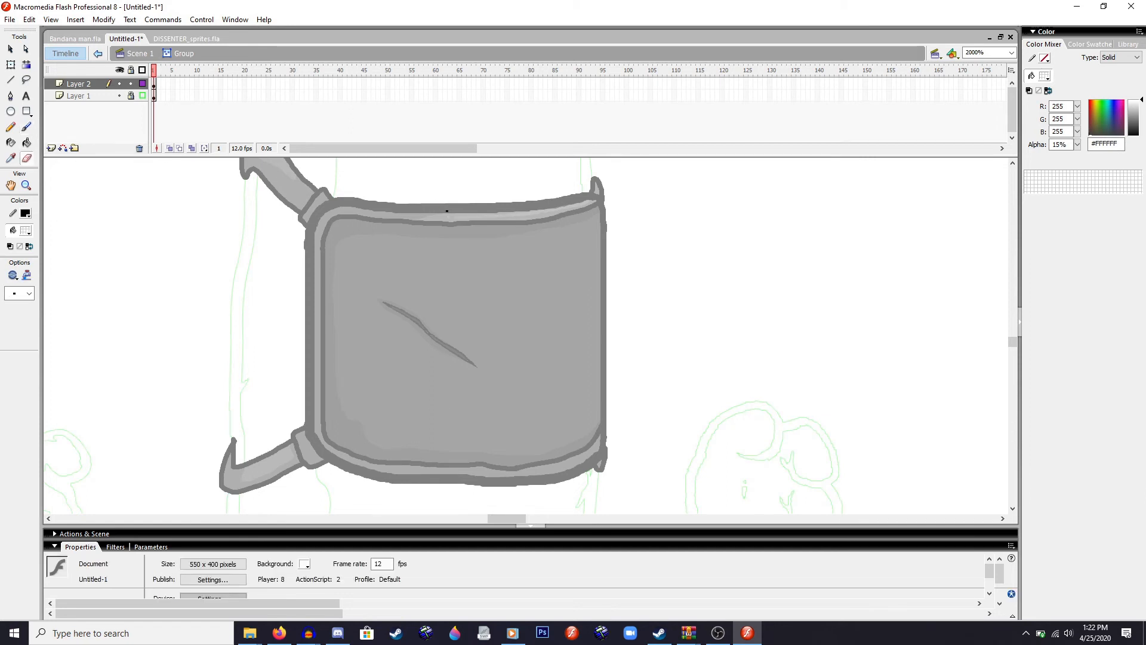
pyautogui.moveTo(453, 213); pyautogui.dragTo(497, 211)
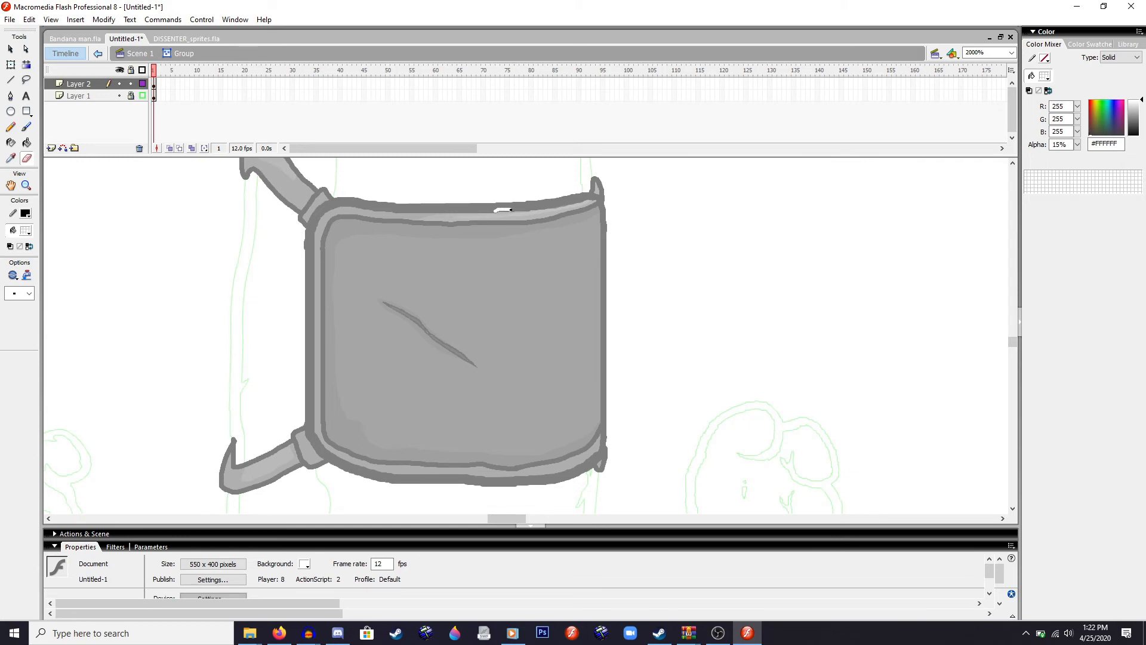
pyautogui.click(98, 53)
# - Cut all the armour artwork, paste it back in place and deselect it
pyautogui.hotkey('ctrl', 'a')
pyautogui.hotkey('ctrl', 'x')
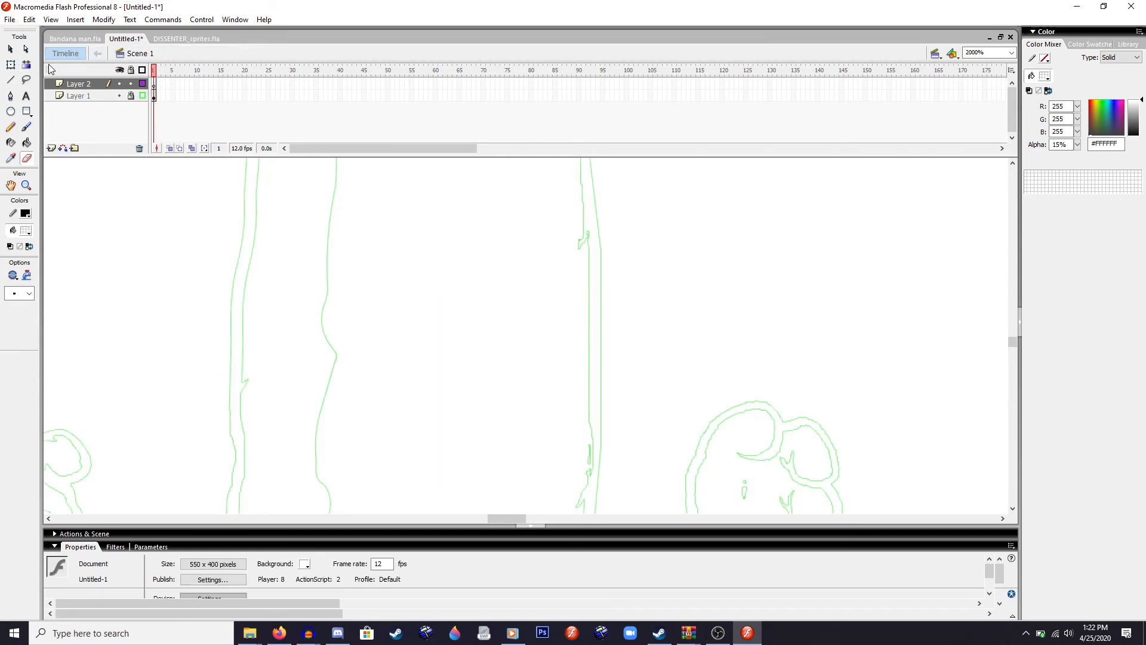
pyautogui.hotkey('ctrl', 'shift', 'v')
pyautogui.click(734, 233)
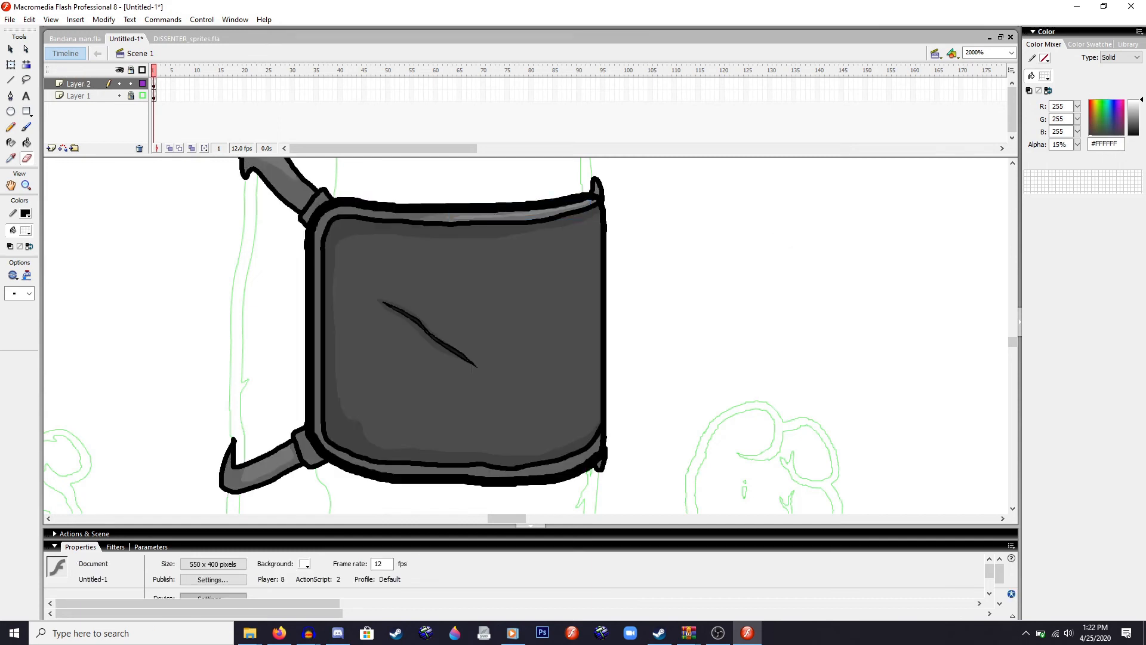
# - Reopen the highlight group, erase the left end of the trim highlight, and leave the group with nothing selected
pyautogui.press('z')
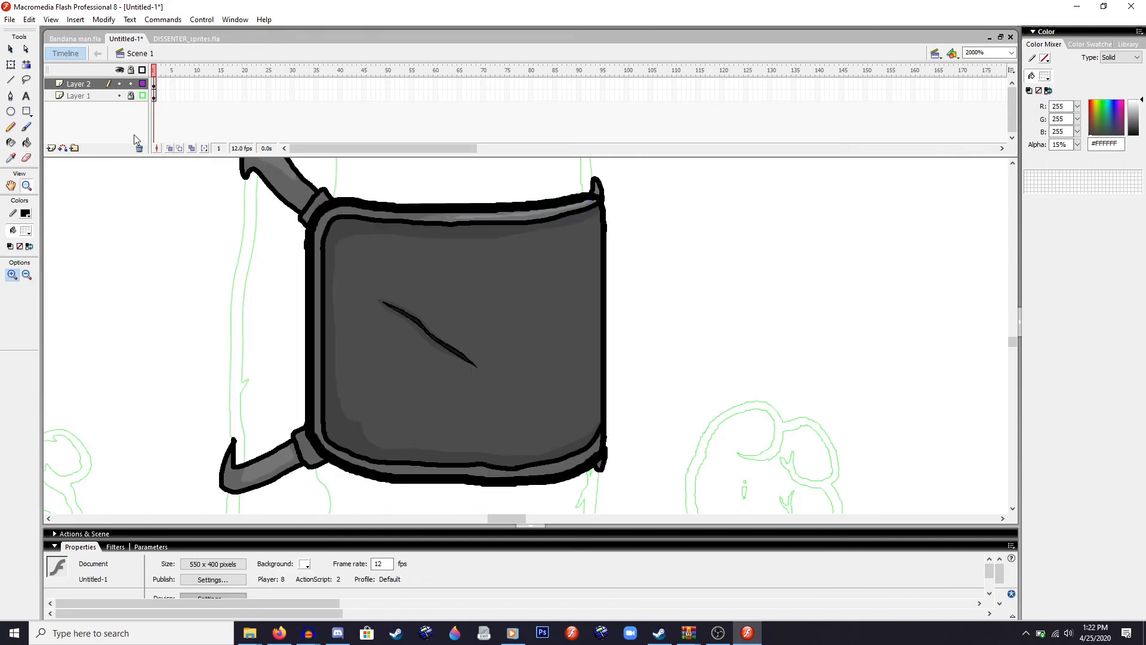
pyautogui.click(11, 64)
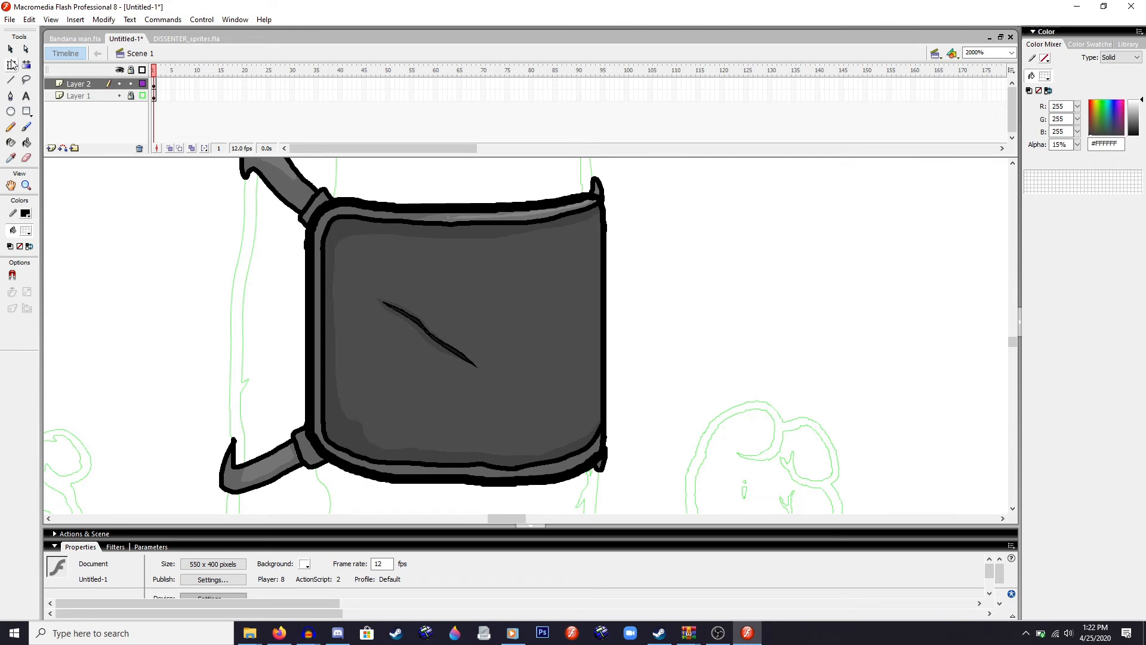
pyautogui.doubleClick(495, 221)
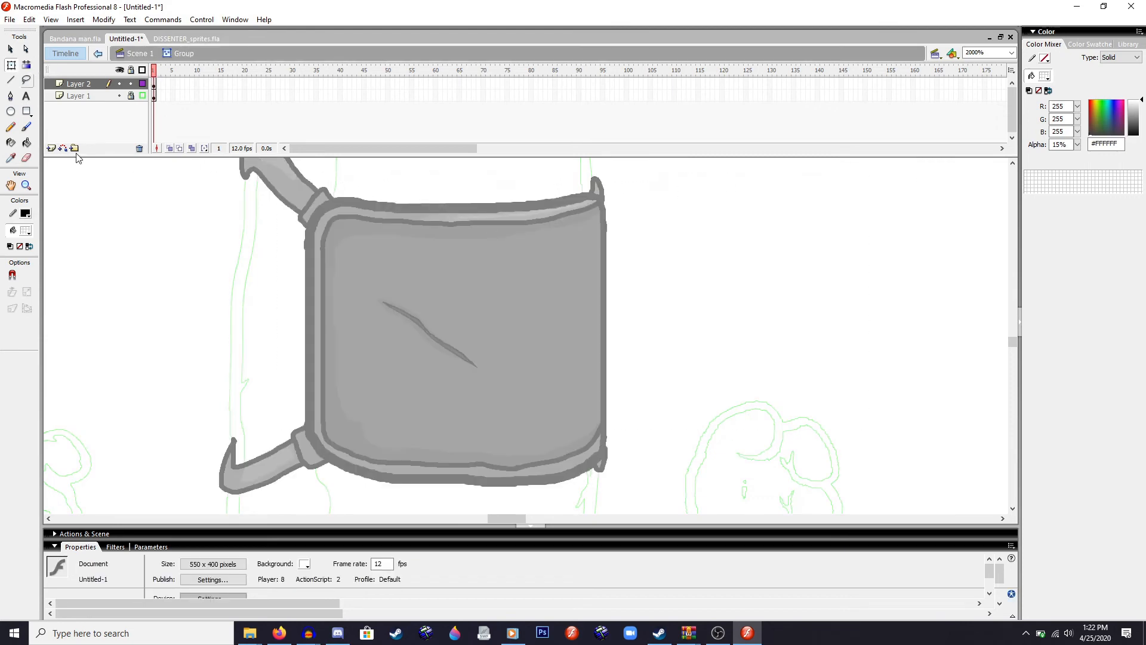
pyautogui.click(27, 159)
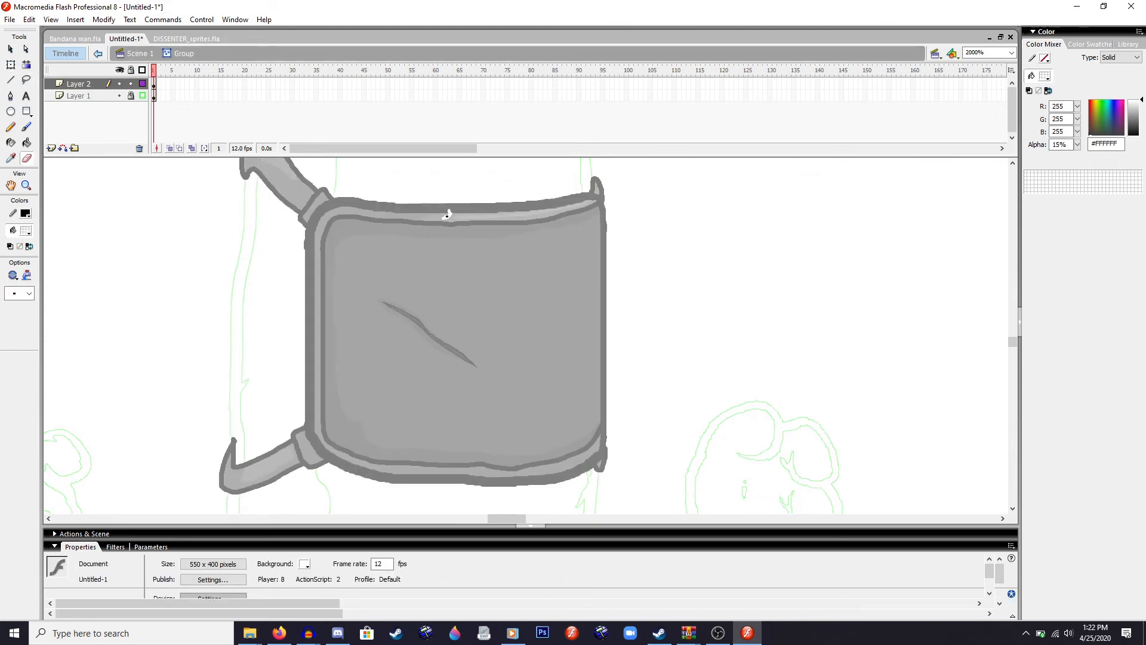
pyautogui.click(97, 53)
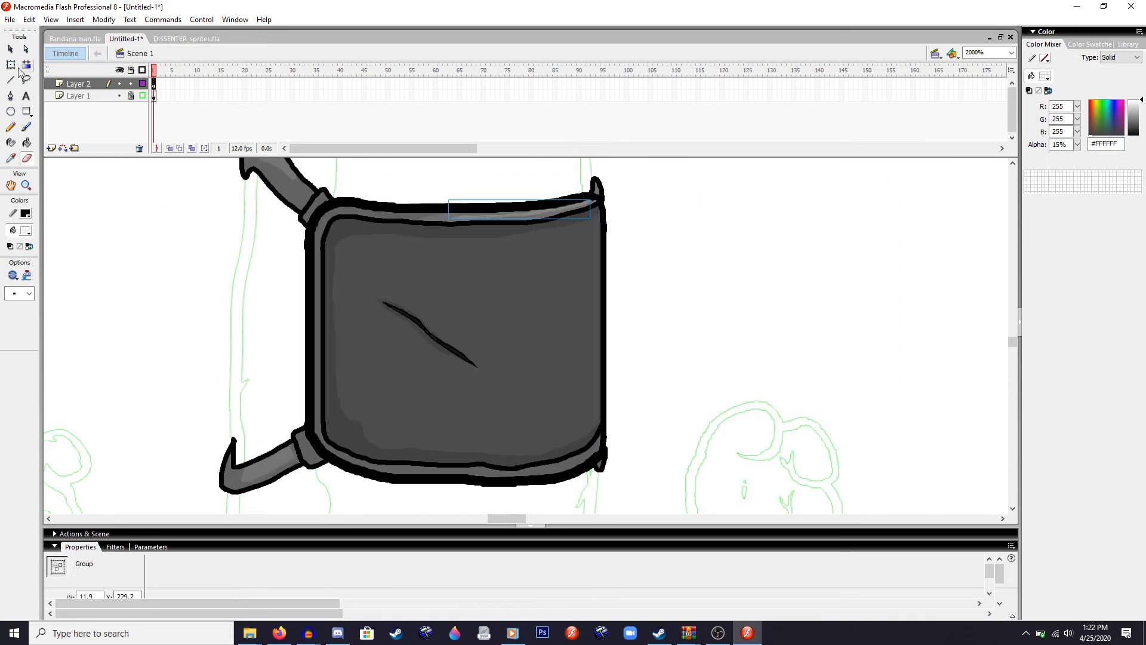
pyautogui.click(11, 65)
pyautogui.click(699, 206)
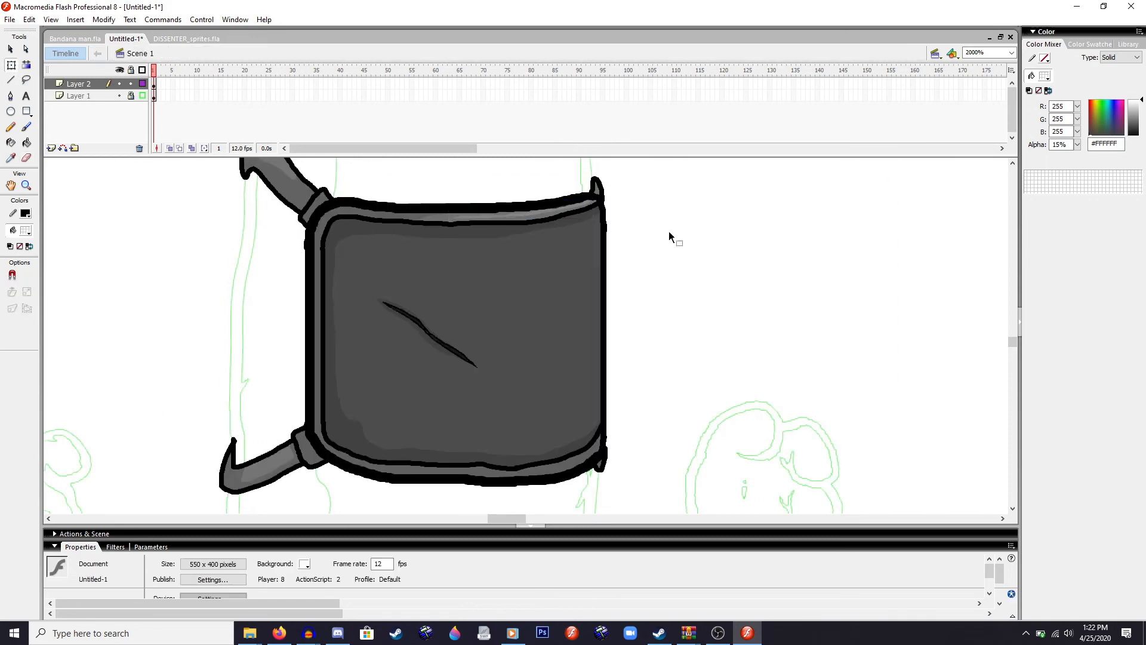
# - In the highlight group, outline a curved highlight along the plate's right edge and fill it with 15% white
pyautogui.scroll(-2, 663, 263)
pyautogui.scroll(2, 680, 263)
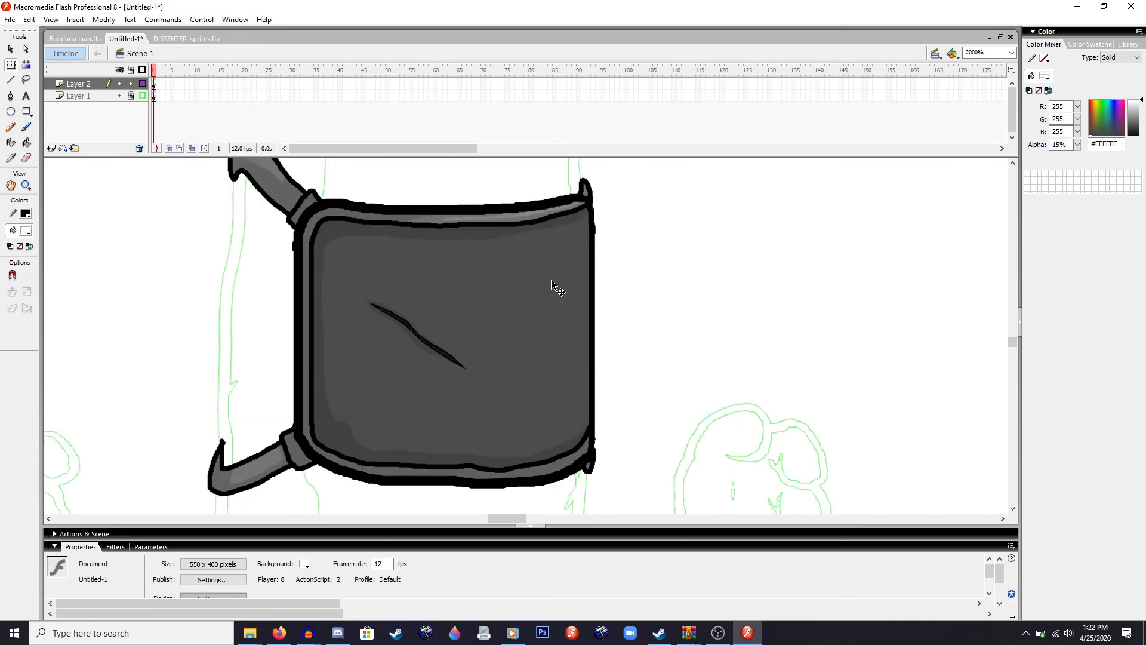
pyautogui.click(517, 213)
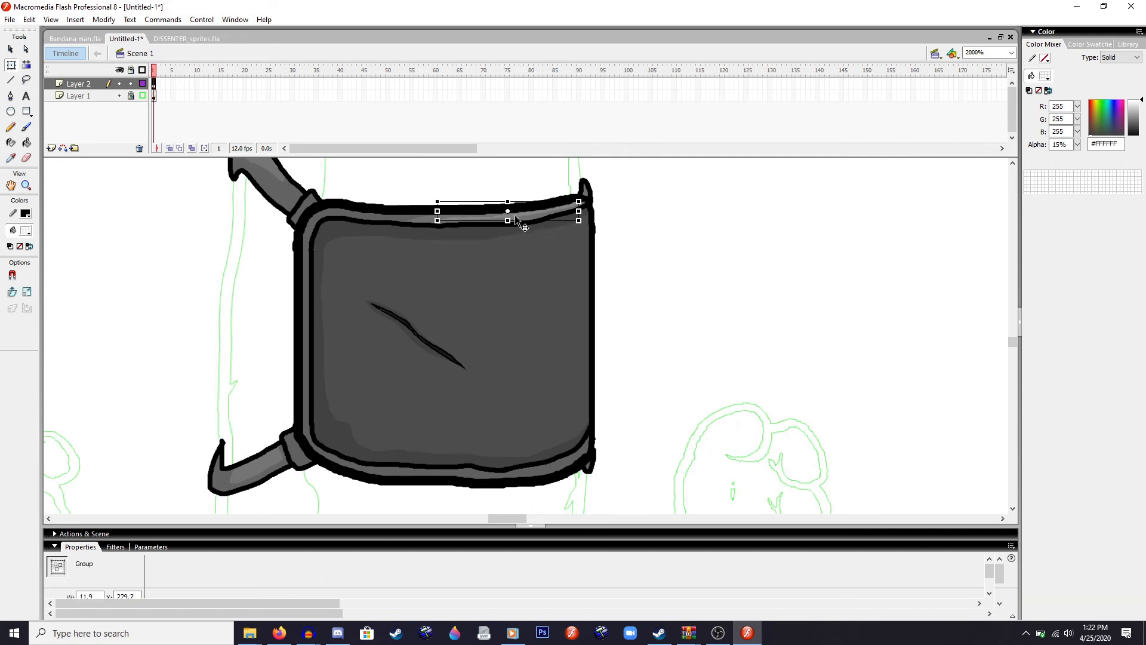
pyautogui.doubleClick(517, 213)
pyautogui.click(27, 126)
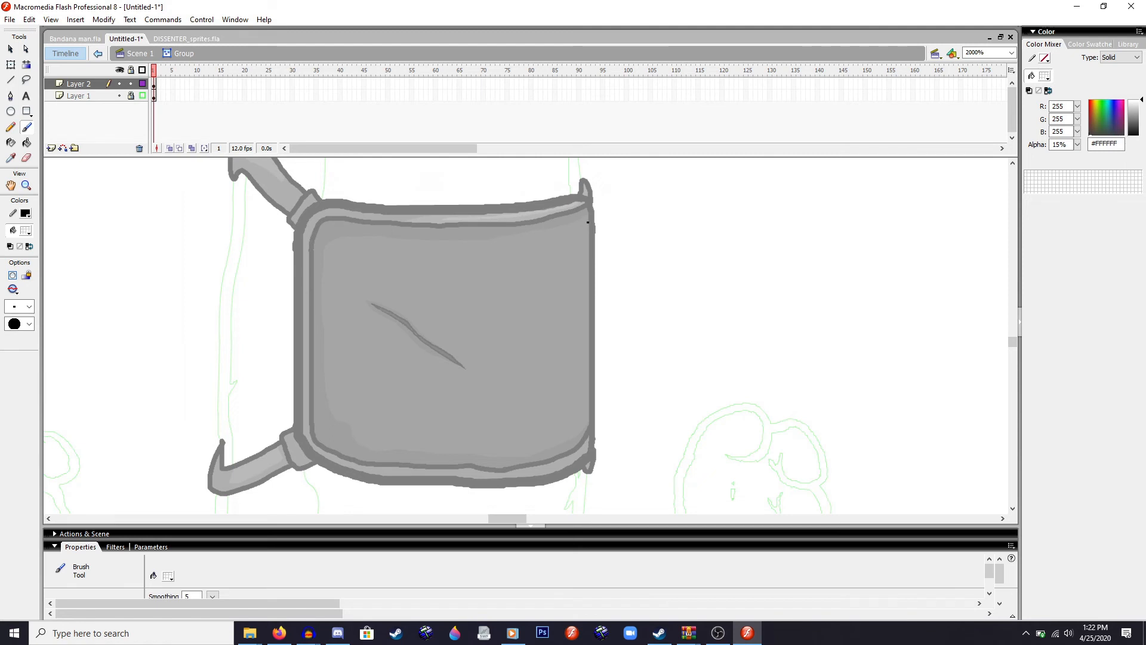
pyautogui.moveTo(586, 223); pyautogui.dragTo(556, 243)
pyautogui.moveTo(522, 305)
pyautogui.mouseDown()
pyautogui.moveTo(523, 402)
pyautogui.moveTo(543, 425)
pyautogui.moveTo(588, 418)
pyautogui.moveTo(587, 223)
pyautogui.mouseUp()
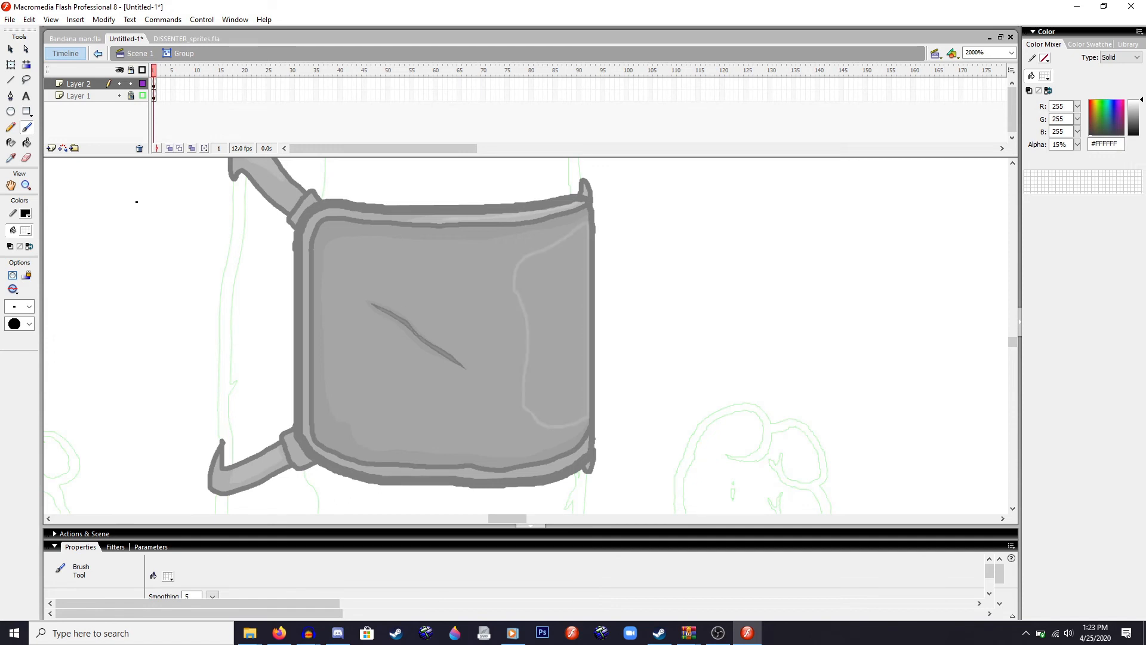
pyautogui.click(27, 143)
pyautogui.click(555, 274)
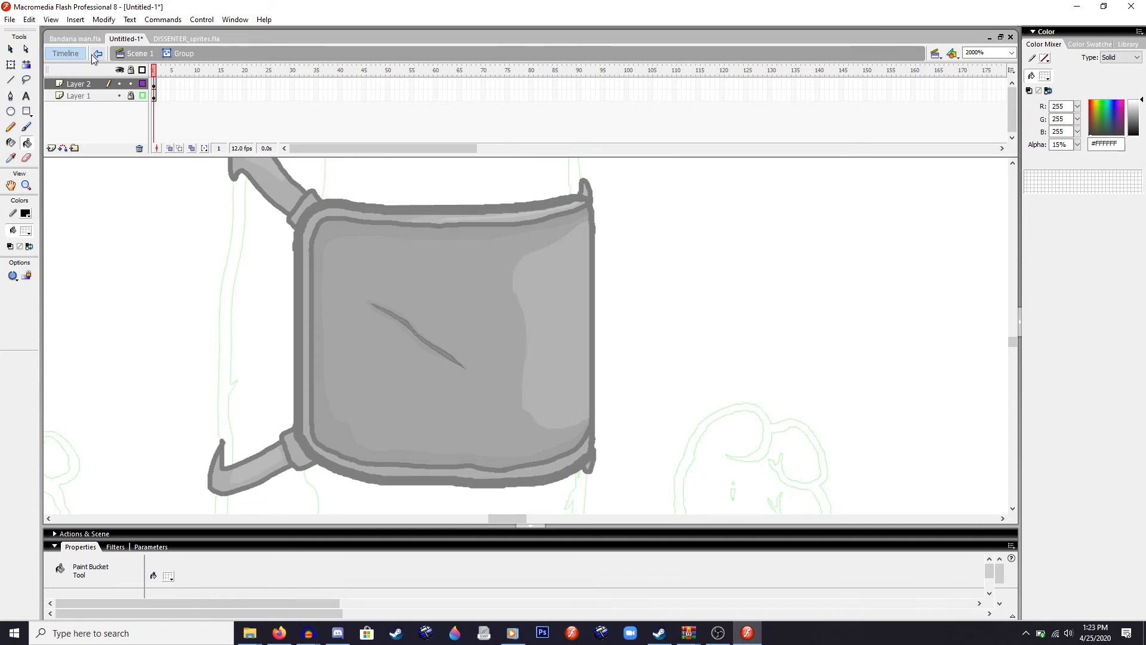
pyautogui.click(97, 53)
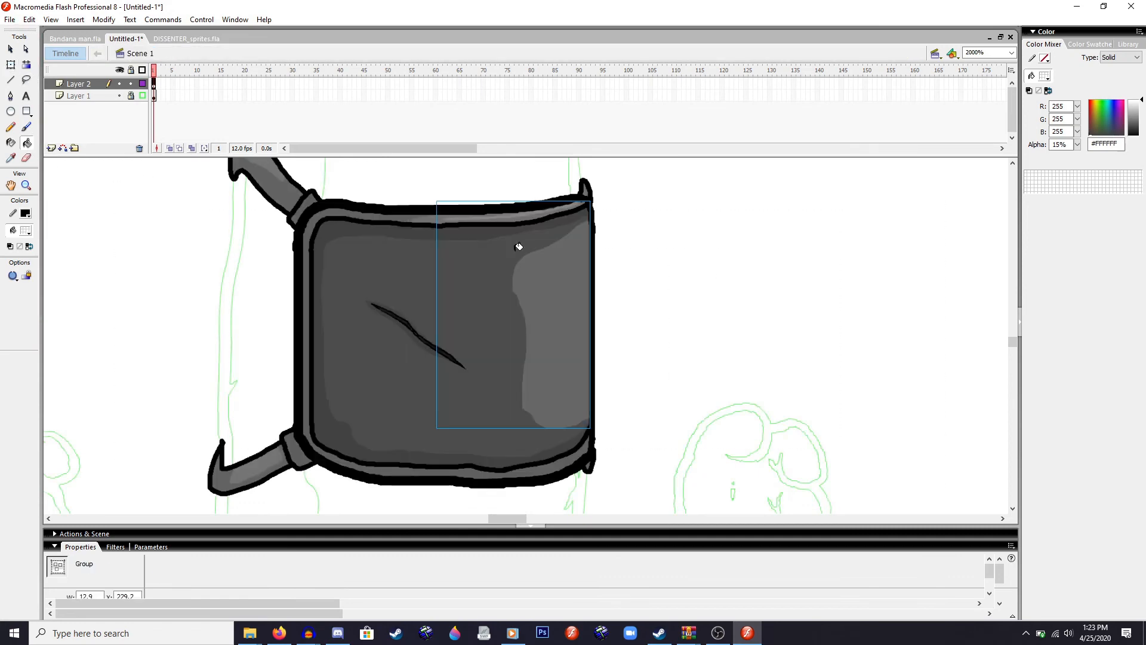
# - Reduce the fill alpha of both the trim highlight and the plate highlight to 10%, and leave the group
pyautogui.click(10, 65)
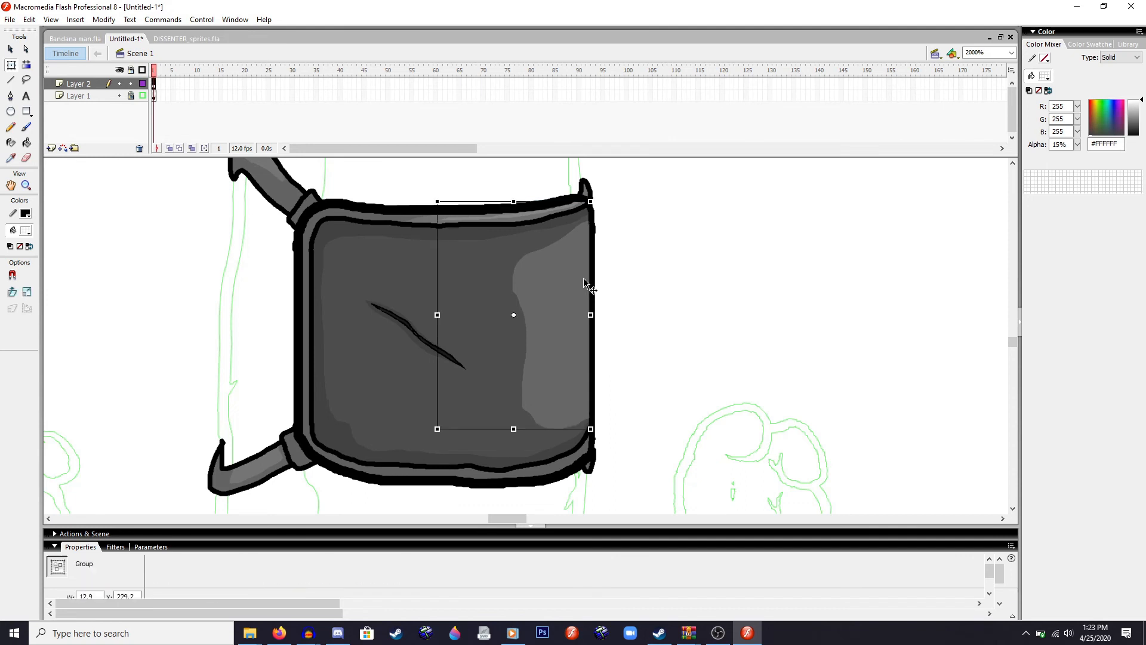
pyautogui.doubleClick(513, 216)
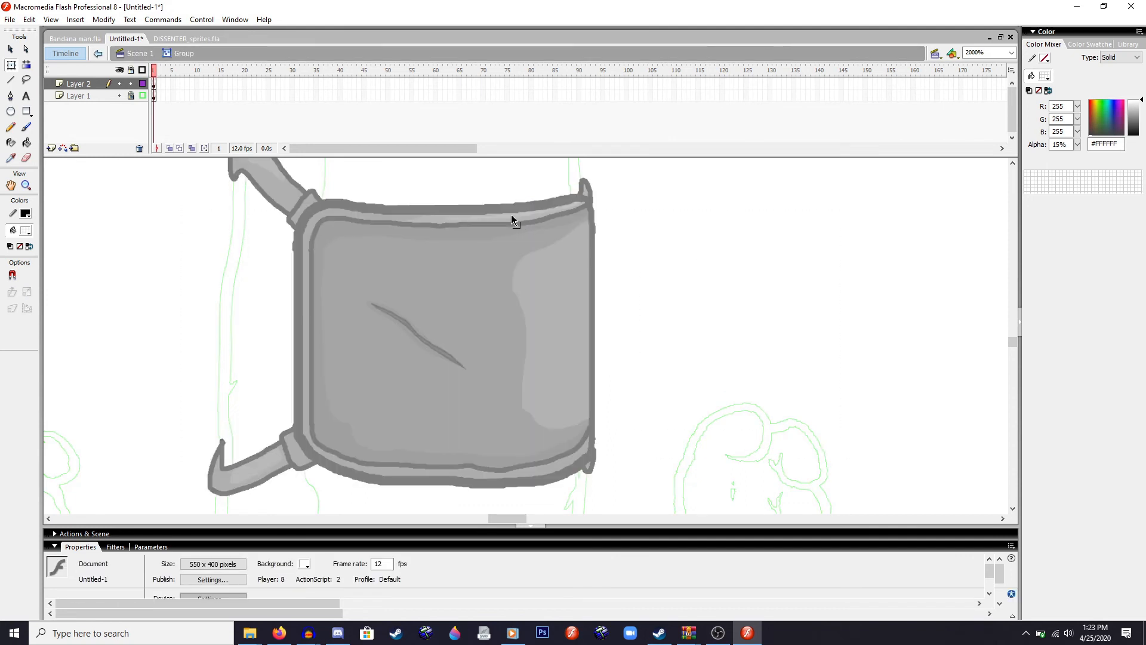
pyautogui.click(512, 216)
pyautogui.keyDown('shift'); pyautogui.click(570, 284); pyautogui.keyUp('shift')
pyautogui.click(171, 577)
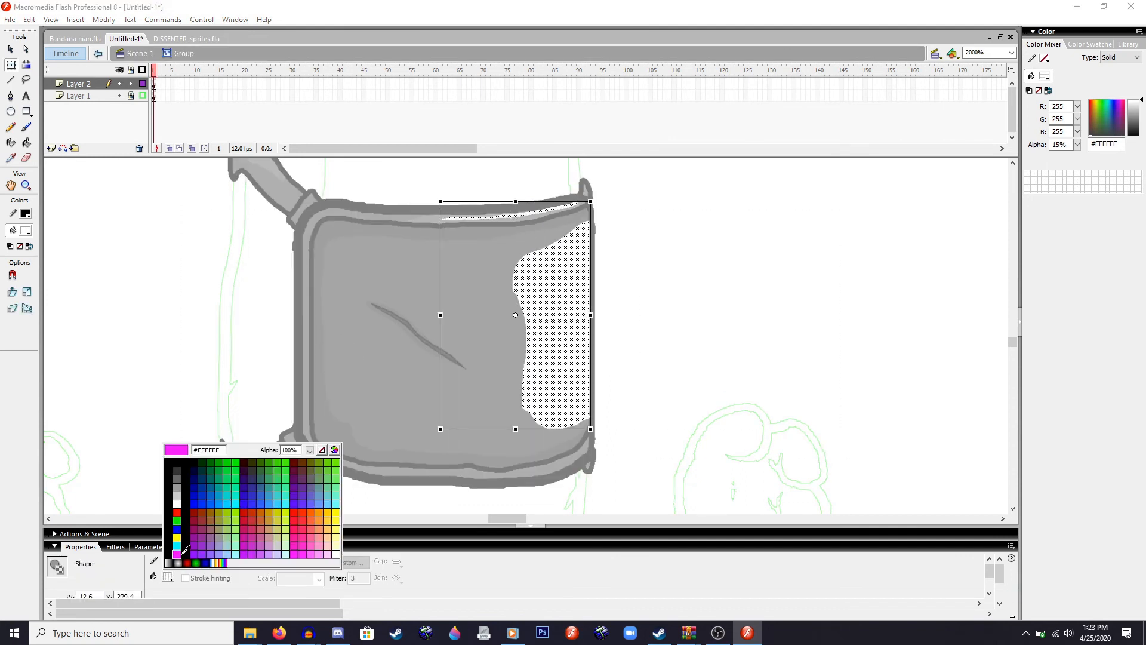
pyautogui.click(291, 451)
pyautogui.press('Return')
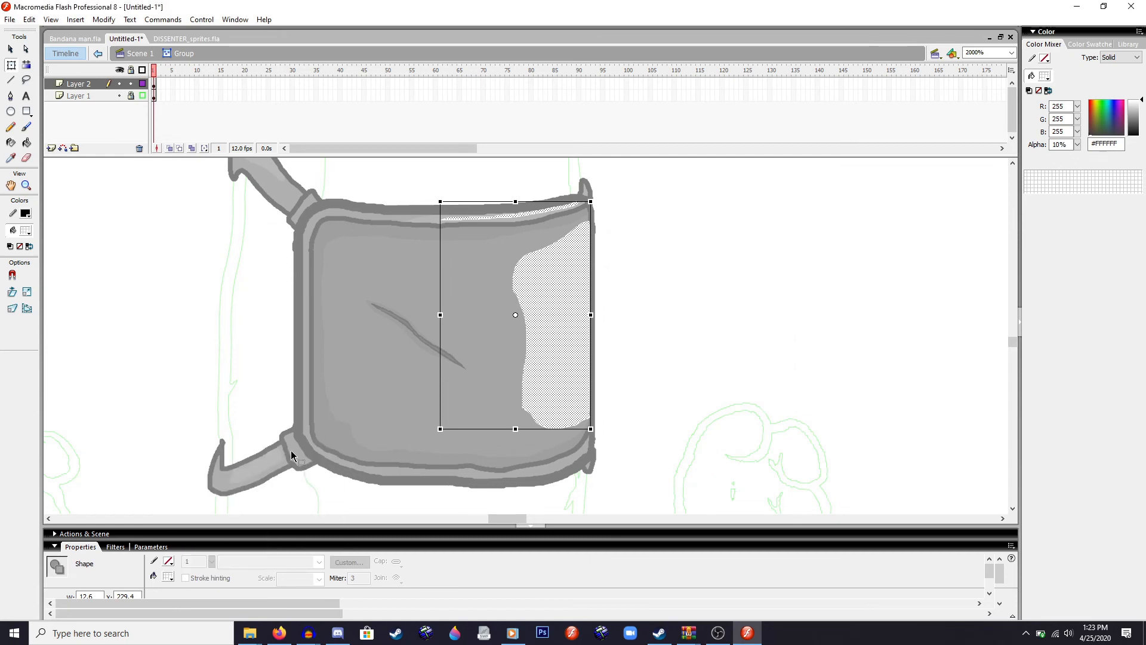
pyautogui.doubleClick(924, 425)
pyautogui.click(548, 353)
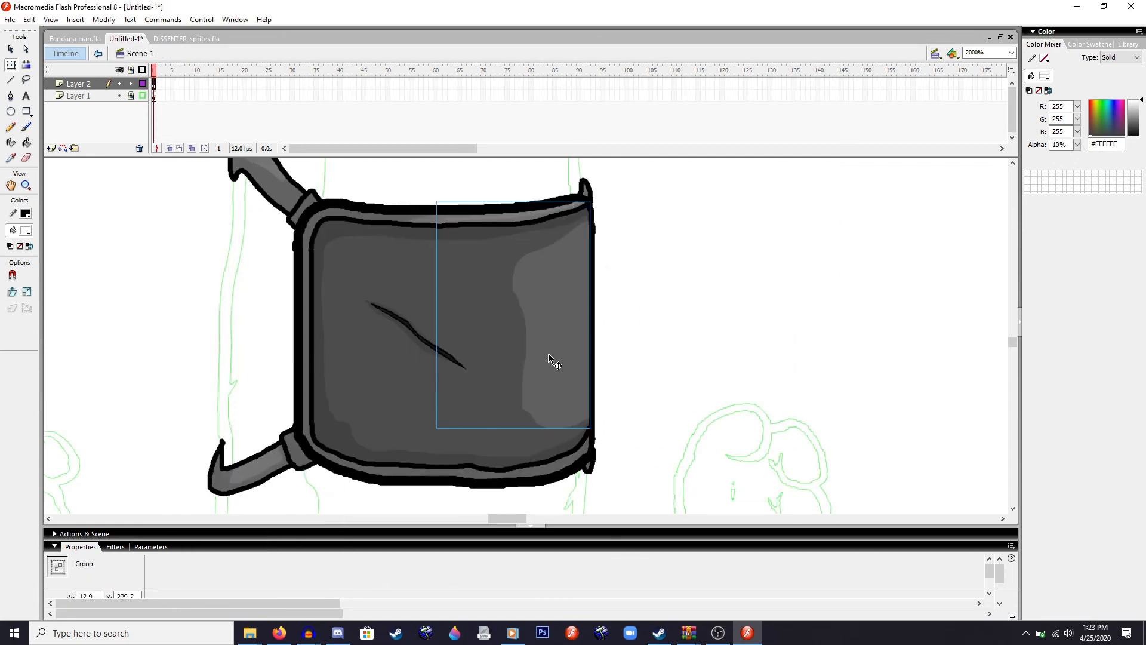
# - Set only the plate highlight's fill alpha to 5% and leave the highlight group
pyautogui.doubleClick(548, 353)
pyautogui.click(537, 320)
pyautogui.click(168, 576)
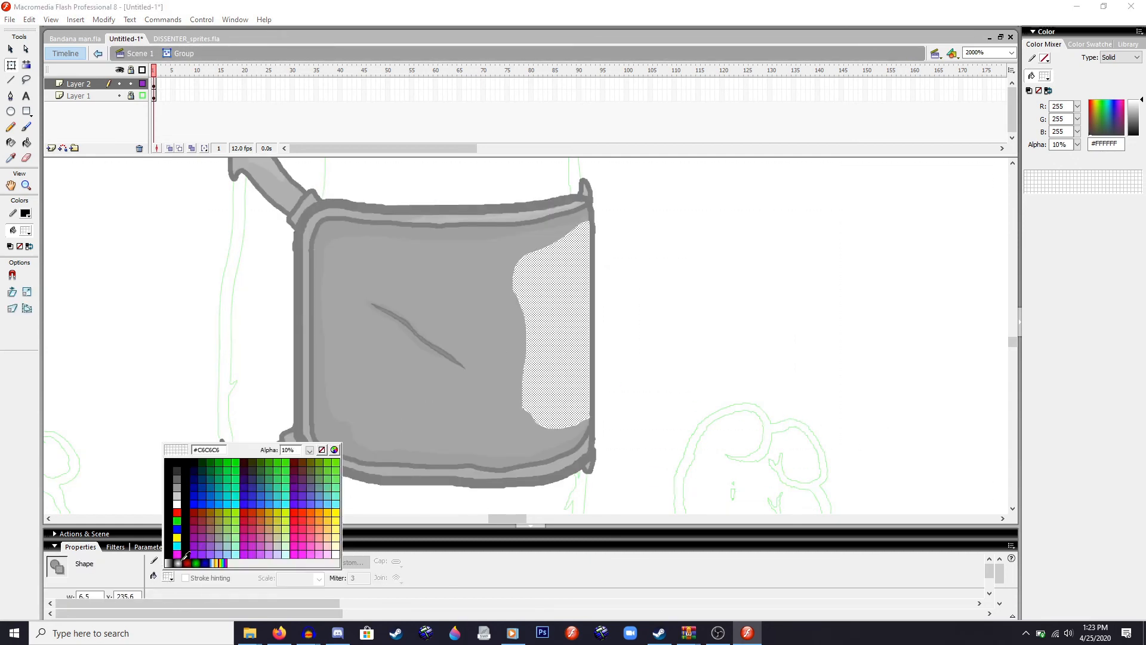
pyautogui.write('5')
pyautogui.press('Return')
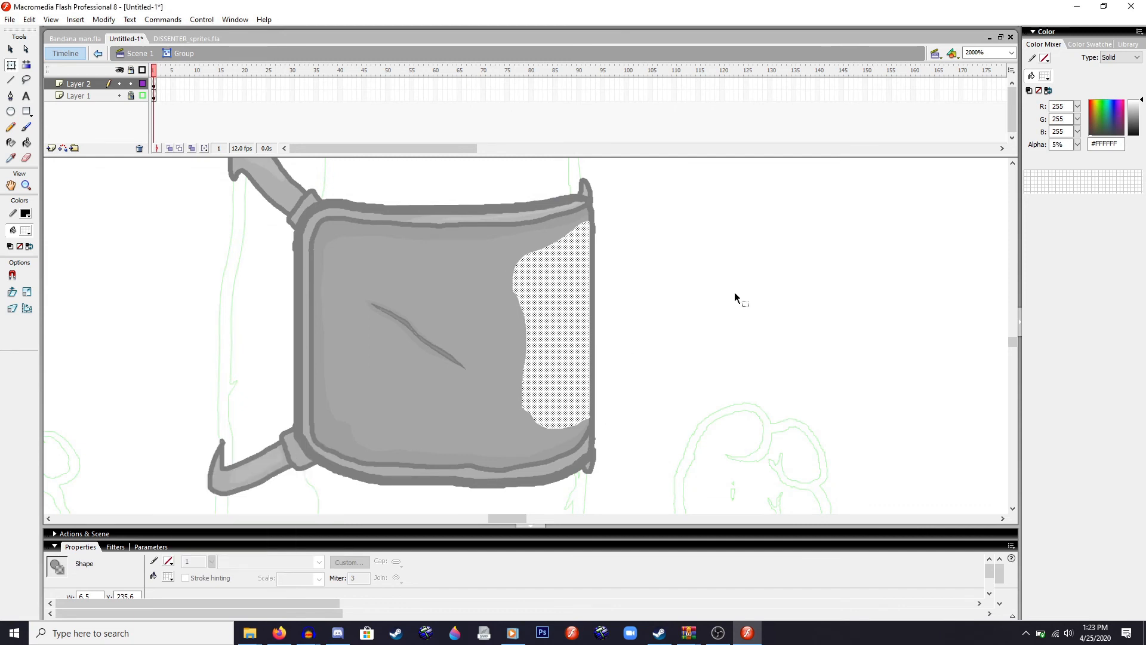
pyautogui.doubleClick(744, 292)
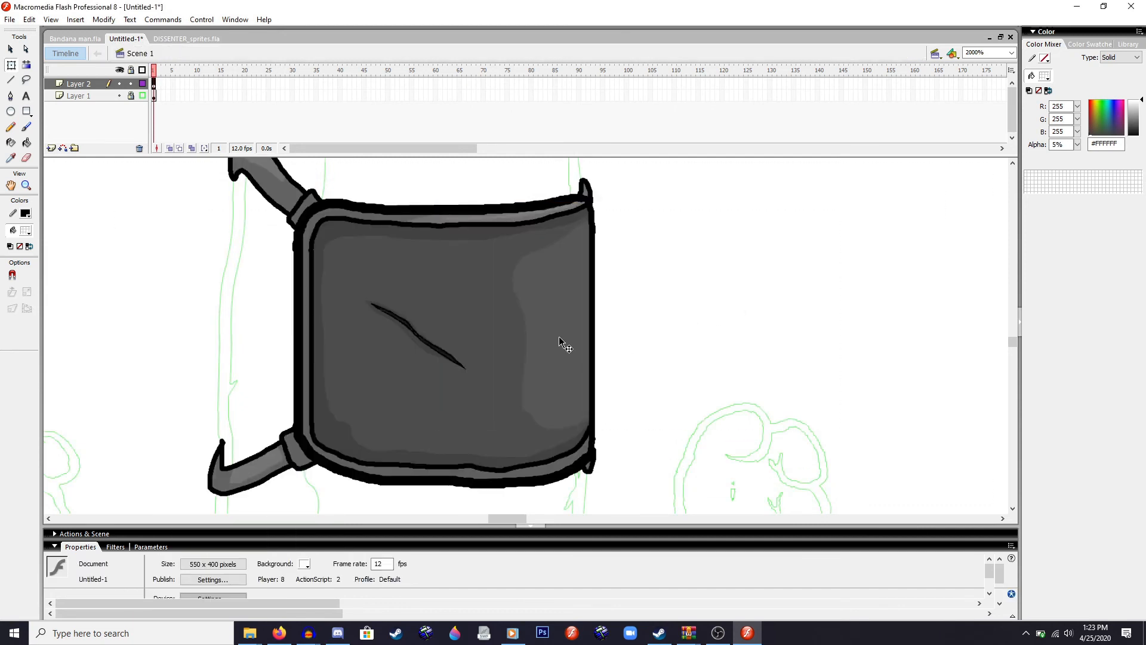
# - Reopen the highlight group, set the plate highlight's fill alpha to 2%, and leave the group
pyautogui.doubleClick(562, 340)
pyautogui.click(516, 375)
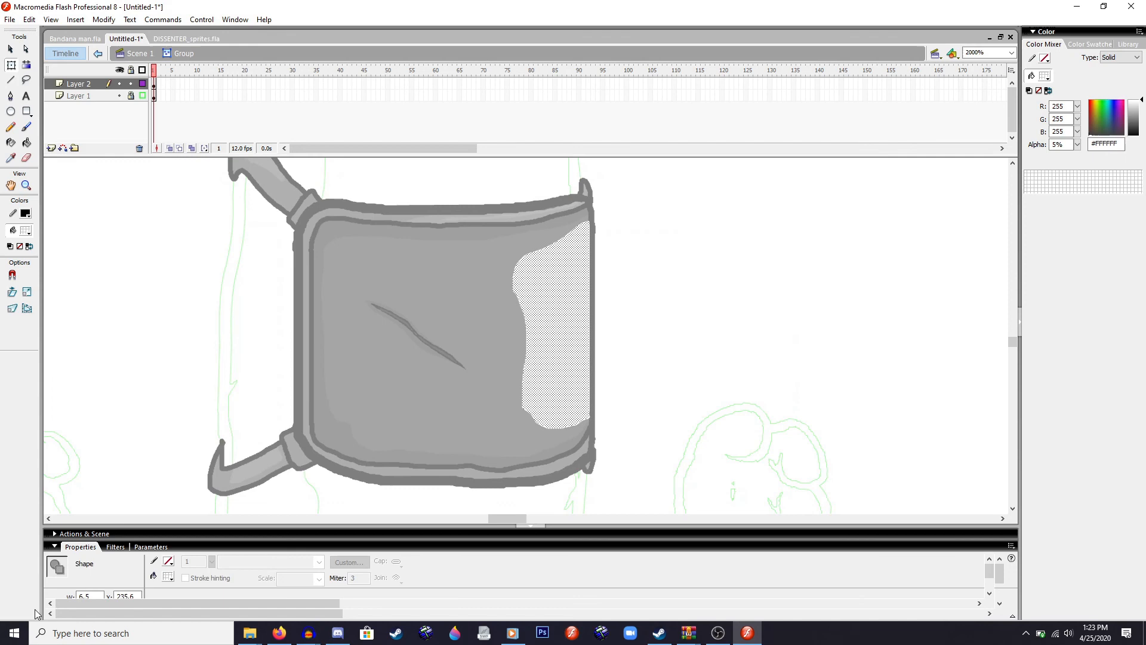
pyautogui.click(168, 576)
pyautogui.doubleClick(289, 449)
pyautogui.write('2')
pyautogui.press('Return')
pyautogui.doubleClick(688, 449)
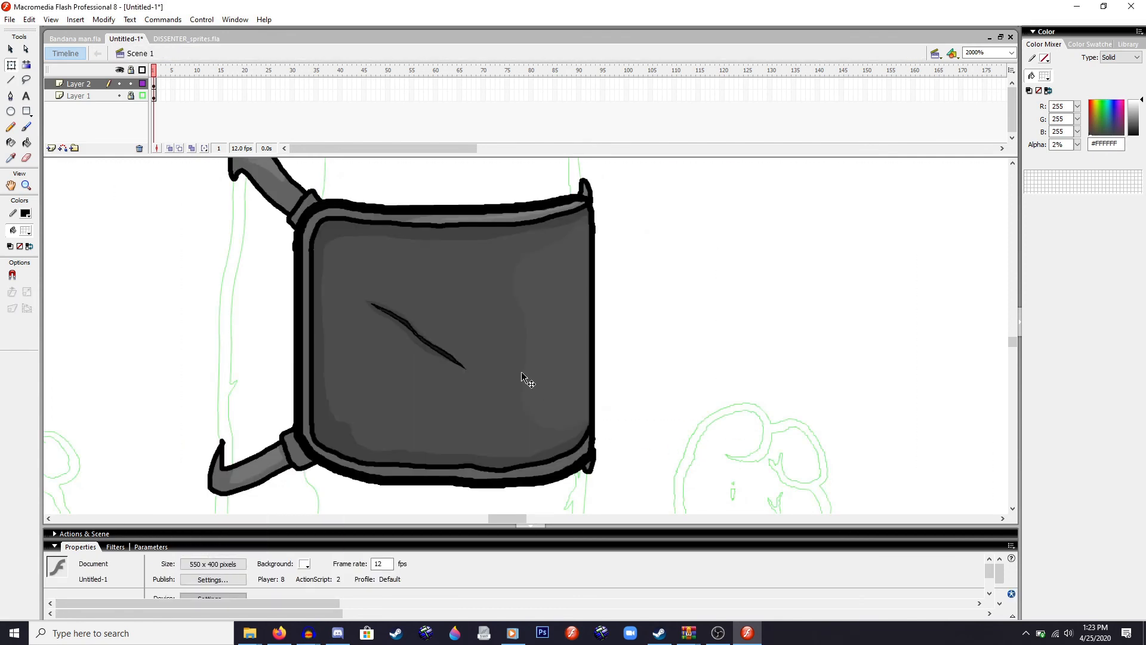
# - Open the shadow group, set the fill alpha of the black shading around the armour's edges and straps to 10%, and leave the group
pyautogui.scroll(1, 699, 367)
pyautogui.scroll(-1, 700, 368)
pyautogui.scroll(1, 441, 301)
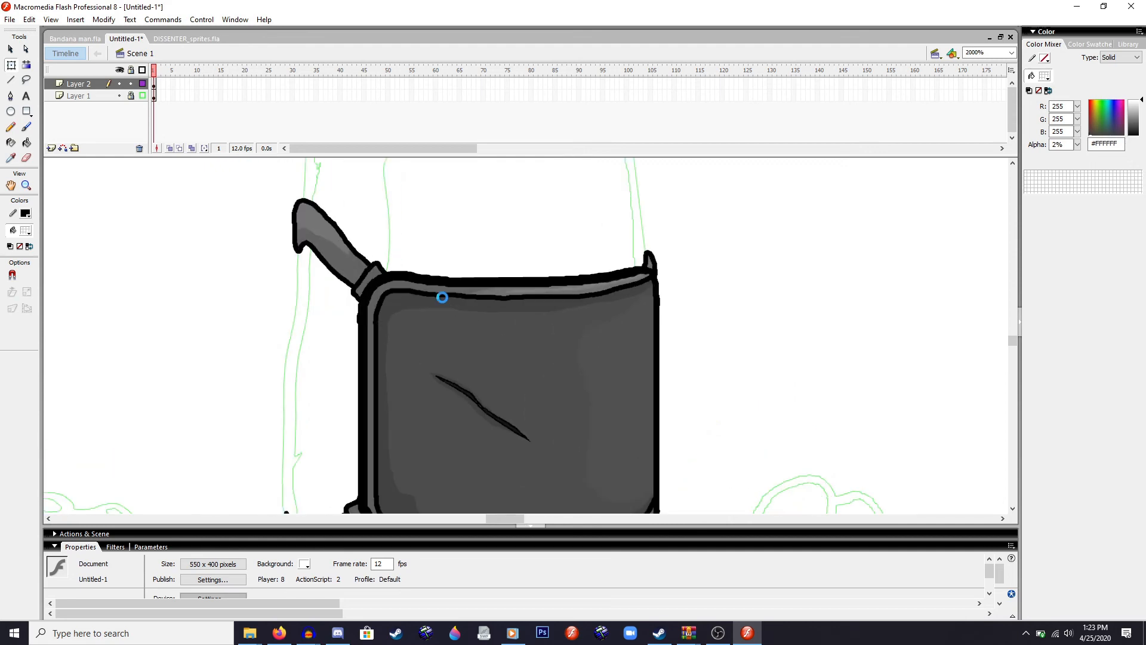
pyautogui.click(439, 302)
pyautogui.doubleClick(438, 302)
pyautogui.click(439, 302)
pyautogui.scroll(-1, 481, 341)
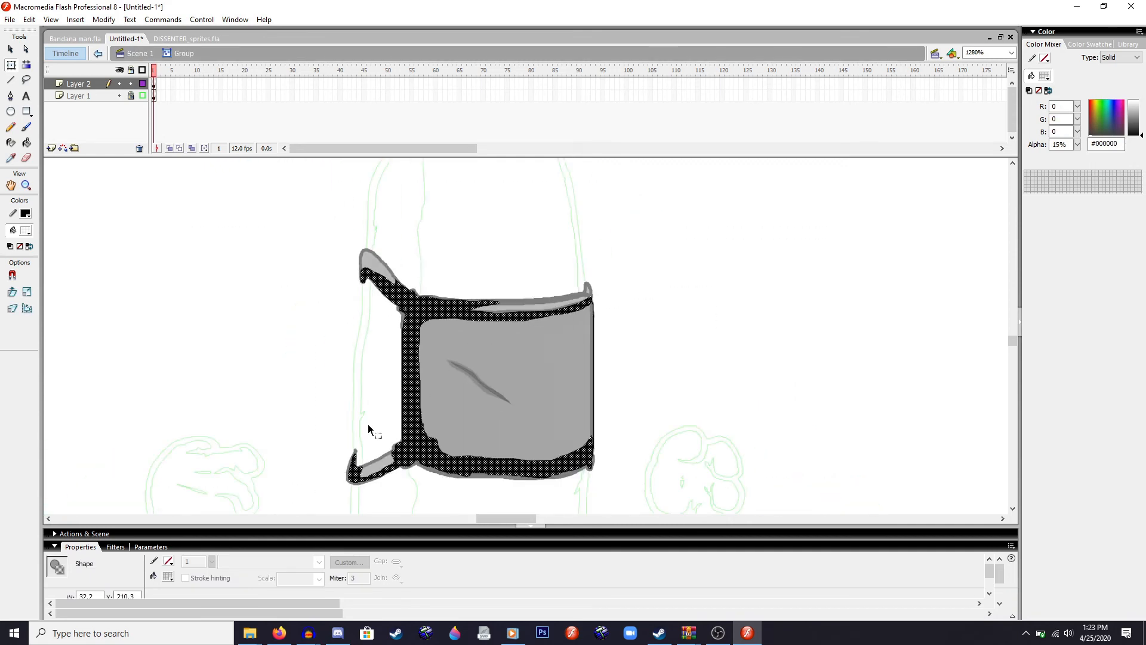
pyautogui.click(168, 577)
pyautogui.doubleClick(289, 451)
pyautogui.write('2')
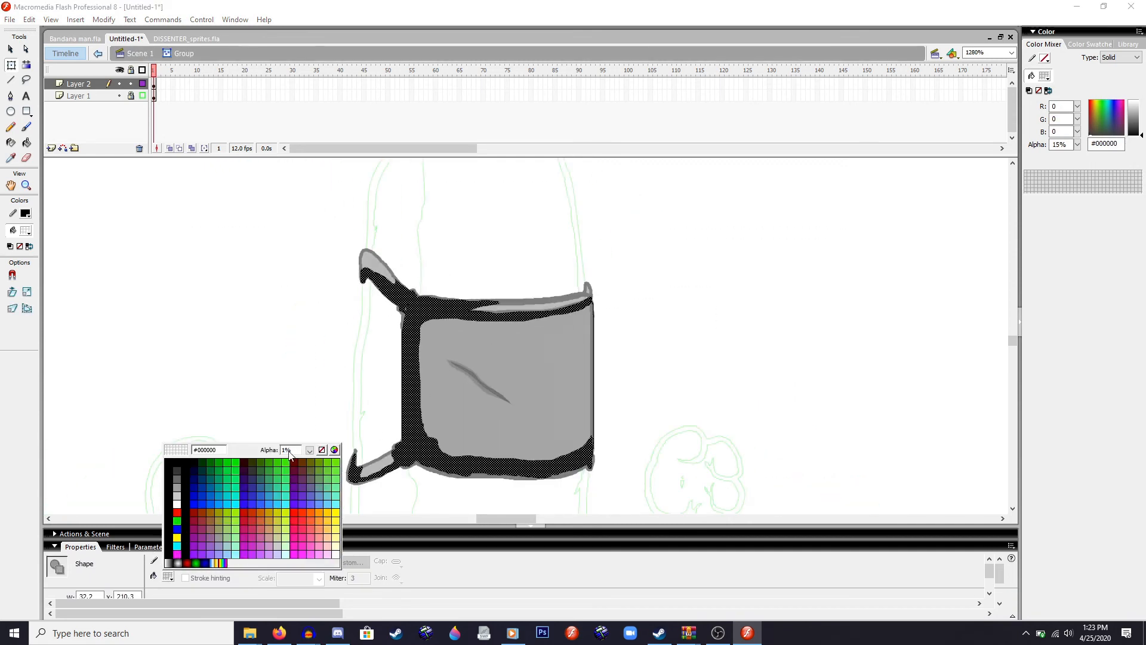
pyautogui.press('Return')
pyautogui.doubleClick(289, 451)
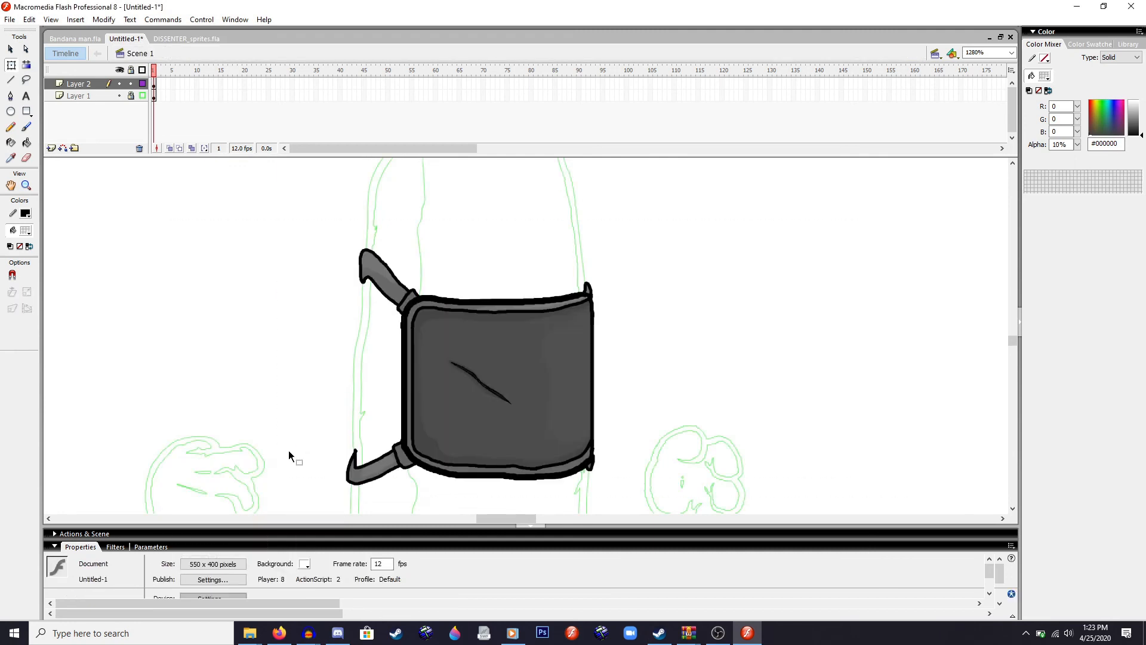
# - Open the shadow group, set the fill alpha of the shading around the scratch to 10%, and leave the group
pyautogui.scroll(1, 525, 394)
pyautogui.scroll(-1, 546, 382)
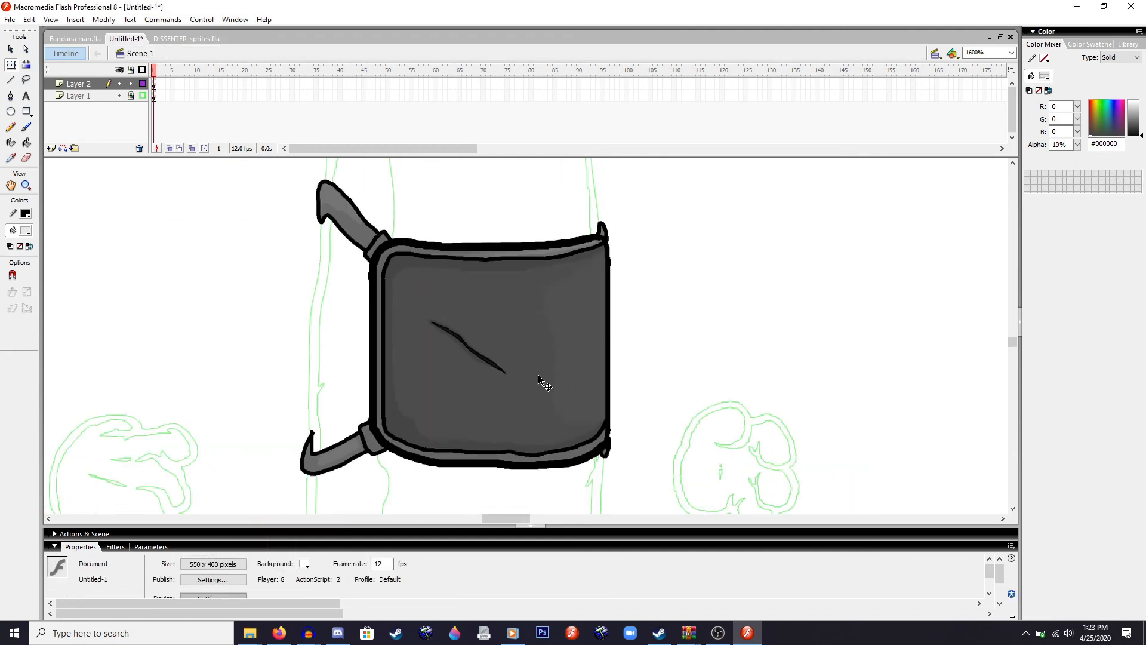
pyautogui.scroll(1, 548, 378)
pyautogui.scroll(2, 551, 380)
pyautogui.scroll(-1, 559, 403)
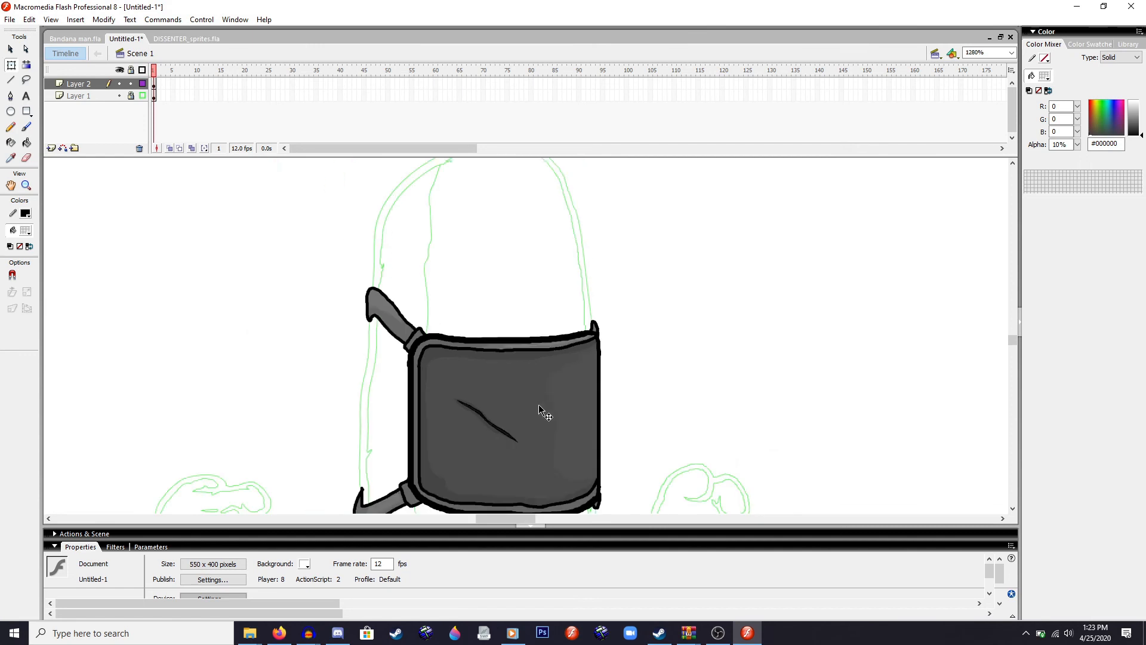
pyautogui.scroll(1, 496, 424)
pyautogui.click(453, 426)
pyautogui.doubleClick(459, 418)
pyautogui.click(460, 420)
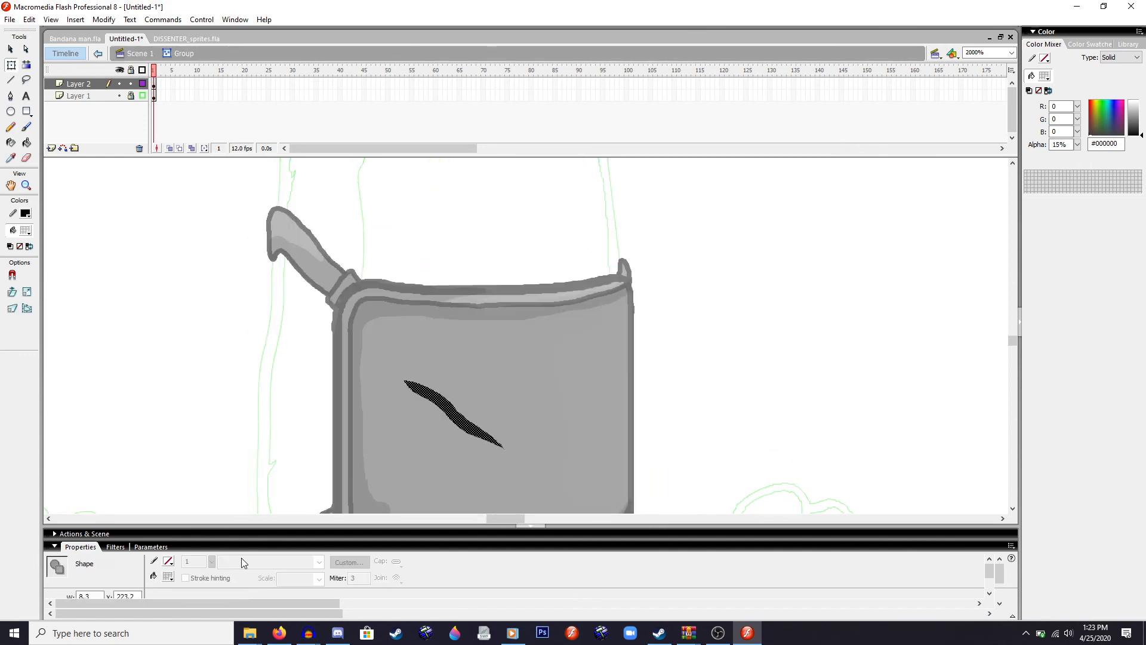
pyautogui.click(169, 576)
pyautogui.click(290, 455)
pyautogui.write('10')
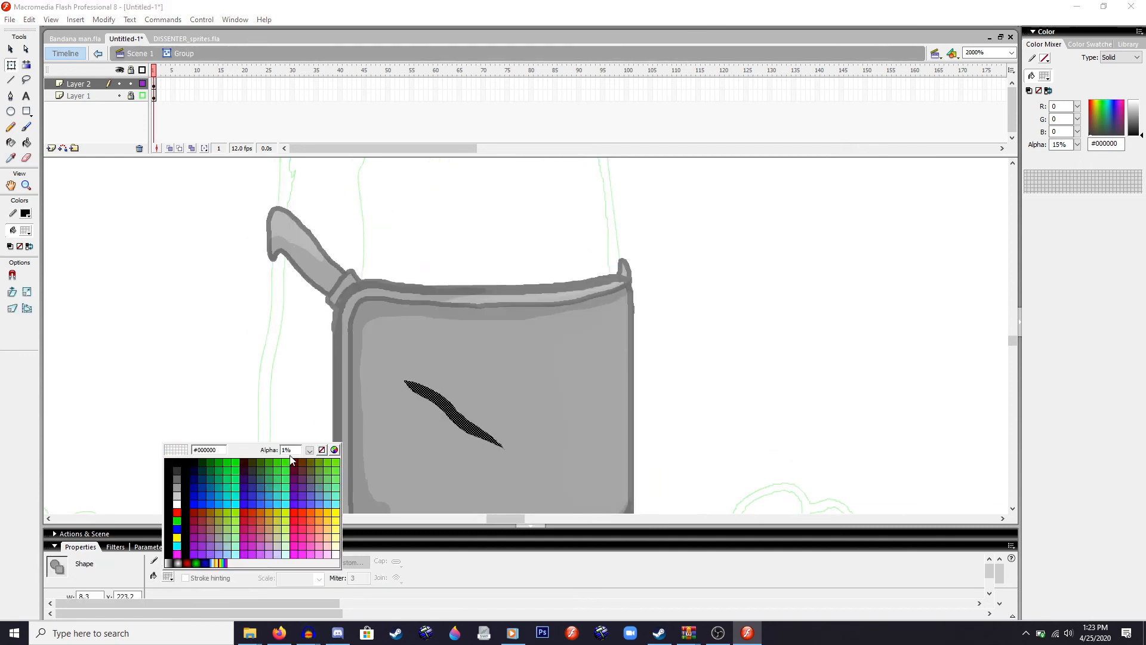
pyautogui.press('Return')
pyautogui.doubleClick(809, 451)
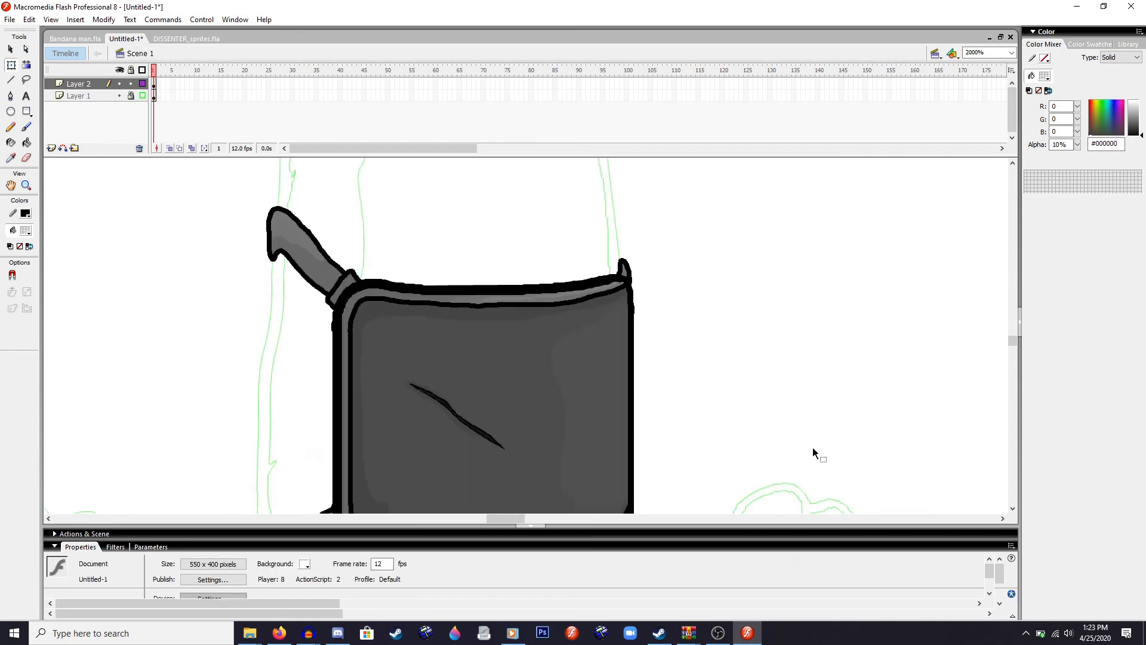
# - Turn off outline display for Layer 1 so the character shows in full colour
pyautogui.scroll(-2, 758, 431)
pyautogui.scroll(1, 776, 446)
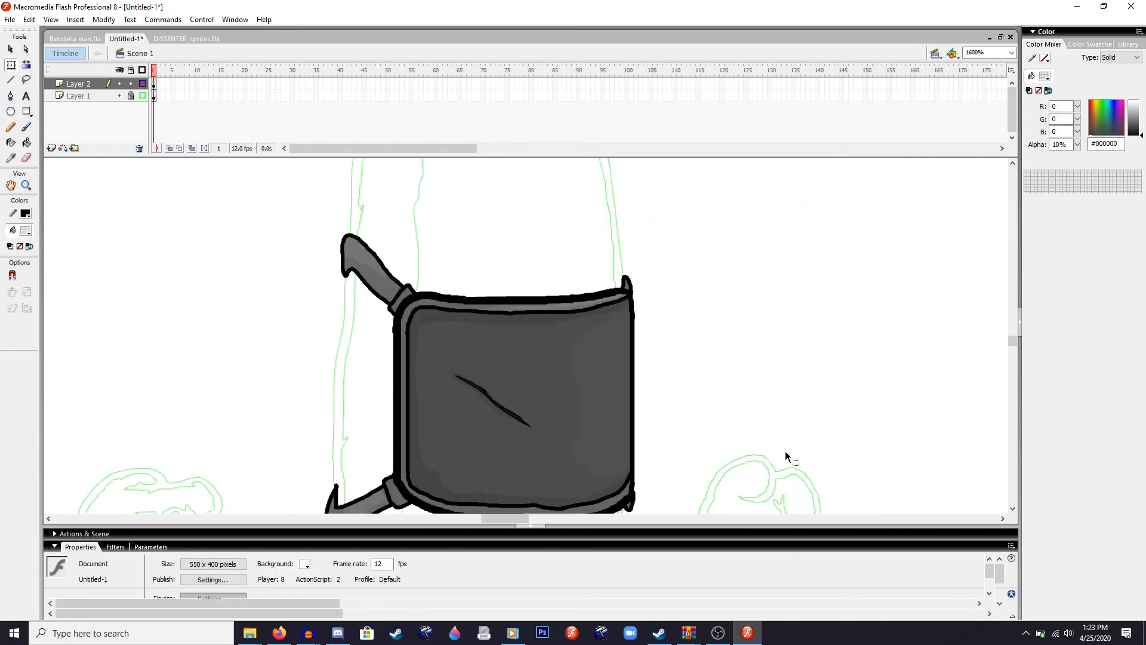
pyautogui.click(142, 96)
pyautogui.click(282, 338)
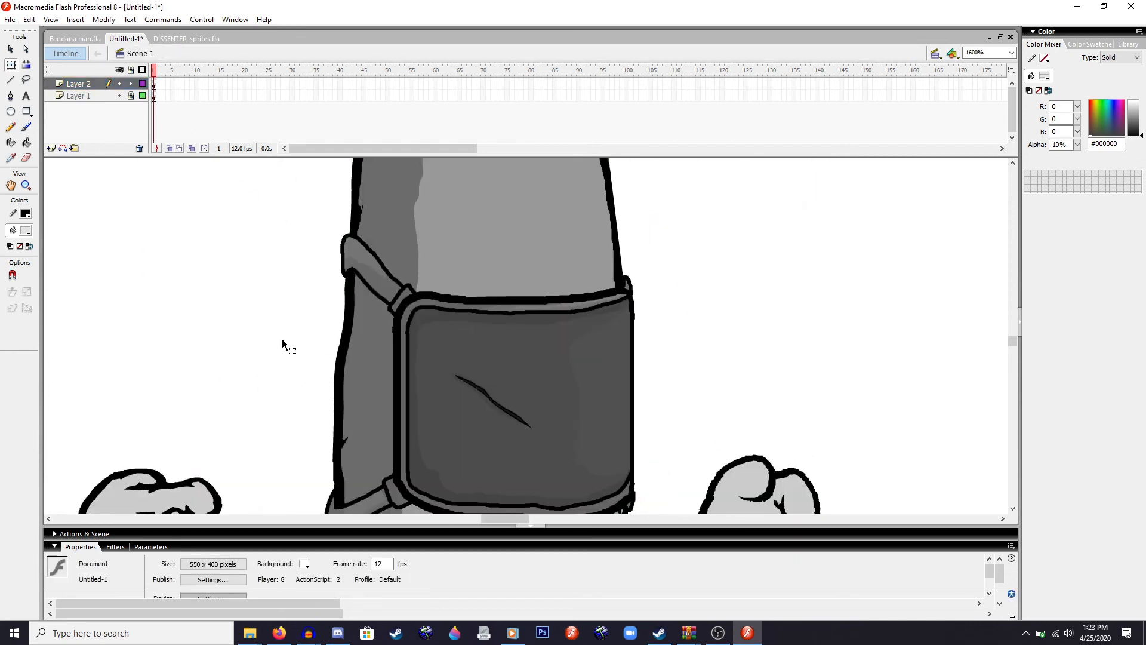
# - Convert the entire armour drawing on Layer 2 to a graphic symbol named Kevlar Armor Plate
pyautogui.scroll(-2, 282, 338)
pyautogui.moveTo(261, 496)
pyautogui.mouseDown()
pyautogui.moveTo(503, 238)
pyautogui.moveTo(493, 228)
pyautogui.mouseUp()
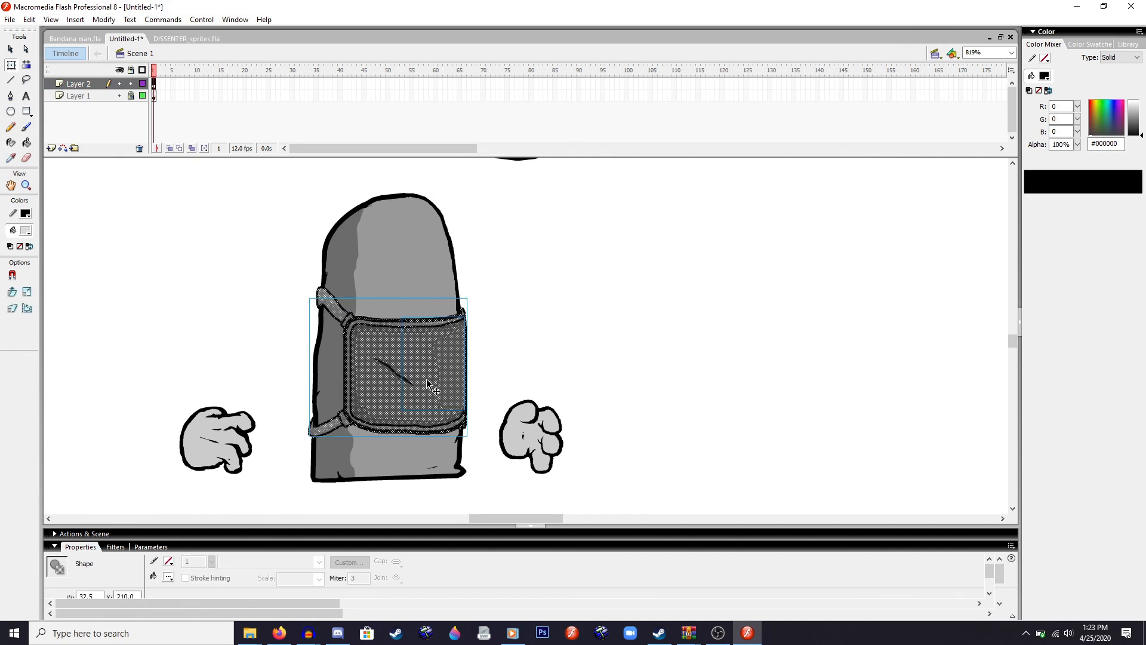
pyautogui.rightClick(387, 393)
pyautogui.click(448, 527)
pyautogui.write('Ar')
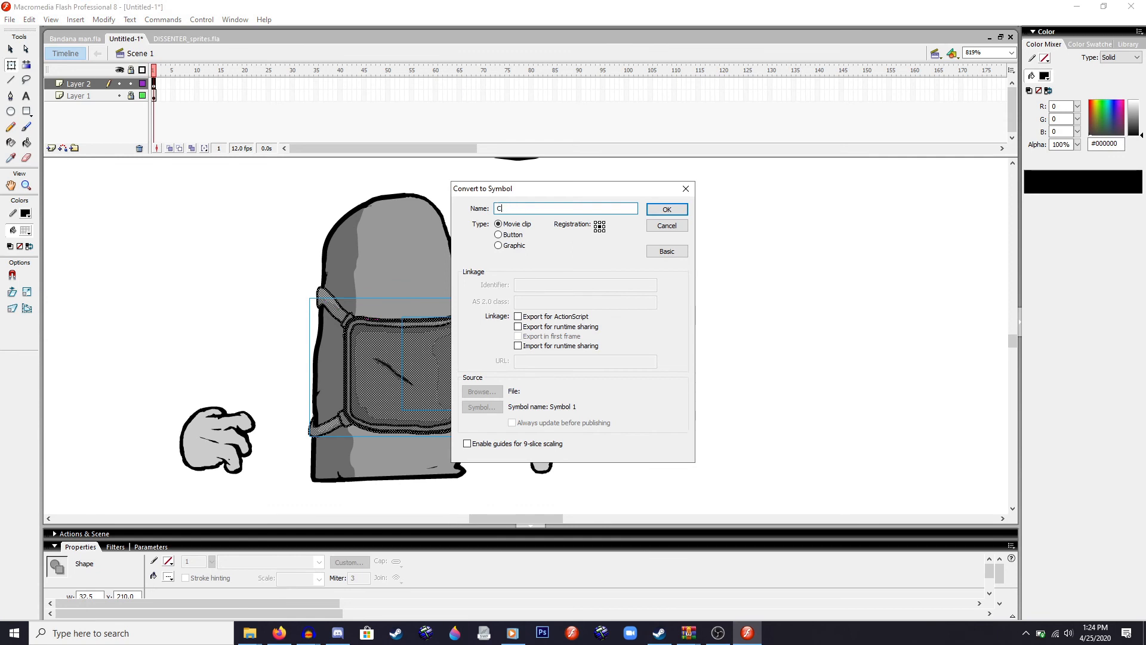
pyautogui.press('BackSpace')
pyautogui.press('BackSpace')
pyautogui.write('Kevlar Armor Plate')
pyautogui.click(498, 245)
pyautogui.click(667, 208)
# - Move the armour plate symbol from Layer 2 to the same place on Layer 1, deleting Layer 2
pyautogui.press('Delete')
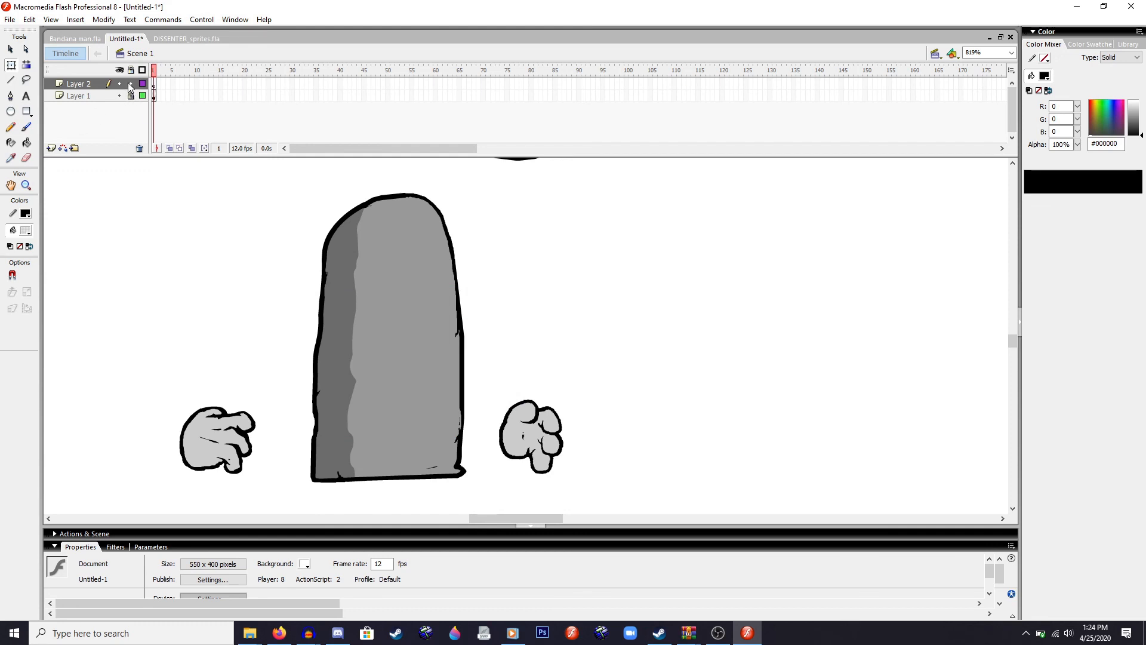
pyautogui.click(139, 148)
pyautogui.click(583, 247)
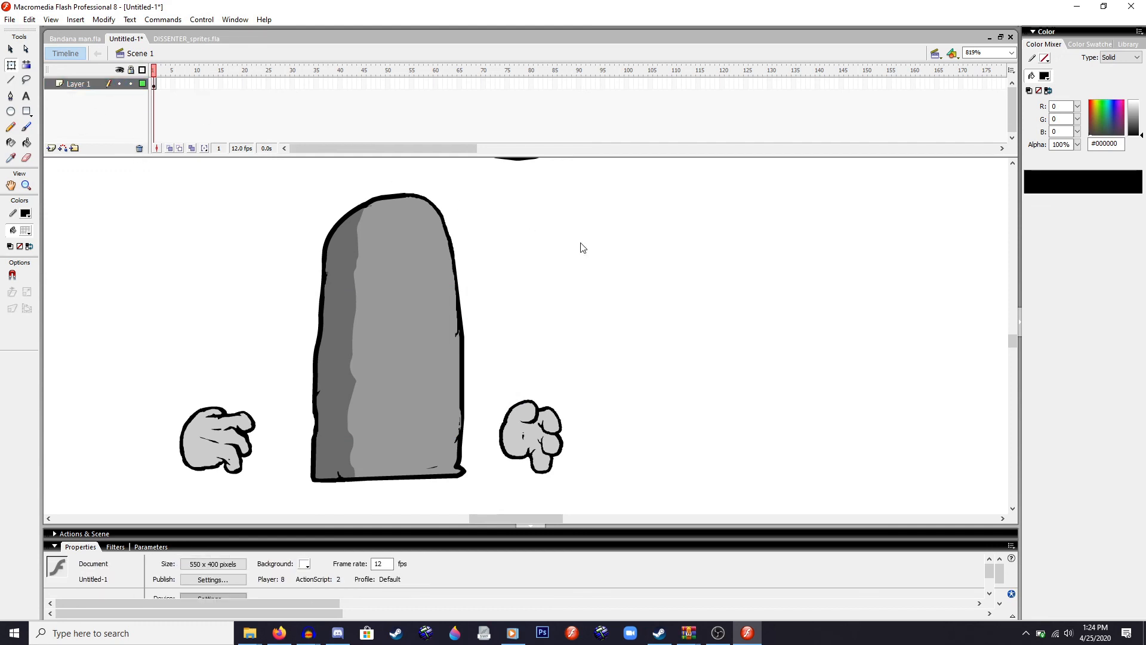
pyautogui.rightClick(582, 247)
pyautogui.click(600, 284)
pyautogui.click(591, 310)
pyautogui.click(396, 263)
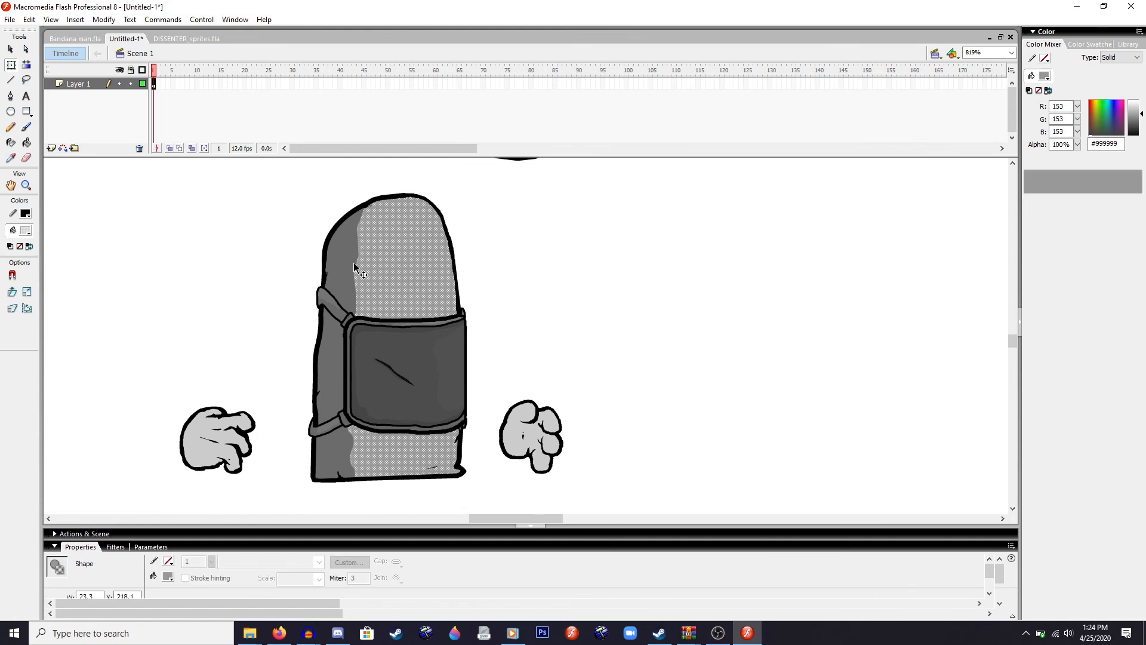
pyautogui.click(317, 243)
pyautogui.click(397, 345)
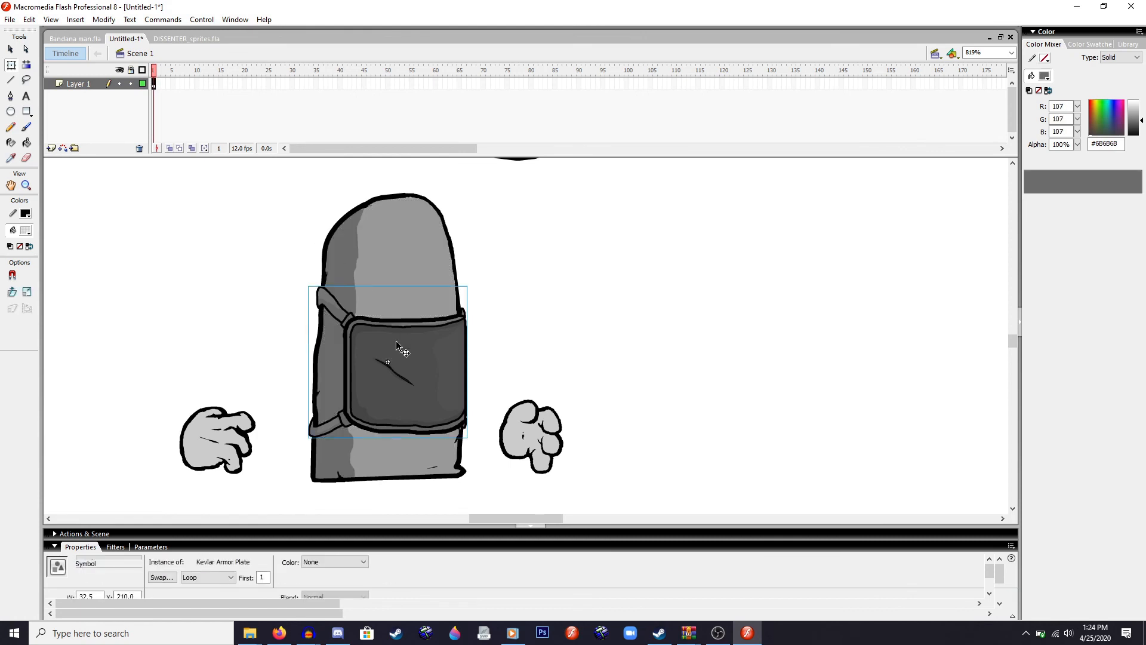
# - Convert the torso together with the armour plate to a graphic symbol named Bandana Man Body Right
pyautogui.moveTo(287, 173); pyautogui.dragTo(491, 511)
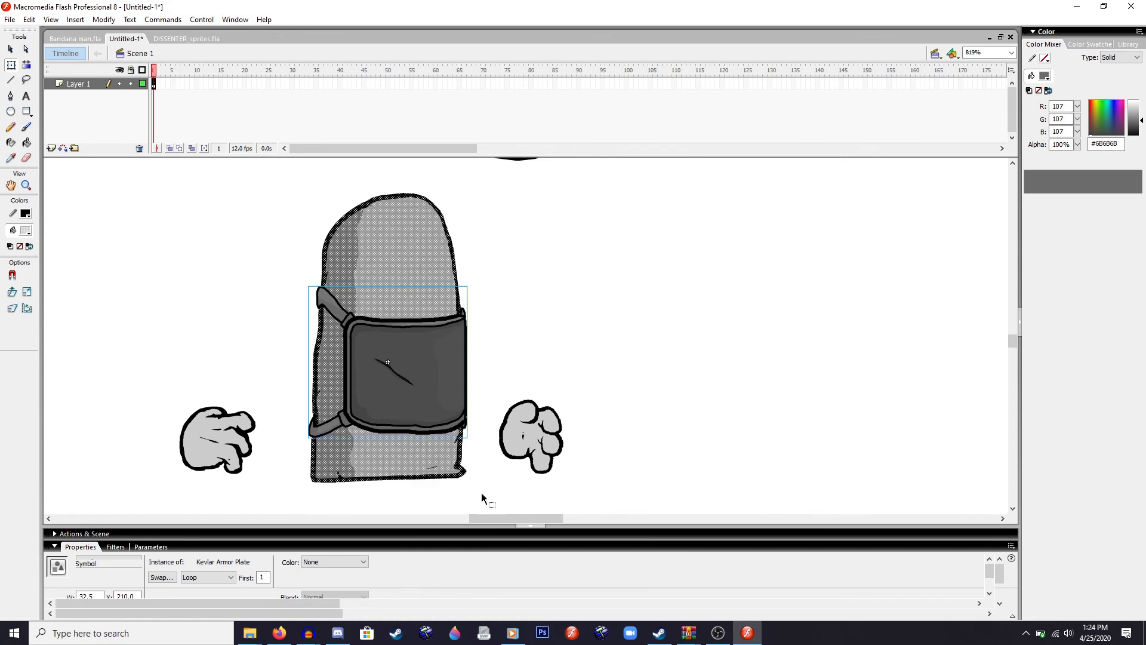
pyautogui.rightClick(418, 379)
pyautogui.click(507, 527)
pyautogui.write('Band')
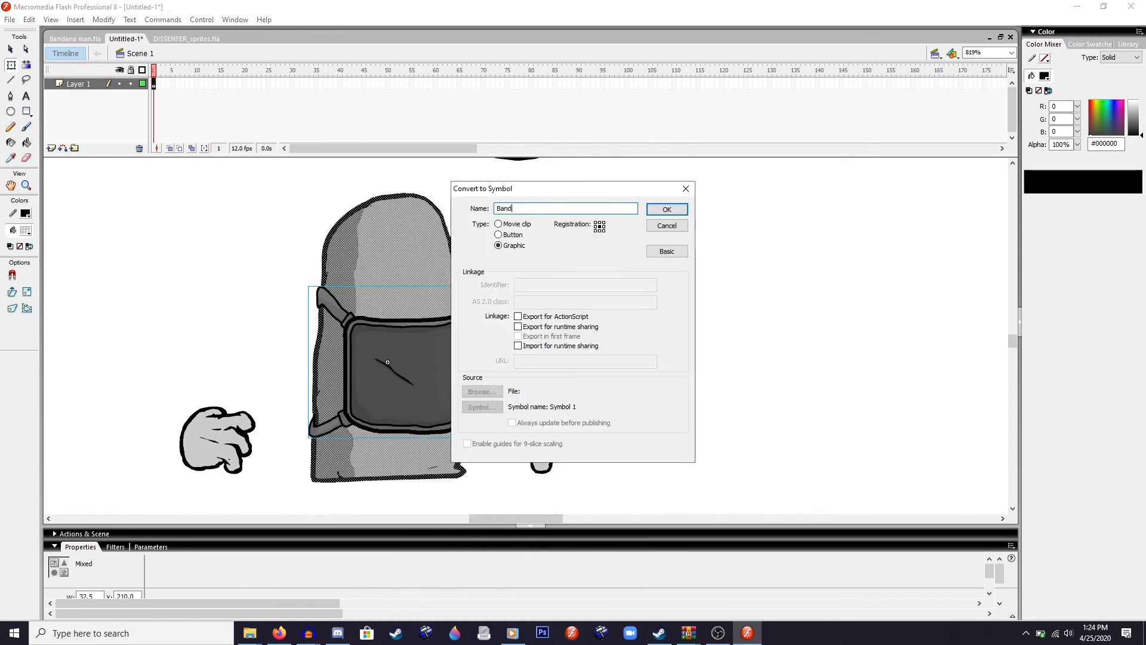
pyautogui.write('ana Man Body RIg')
pyautogui.press('BackSpace')
pyautogui.press('BackSpace')
pyautogui.press('BackSpace')
pyautogui.press('BackSpace')
pyautogui.click(651, 208)
# - Rotate the body symbol slightly counterclockwise with the Free Transform tool so it leans to the left
pyautogui.scroll(-3, 439, 321)
pyautogui.scroll(1, 463, 308)
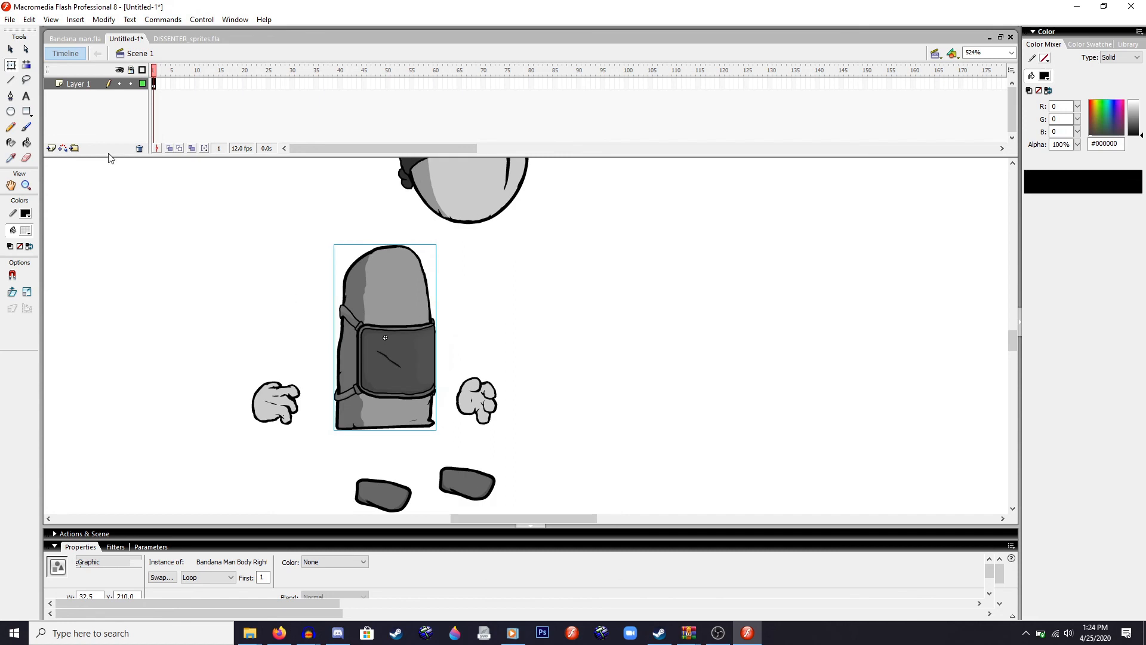
pyautogui.click(11, 64)
pyautogui.scroll(1, 442, 298)
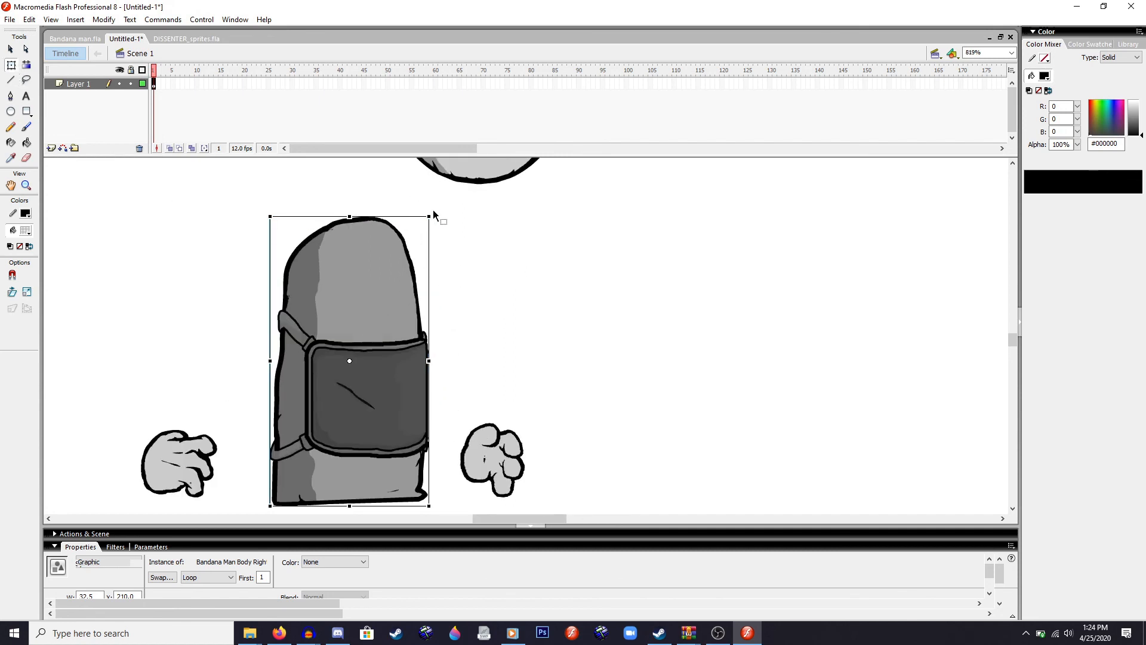
pyautogui.moveTo(432, 210); pyautogui.dragTo(419, 207)
pyautogui.click(485, 270)
# - Move both shoes up so they sit side by side beneath the body's lower edge
pyautogui.scroll(-1, 377, 355)
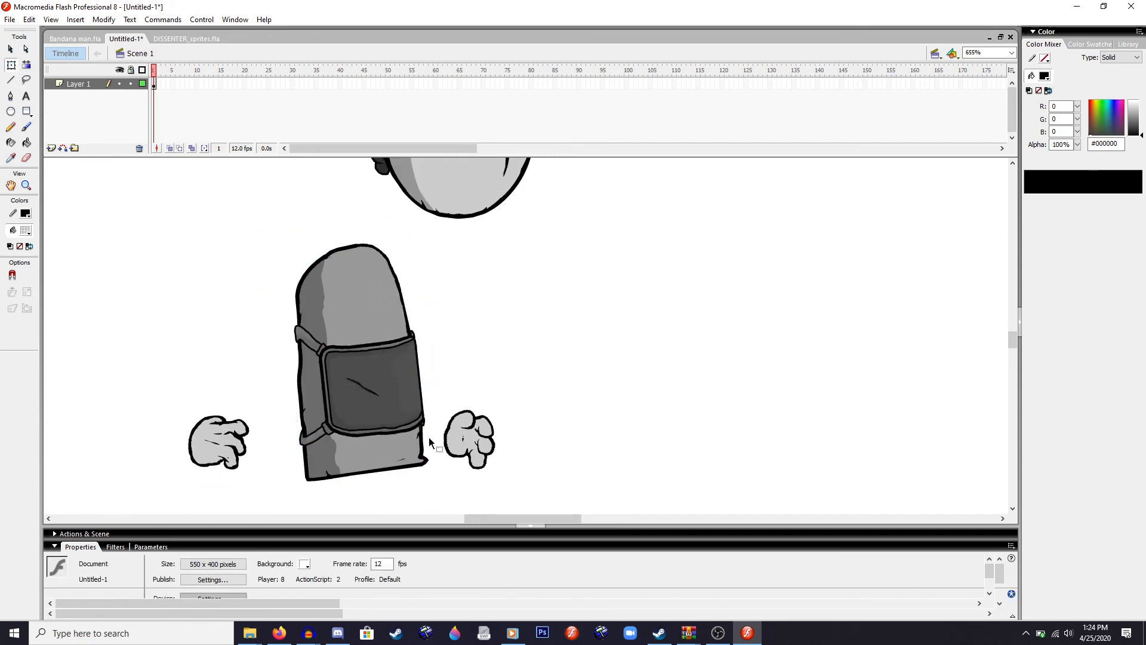
pyautogui.scroll(2, 429, 437)
pyautogui.scroll(-3, 437, 447)
pyautogui.moveTo(438, 447); pyautogui.dragTo(348, 339)
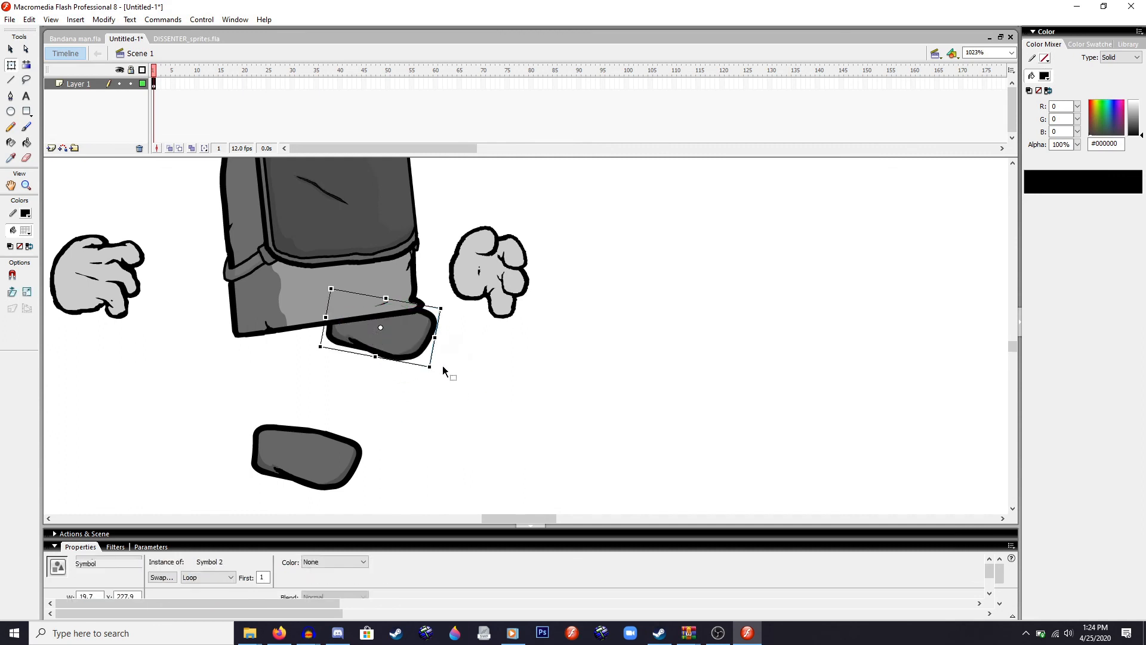
pyautogui.moveTo(310, 470); pyautogui.dragTo(313, 357)
pyautogui.click(428, 371)
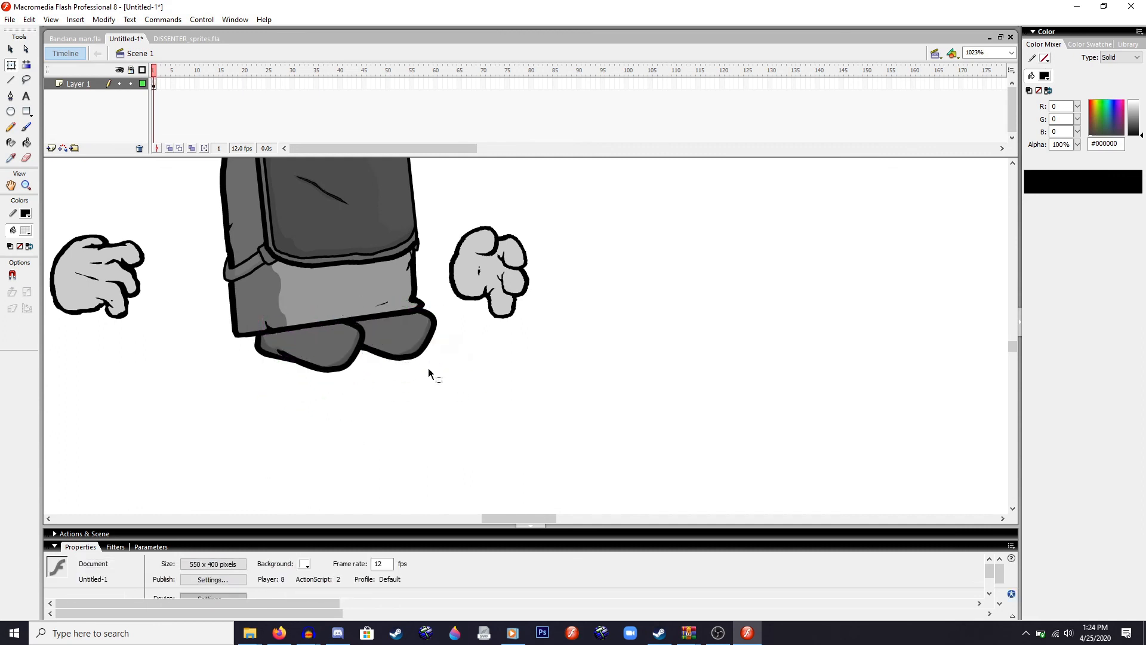
# - Move the right-hand hand against the body's lower right edge and rotate it clockwise
pyautogui.scroll(2, 486, 388)
pyautogui.moveTo(488, 394); pyautogui.dragTo(423, 380)
pyautogui.moveTo(469, 334); pyautogui.dragTo(522, 391)
pyautogui.click(181, 382)
pyautogui.click(431, 406)
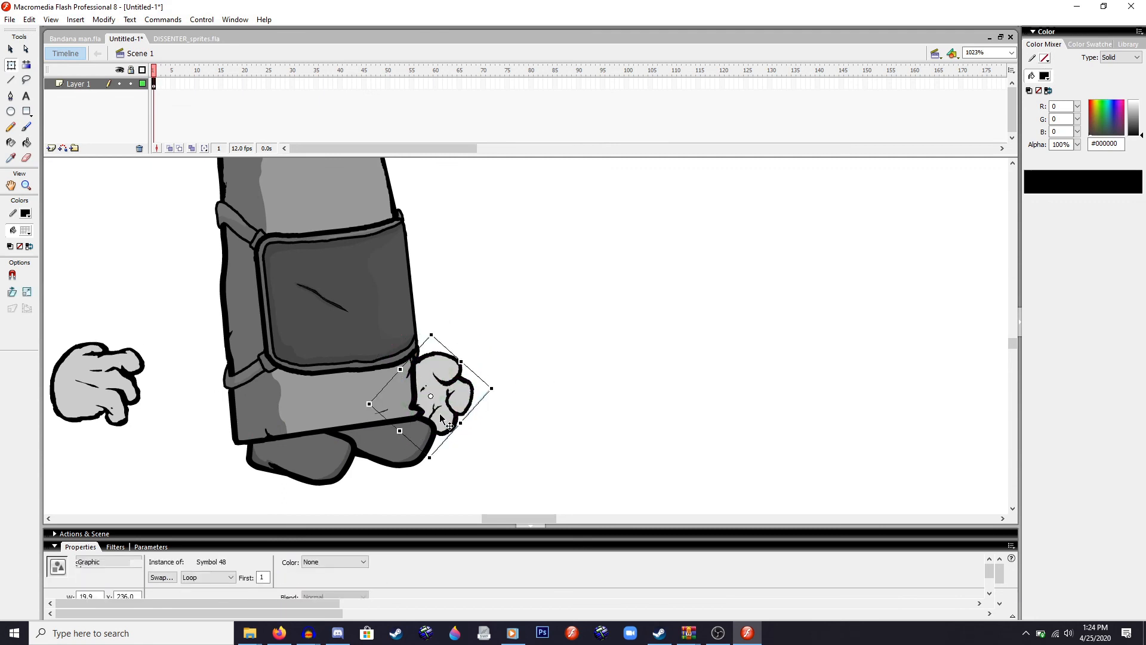
# - Rotate the left-hand hand clockwise, place it over the body's lower left corner, and bring it to the front
pyautogui.click(96, 385)
pyautogui.moveTo(149, 332); pyautogui.dragTo(164, 401)
pyautogui.moveTo(102, 378); pyautogui.dragTo(256, 438)
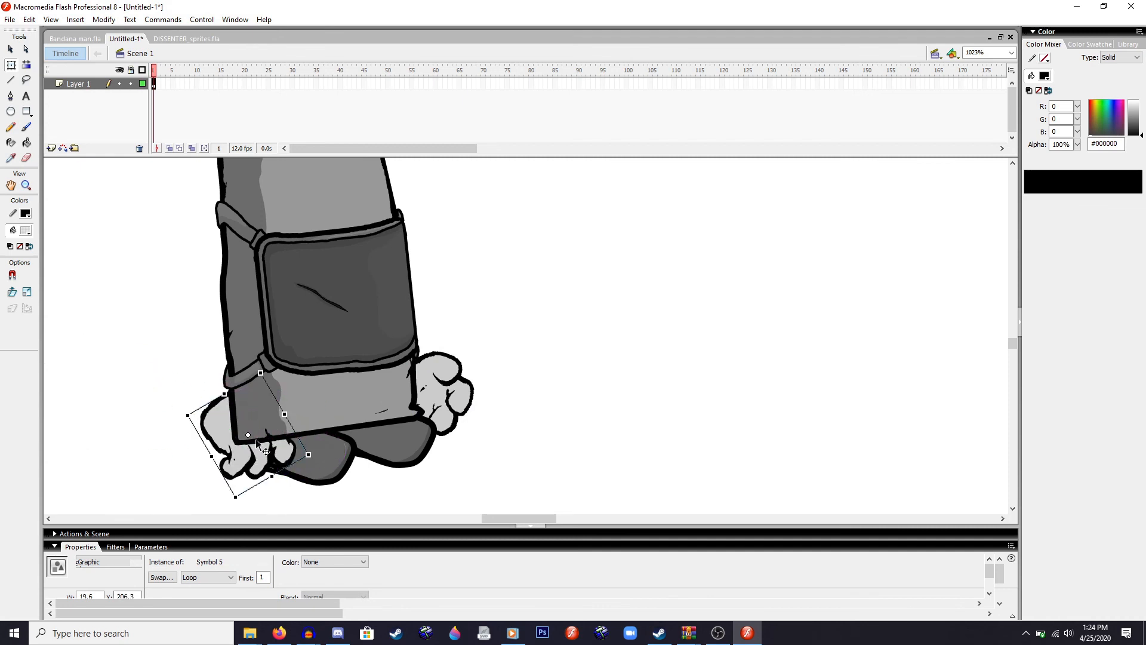
pyautogui.hotkey('ctrl', 'shift', 'Up')
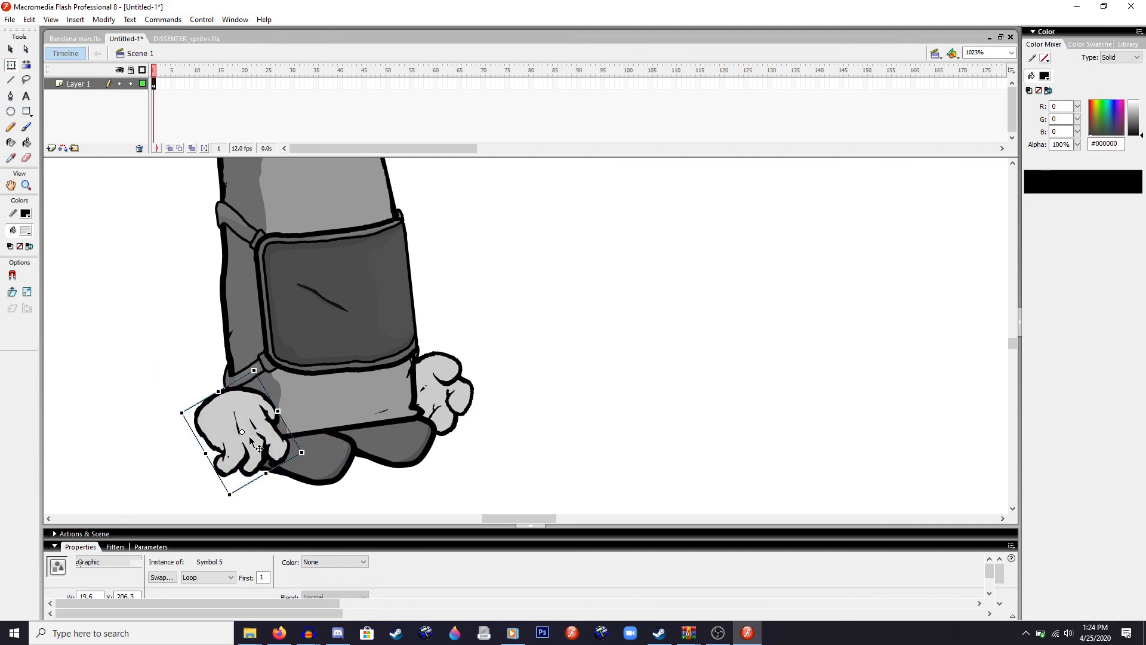
pyautogui.click(546, 398)
# - Move the head down onto the top of the body and deselect it
pyautogui.scroll(1, 545, 398)
pyautogui.scroll(-4, 546, 397)
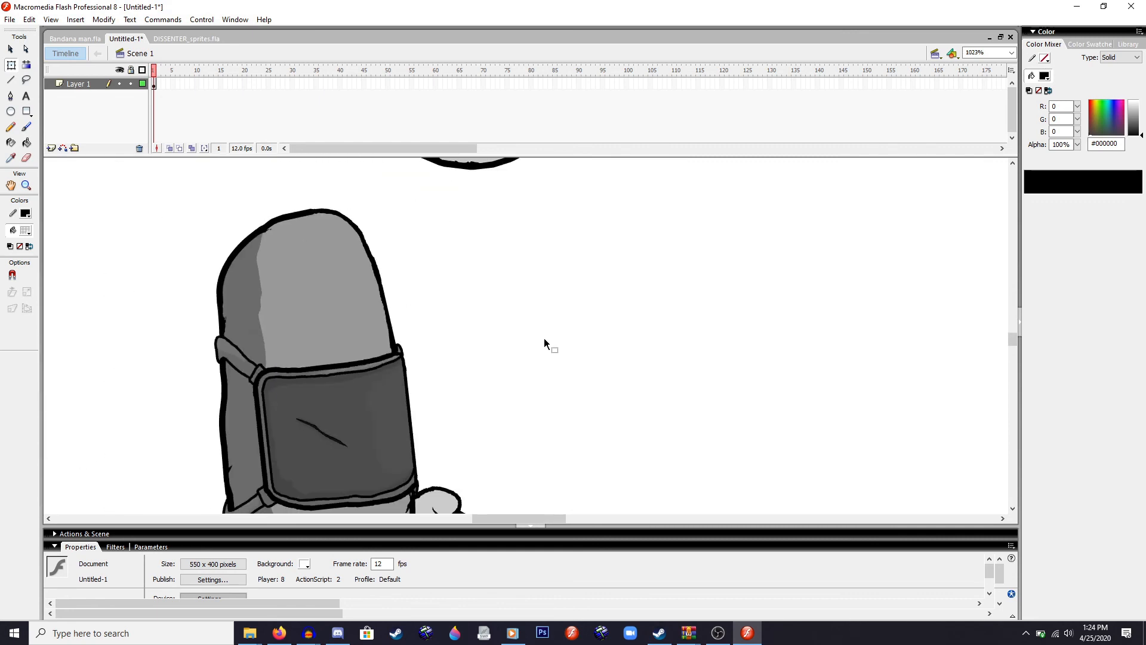
pyautogui.scroll(2, 524, 282)
pyautogui.moveTo(512, 300); pyautogui.dragTo(474, 356)
pyautogui.click(621, 367)
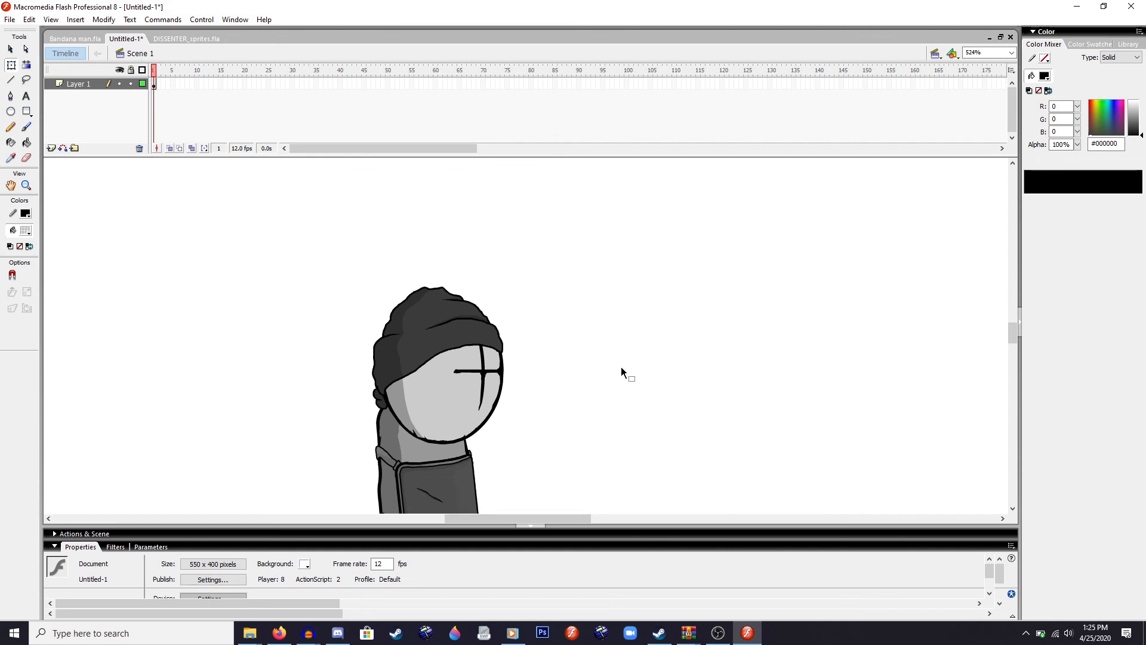
pyautogui.scroll(-3, 603, 351)
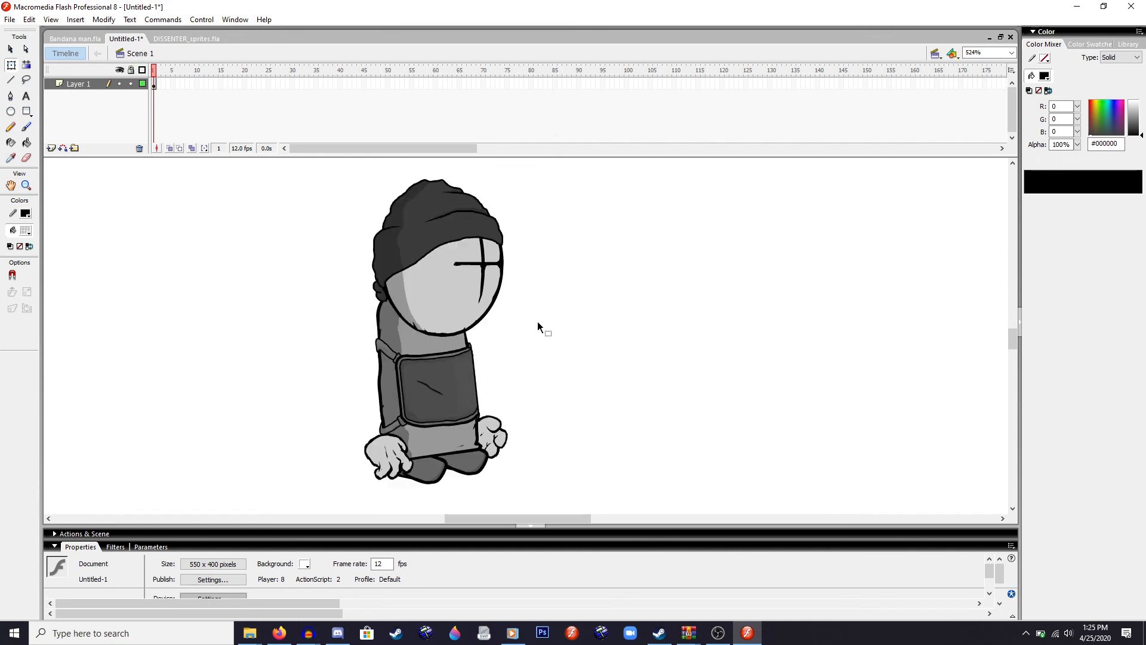
pyautogui.scroll(-1, 503, 356)
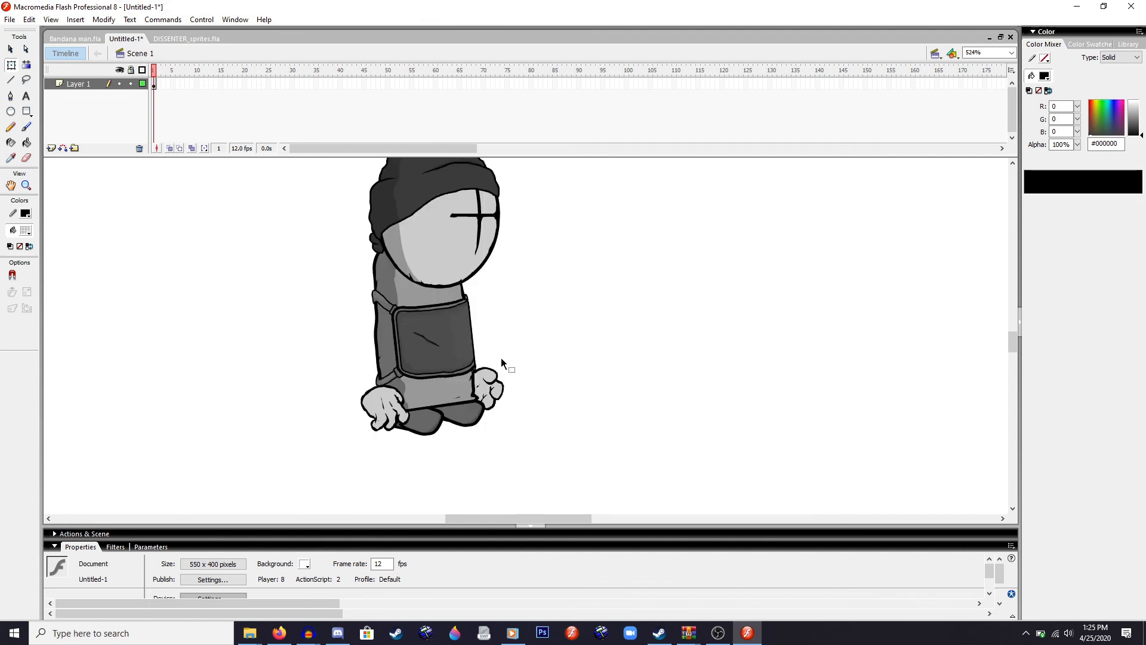
pyautogui.scroll(1, 502, 359)
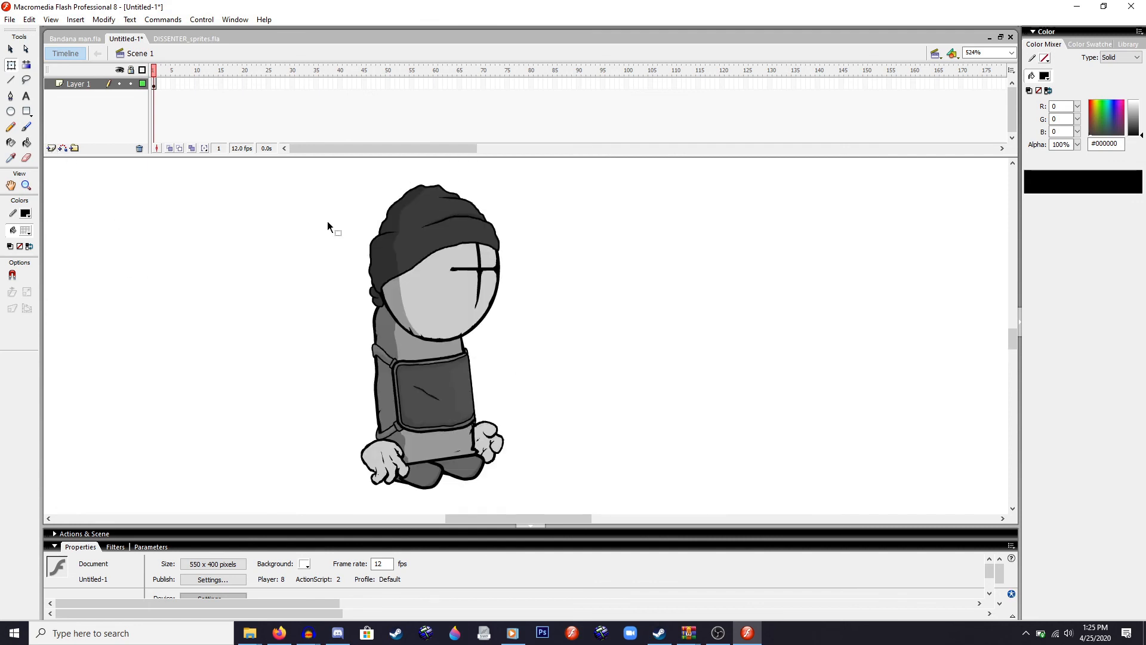